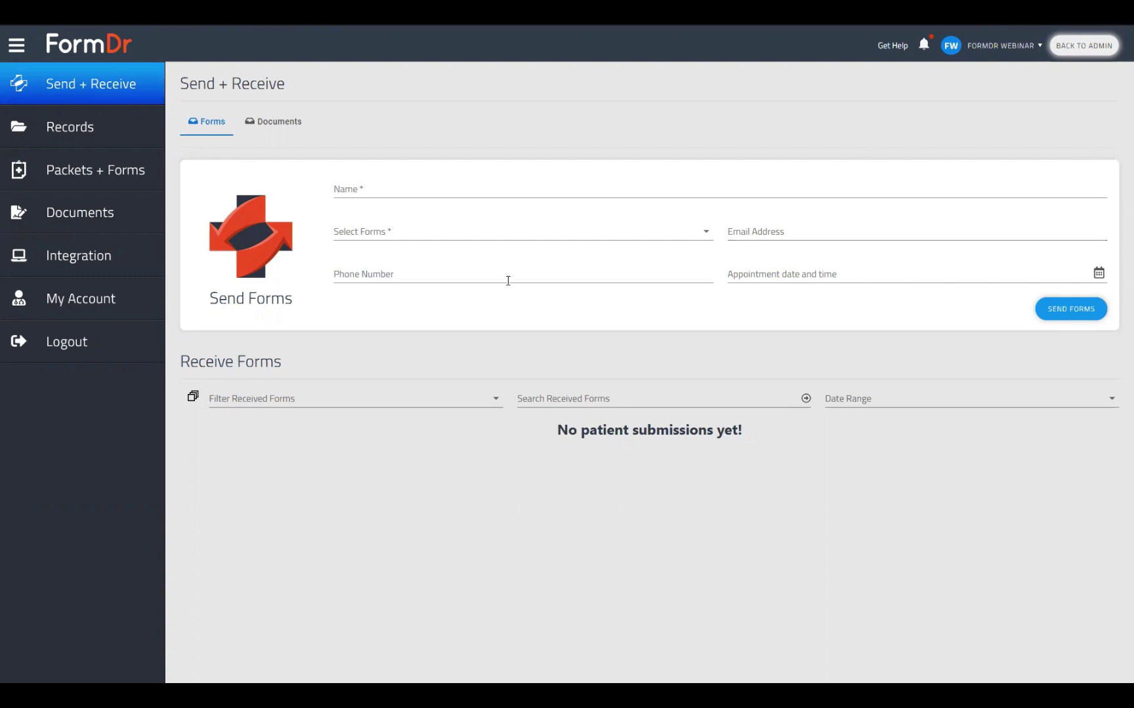
# Step: Open the forms of the FormDr Training packet for editing
pyautogui.click(86, 187)
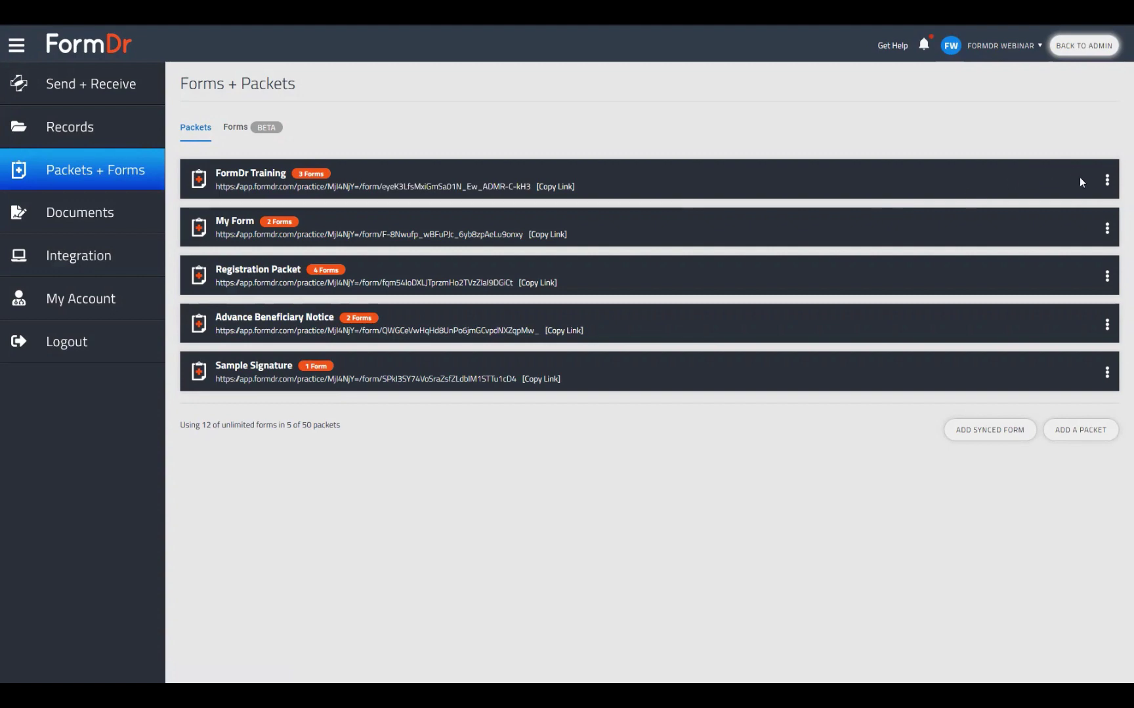
pyautogui.click(1106, 180)
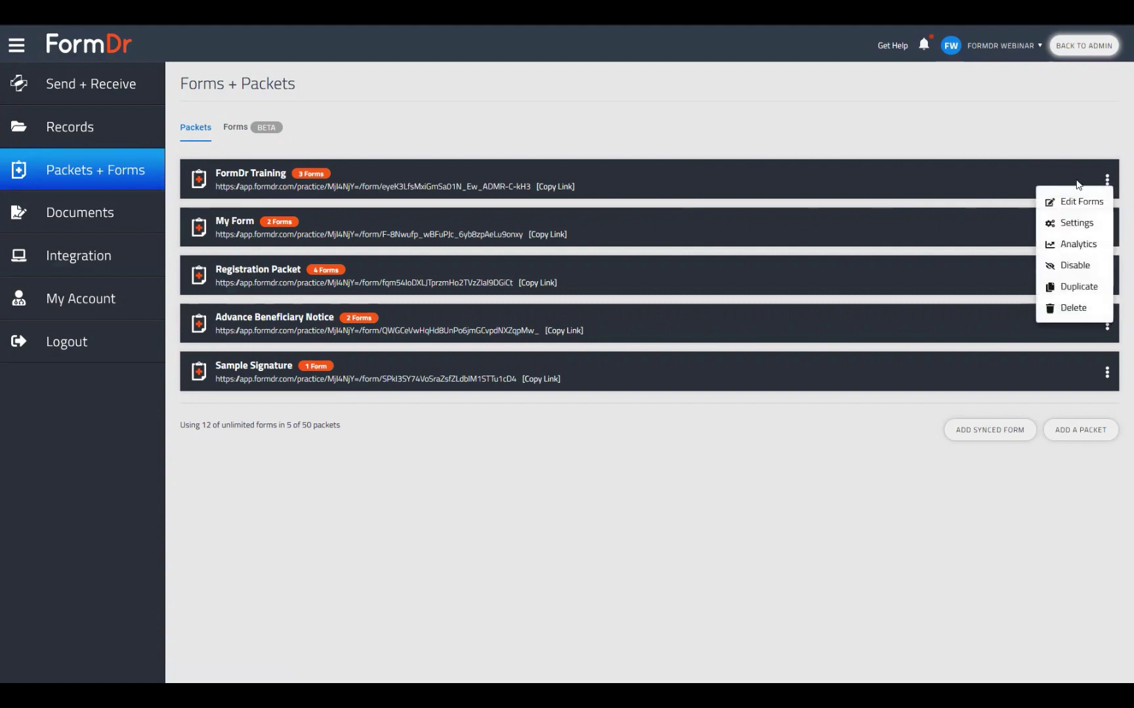
pyautogui.click(1059, 201)
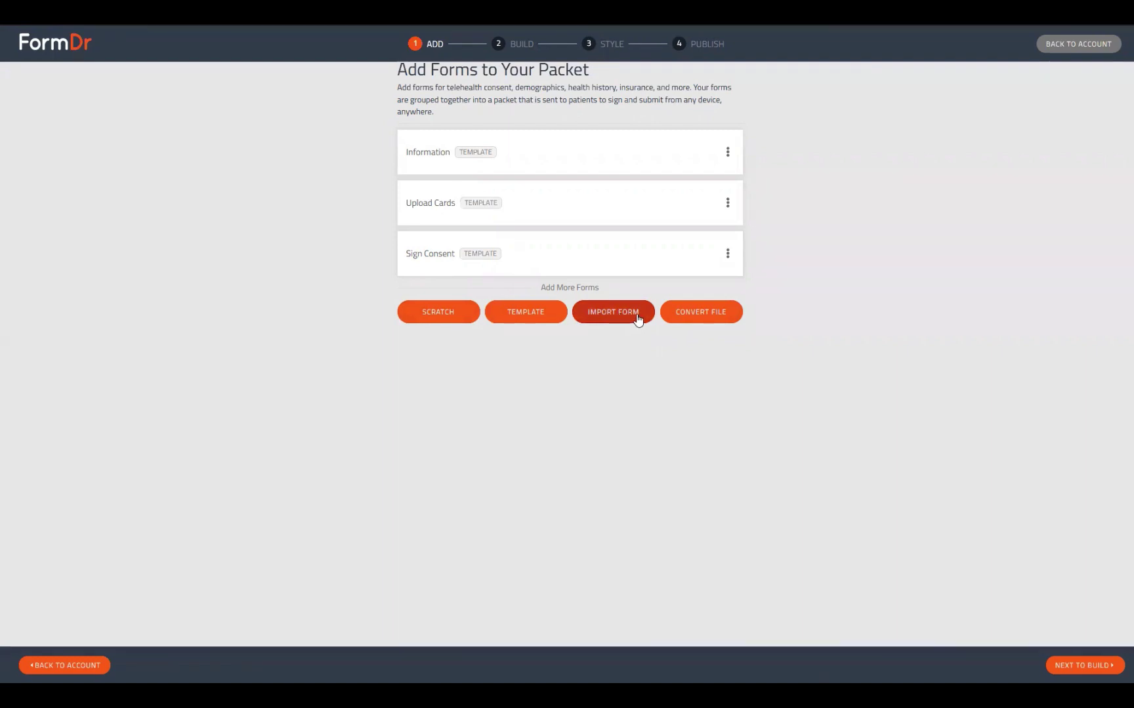
# Step: Check the file conversion offer for adding forms and close it without uploading a file
pyautogui.click(714, 317)
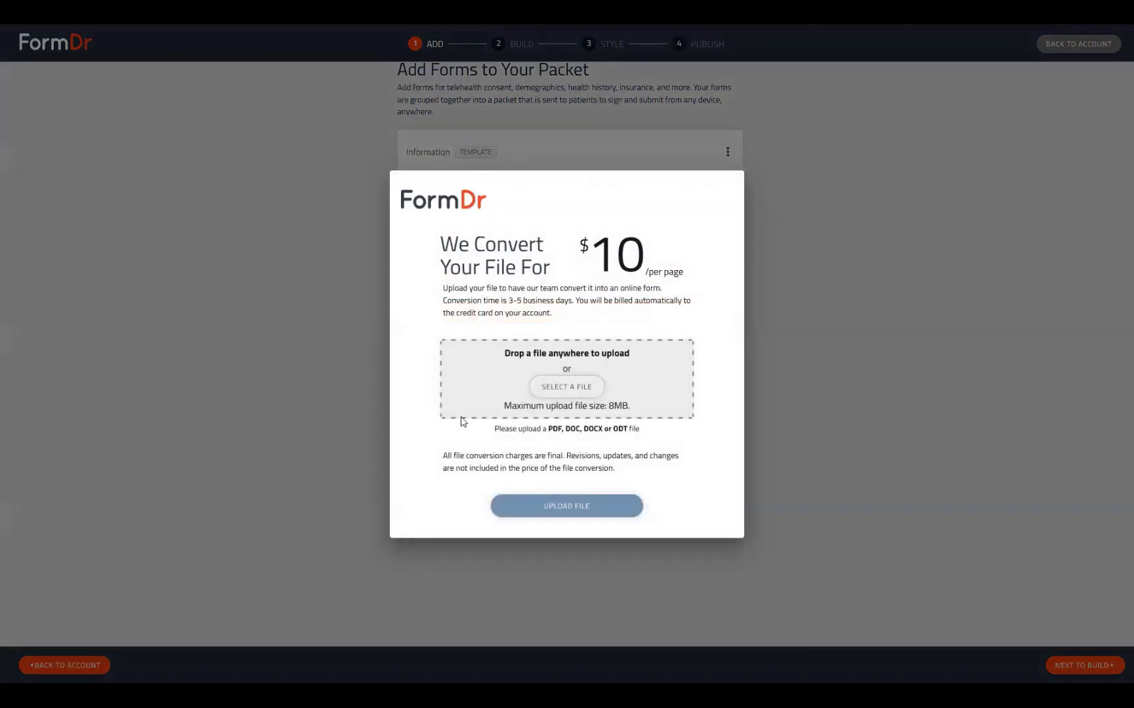
pyautogui.press('Escape')
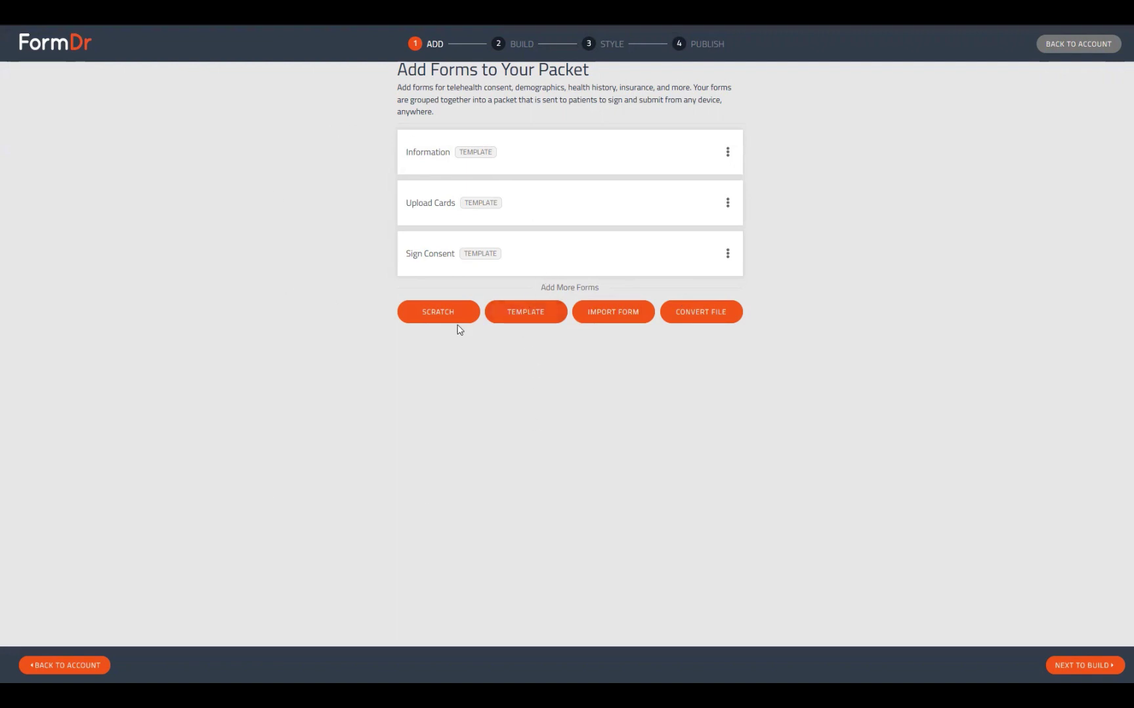
# Step: Filter the template library to Registration Forms and preview the Physical Therapy Intake Form Packet
pyautogui.click(529, 323)
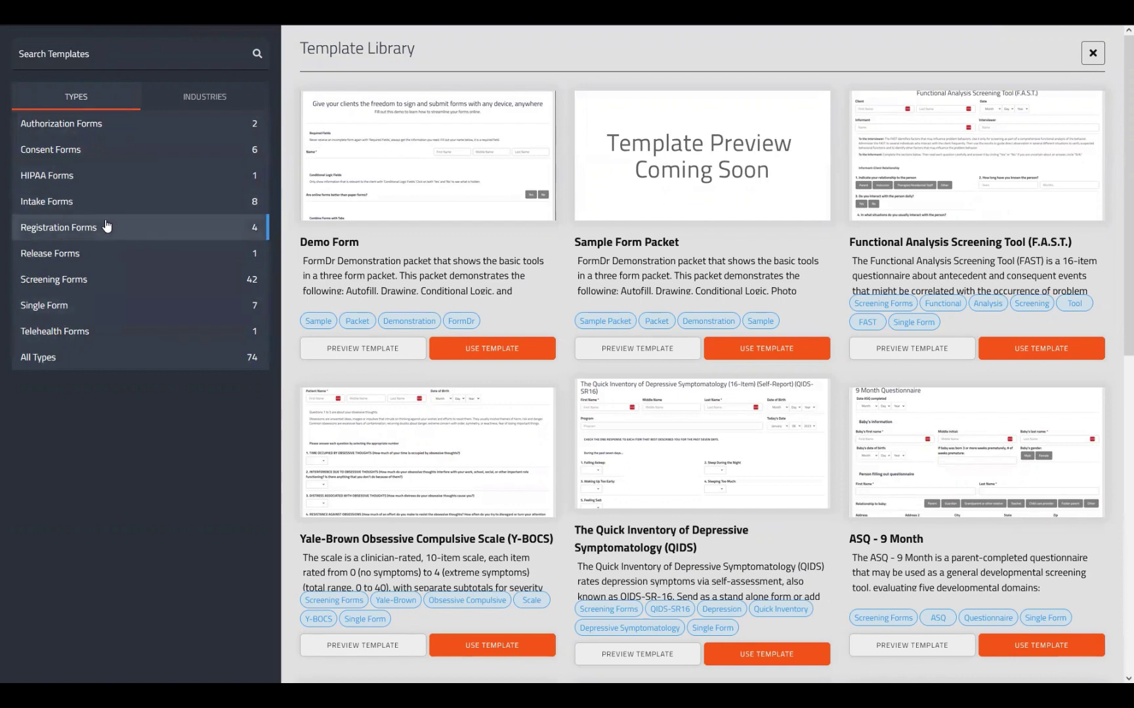
pyautogui.click(96, 237)
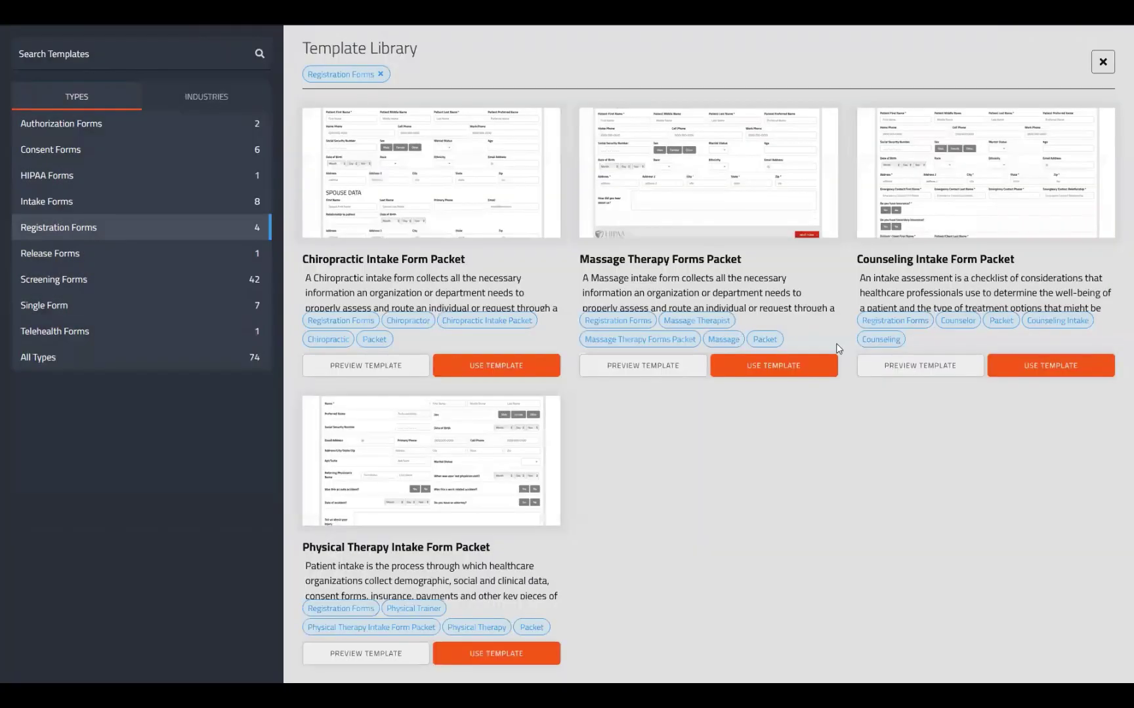
pyautogui.moveTo(423, 467)
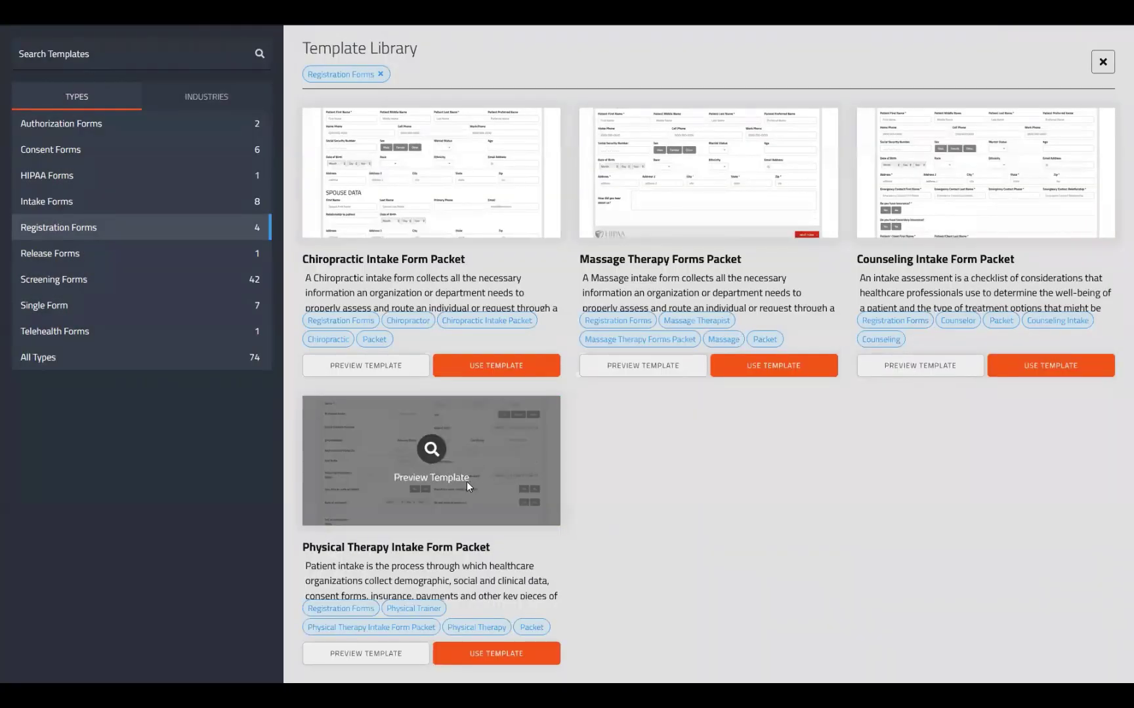
pyautogui.click(368, 466)
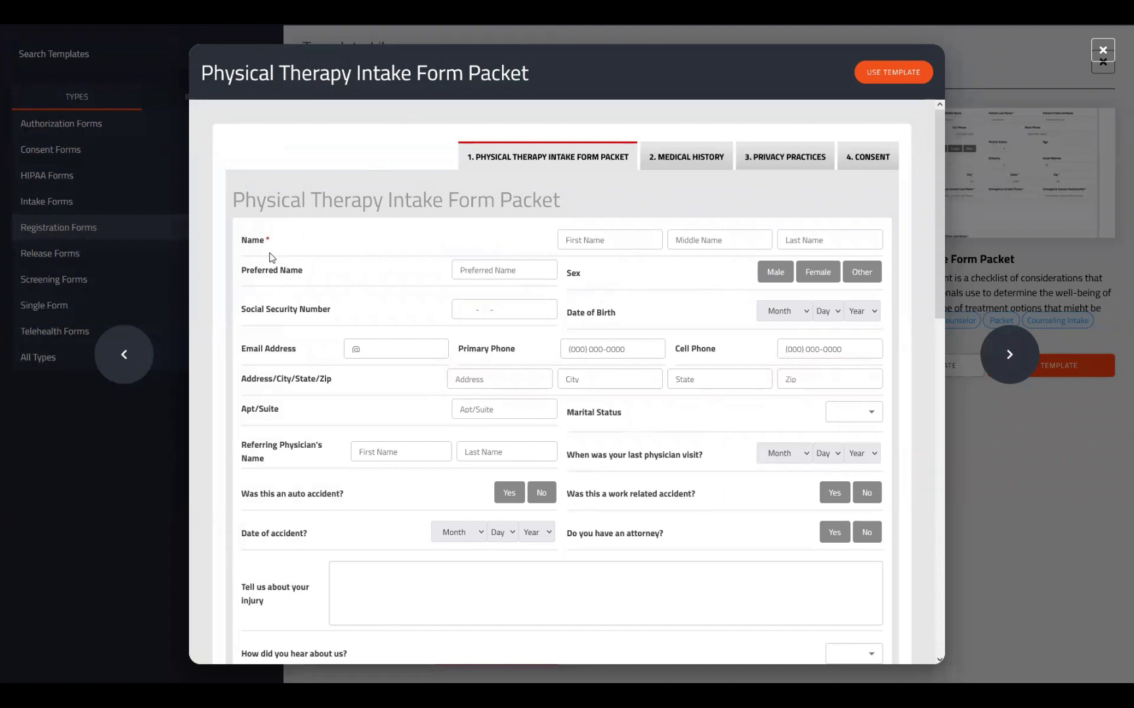
# Step: Test the required name field and the conditional fields in the intake form preview by alternating the patient-is-a-minor answer, ending on No
pyautogui.click(513, 271)
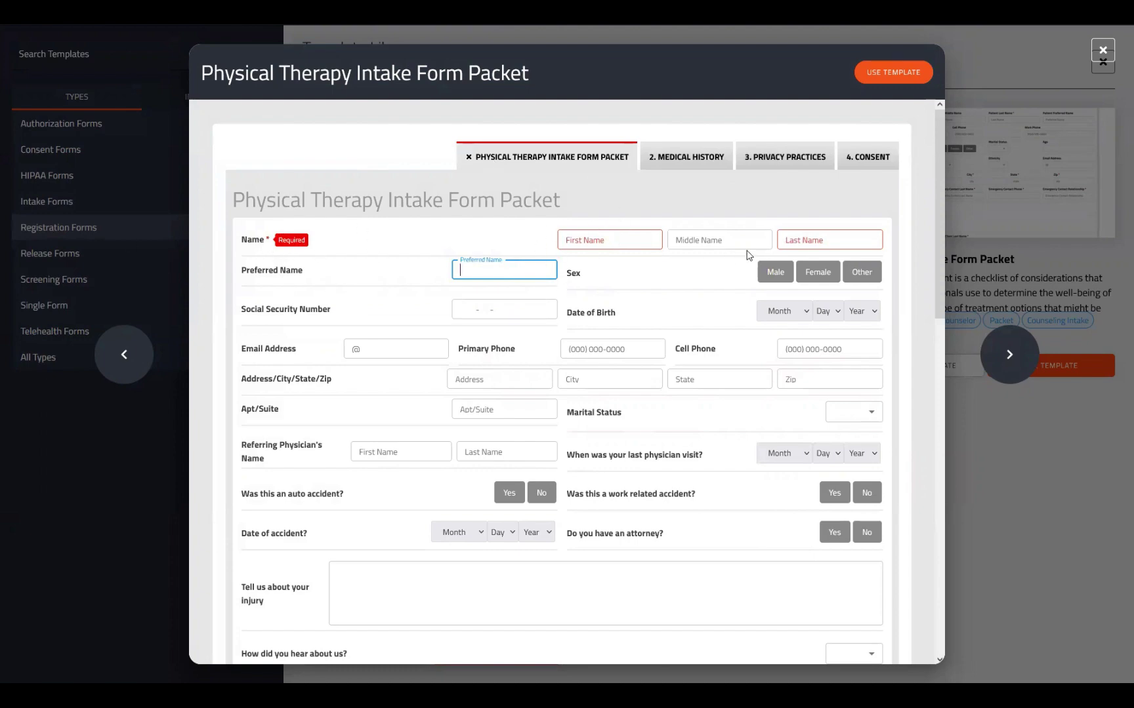
pyautogui.scroll(-8, 656, 270)
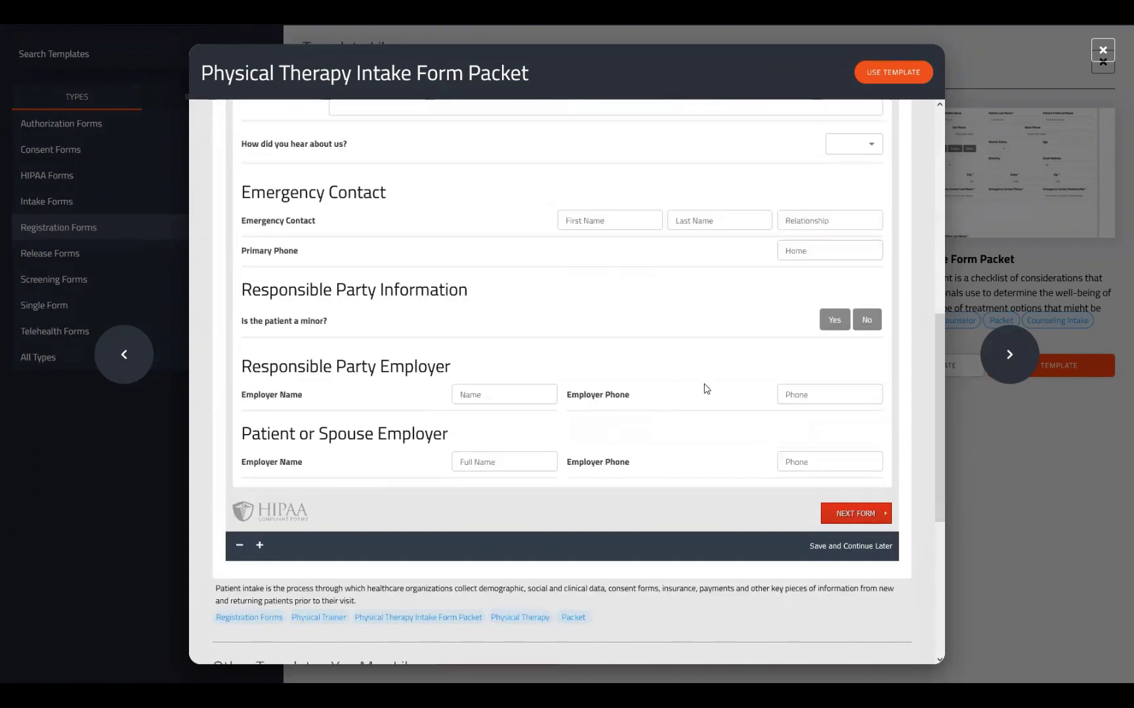
pyautogui.click(866, 320)
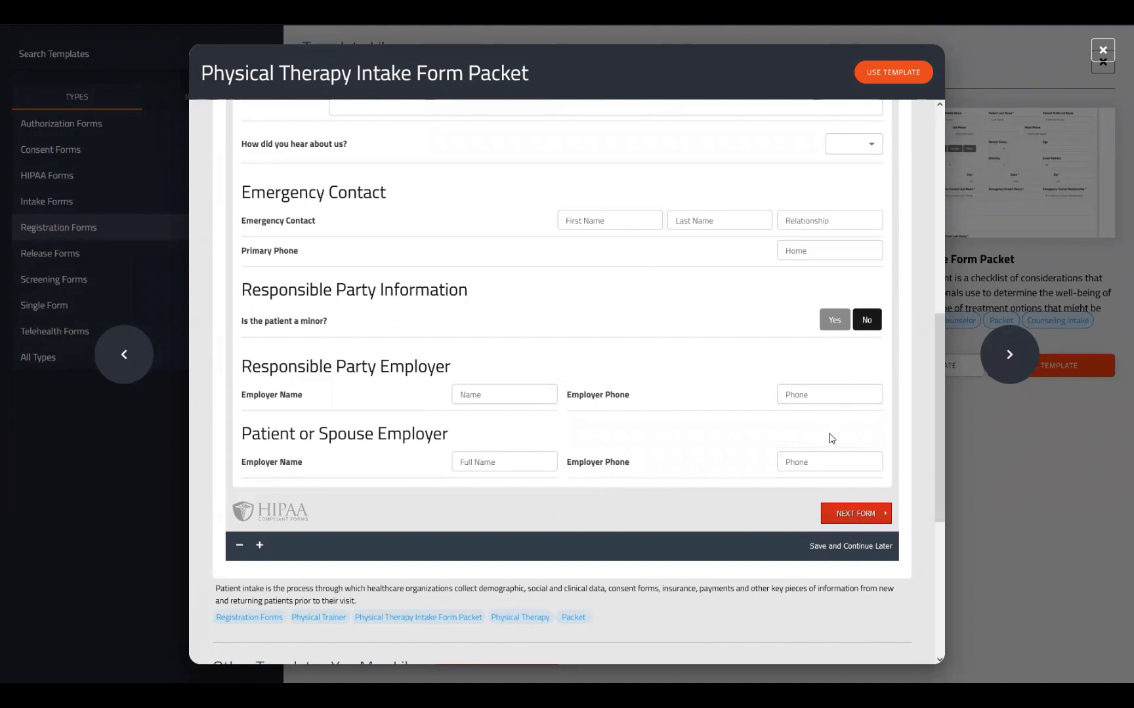
pyautogui.click(834, 318)
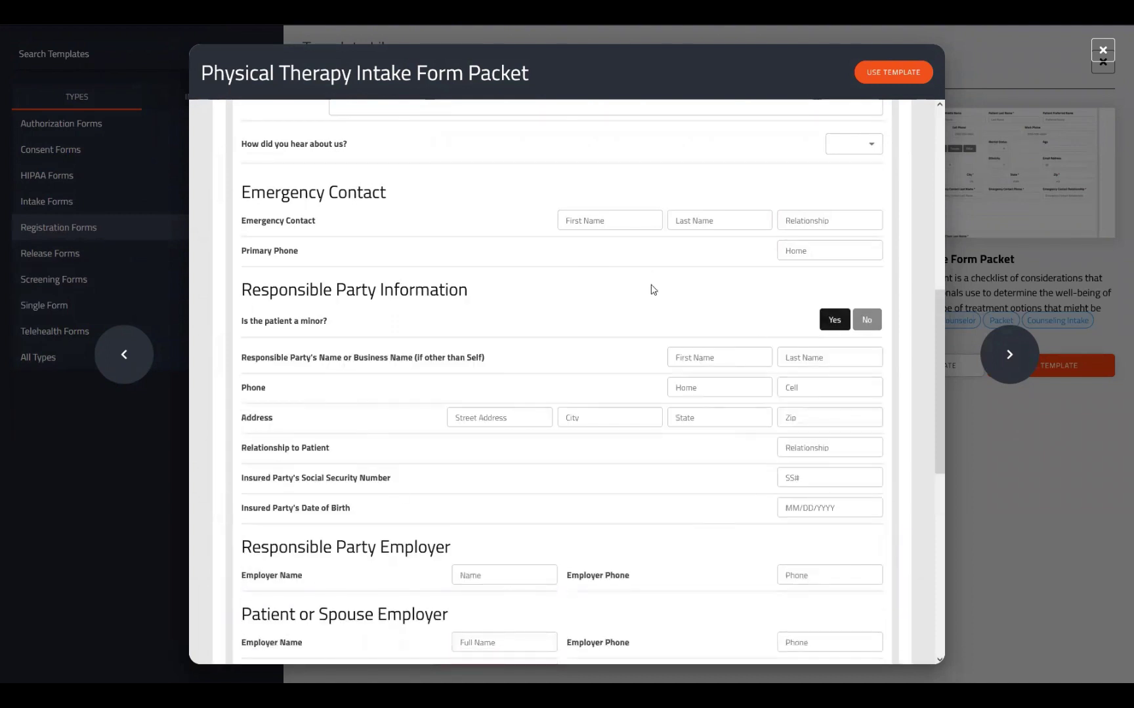
pyautogui.click(867, 320)
pyautogui.click(838, 319)
pyautogui.click(871, 321)
pyautogui.click(843, 318)
pyautogui.click(866, 320)
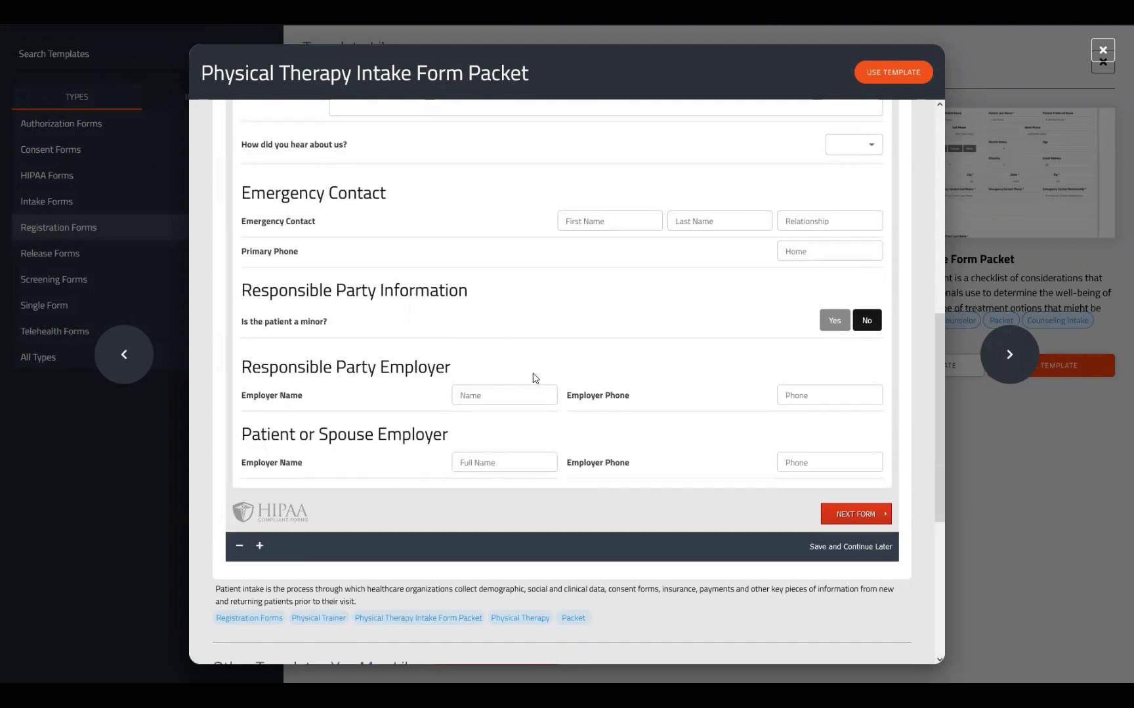
pyautogui.scroll(6, 532, 380)
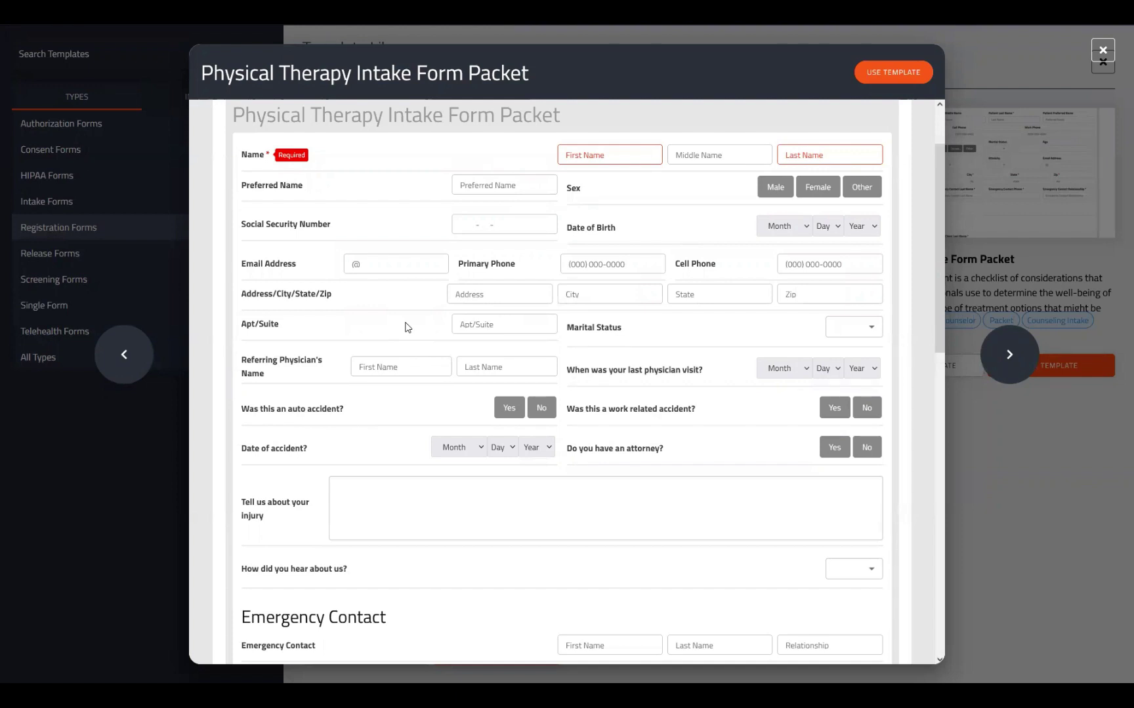
pyautogui.scroll(2, 505, 416)
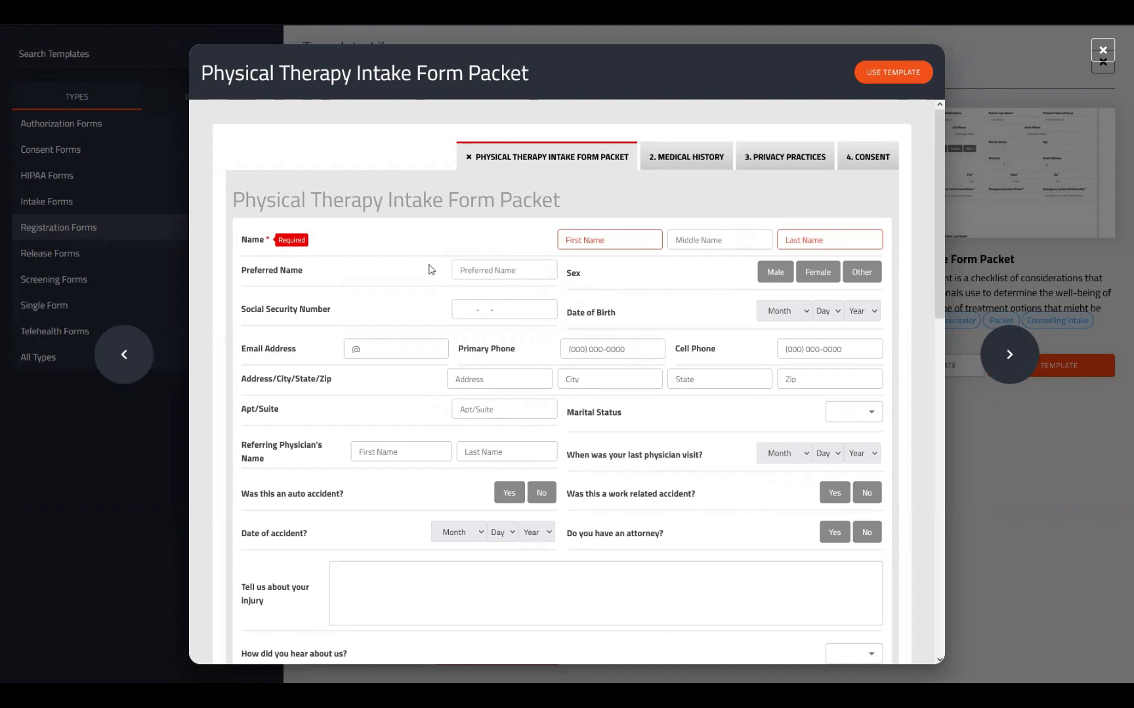
# Step: Look through the previewed Medical History and Privacy Practices forms, and draw a test signature on Privacy Practices
pyautogui.click(661, 163)
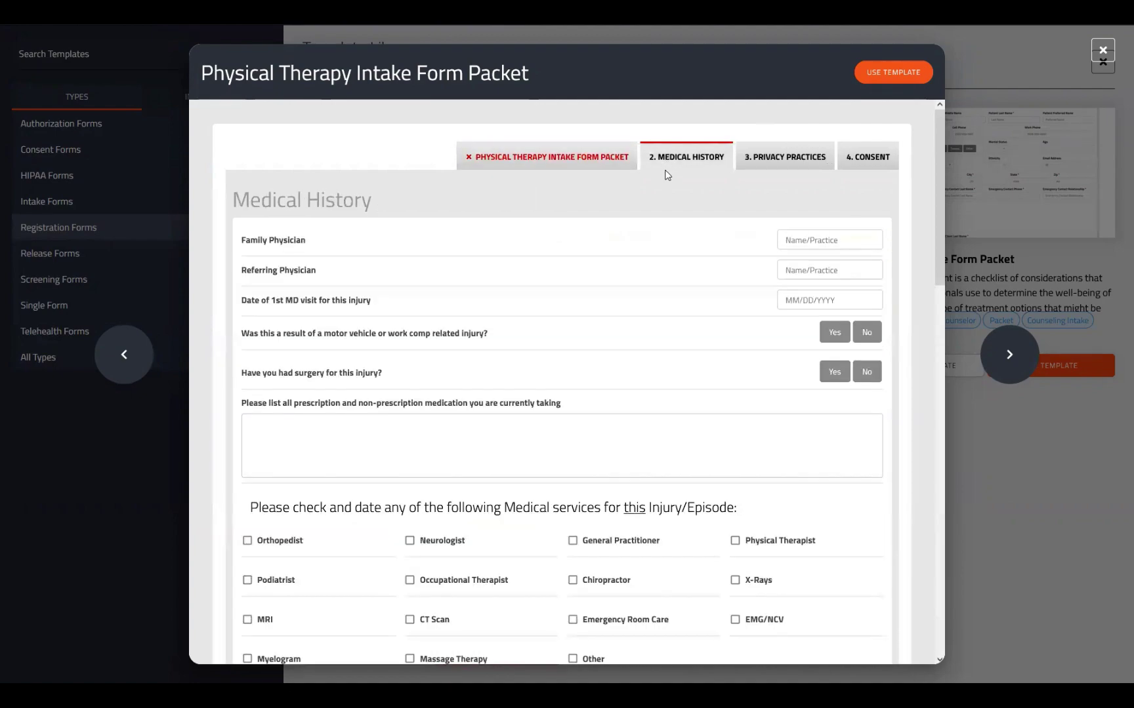
pyautogui.scroll(-6, 637, 276)
pyautogui.click(770, 164)
pyautogui.scroll(-15, 722, 480)
pyautogui.moveTo(736, 476); pyautogui.dragTo(849, 462)
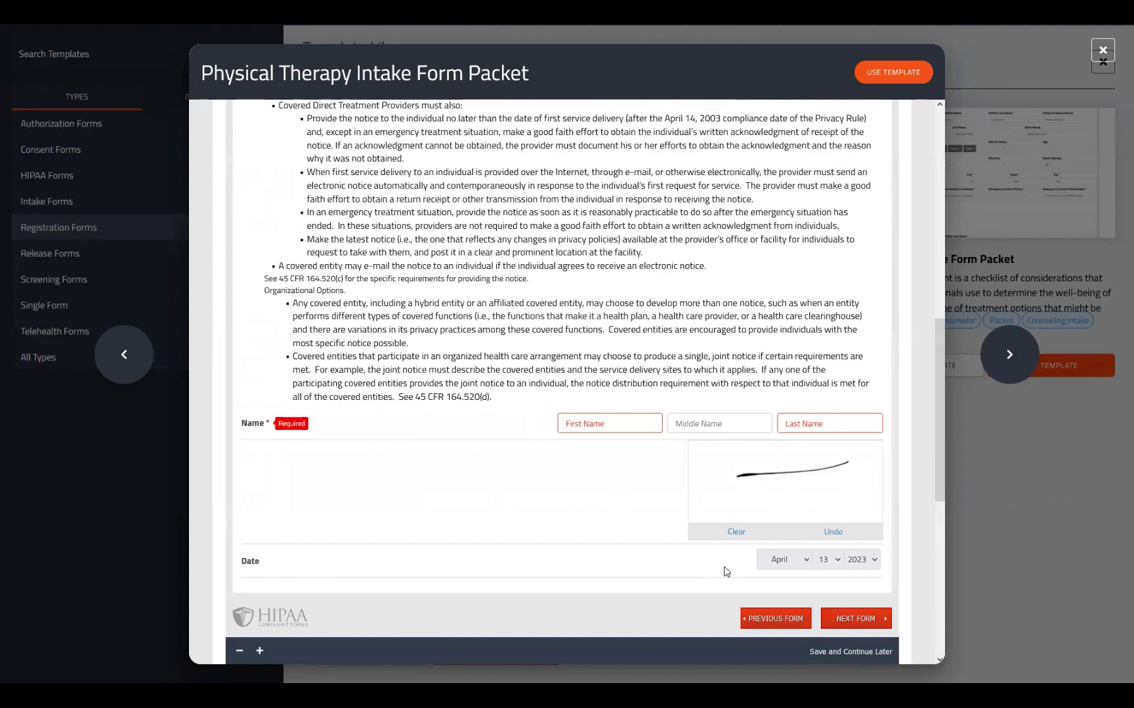
# Step: Review the previewed Consent form, draw a test signature on it, and return to the packet's first form
pyautogui.scroll(20, 742, 575)
pyautogui.click(883, 164)
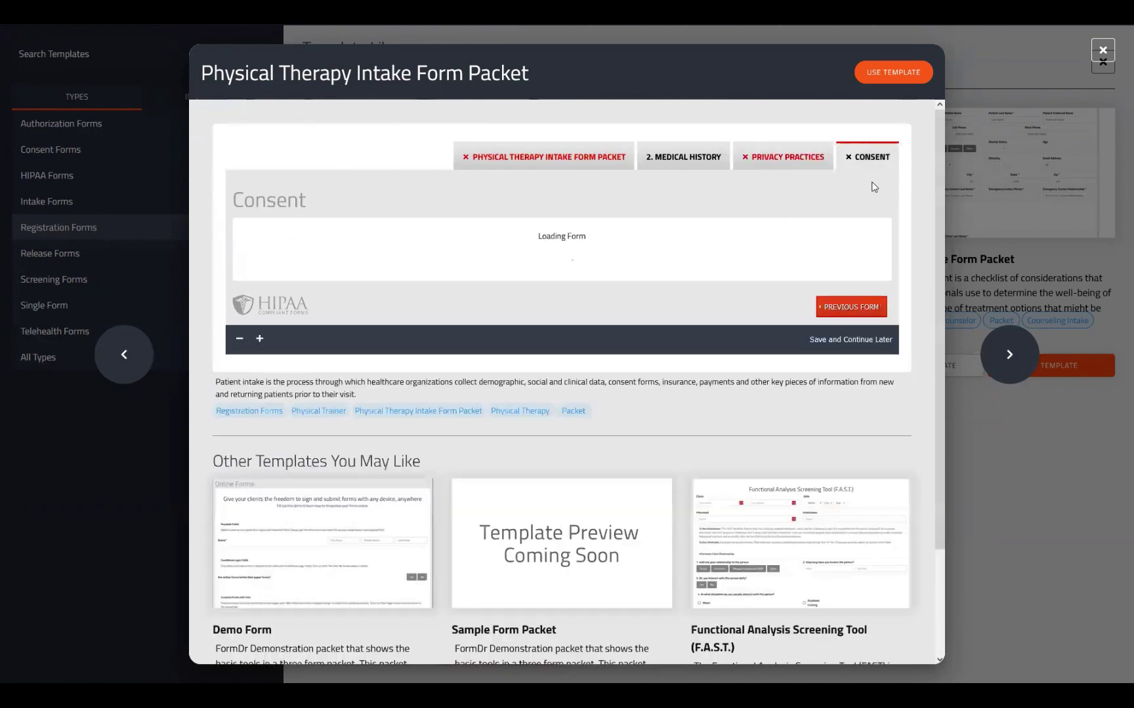
pyautogui.scroll(-7, 561, 340)
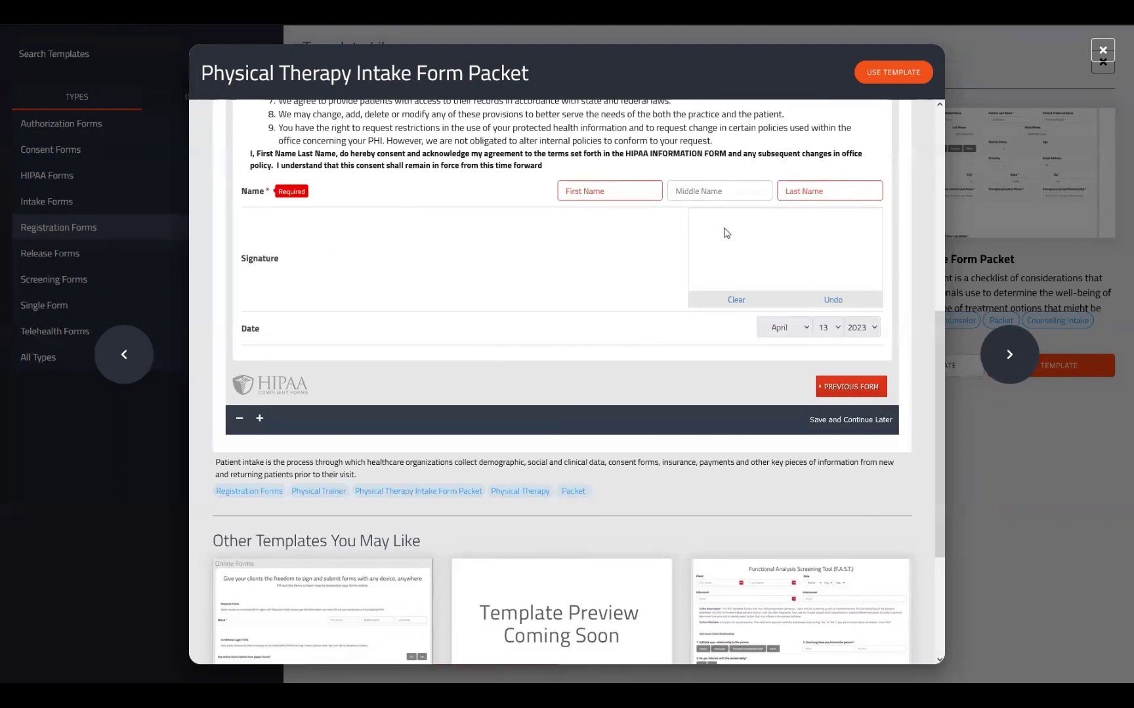
pyautogui.moveTo(724, 253); pyautogui.dragTo(767, 238)
pyautogui.scroll(10, 574, 388)
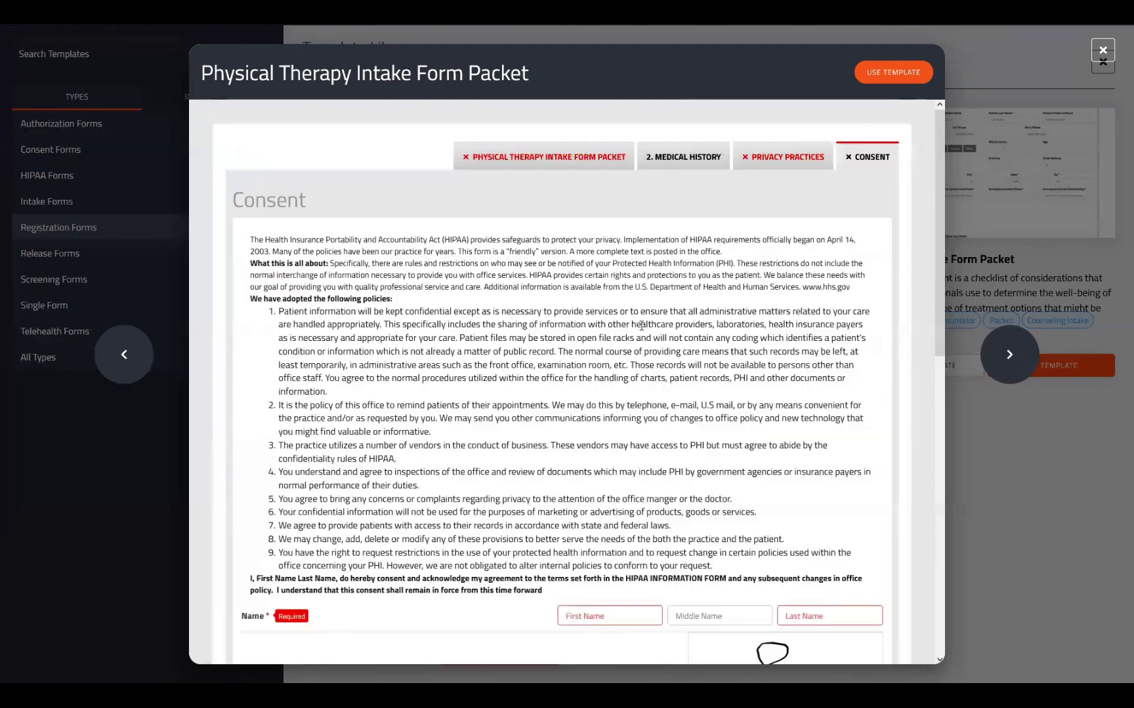
pyautogui.click(582, 164)
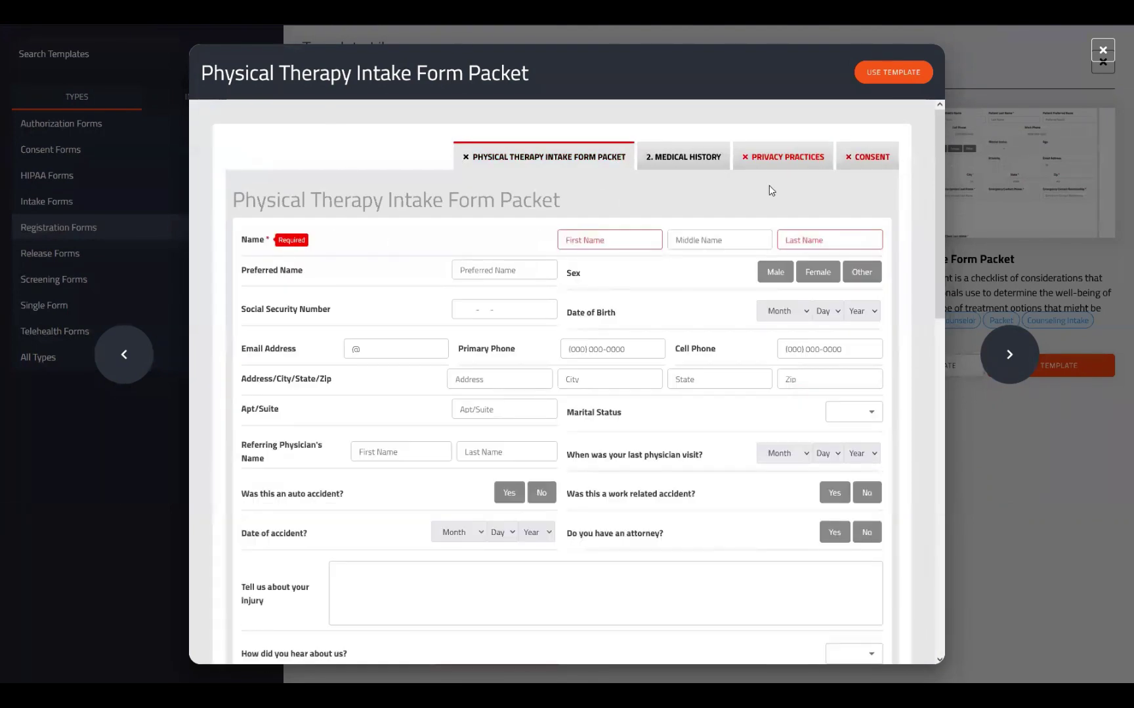
# Step: Add the Physical Therapy Intake Form Packet template and save its forms under their default names, including Medical History, Privacy Practices and Consent
pyautogui.click(877, 74)
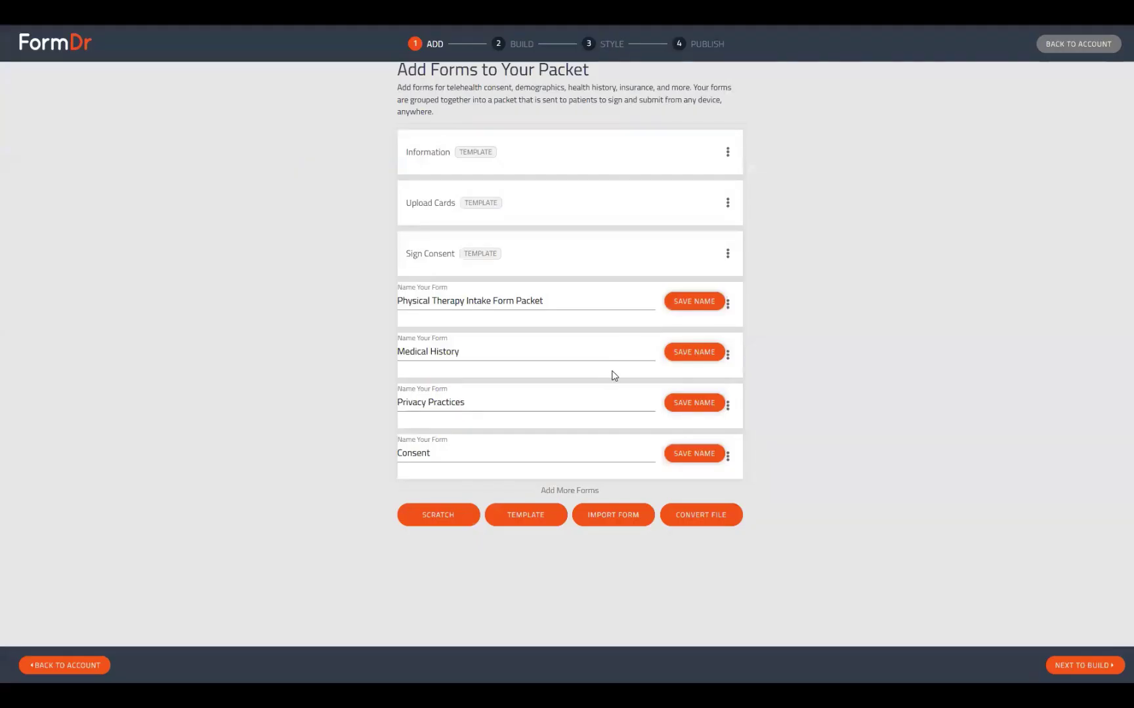
pyautogui.click(580, 303)
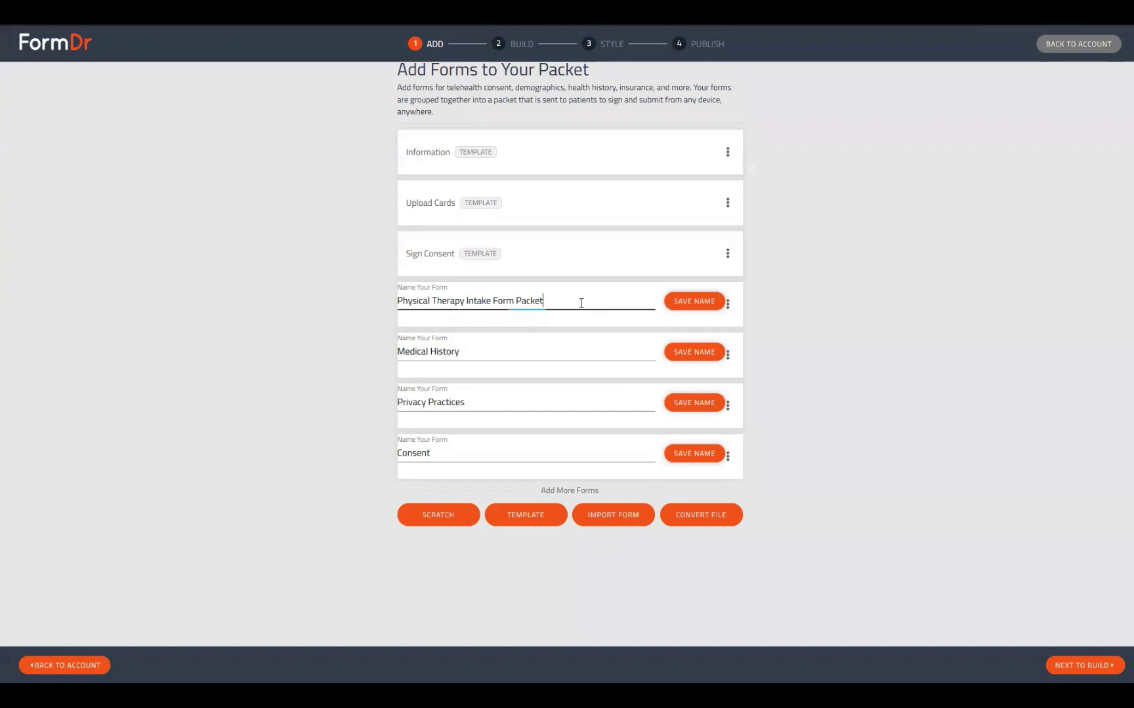
pyautogui.moveTo(580, 303); pyautogui.dragTo(387, 336)
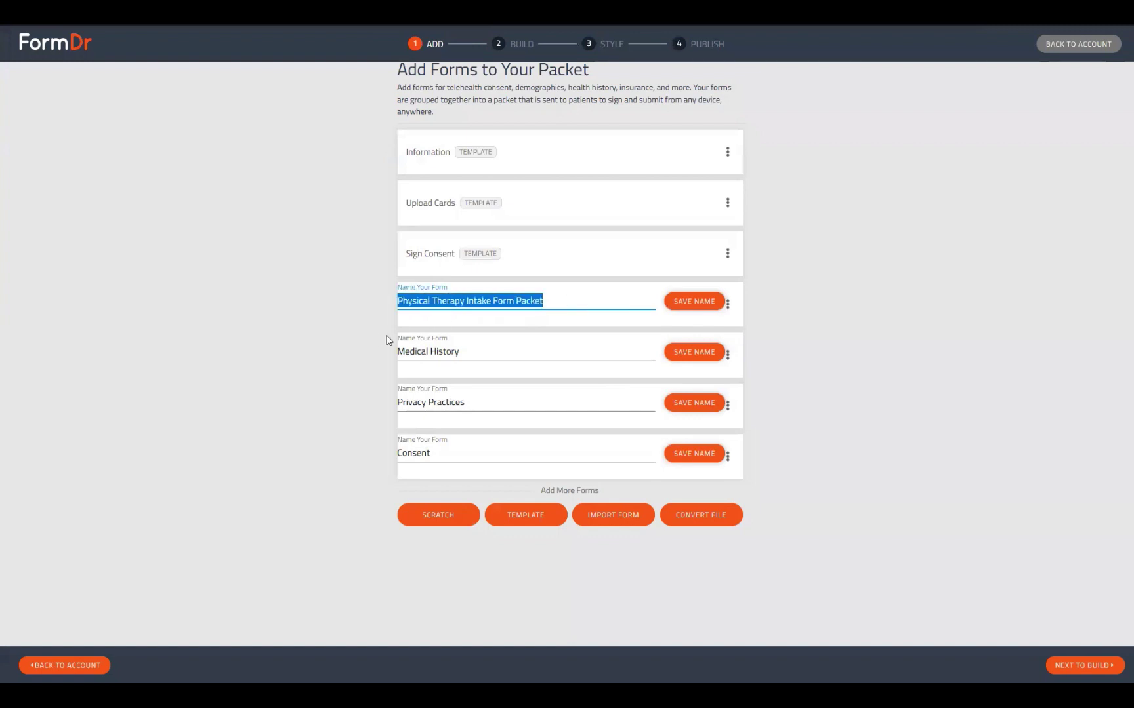
pyautogui.click(681, 308)
pyautogui.click(700, 353)
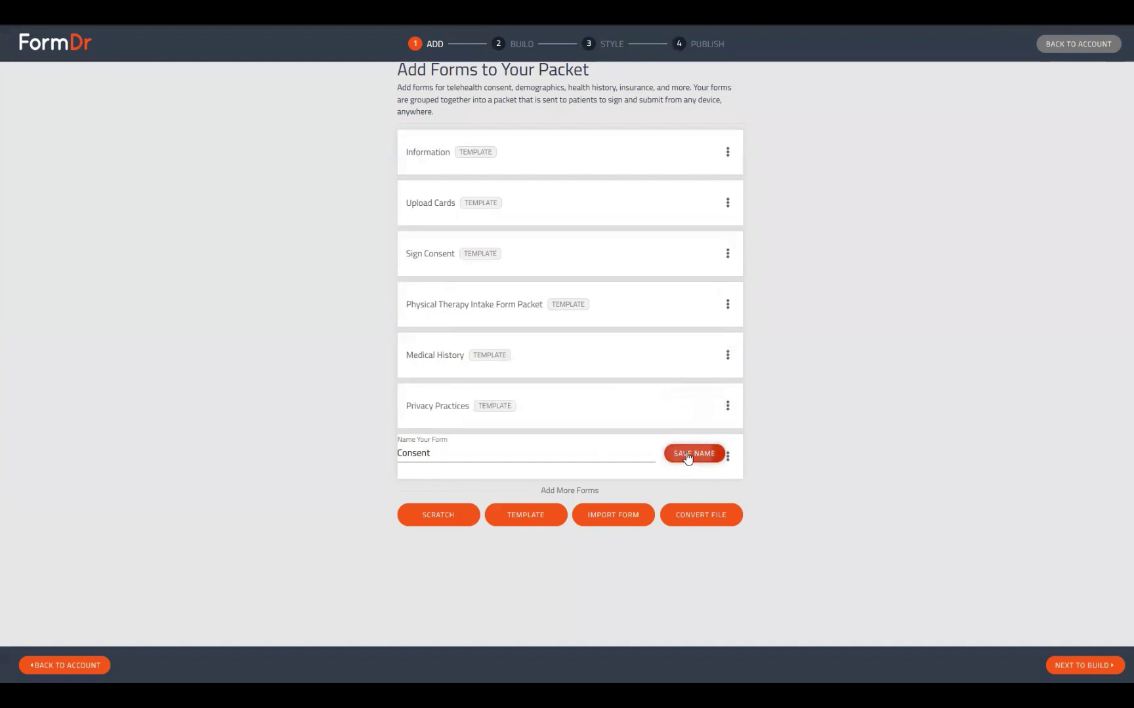
pyautogui.click(687, 456)
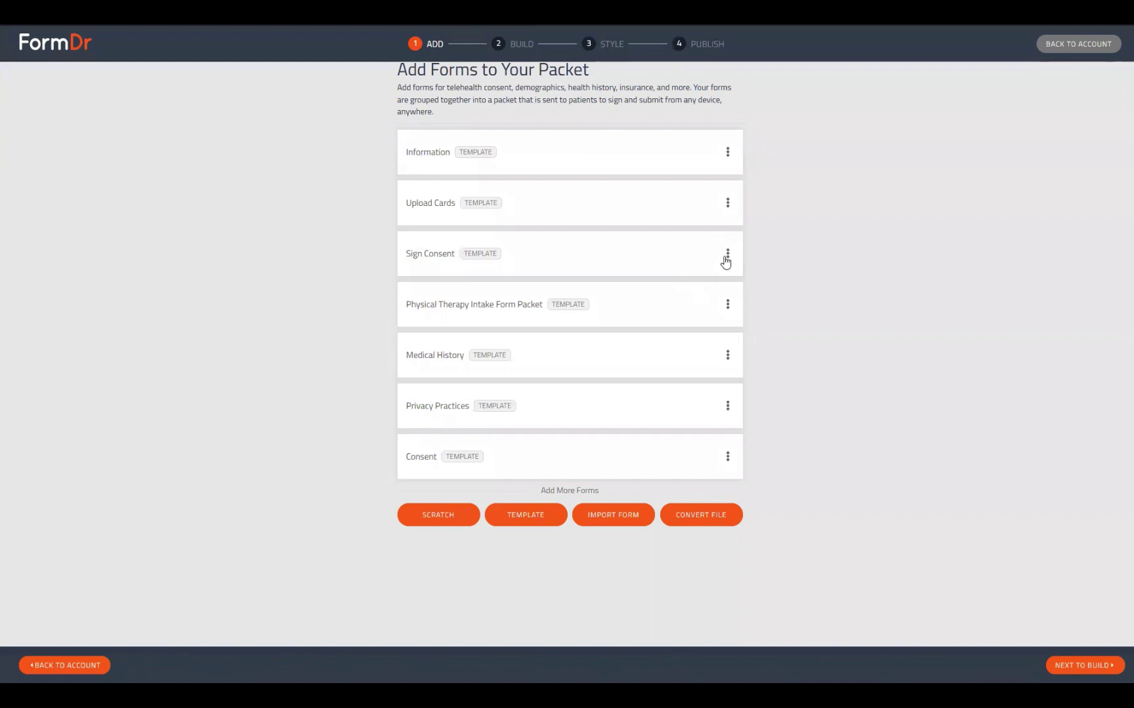
# Step: Delete the Sign Consent form from the packet and confirm the deletion
pyautogui.click(728, 254)
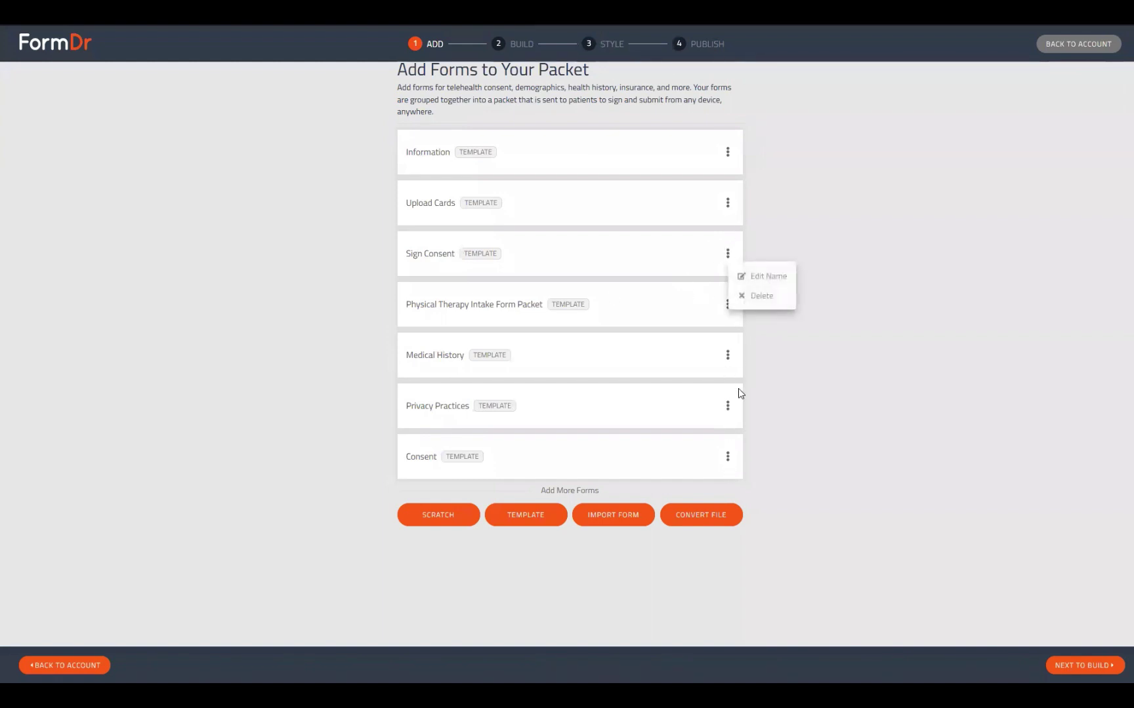
pyautogui.click(738, 300)
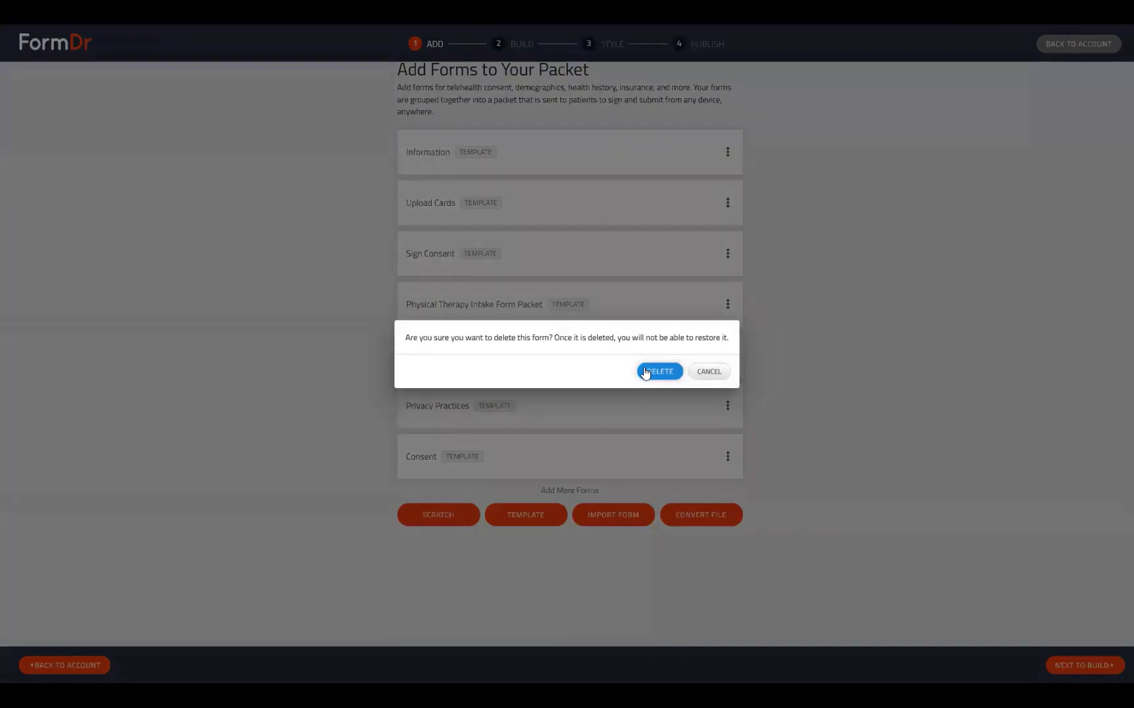
pyautogui.click(645, 372)
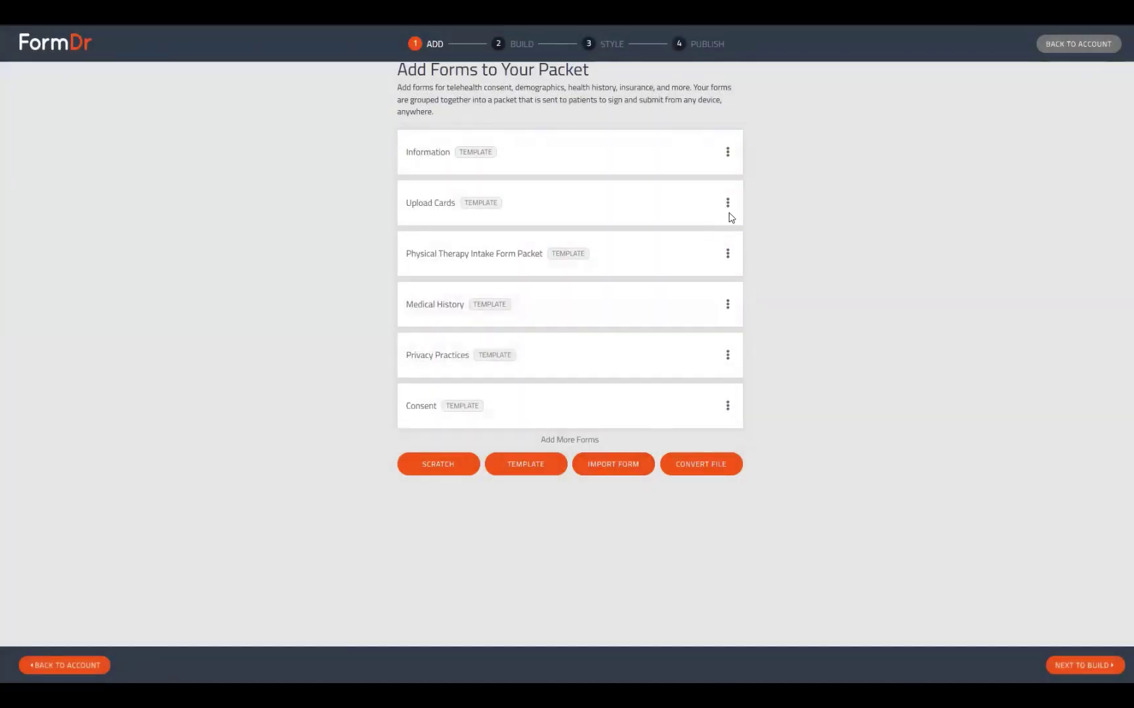
# Step: Delete the Physical Therapy Intake Form Packet form from the packet and confirm the deletion
pyautogui.click(727, 255)
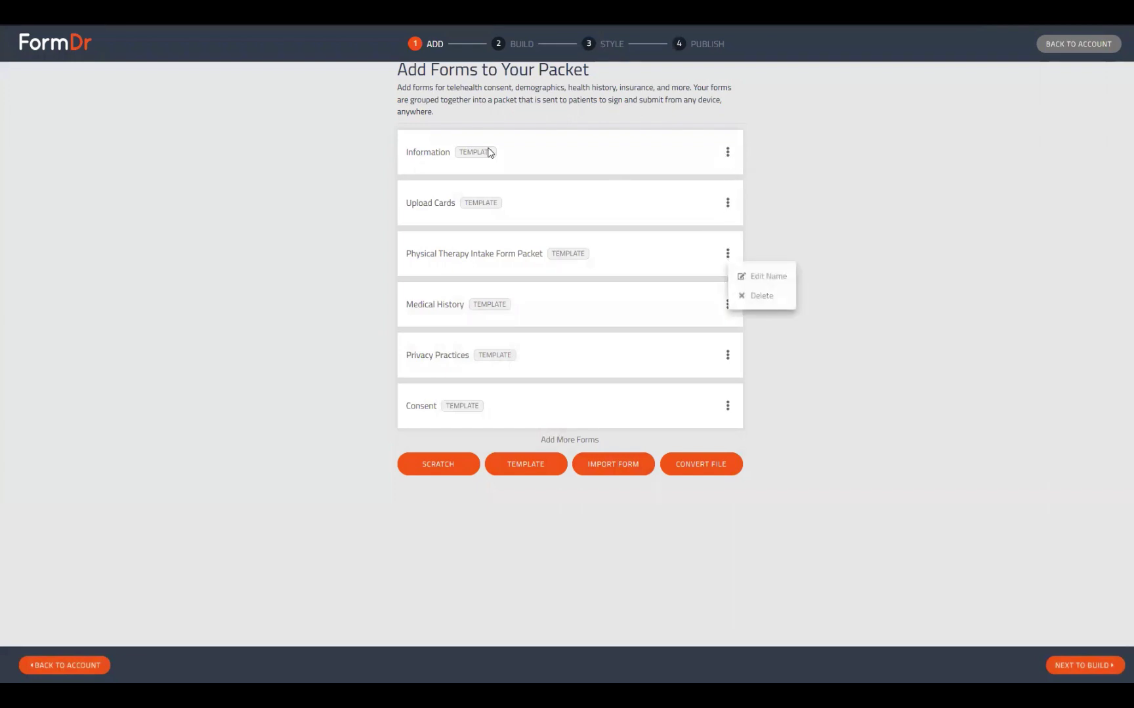
pyautogui.click(751, 301)
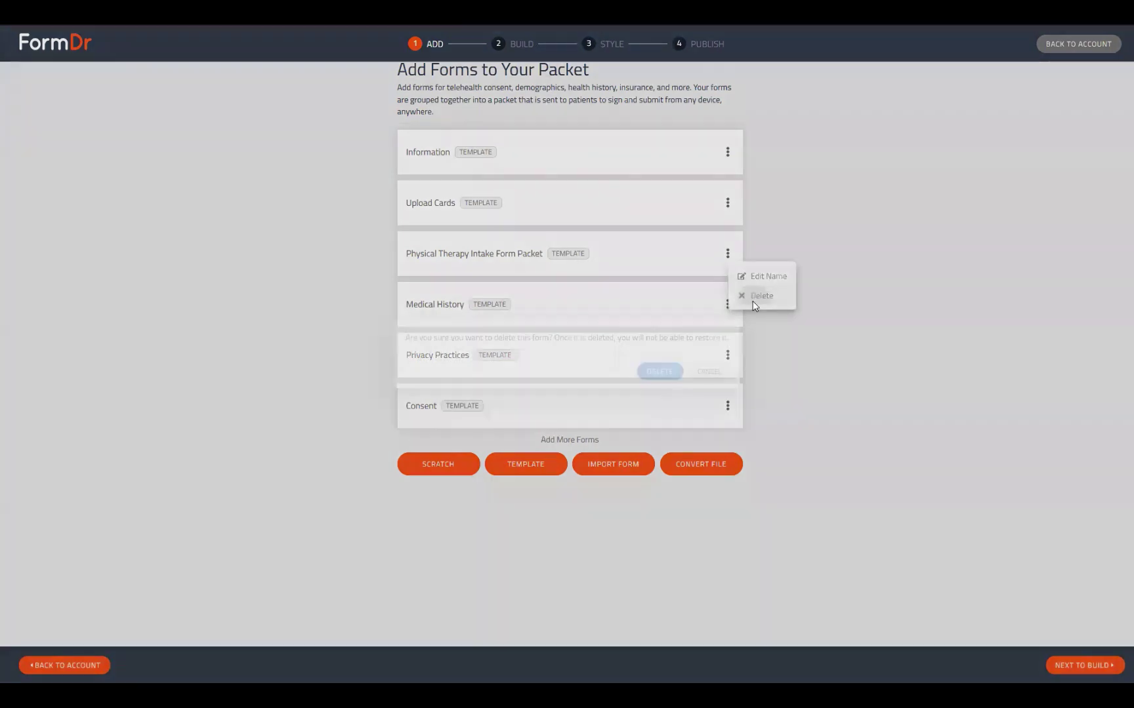
pyautogui.click(667, 371)
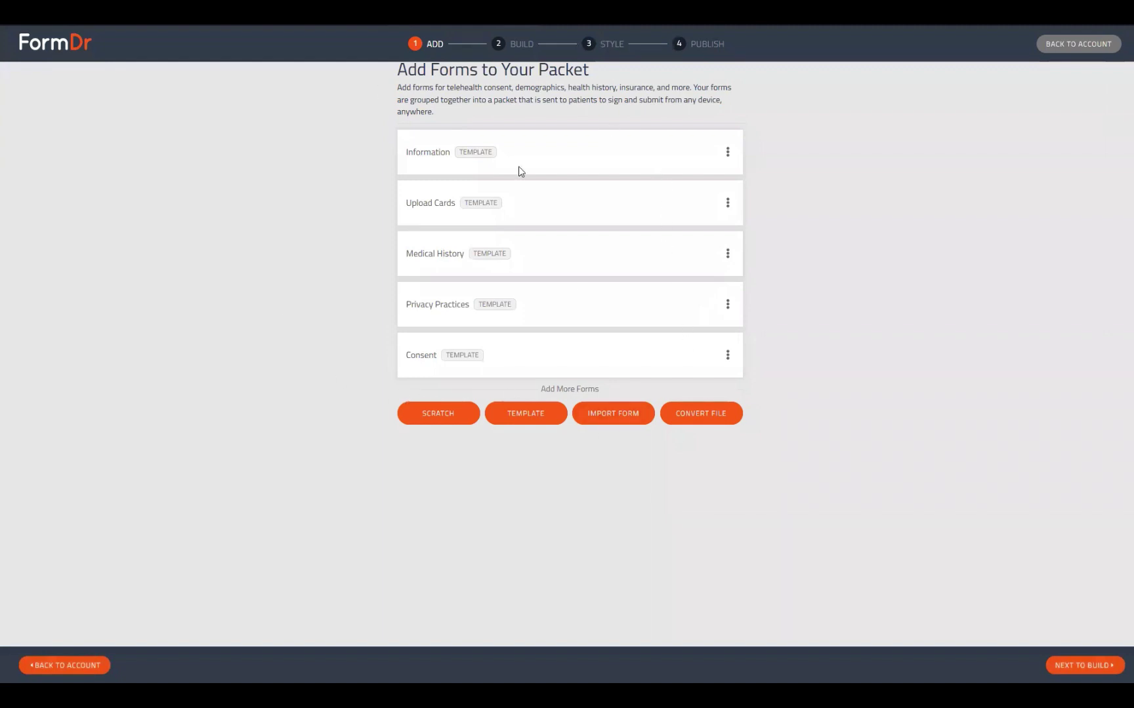
pyautogui.moveTo(405, 204); pyautogui.dragTo(447, 204)
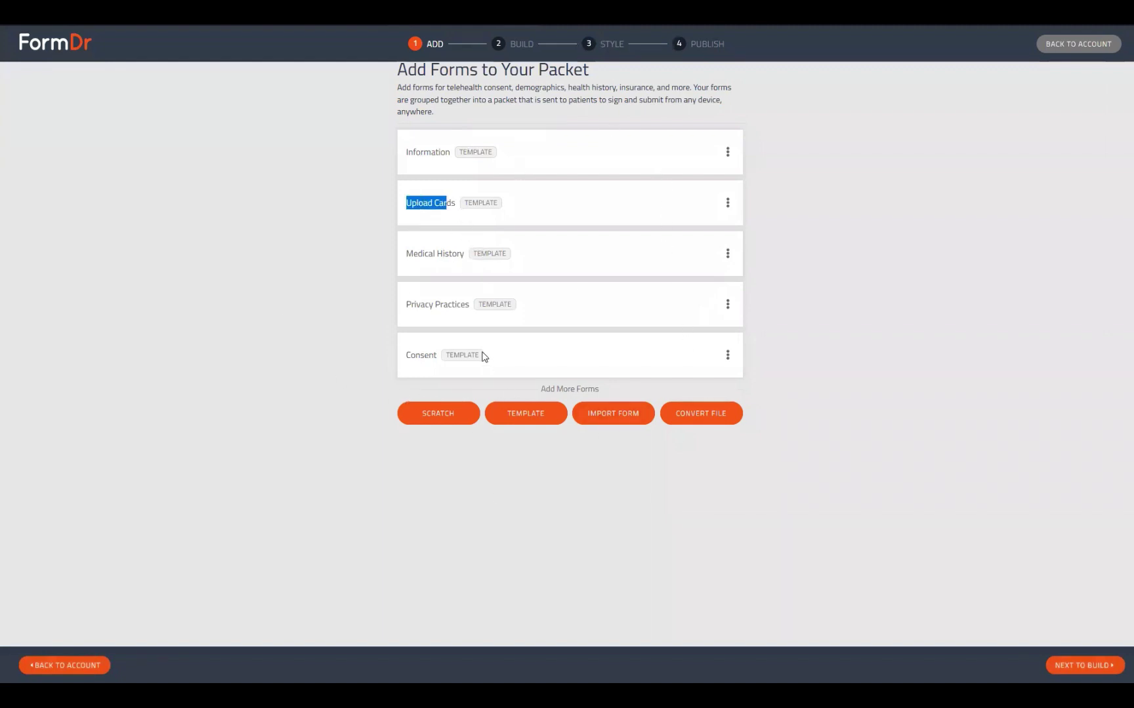
pyautogui.click(492, 216)
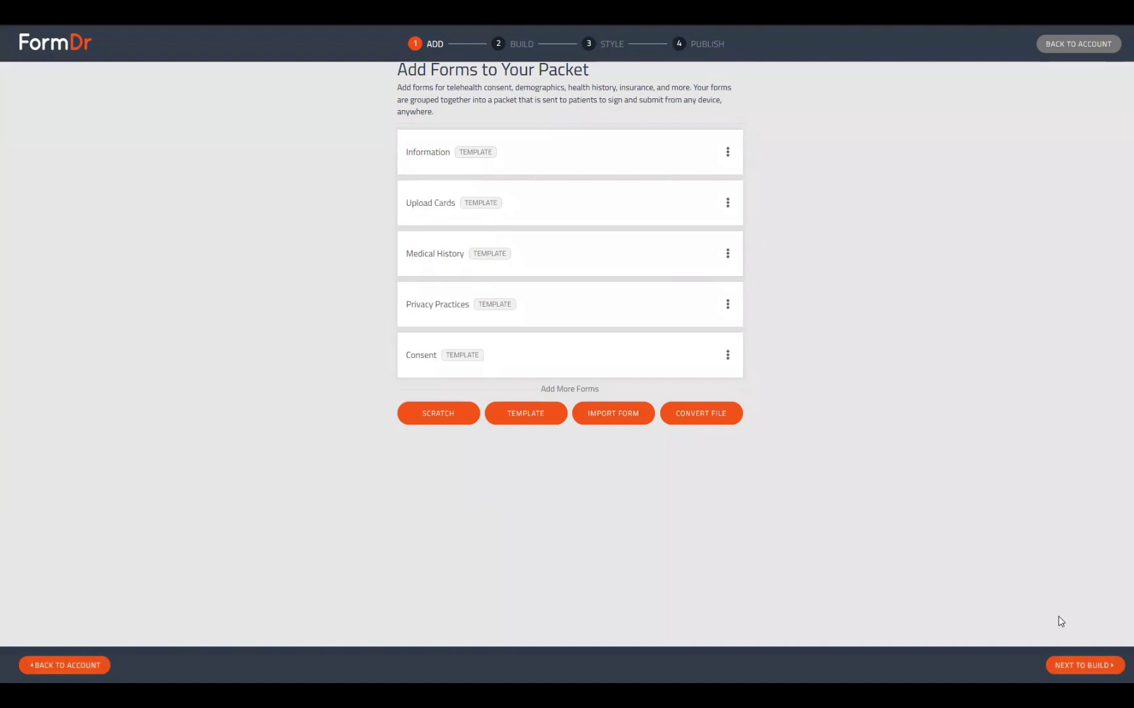
# Step: Proceed to the Build stage and reorder the forms so Upload Cards comes last, after Consent
pyautogui.click(1083, 666)
pyautogui.click(654, 187)
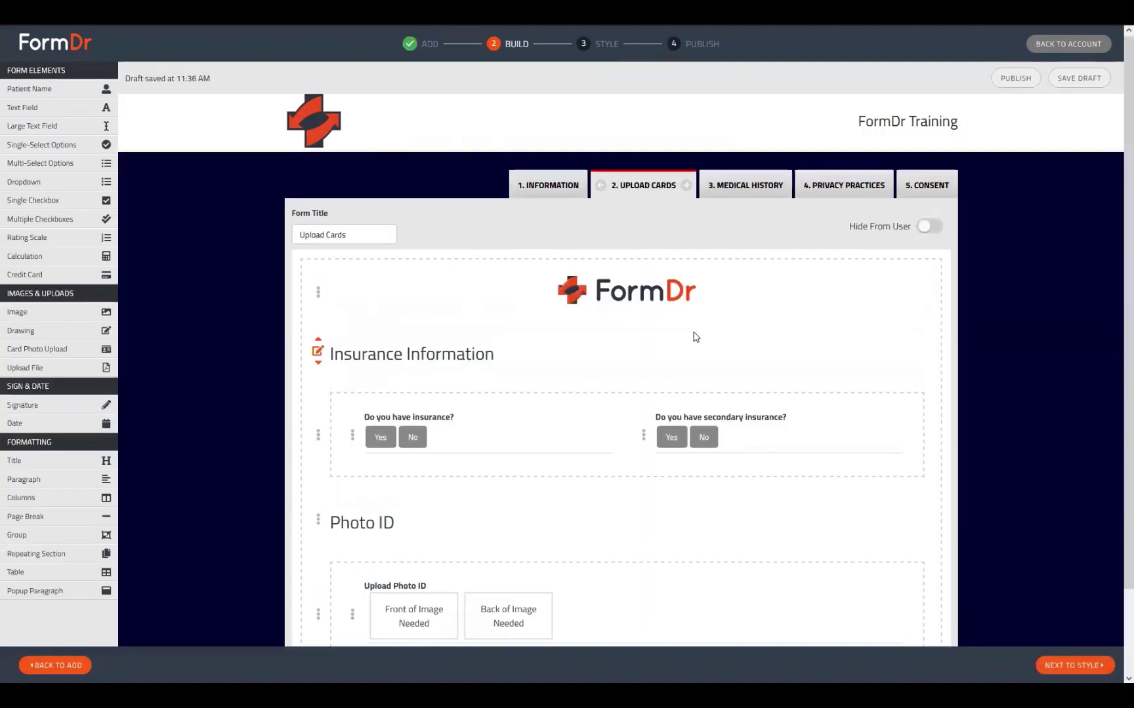
pyautogui.scroll(-2, 694, 334)
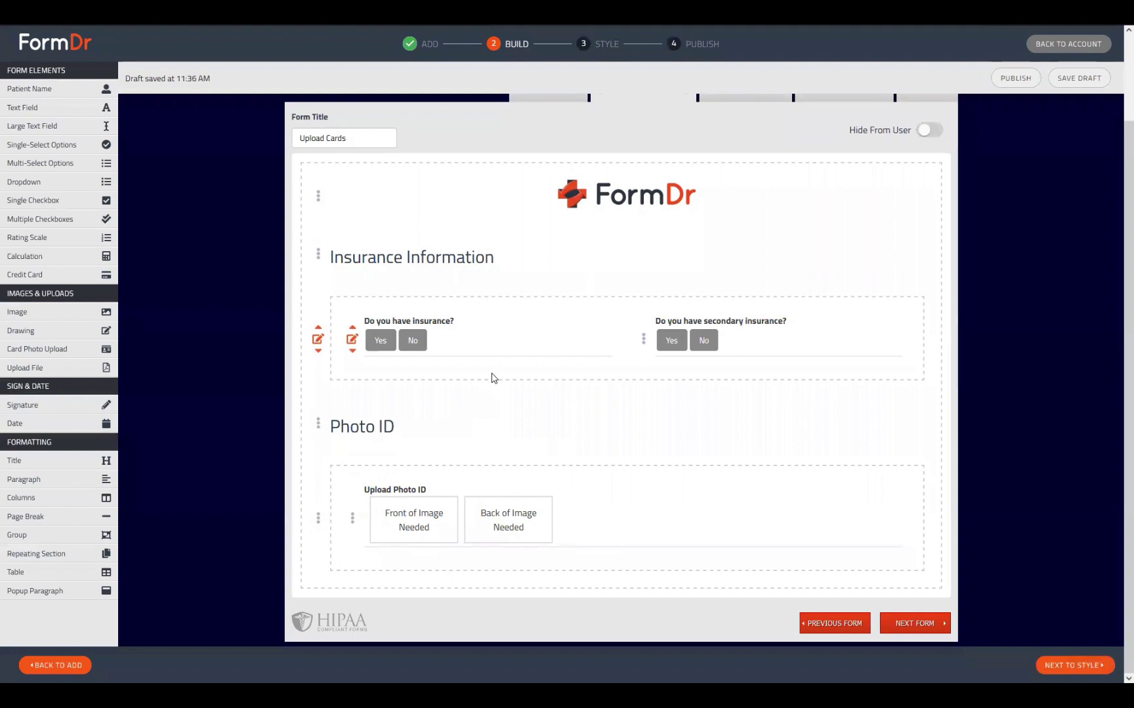
pyautogui.scroll(2, 599, 455)
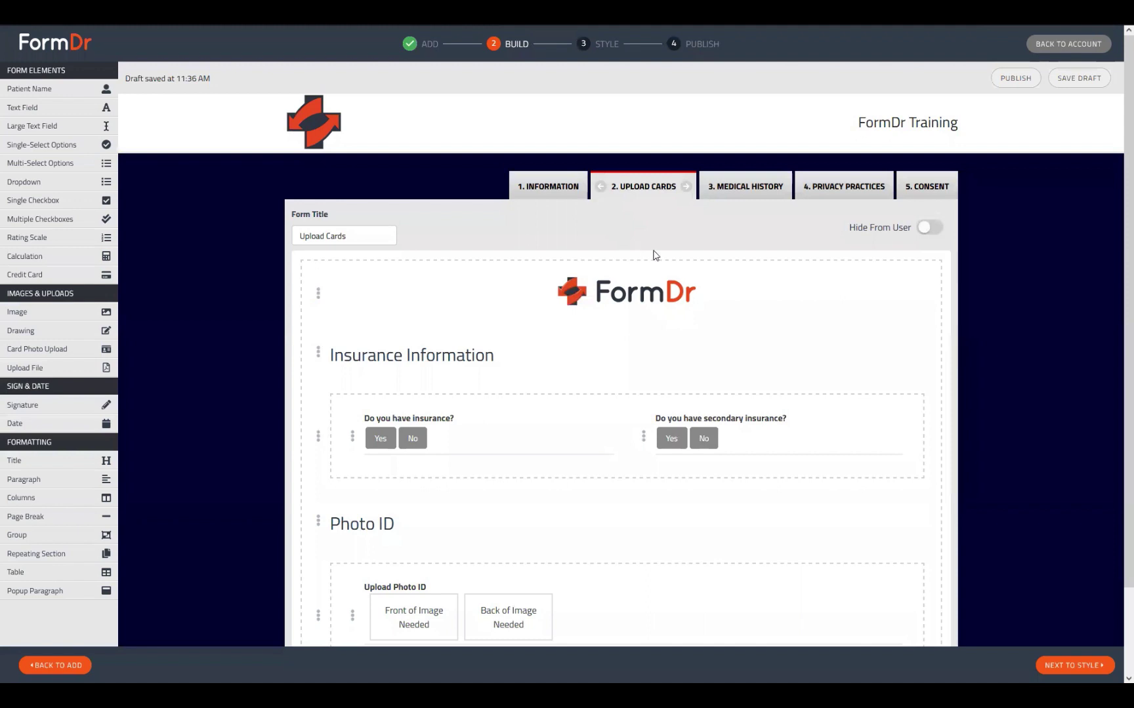
pyautogui.click(686, 187)
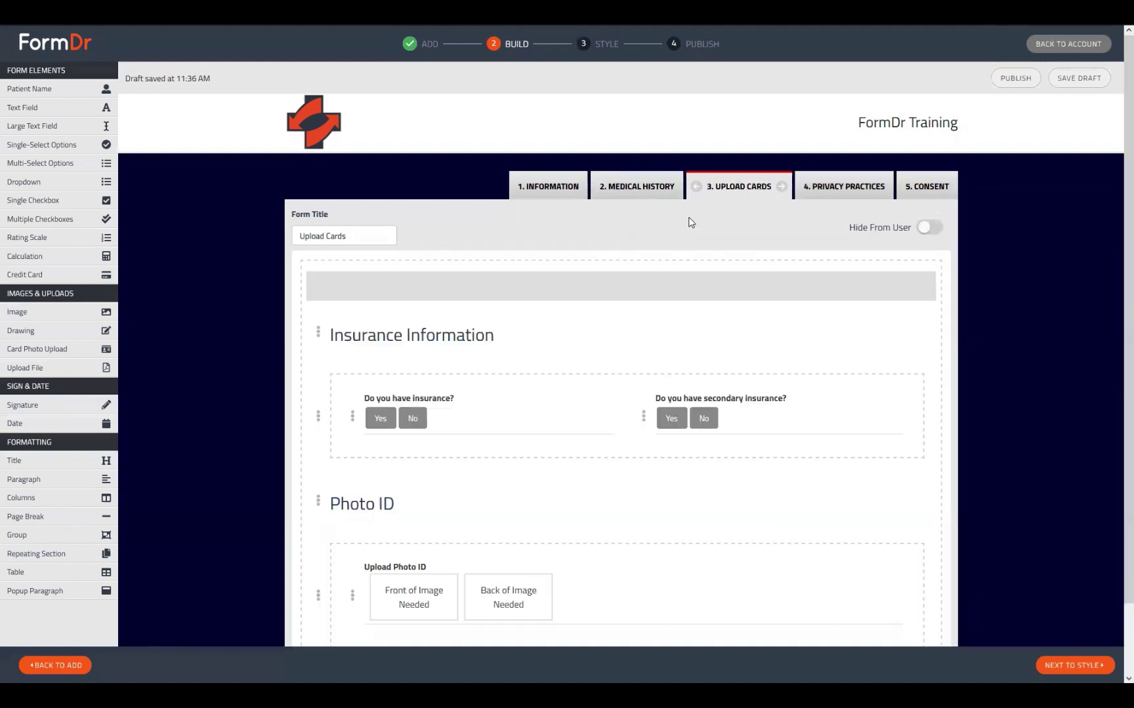
pyautogui.click(782, 188)
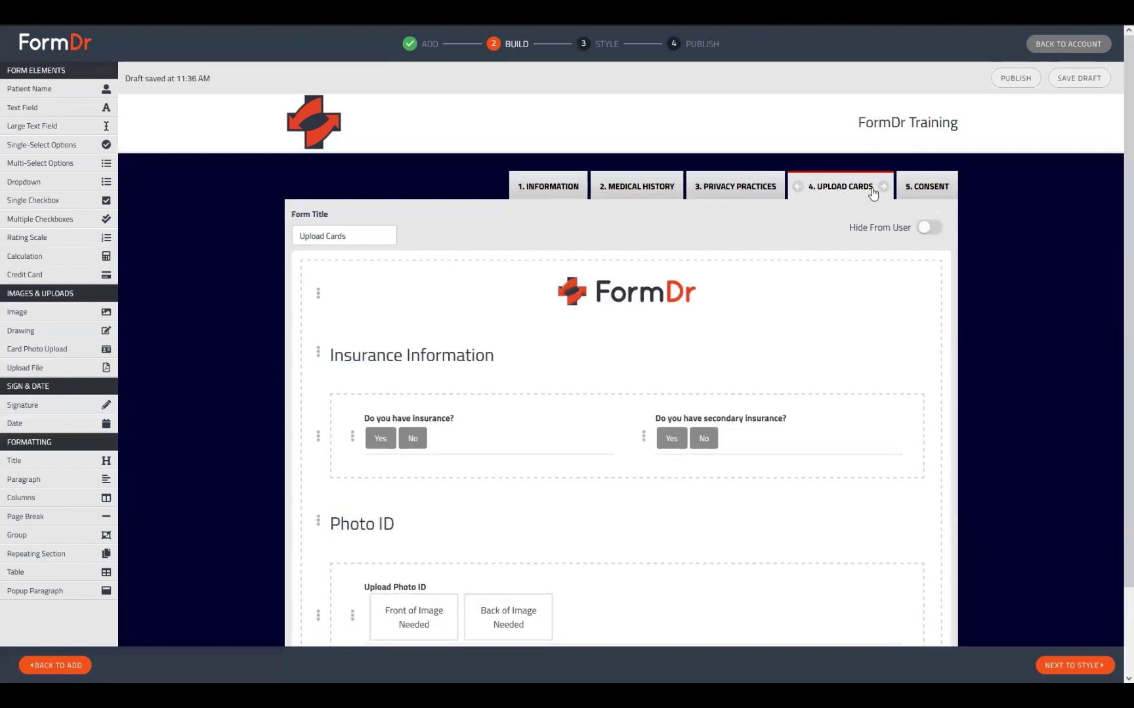
pyautogui.click(881, 187)
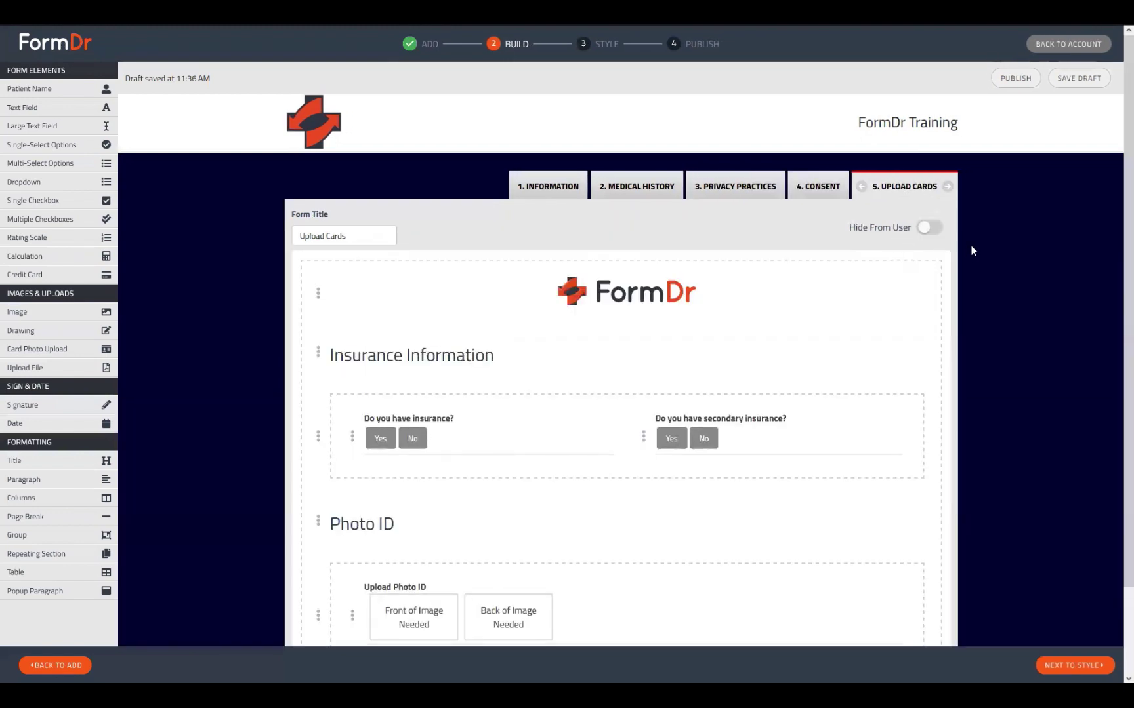
# Step: View the Consent form and its editable form title, and open the Privacy Practices form
pyautogui.click(804, 187)
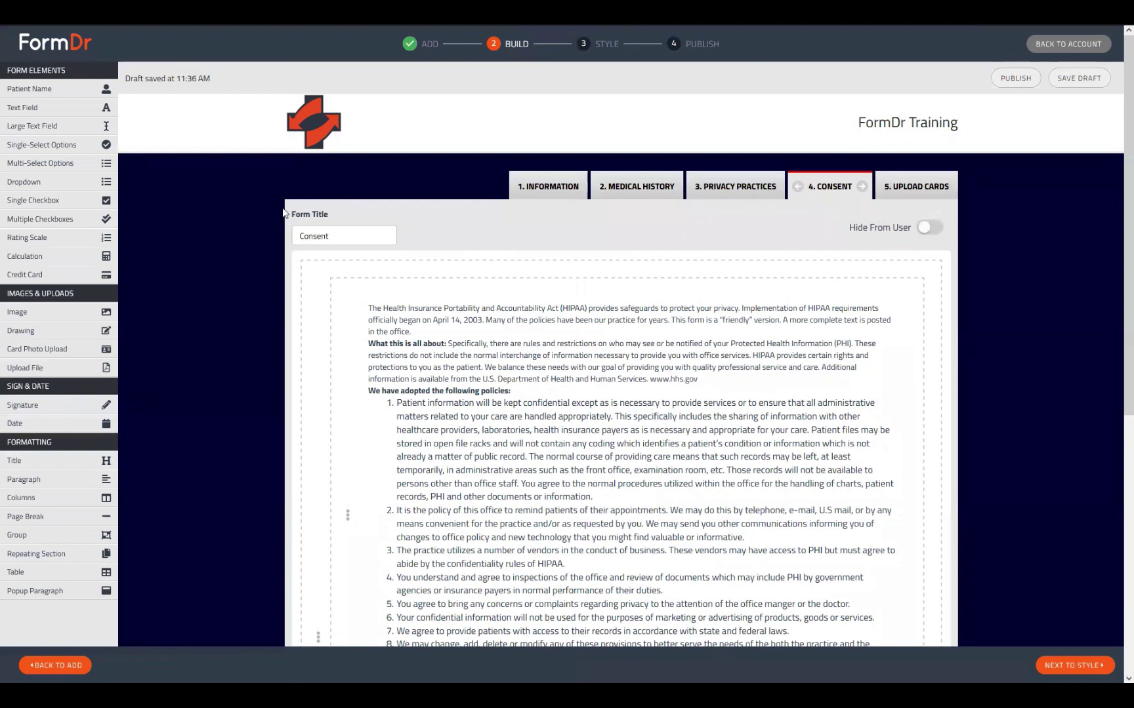
pyautogui.click(369, 238)
pyautogui.moveTo(369, 238); pyautogui.dragTo(283, 241)
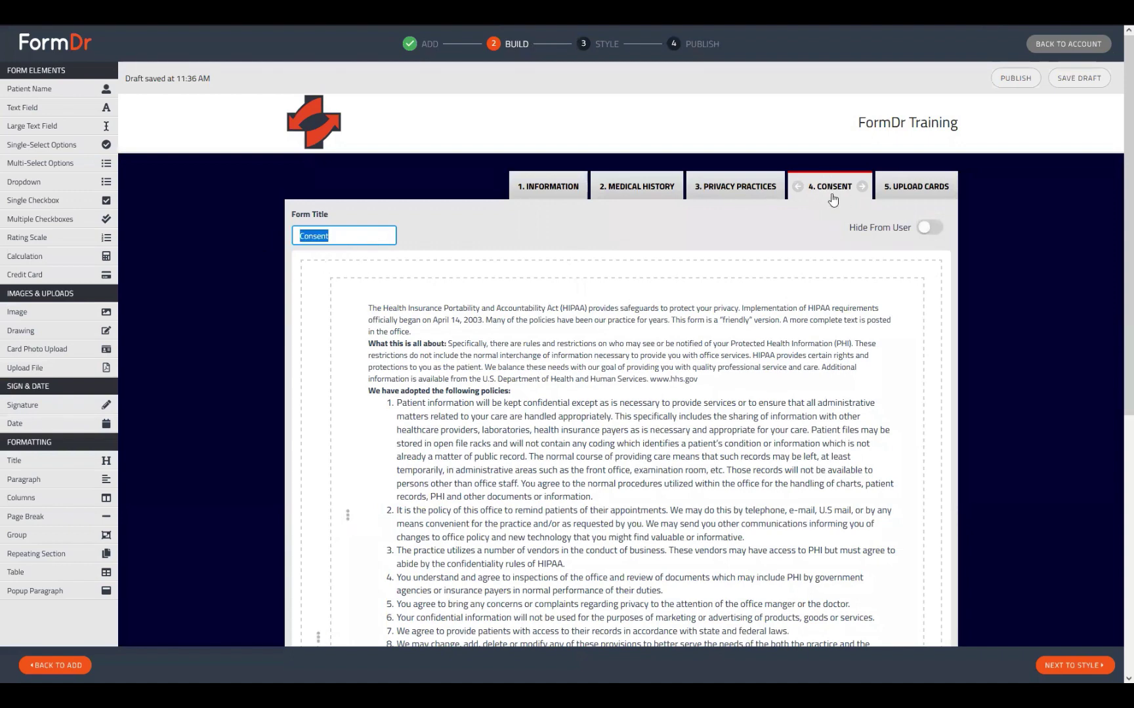
pyautogui.click(313, 237)
pyautogui.click(701, 197)
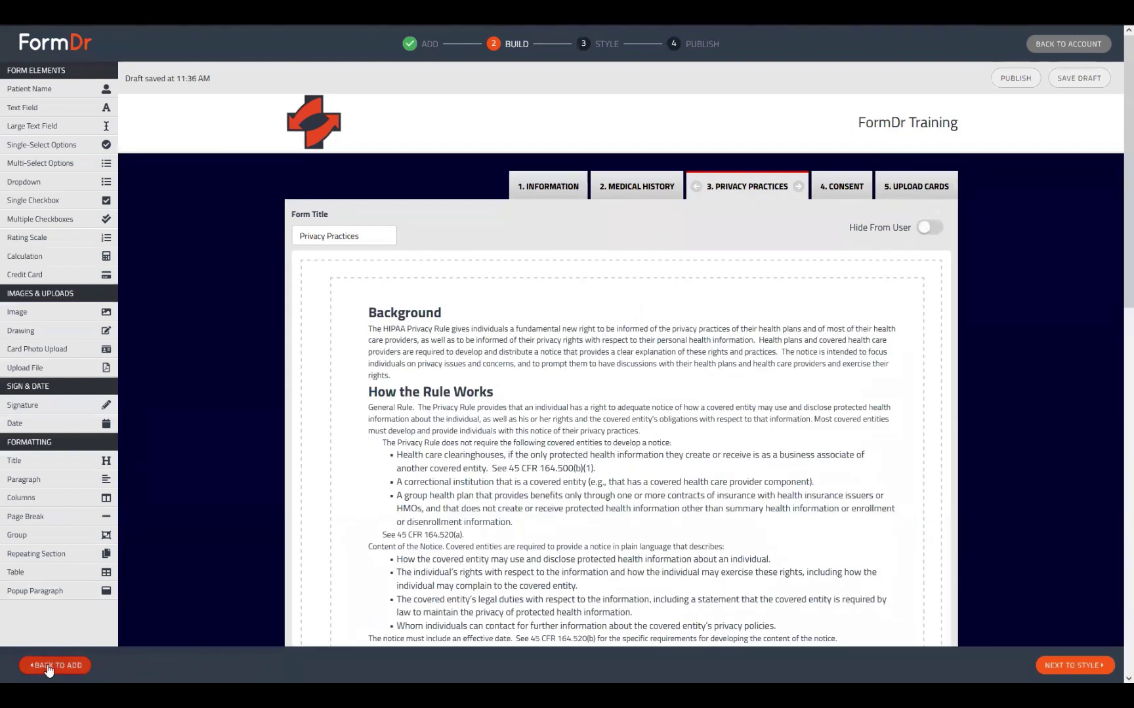
# Step: Open the Information form's name for editing in the Add stage and return to the Build stage
pyautogui.click(55, 666)
pyautogui.click(727, 153)
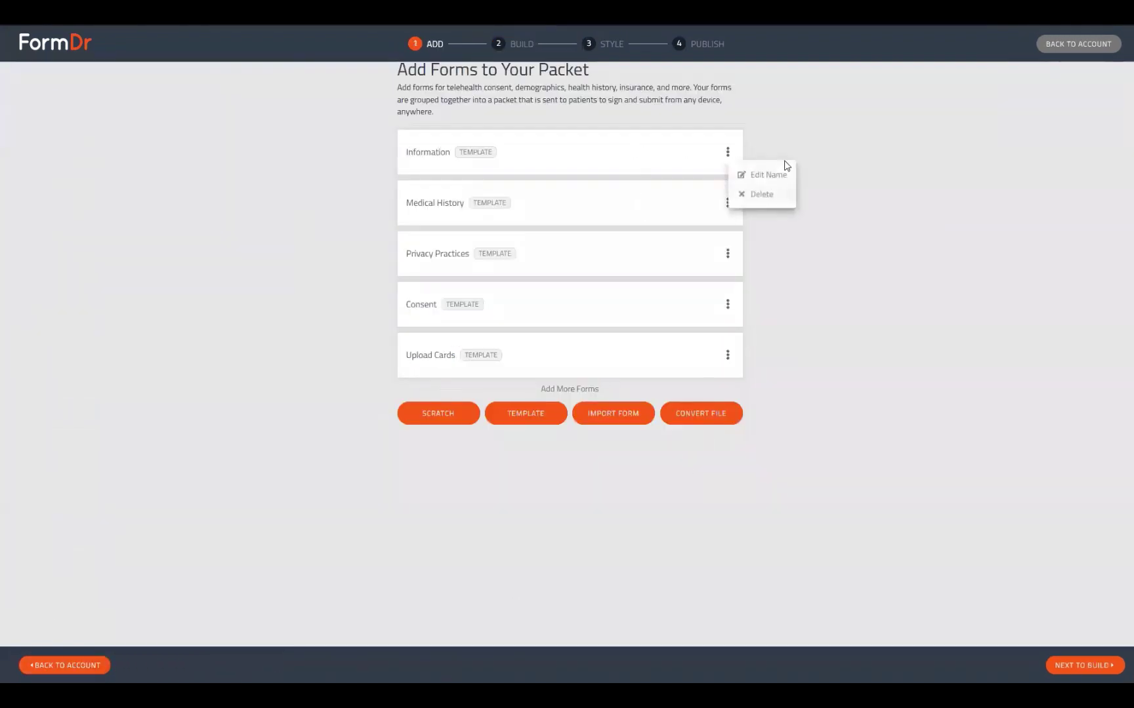
pyautogui.click(756, 176)
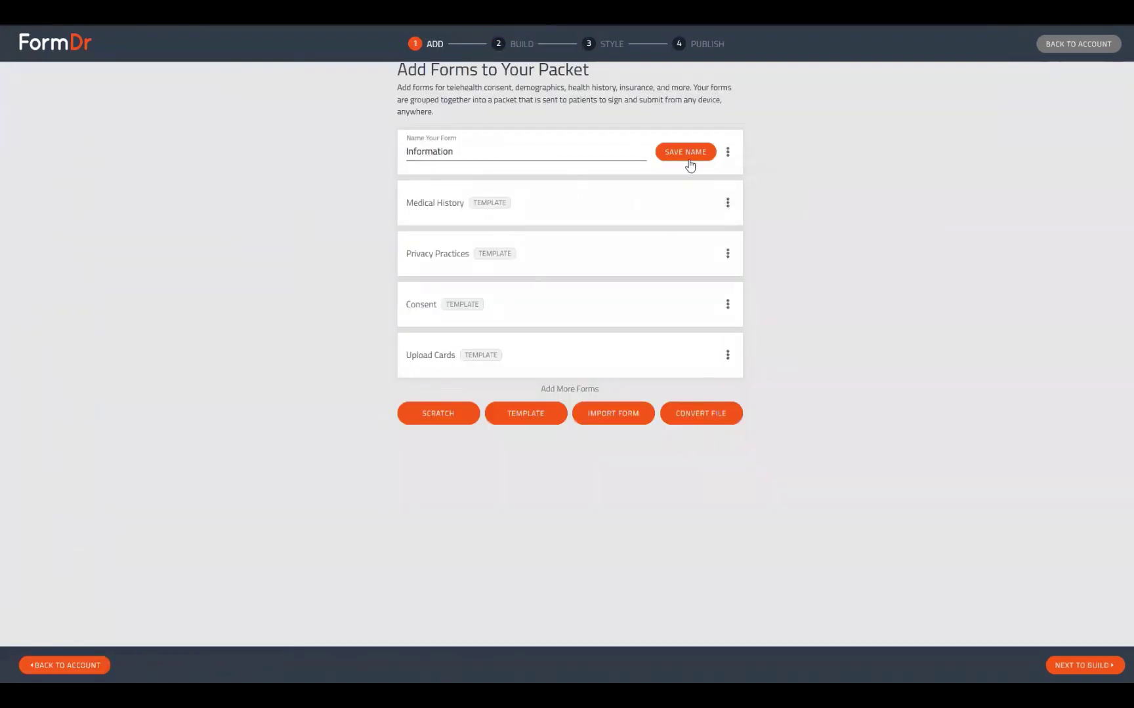
pyautogui.click(1065, 666)
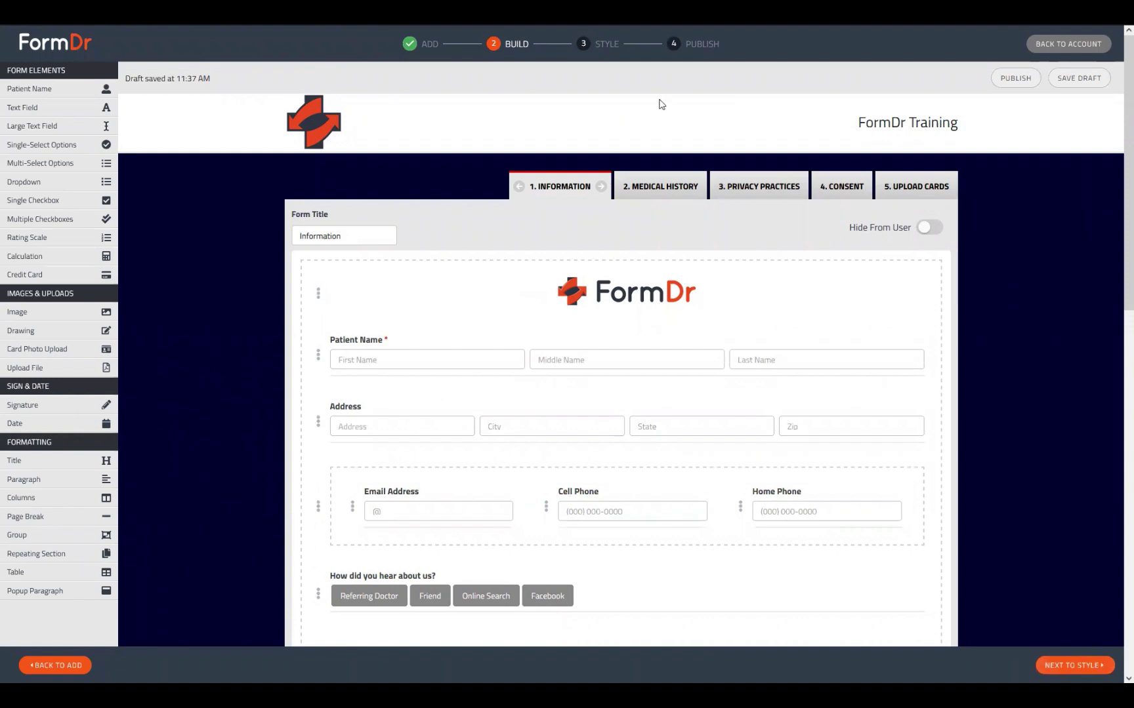
# Step: Add a Columns element at the start of the Medical History form, above the Family Physician field
pyautogui.click(670, 188)
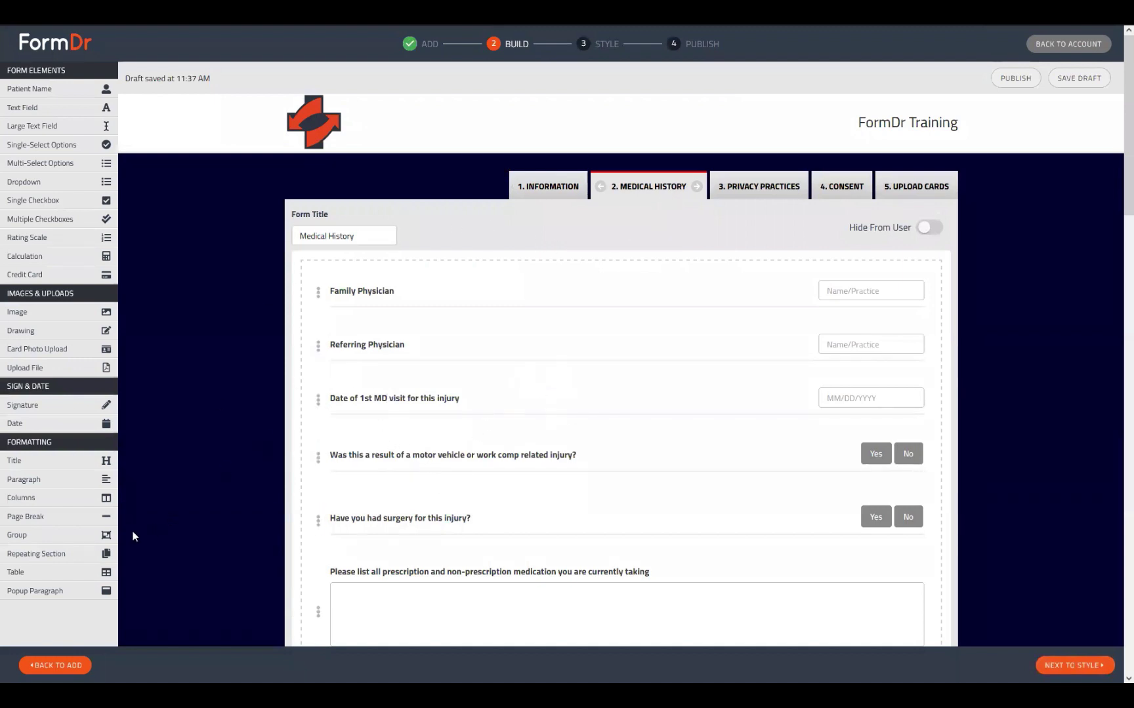
pyautogui.scroll(-7, 548, 501)
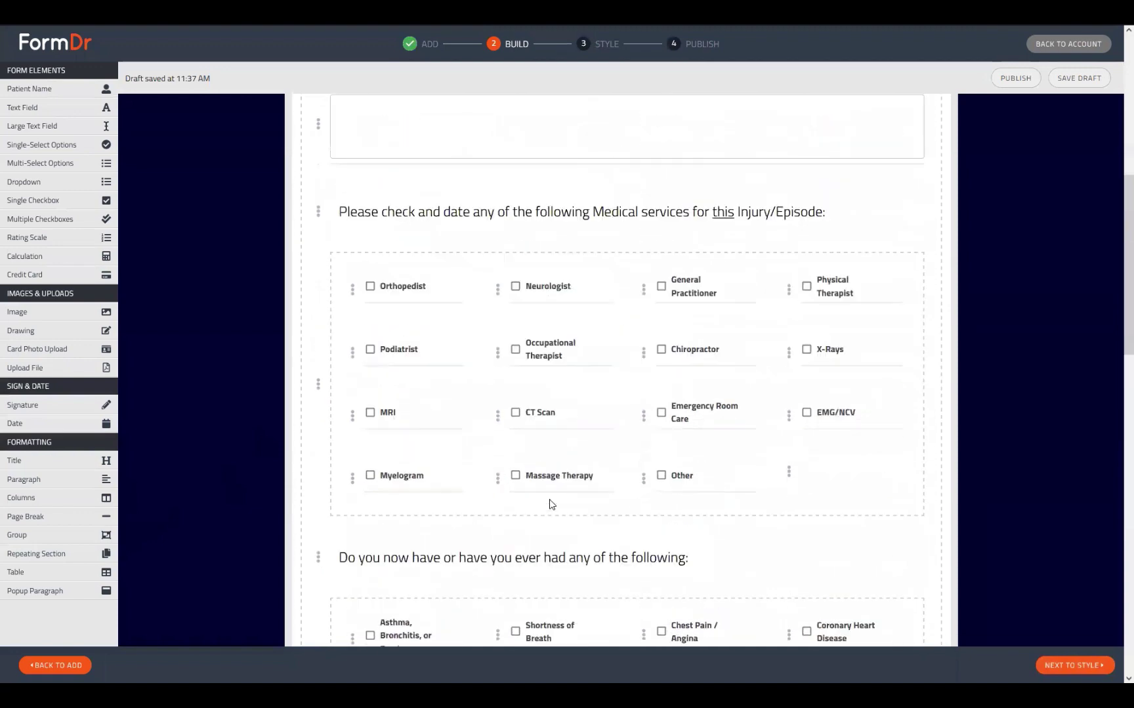
pyautogui.scroll(1, 555, 511)
pyautogui.scroll(5, 554, 512)
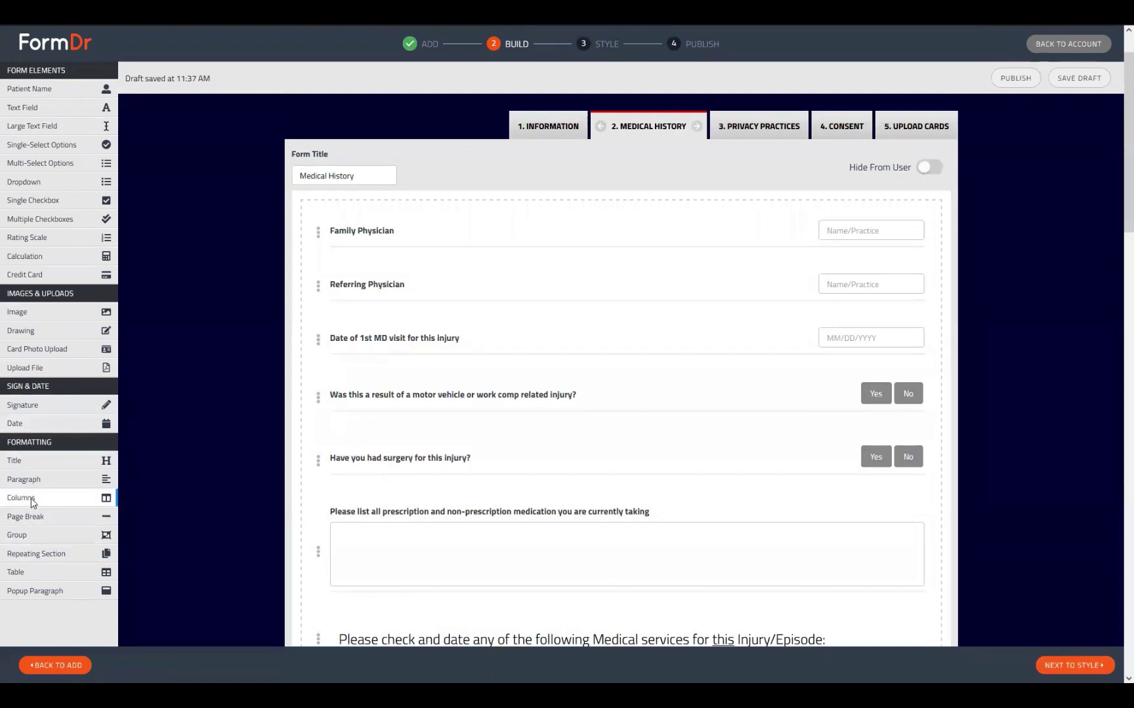
pyautogui.moveTo(30, 498); pyautogui.dragTo(425, 225)
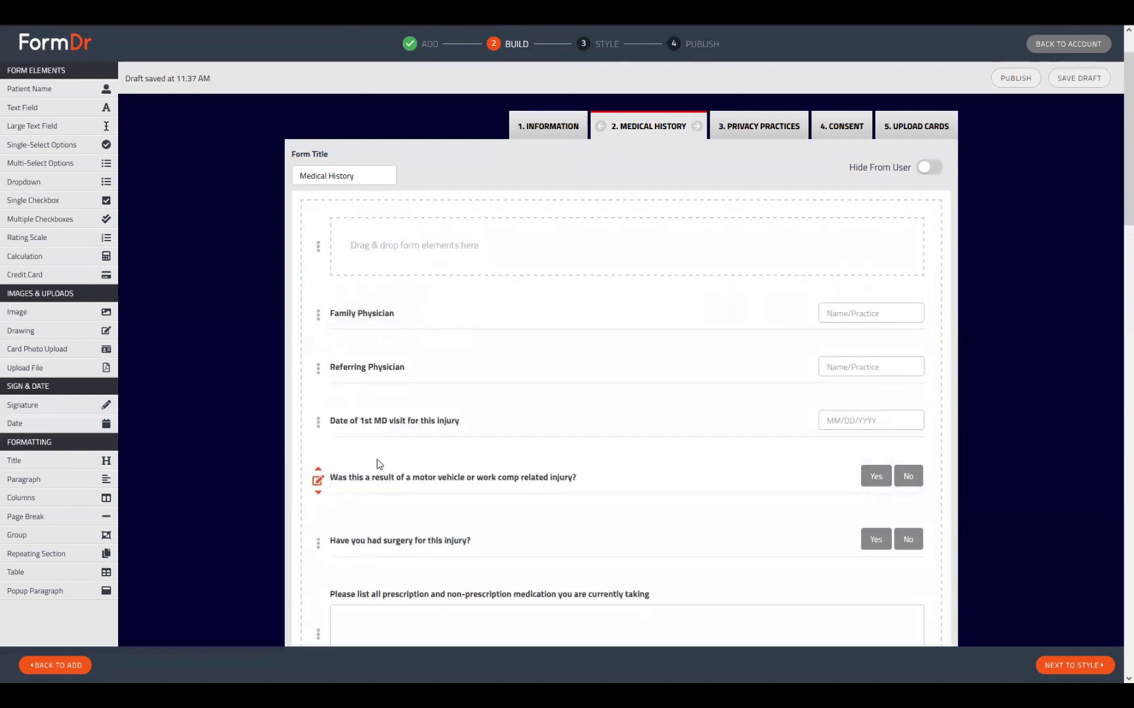
# Step: Move the Family Physician, Referring Physician, first MD visit date, motor vehicle/work comp injury and surgery fields into the columns block
pyautogui.moveTo(414, 320); pyautogui.dragTo(428, 266)
pyautogui.moveTo(427, 316); pyautogui.dragTo(436, 263)
pyautogui.moveTo(447, 326); pyautogui.dragTo(443, 265)
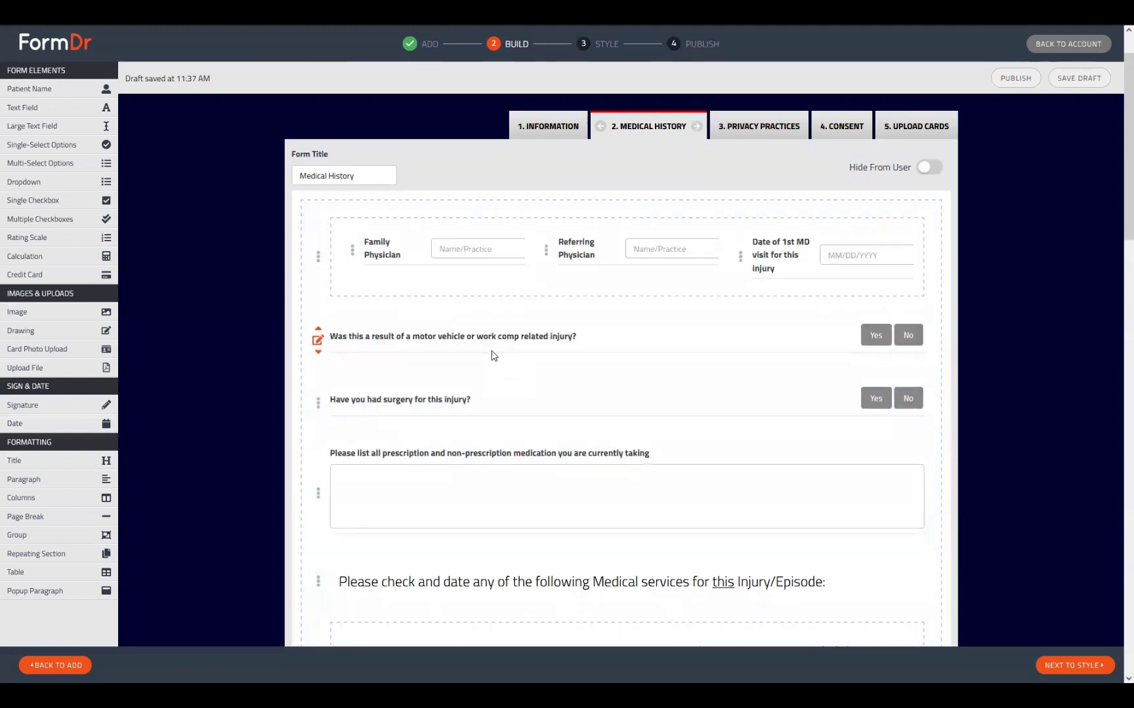
pyautogui.moveTo(490, 354); pyautogui.dragTo(502, 299)
pyautogui.moveTo(515, 430); pyautogui.dragTo(532, 475)
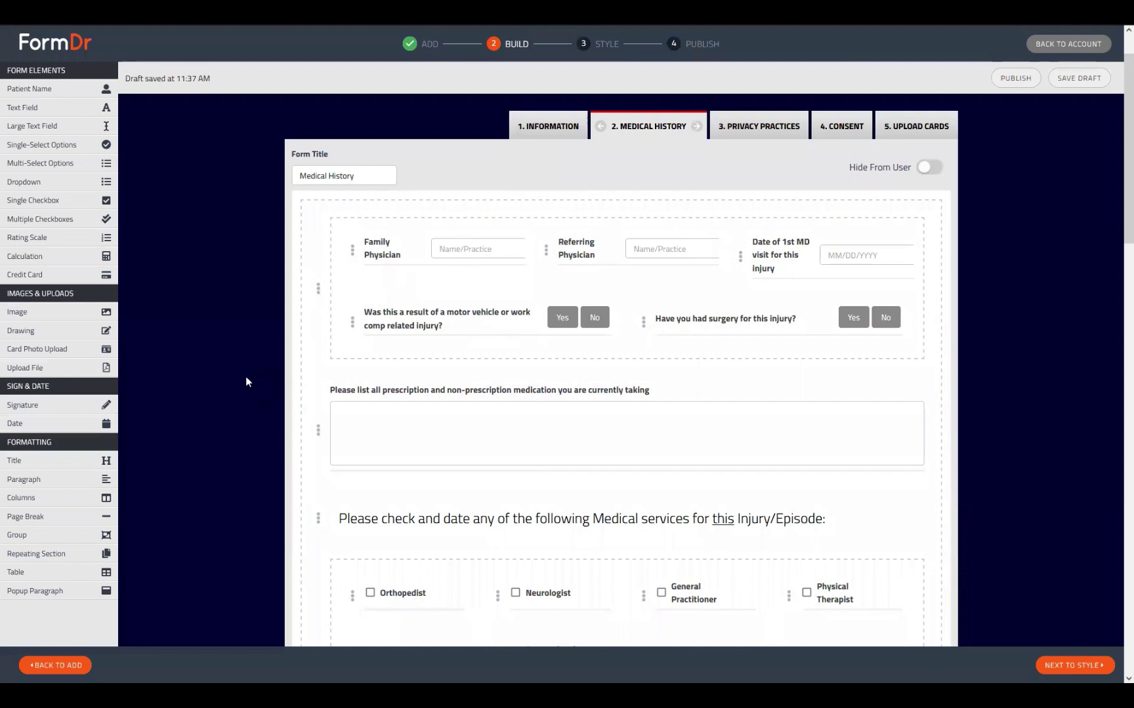
# Step: Add a Text Field between the columns block and the medication question, and turn off its Align Left option
pyautogui.moveTo(50, 116); pyautogui.dragTo(417, 463)
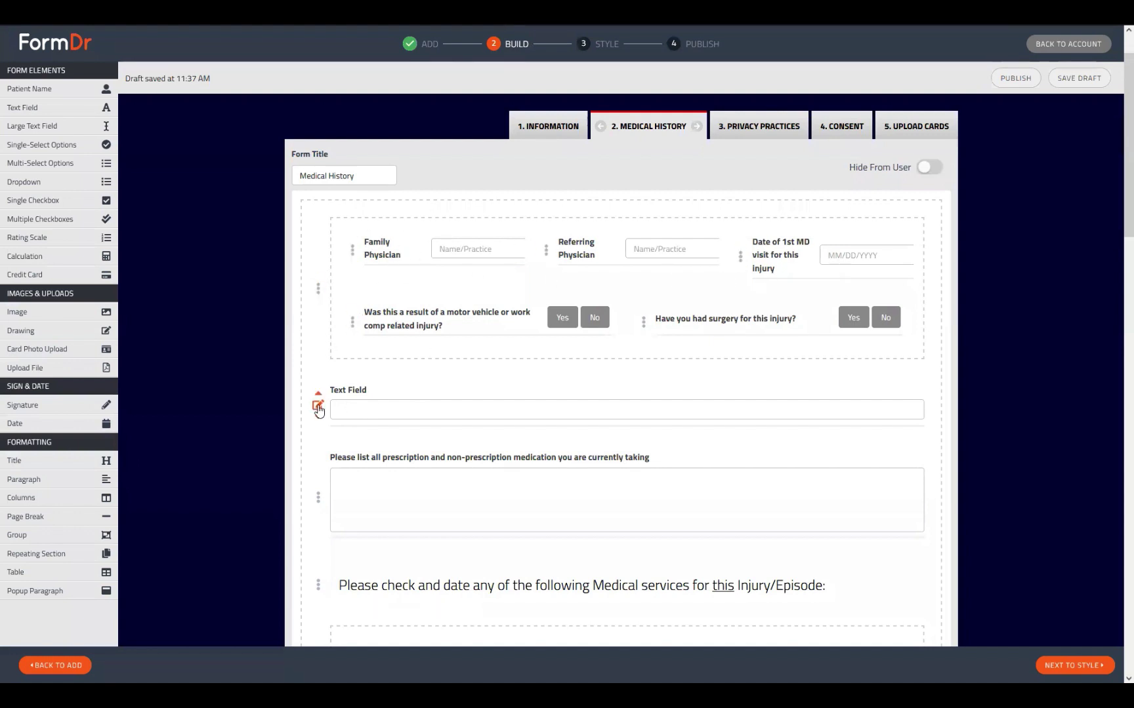
pyautogui.click(318, 405)
pyautogui.click(537, 452)
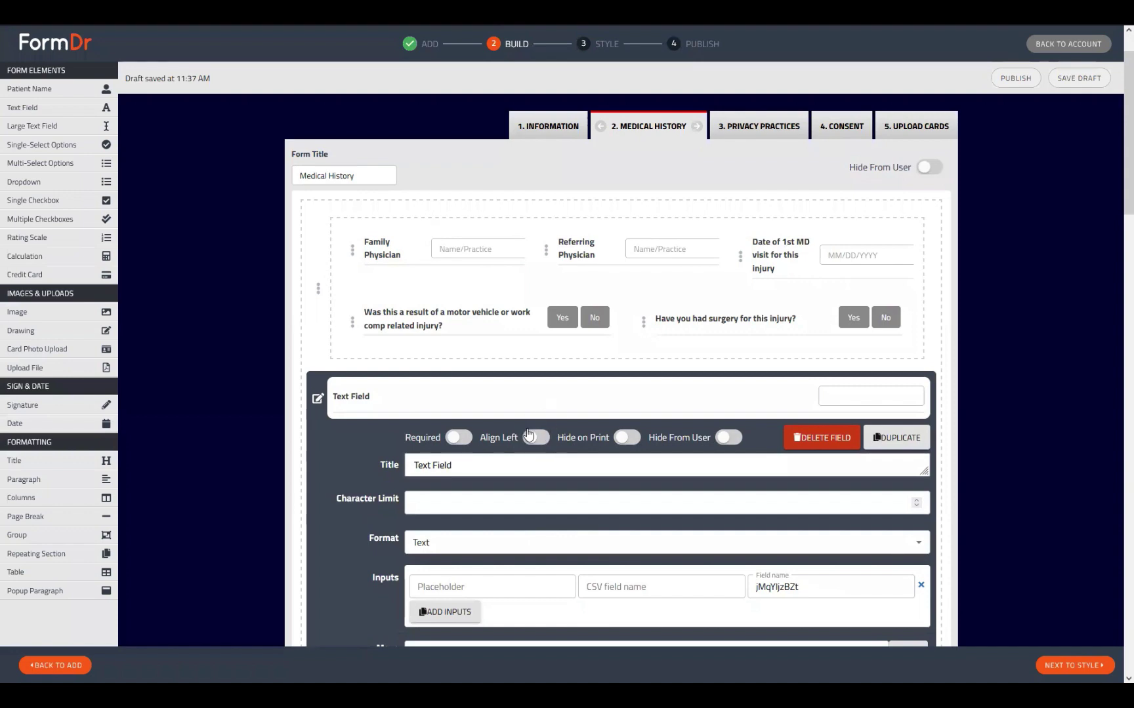
pyautogui.click(319, 400)
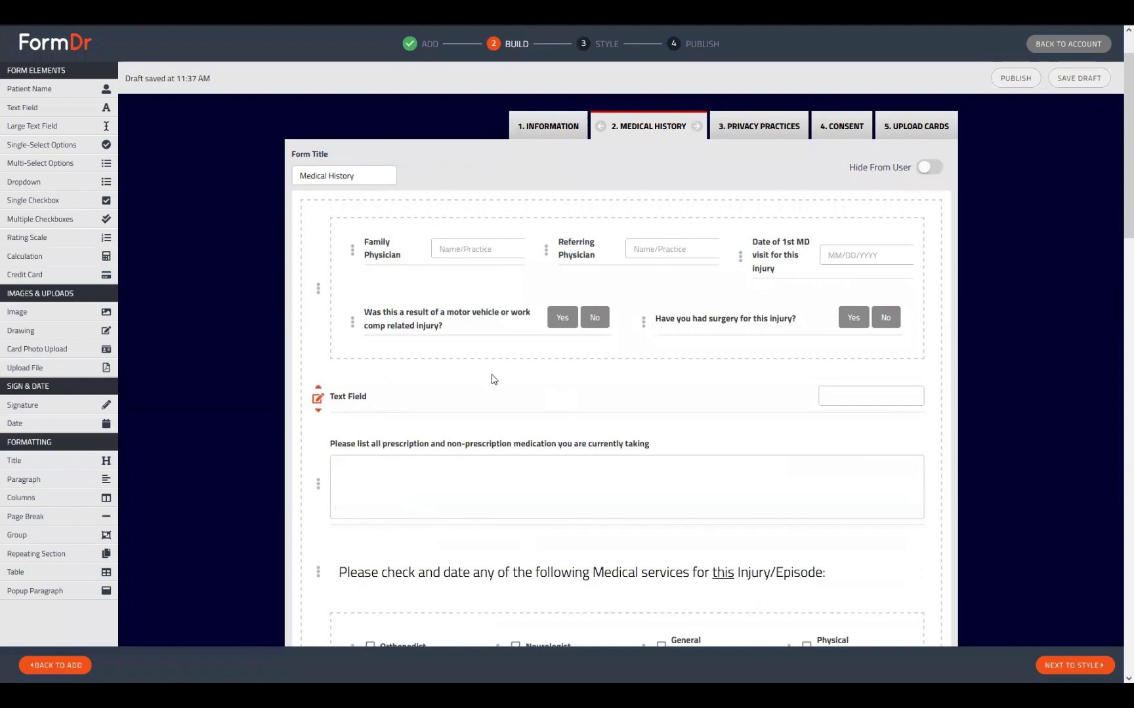
# Step: Turn the Align Left option back on for the new text field and close its settings
pyautogui.click(317, 402)
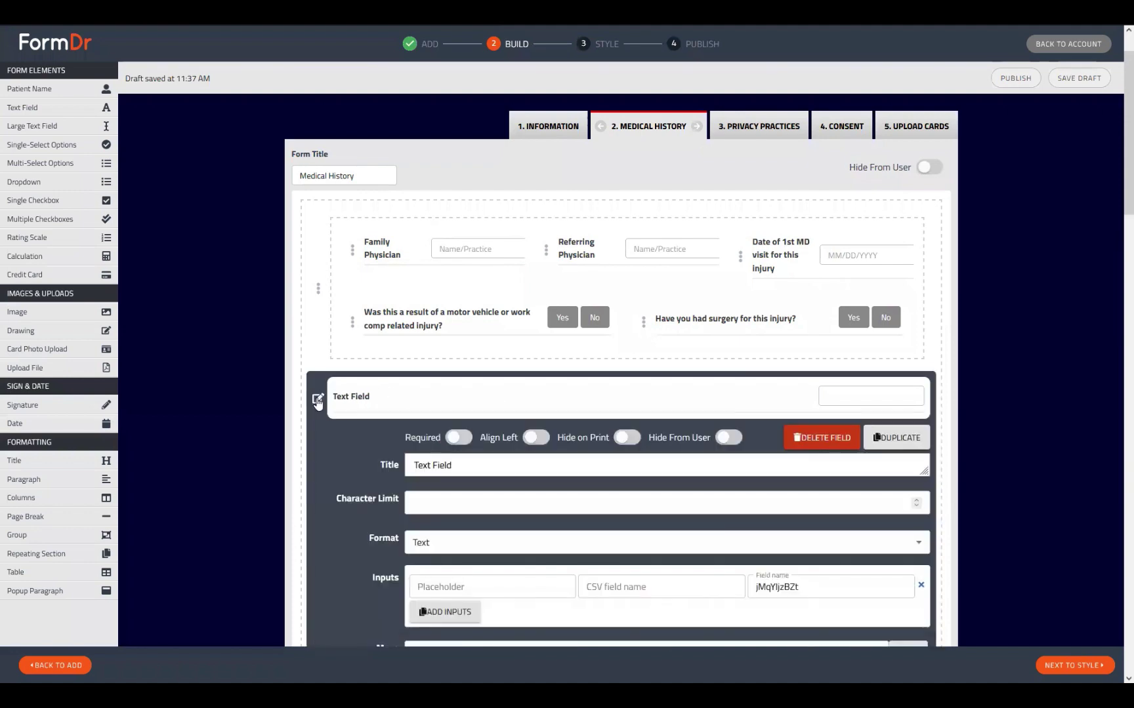
pyautogui.click(531, 440)
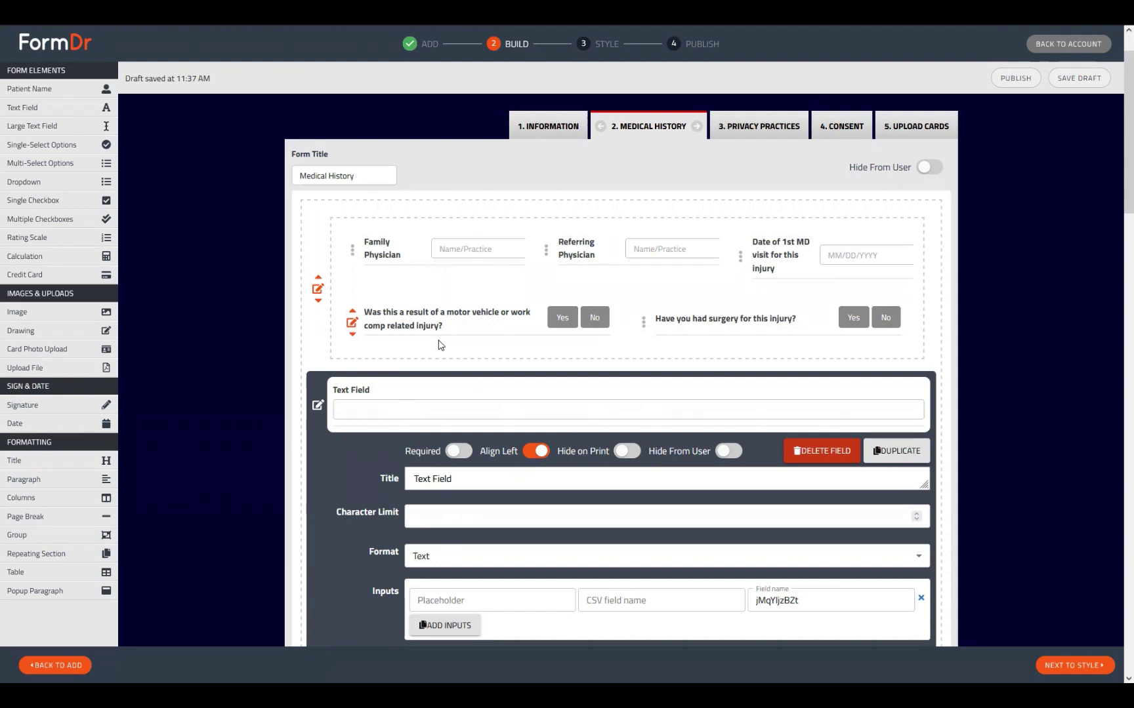
pyautogui.click(318, 407)
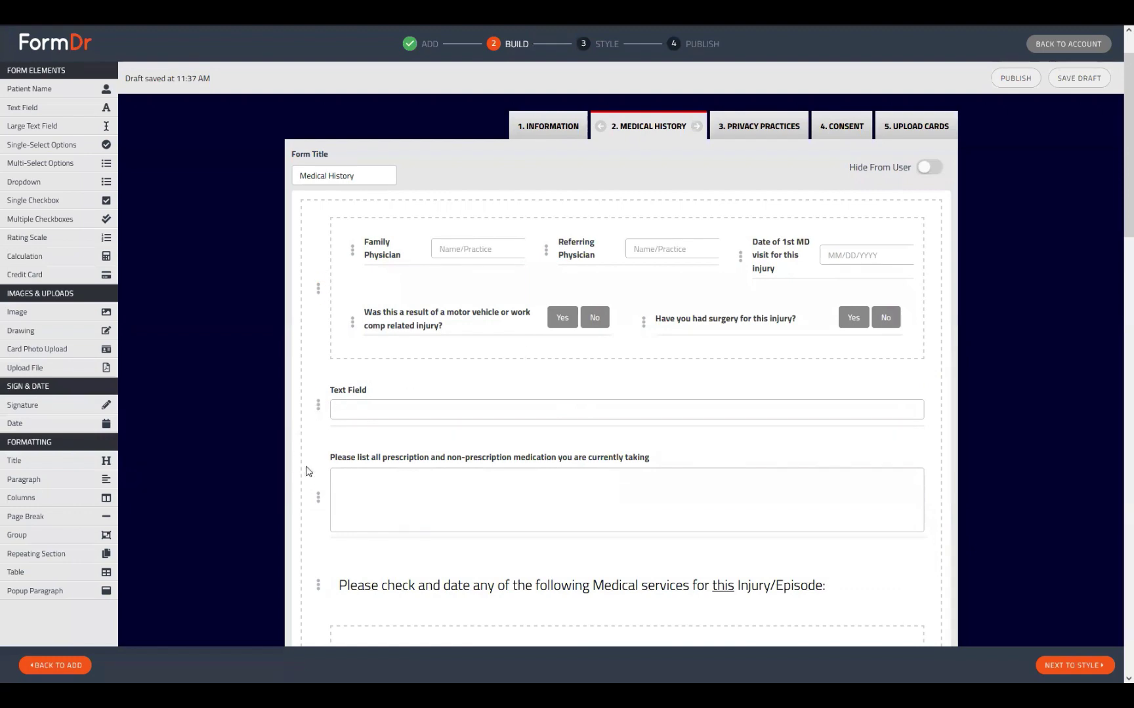
# Step: Delete the added text field from the Medical History form and confirm the deletion
pyautogui.click(317, 407)
pyautogui.click(821, 451)
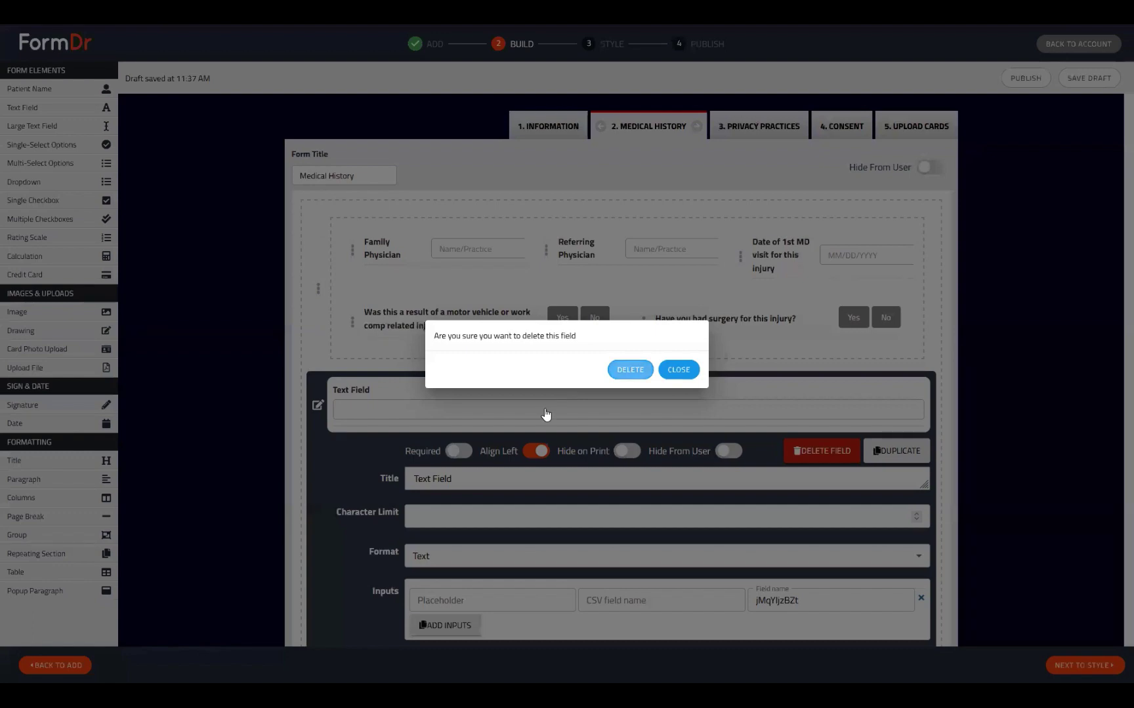
pyautogui.click(629, 369)
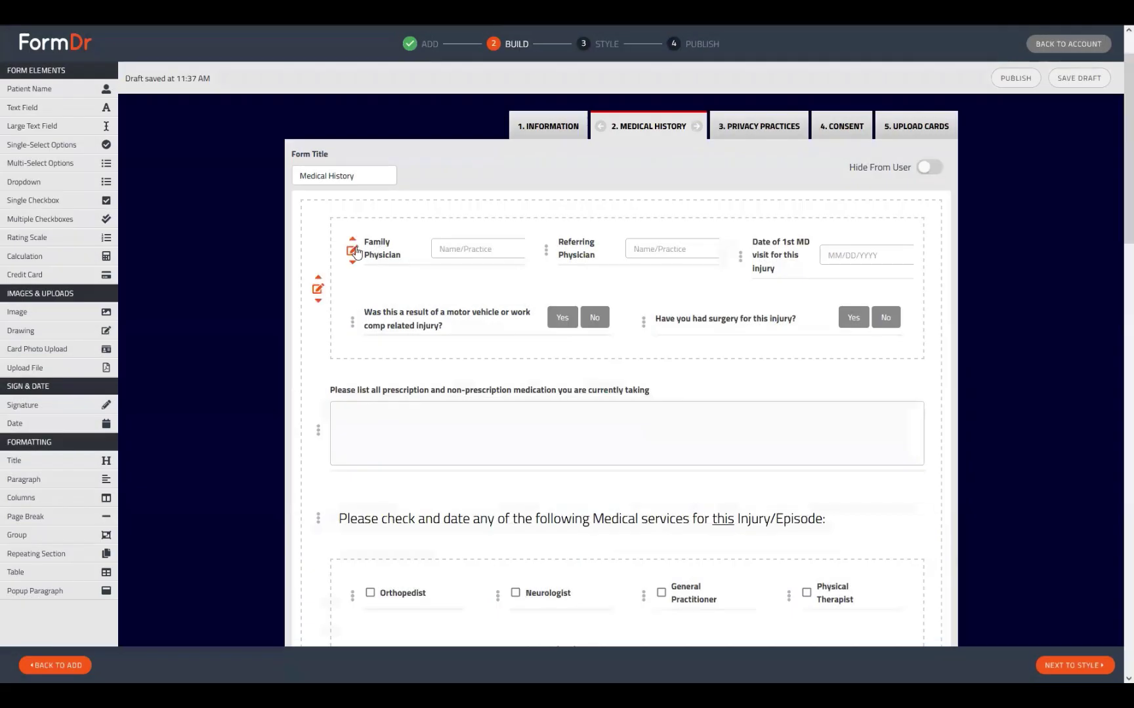
# Step: Look through the fields of the Medical History and Information forms, ending on Medical History
pyautogui.scroll(-20, 470, 425)
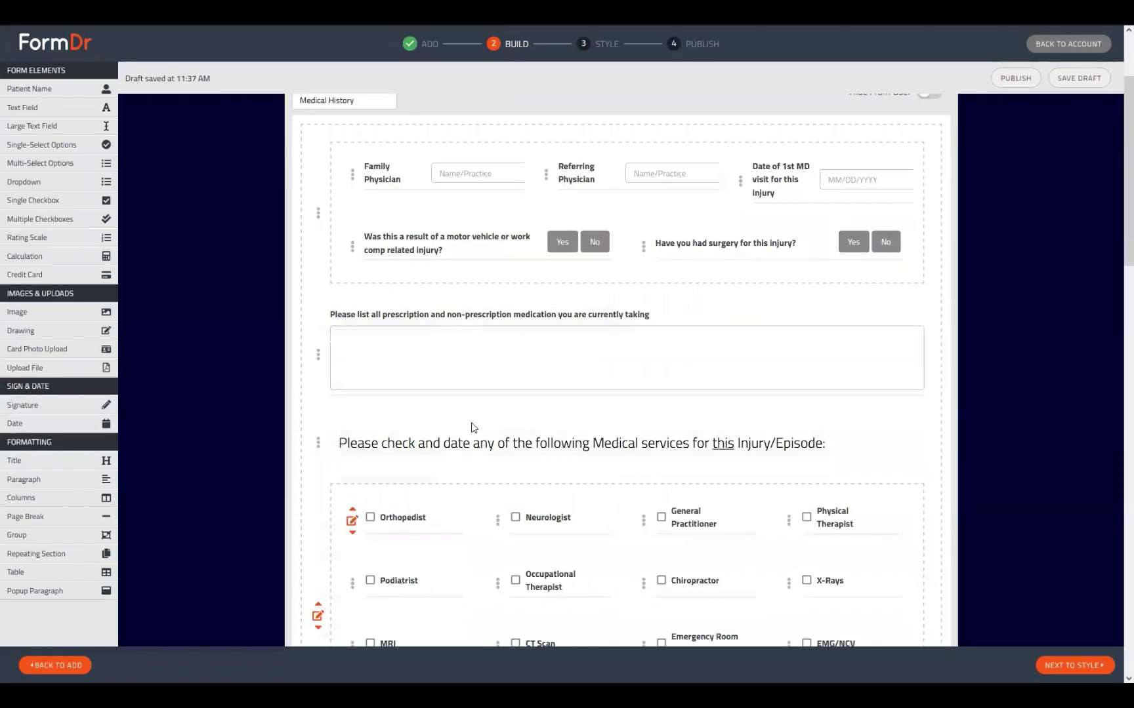
pyautogui.scroll(20, 491, 459)
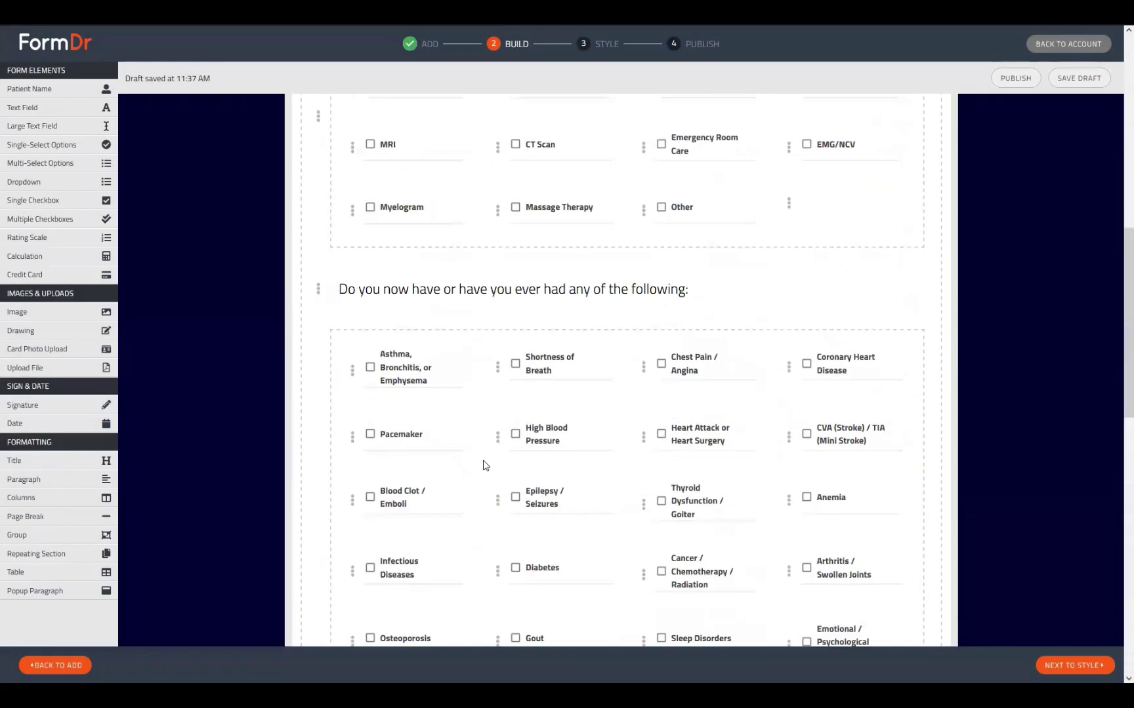
pyautogui.click(557, 197)
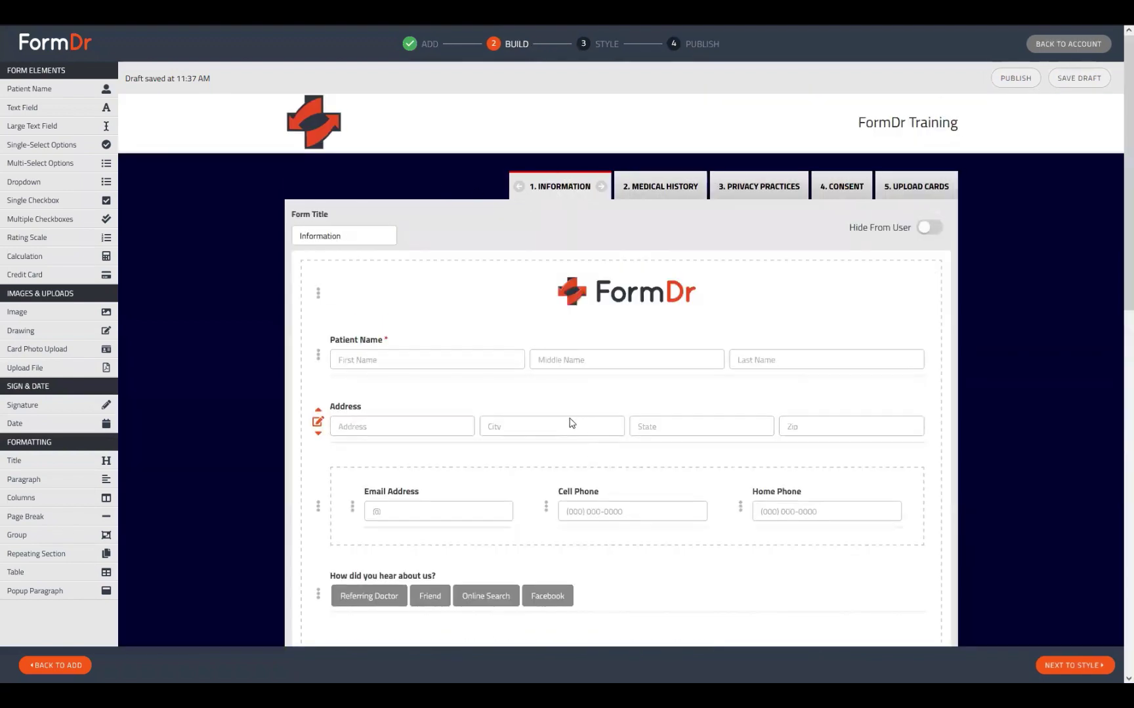
pyautogui.scroll(-5, 572, 425)
pyautogui.scroll(-5, 522, 511)
pyautogui.scroll(10, 524, 511)
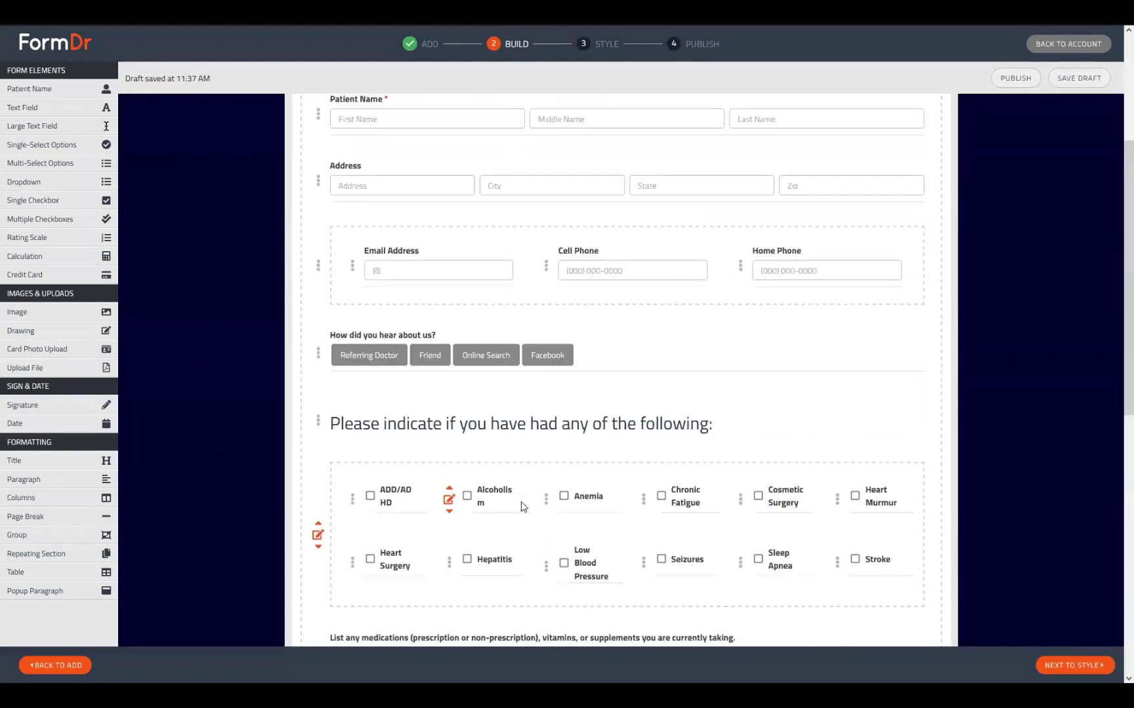
pyautogui.click(664, 183)
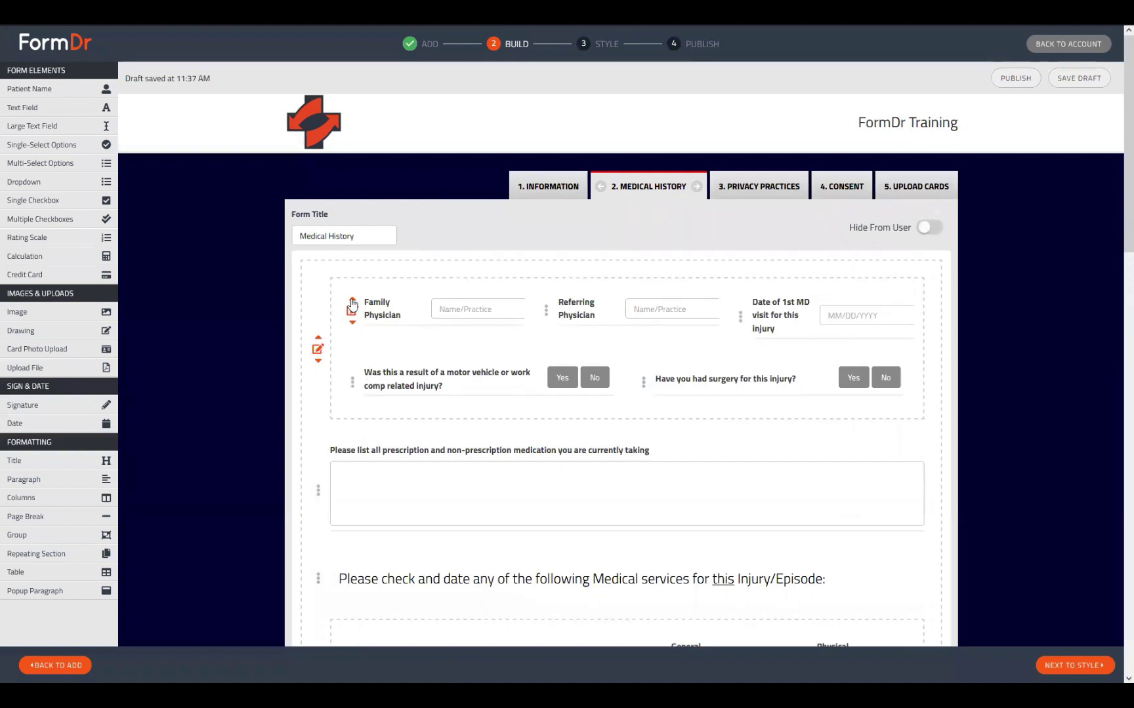
# Step: Try a 2-column layout for the Medical History columns block and restore it to 3 columns
pyautogui.click(351, 312)
pyautogui.click(351, 312)
pyautogui.click(318, 351)
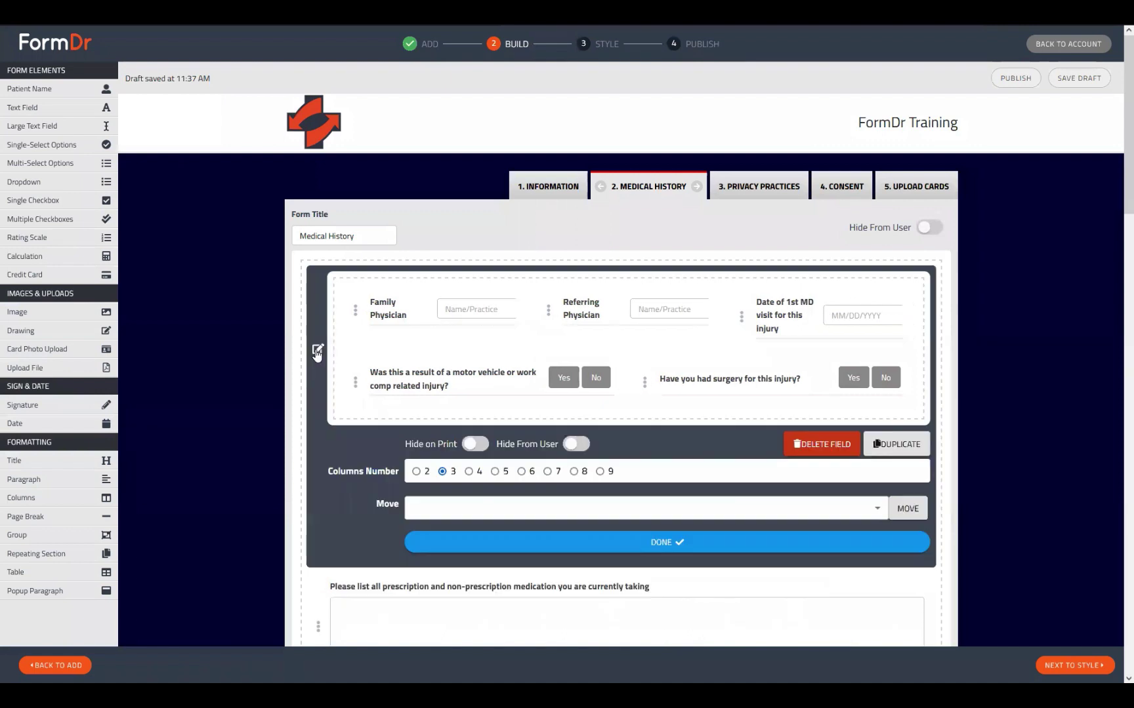
pyautogui.click(416, 472)
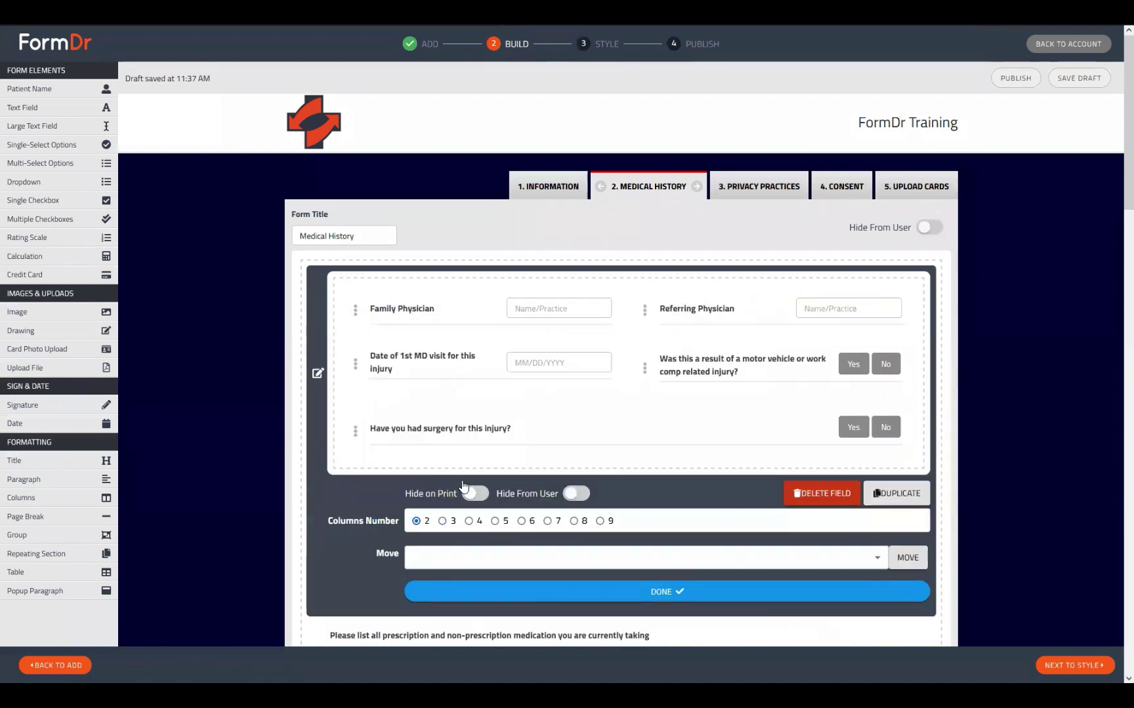
pyautogui.click(442, 521)
pyautogui.click(318, 353)
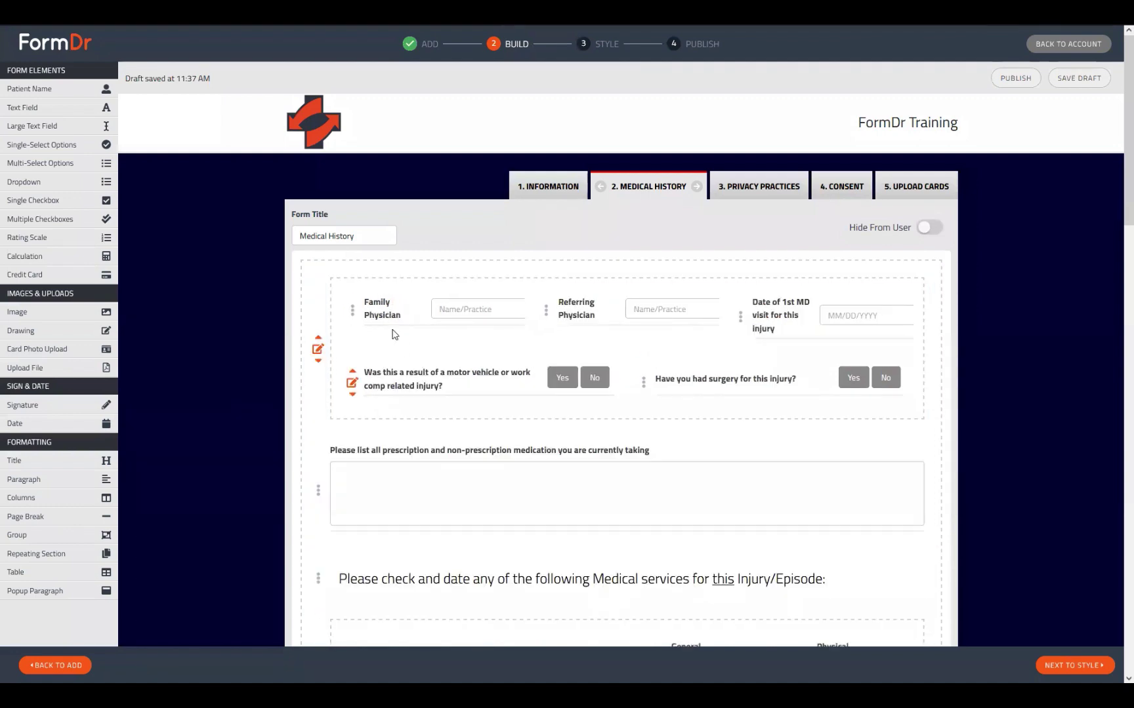
# Step: Turn on Align Left for the Family Physician, Referring Physician and Date of 1st MD visit fields
pyautogui.click(352, 312)
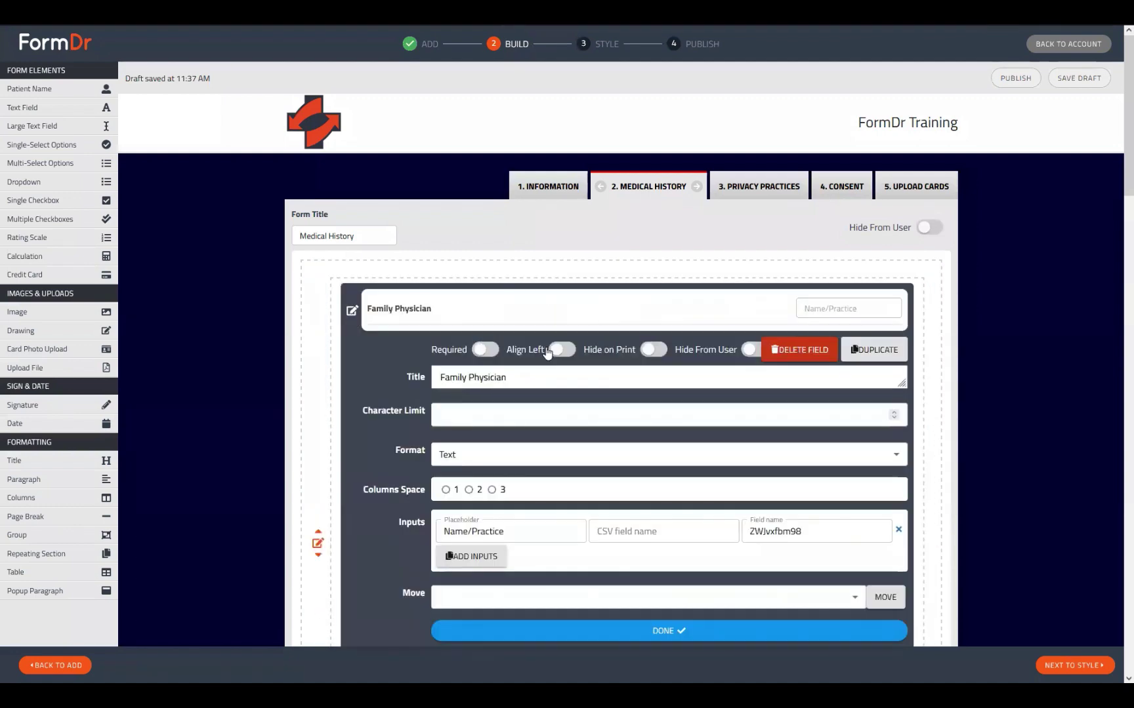
pyautogui.click(351, 318)
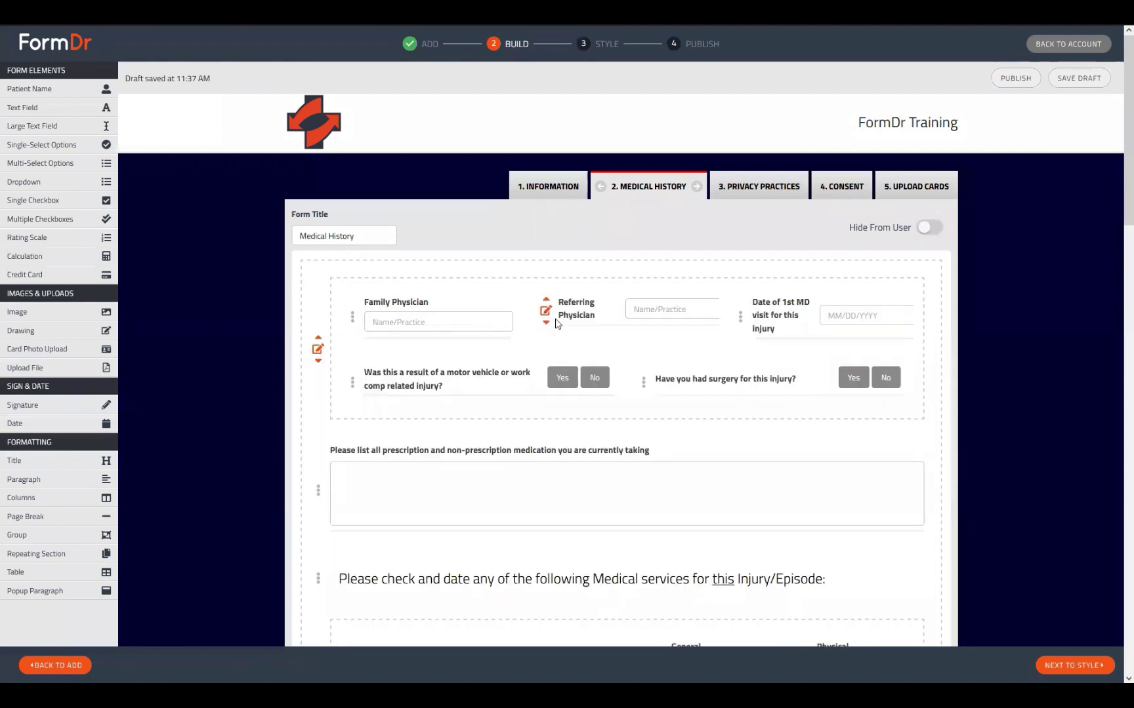
pyautogui.click(542, 317)
pyautogui.click(548, 418)
pyautogui.click(353, 389)
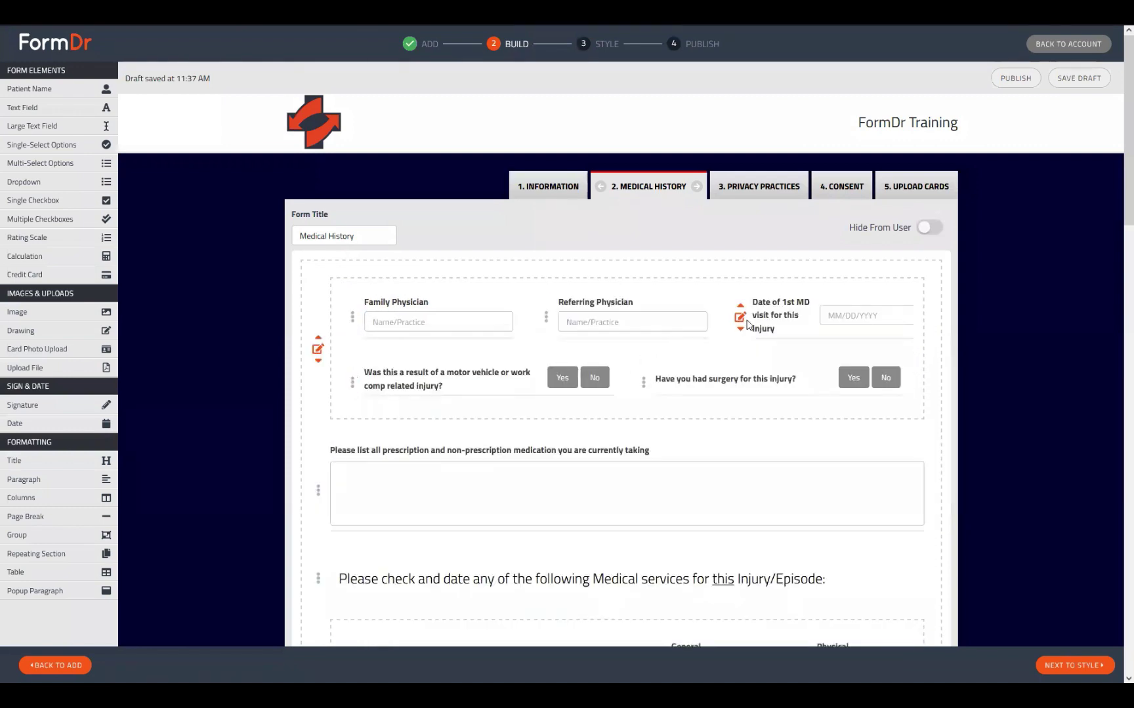
pyautogui.click(740, 318)
pyautogui.click(559, 421)
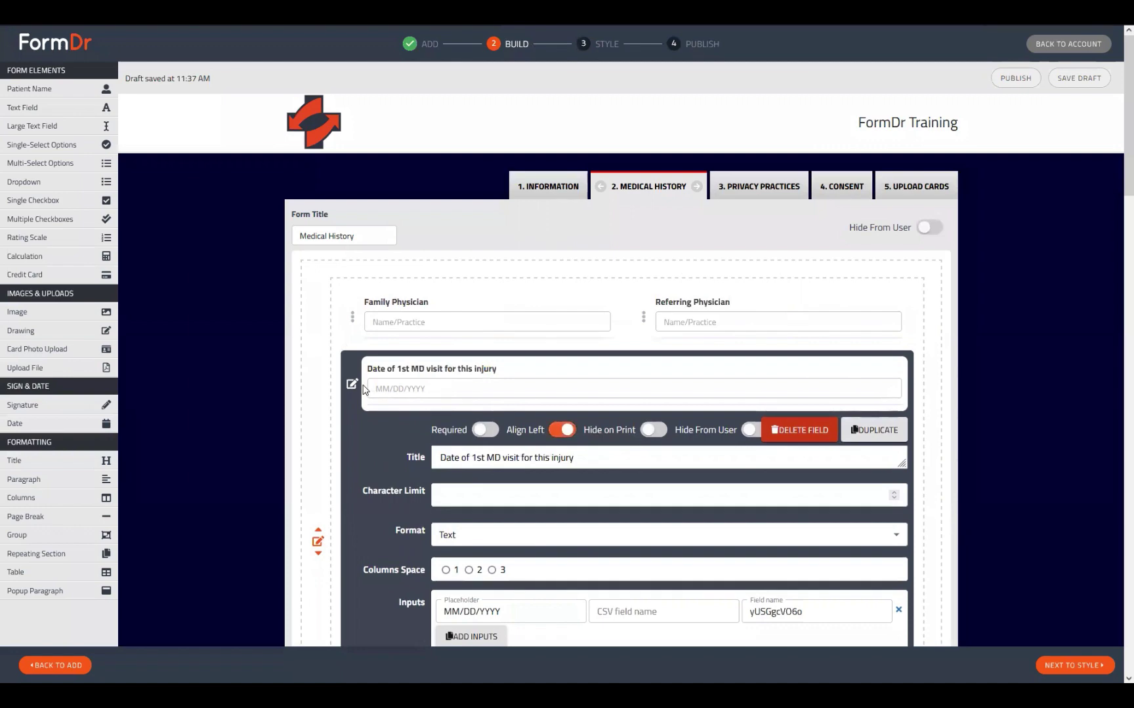
pyautogui.click(355, 387)
# Step: Turn on Align Left for the motor vehicle or work comp question and the surgery question
pyautogui.click(355, 391)
pyautogui.click(534, 426)
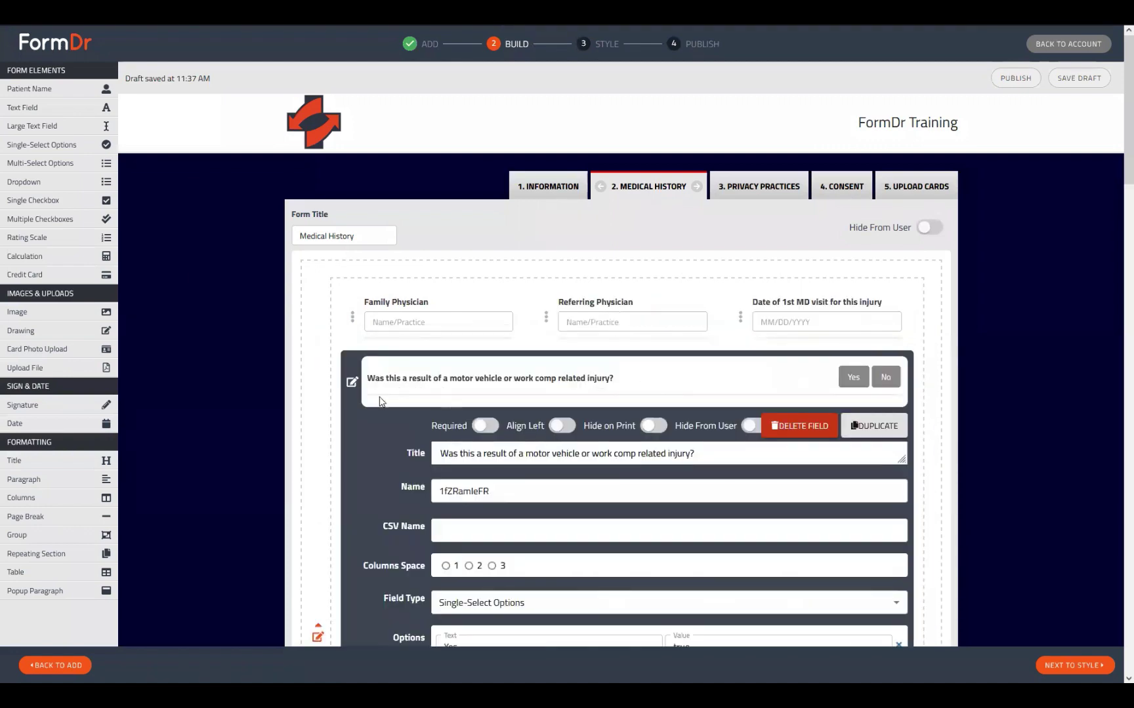
pyautogui.click(354, 389)
pyautogui.click(641, 384)
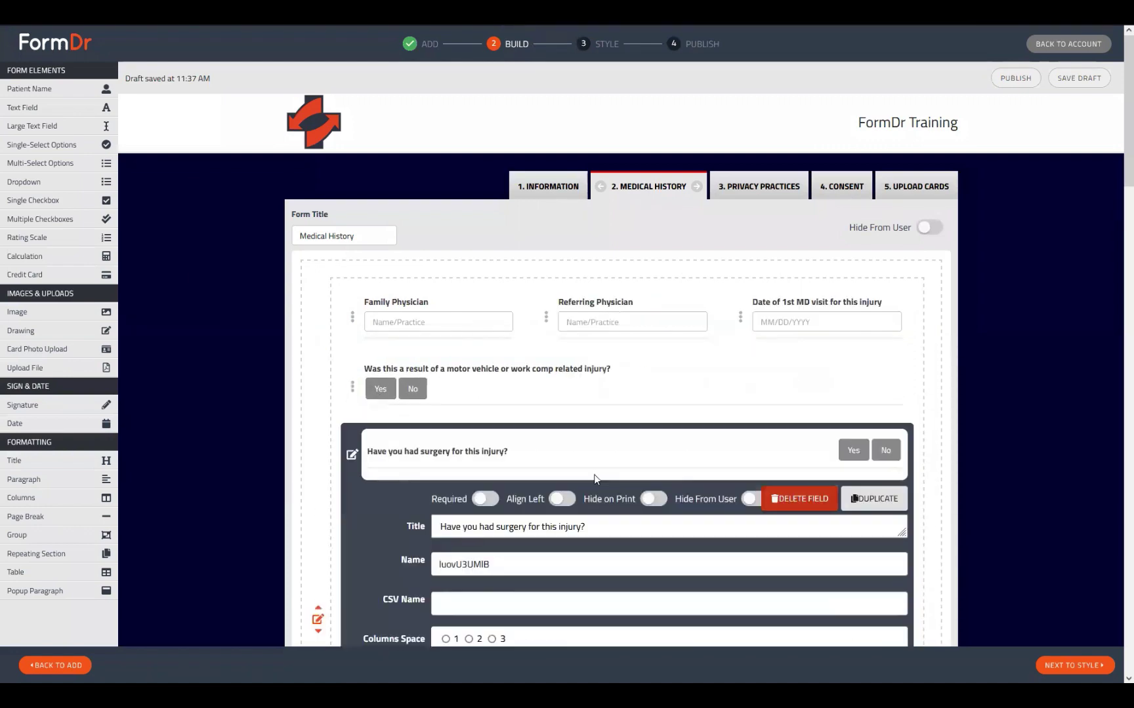
pyautogui.click(511, 498)
pyautogui.click(353, 456)
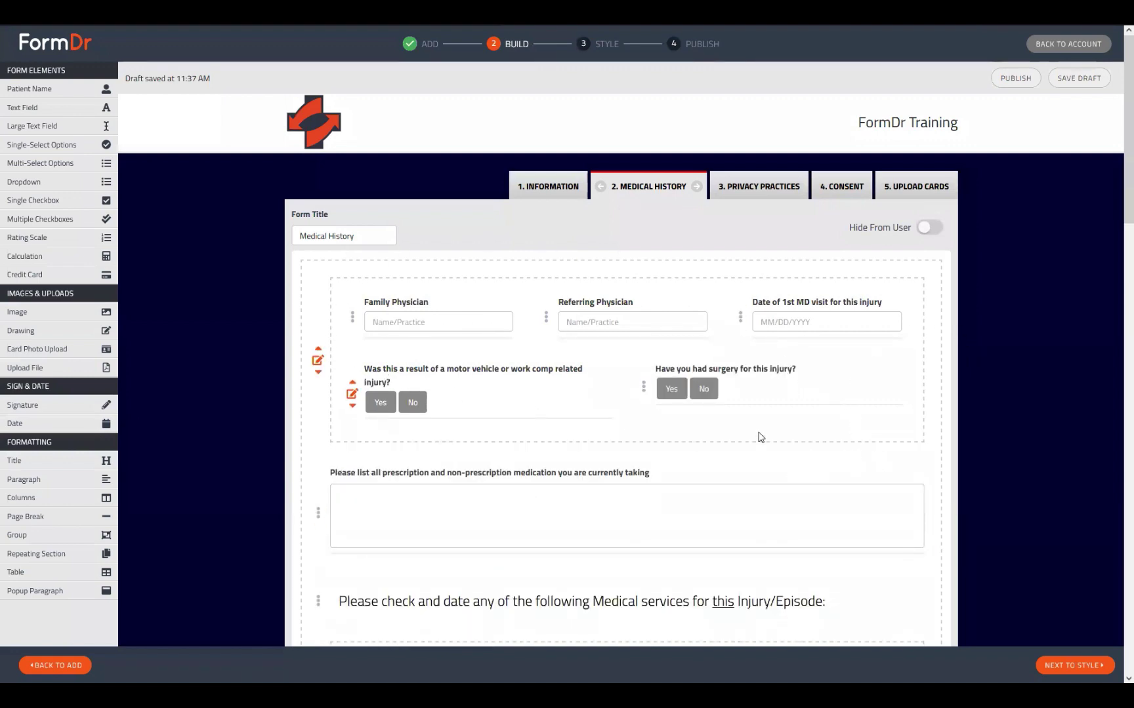
# Step: Check the columns block's settings and preview the Medical History layout in the Style stage before returning to Build
pyautogui.click(318, 359)
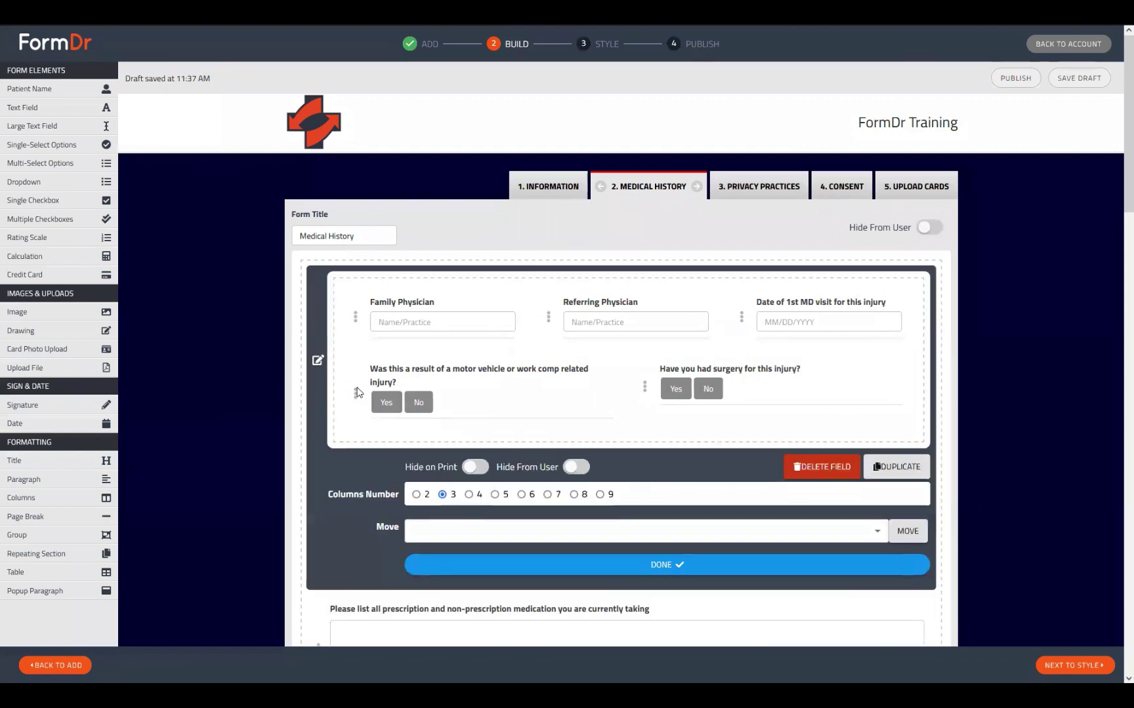
pyautogui.click(317, 359)
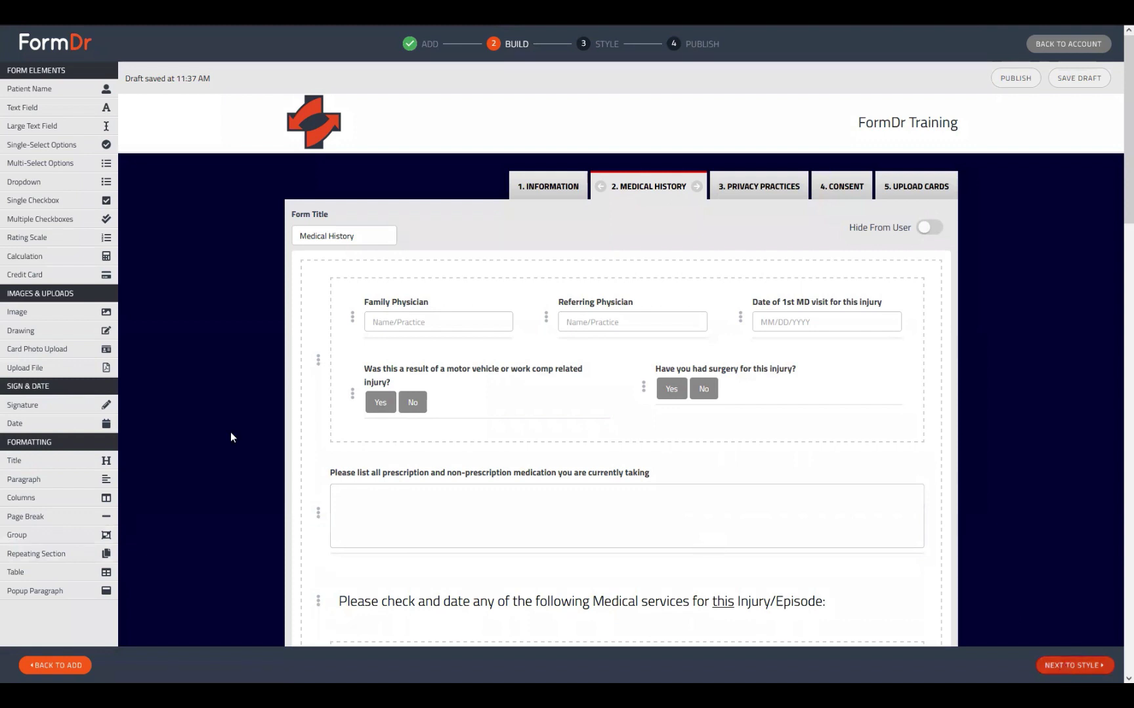
pyautogui.click(1053, 667)
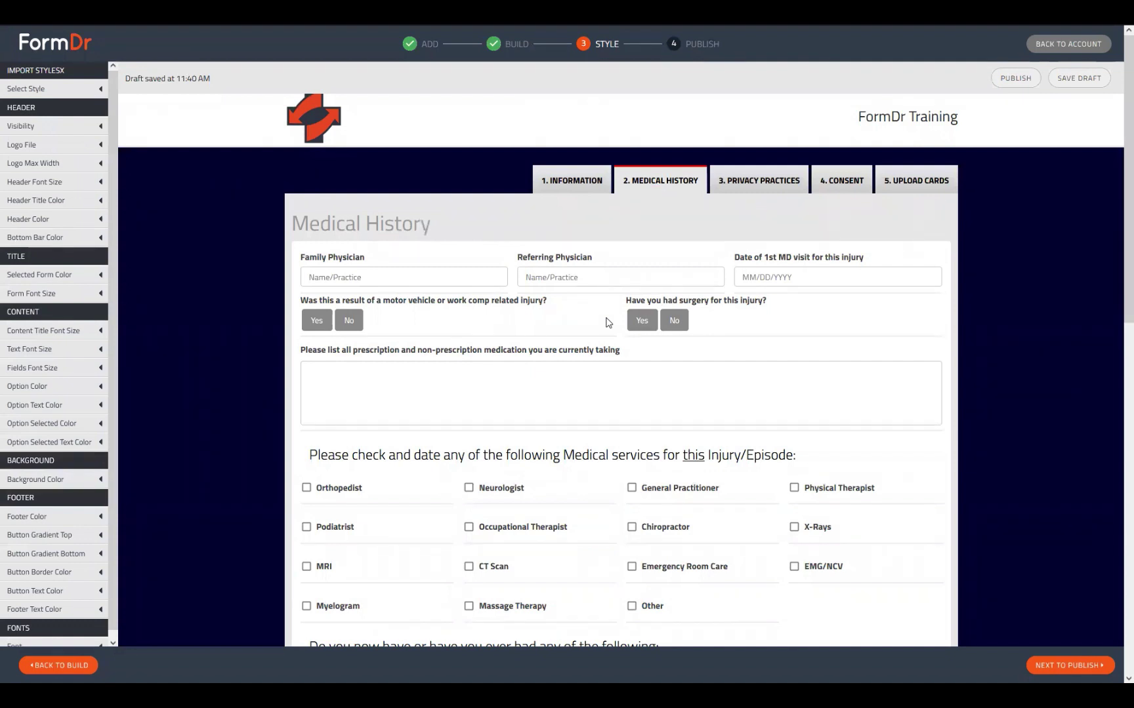
pyautogui.click(77, 667)
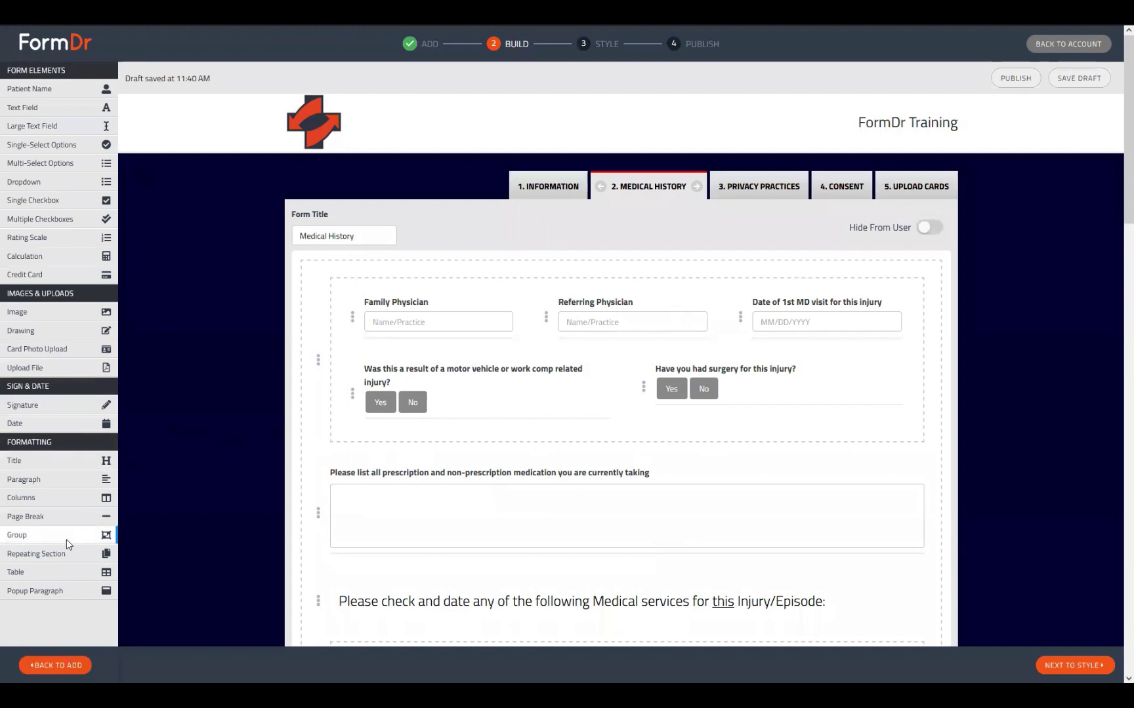
# Step: Add an empty group and a page break below the columns block, above the medication question
pyautogui.moveTo(46, 539); pyautogui.dragTo(400, 475)
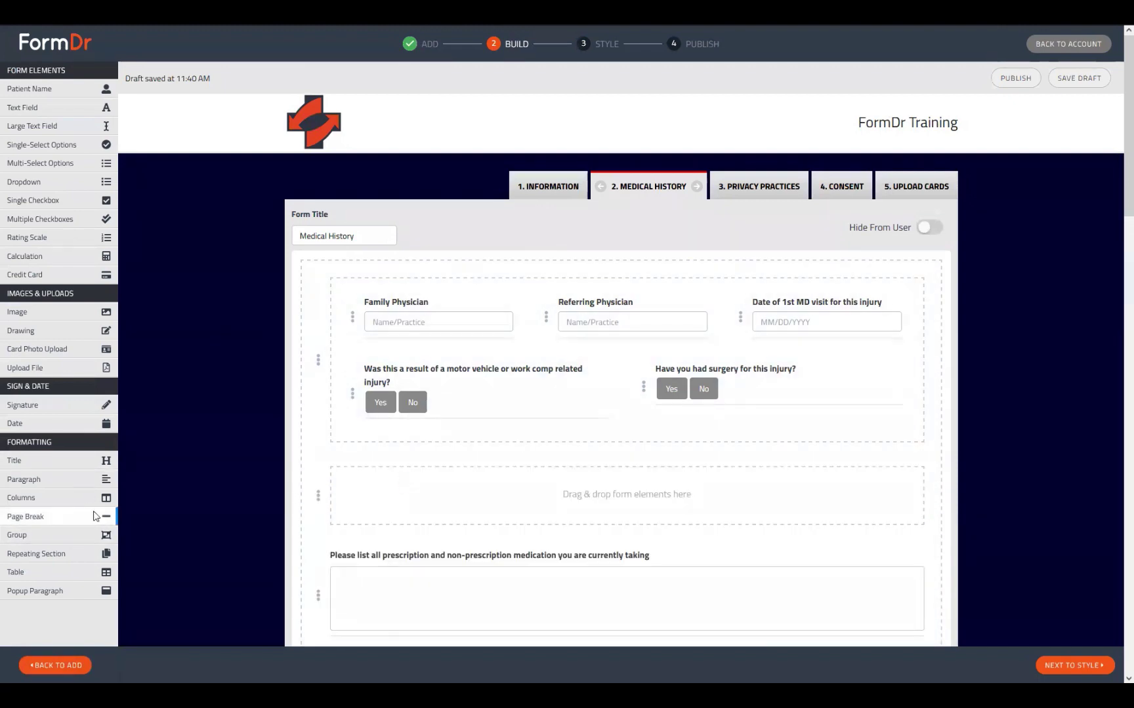
pyautogui.moveTo(94, 516); pyautogui.dragTo(334, 544)
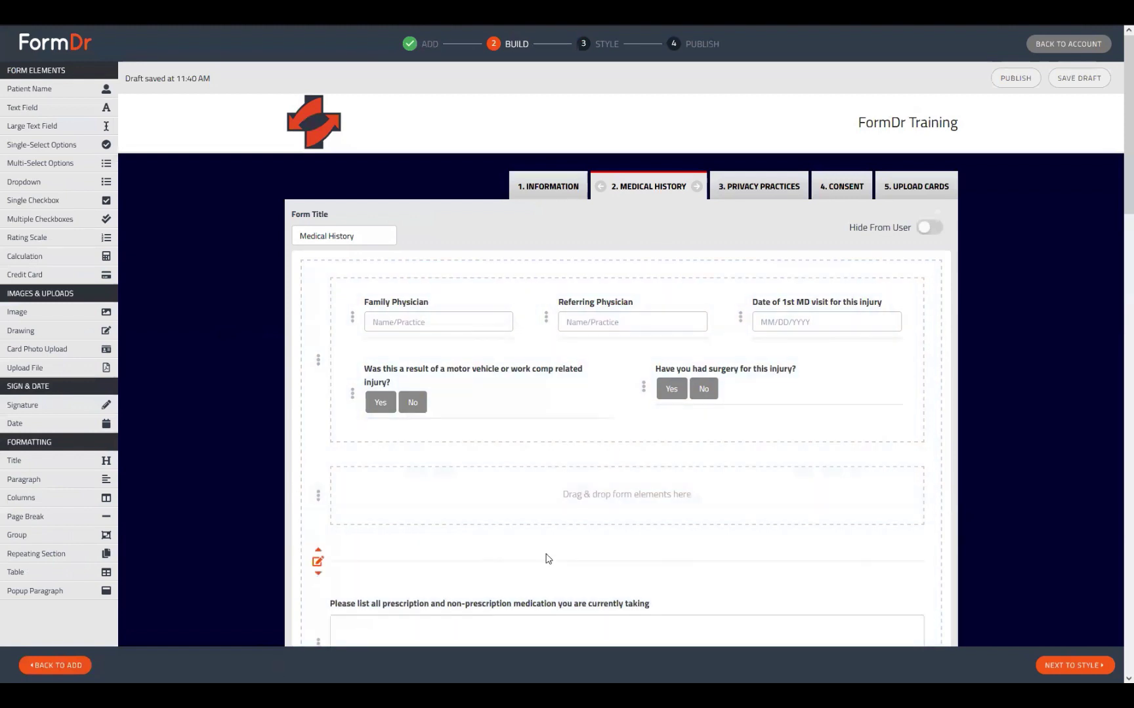
pyautogui.scroll(-1, 548, 558)
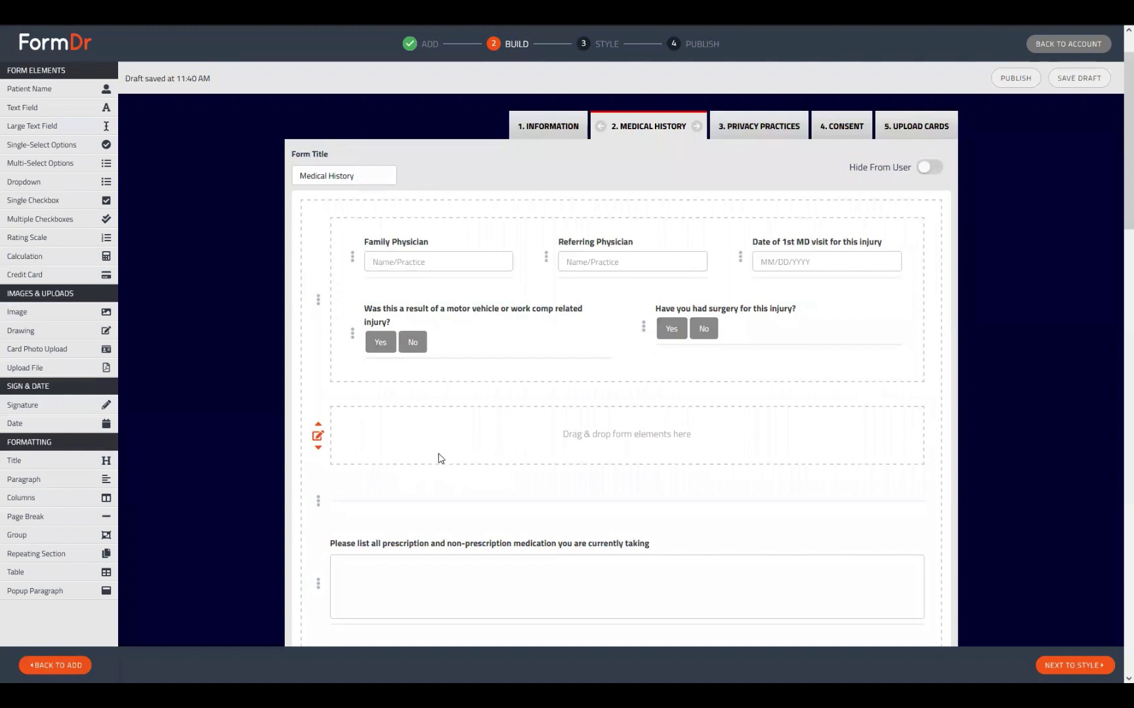
# Step: Move the empty group into the columns block beside the surgery question and preview it in the Style stage
pyautogui.moveTo(439, 457); pyautogui.dragTo(460, 509)
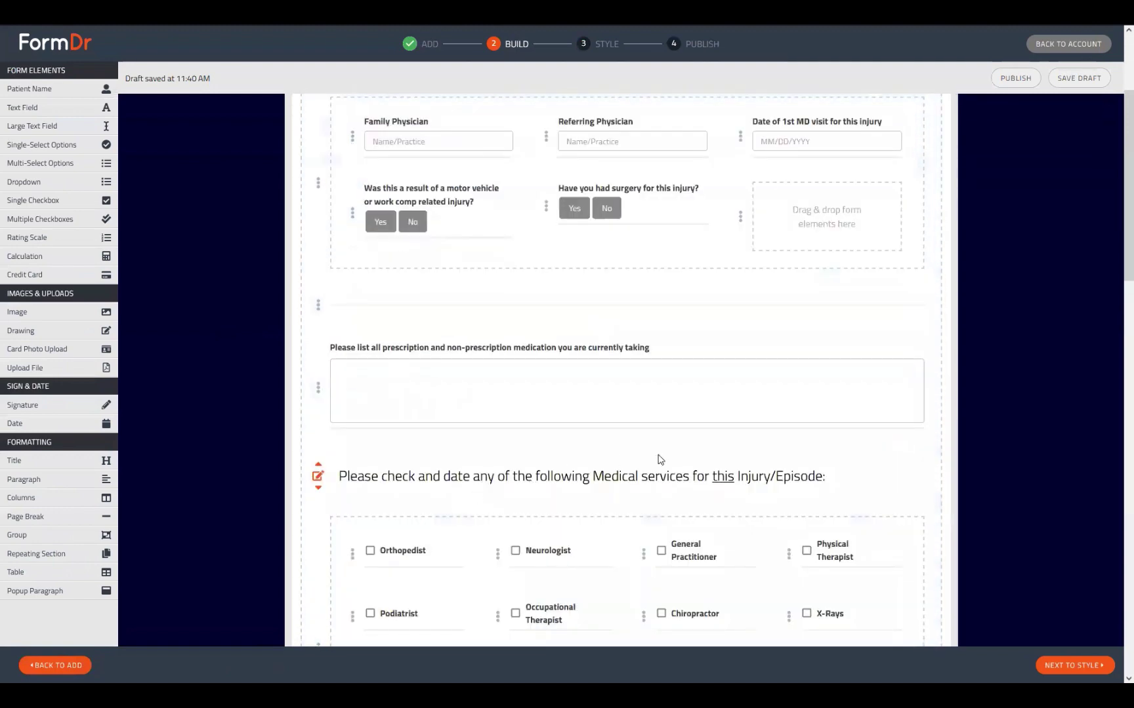
pyautogui.scroll(2, 660, 460)
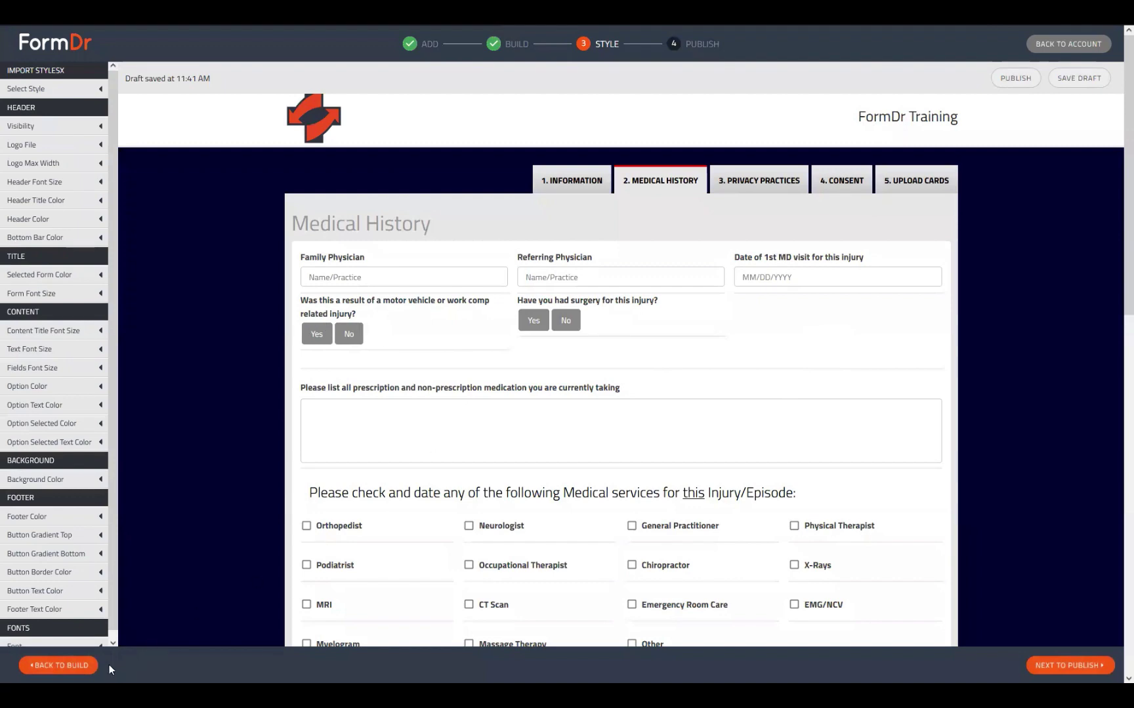
pyautogui.click(91, 664)
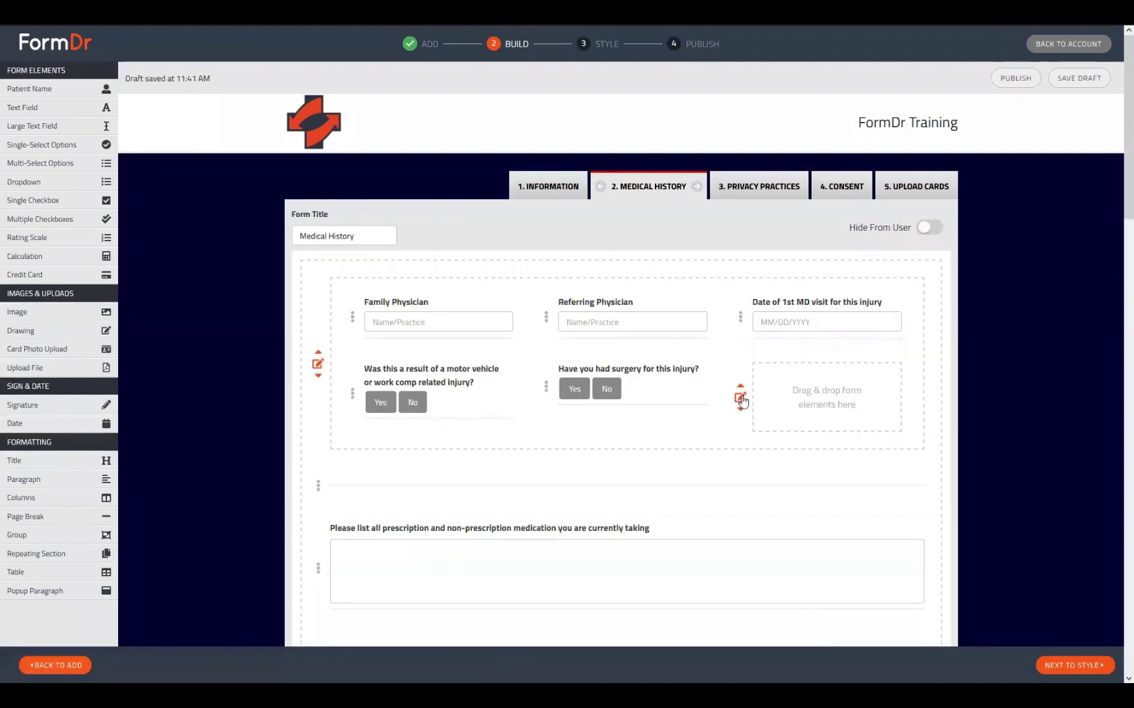
# Step: Delete the empty group from the columns block and confirm the deletion
pyautogui.click(740, 399)
pyautogui.click(799, 531)
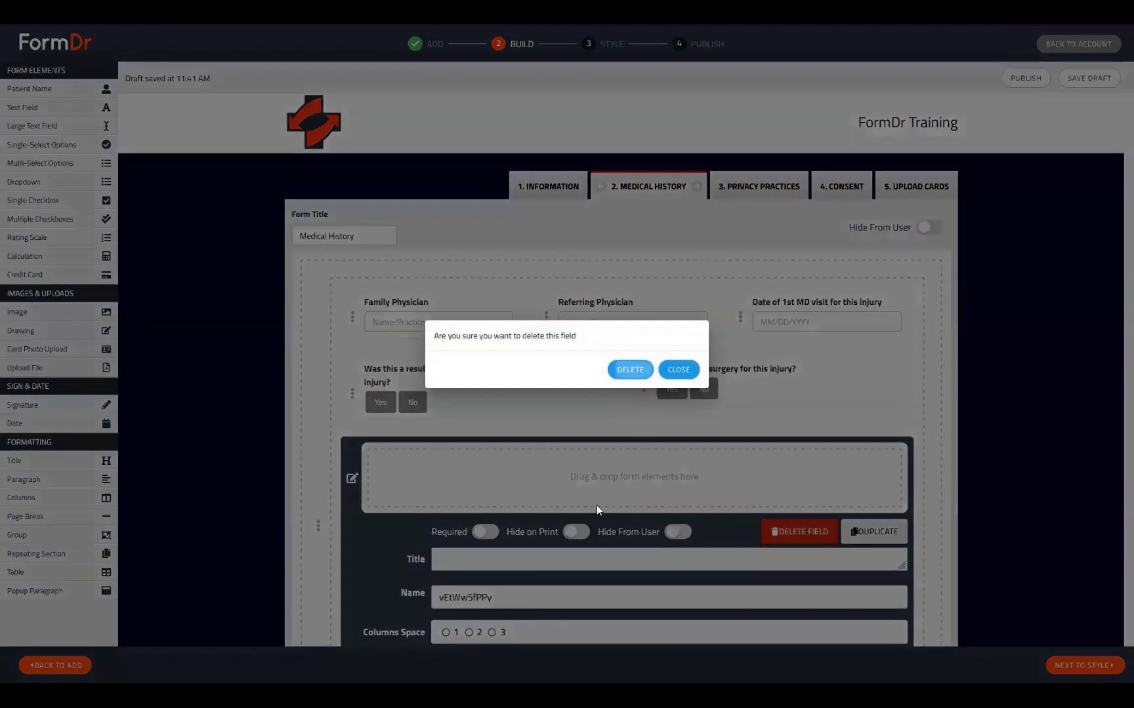
pyautogui.press('Return')
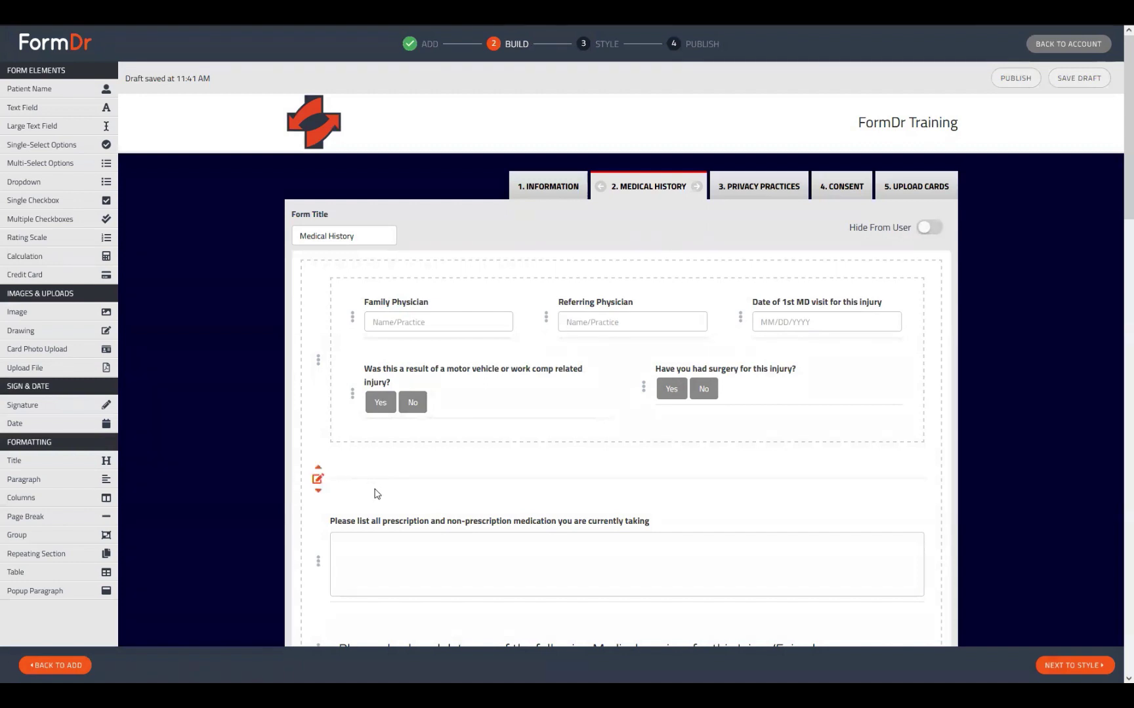
# Step: Move the page break into the columns block beside the surgery question and check its settings and Style preview
pyautogui.moveTo(385, 482); pyautogui.dragTo(483, 529)
pyautogui.scroll(-2, 443, 473)
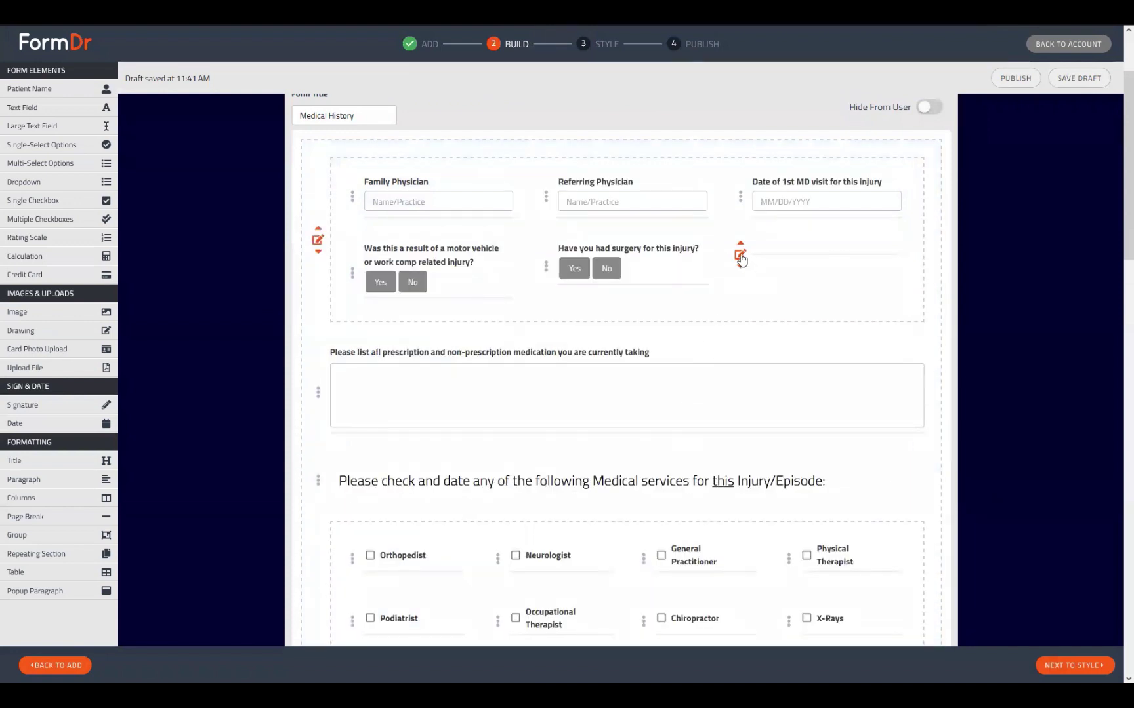
pyautogui.click(740, 256)
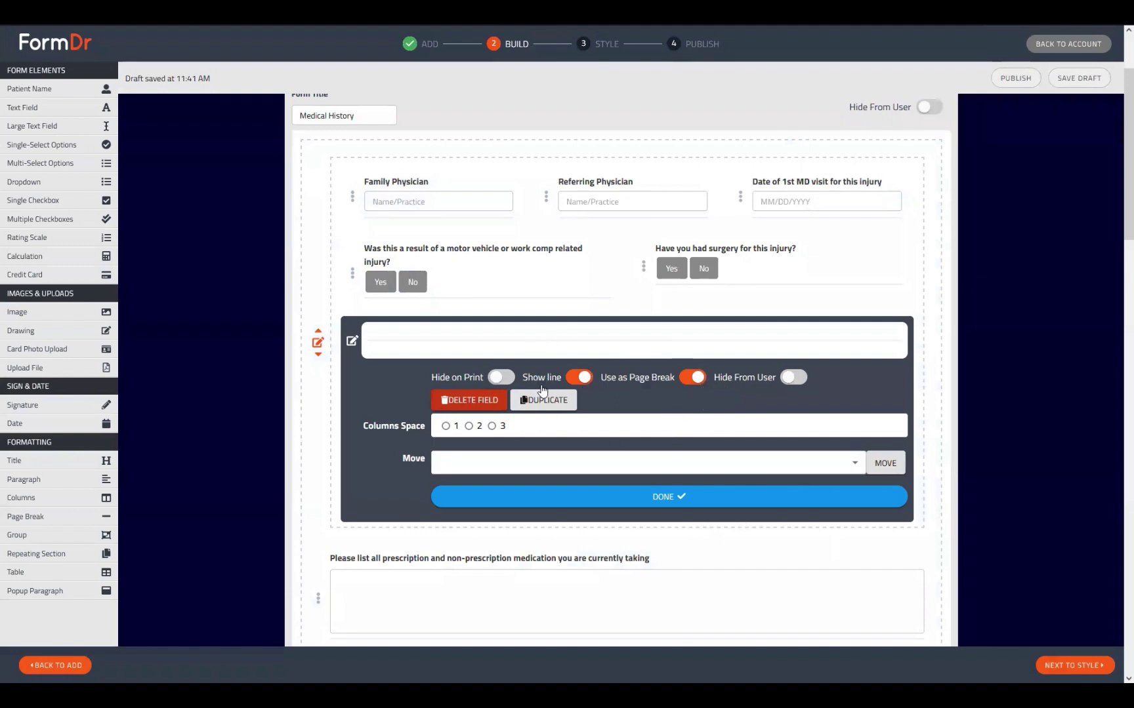
pyautogui.click(351, 342)
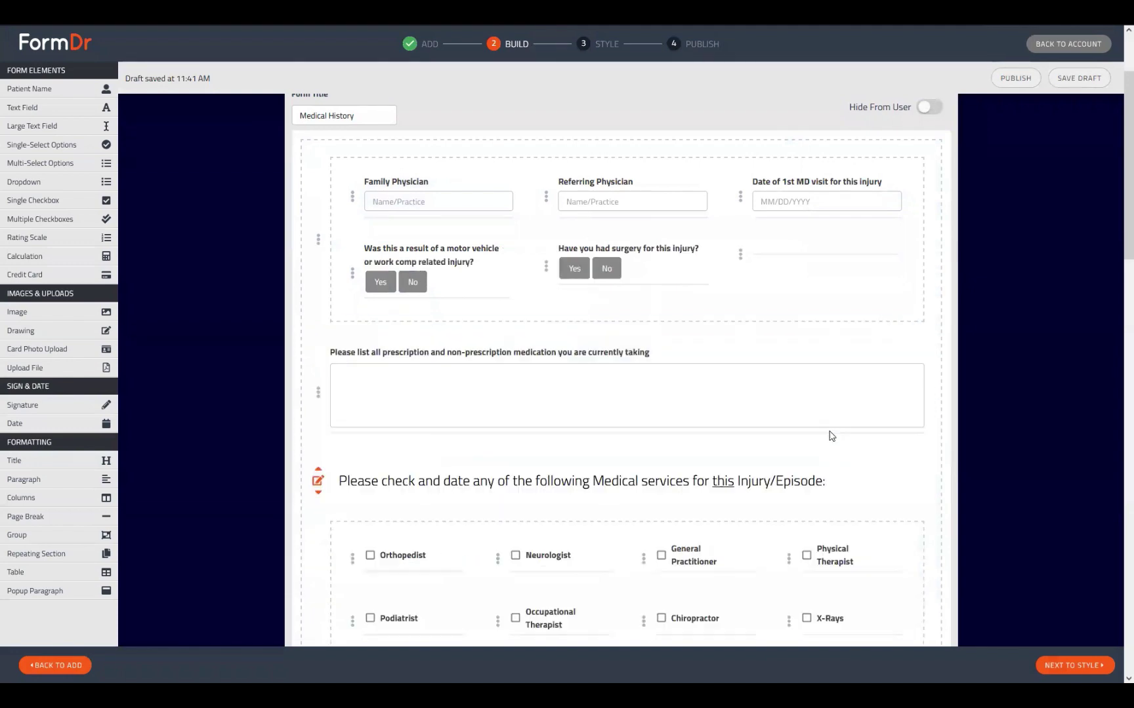
pyautogui.click(1079, 666)
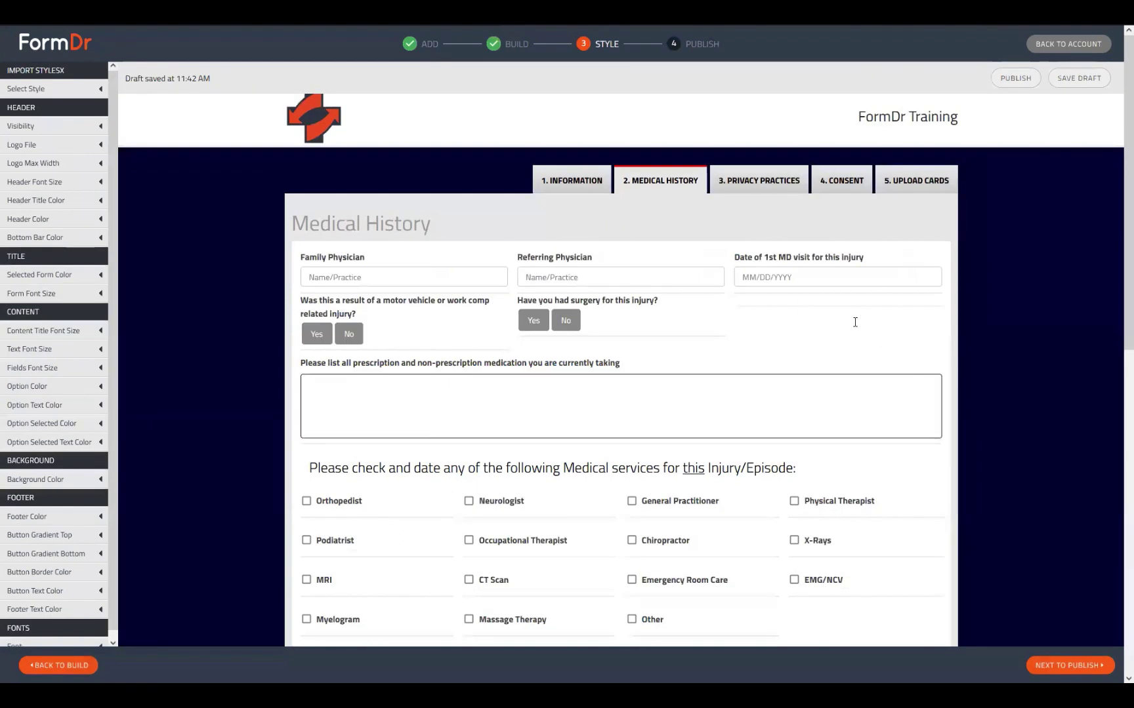
pyautogui.click(46, 667)
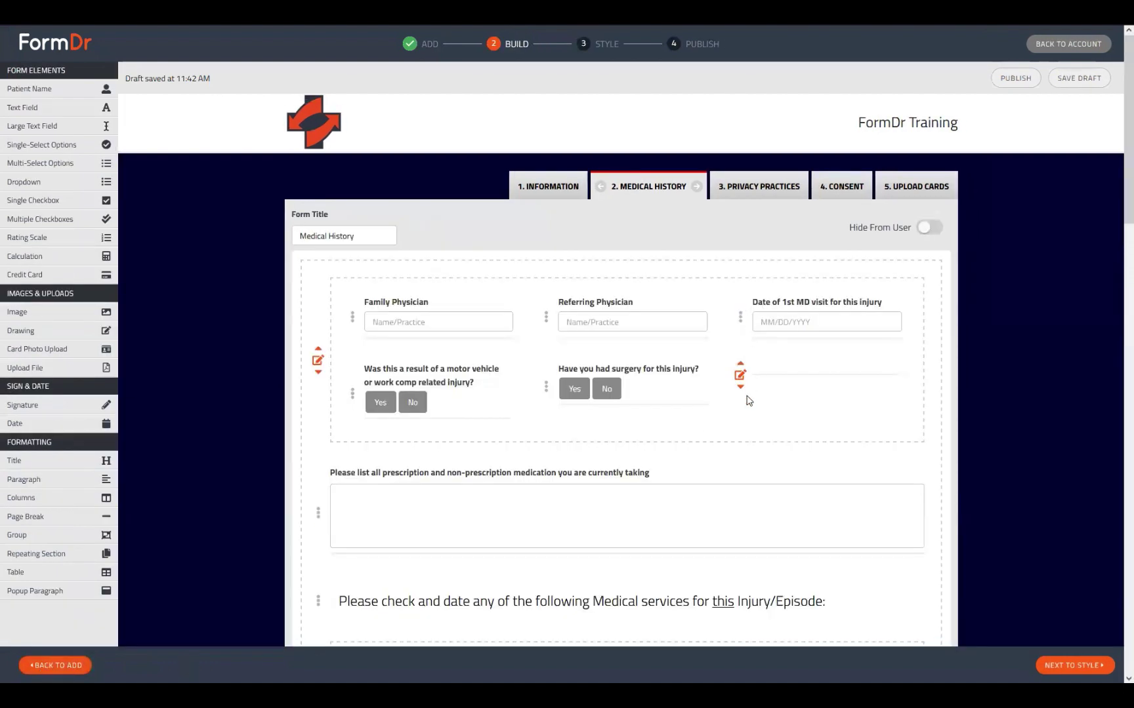
# Step: Turn off Show line for the page break beside the surgery question and close its settings
pyautogui.click(740, 375)
pyautogui.scroll(-1, 626, 502)
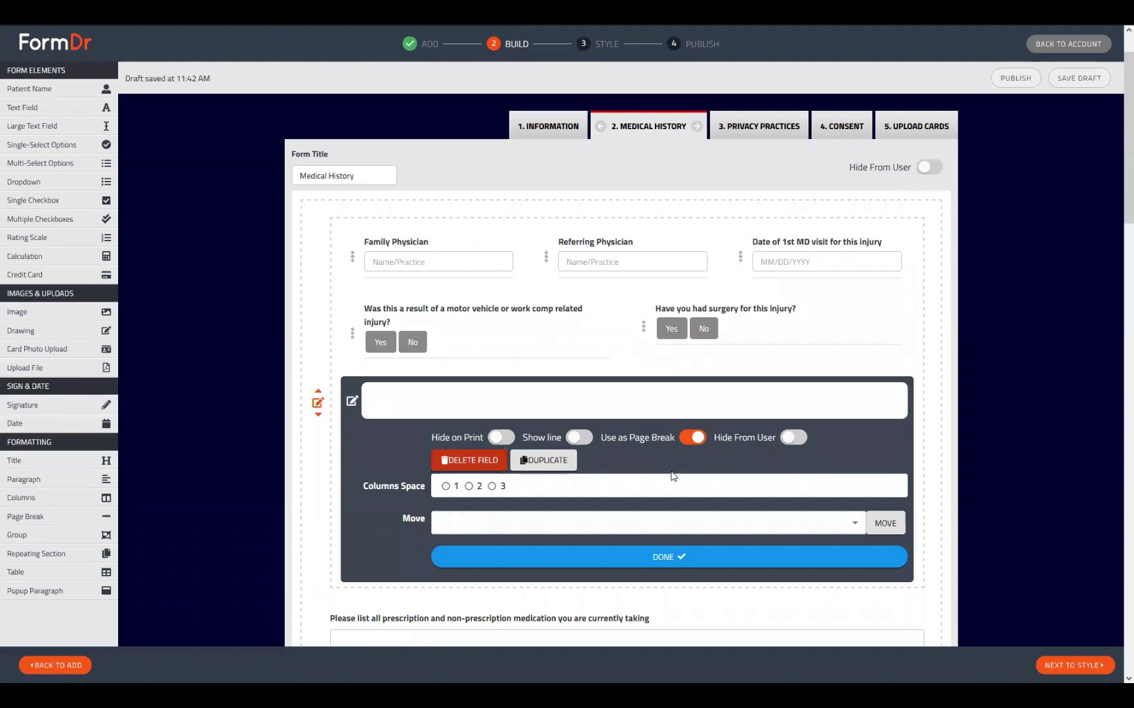
pyautogui.click(650, 557)
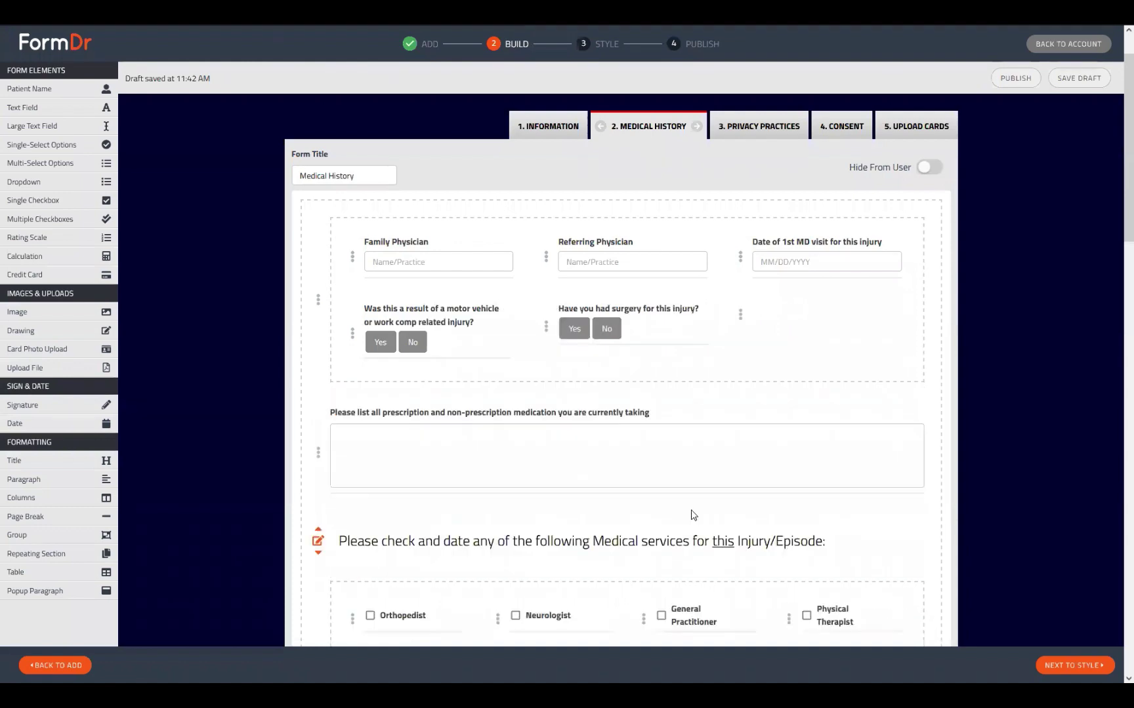
# Step: Turn off Use as Page Break for the page break beside the surgery question and close its settings
pyautogui.scroll(-3, 391, 425)
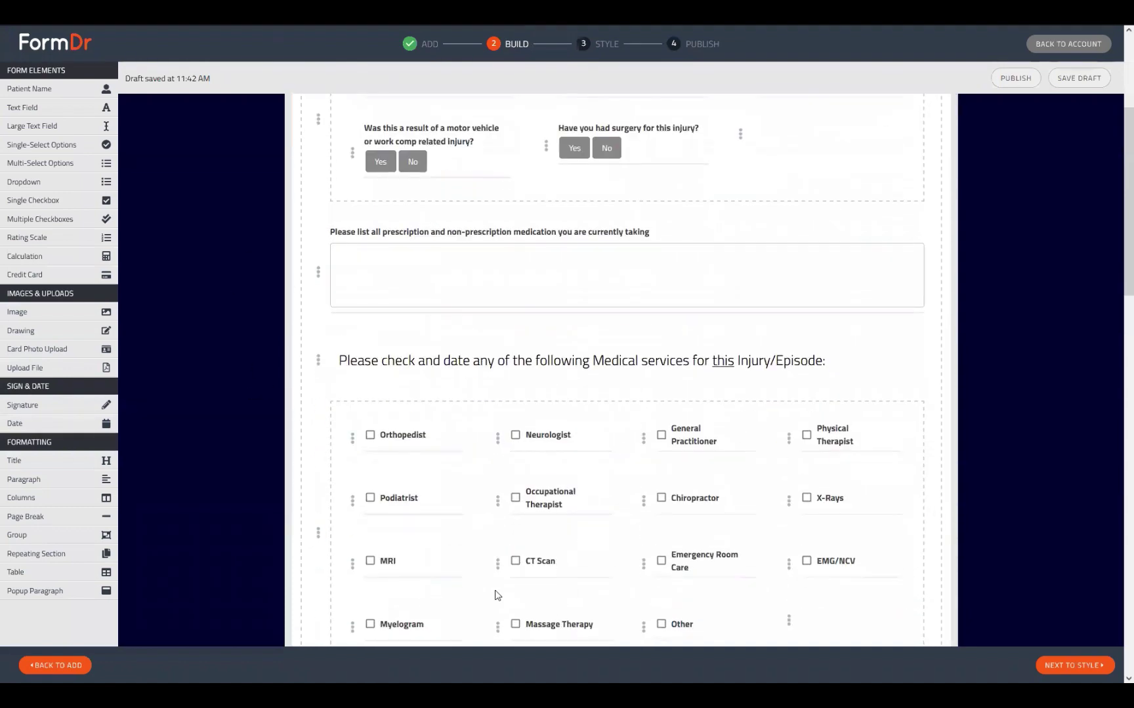
pyautogui.scroll(4, 571, 485)
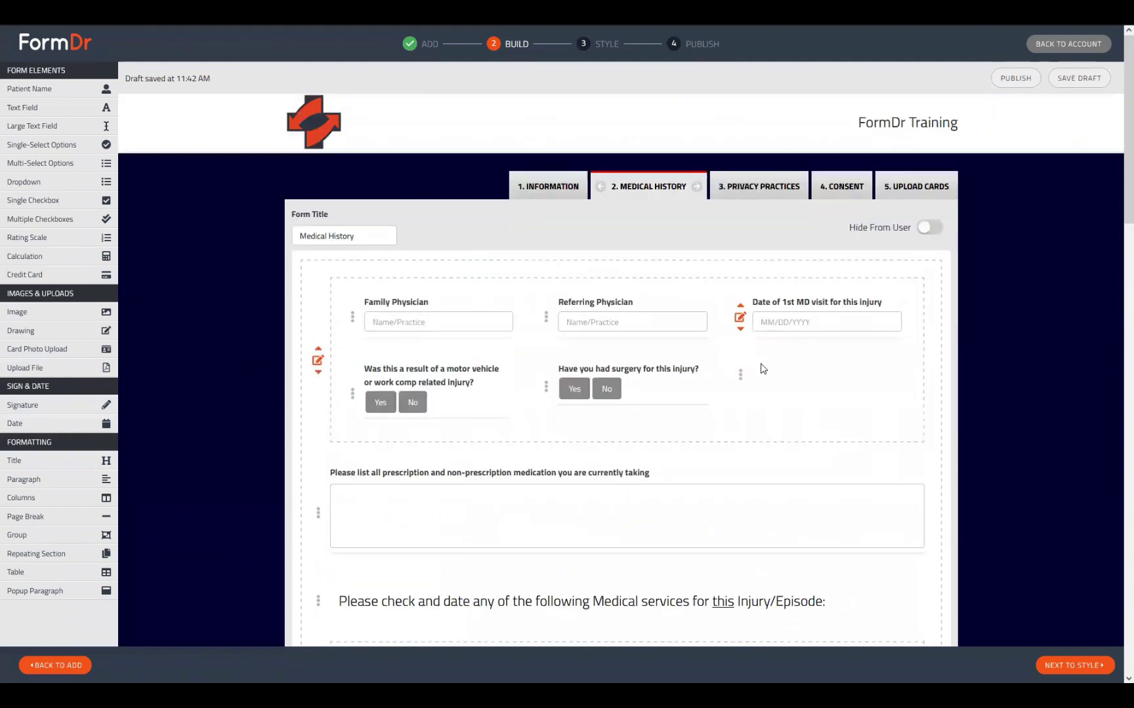
pyautogui.click(740, 374)
pyautogui.click(684, 504)
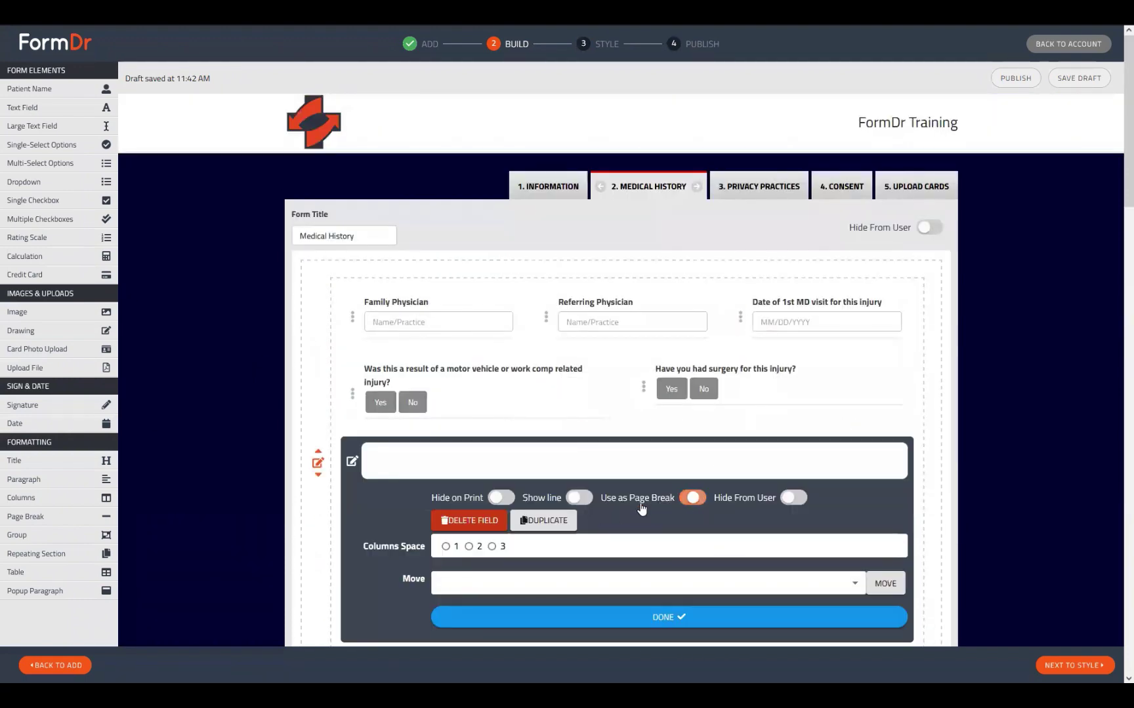
pyautogui.click(718, 617)
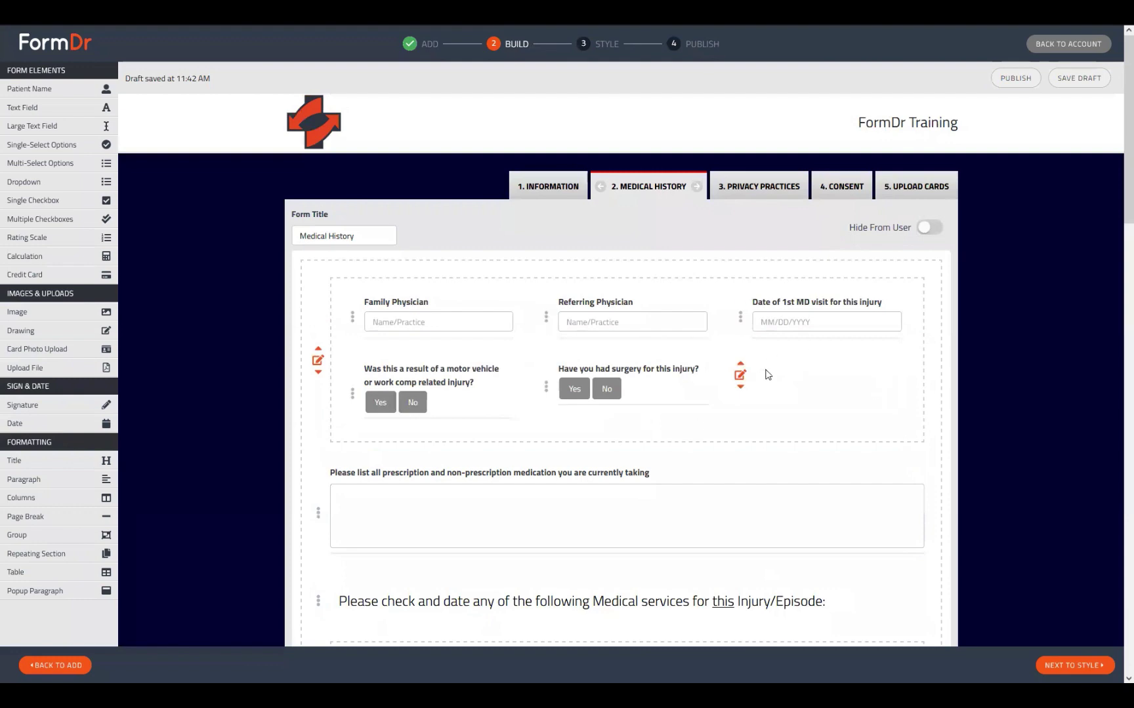
# Step: Preview the Medical History form in the Style stage and examine its checkbox sections back in Build
pyautogui.scroll(-3, 620, 485)
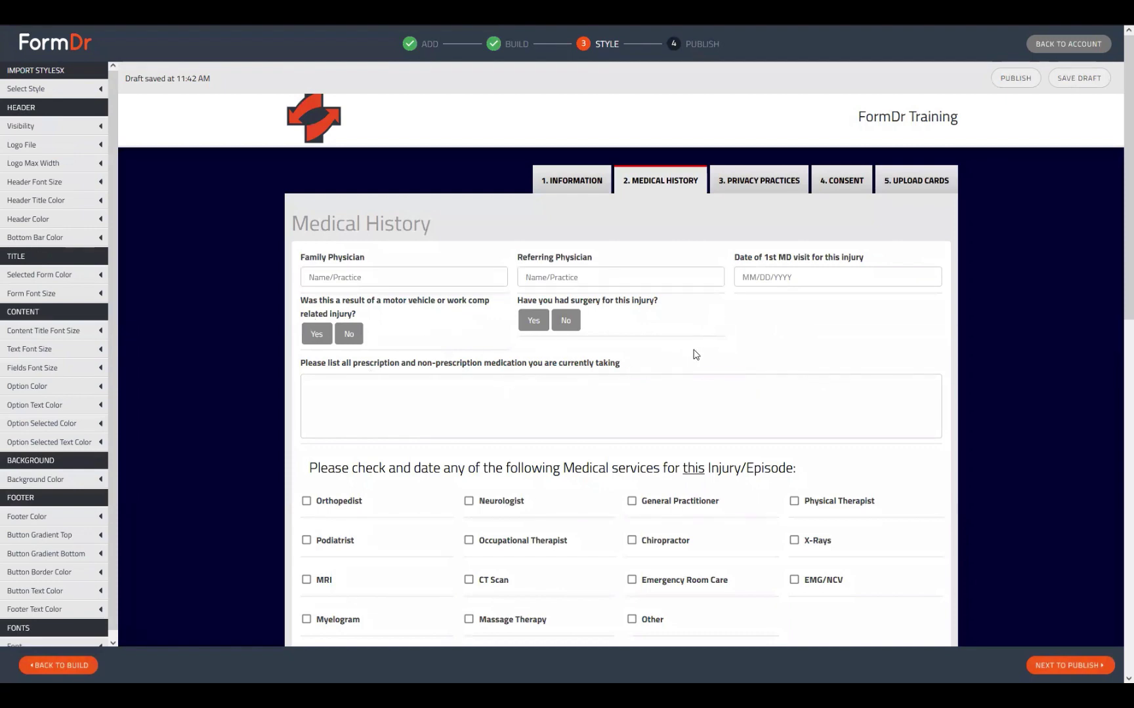
pyautogui.click(53, 666)
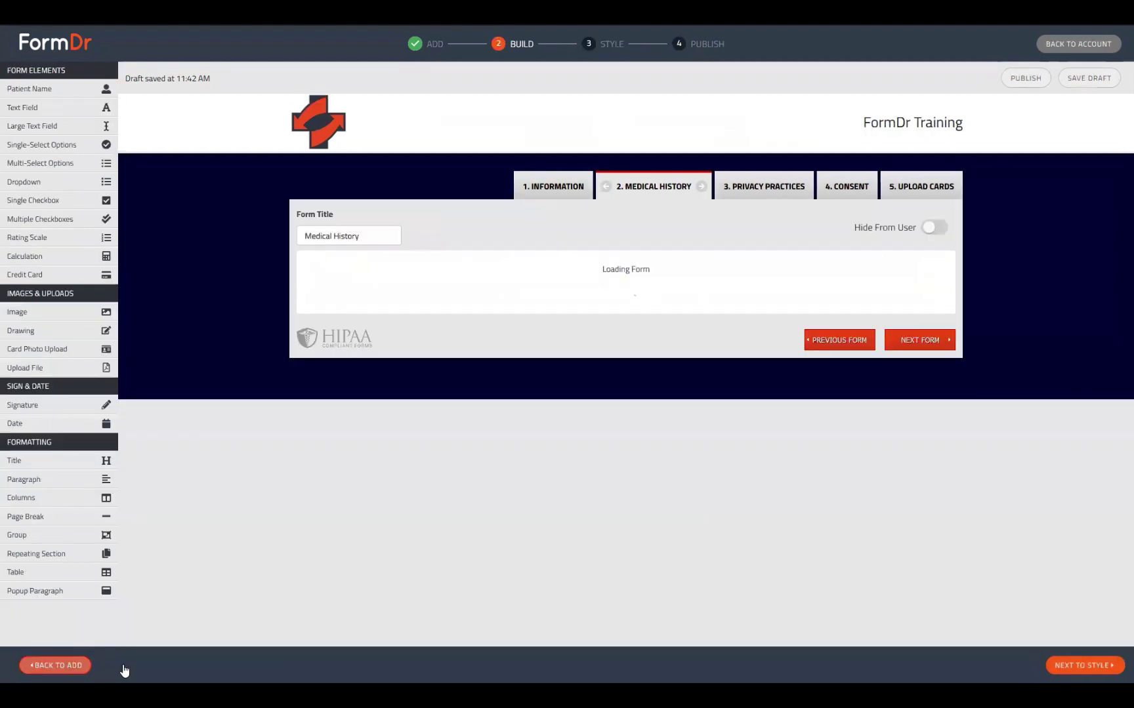
pyautogui.scroll(-6, 774, 460)
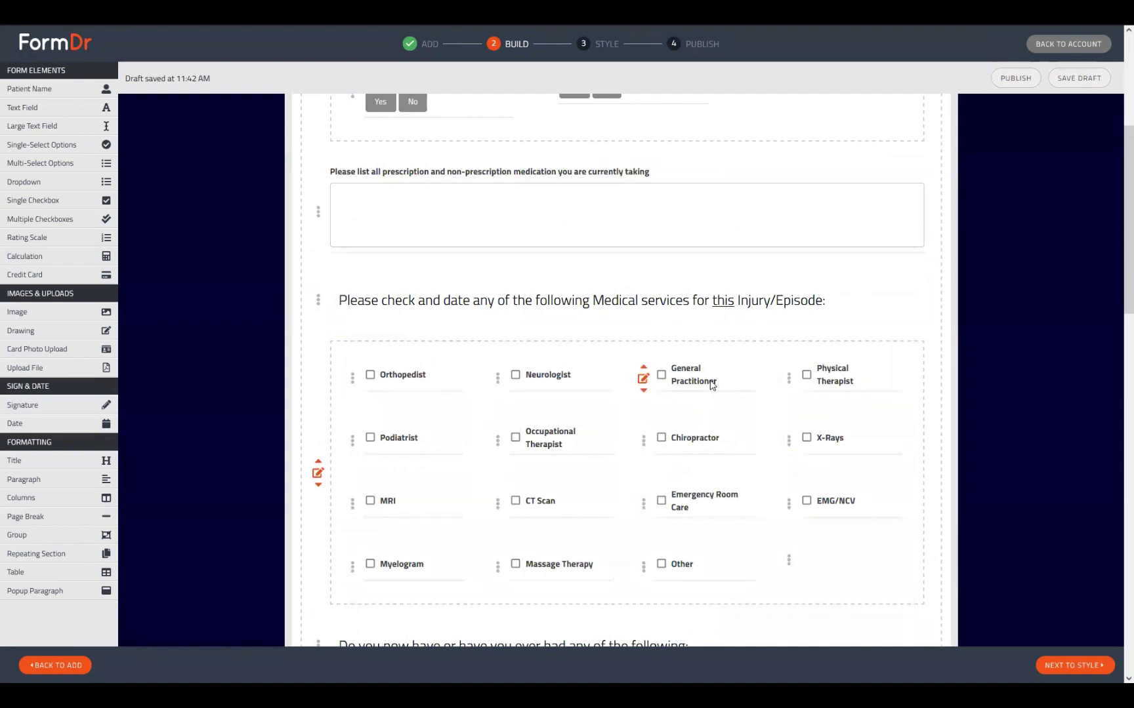
pyautogui.scroll(-3, 694, 263)
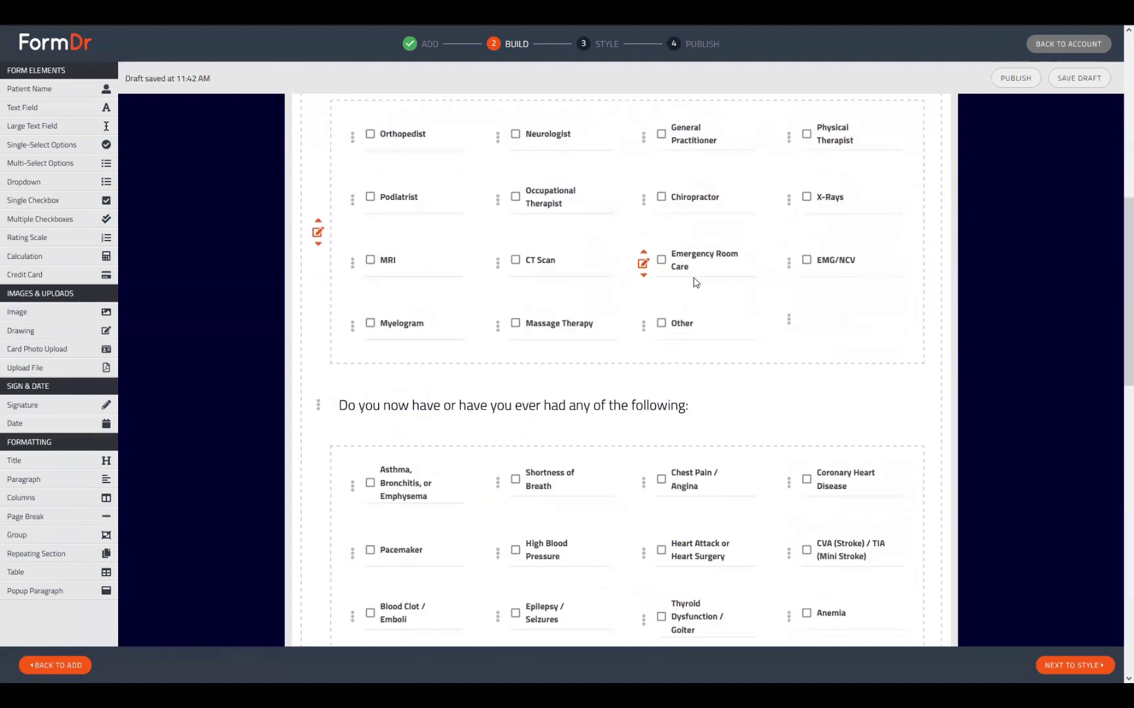
pyautogui.scroll(5, 694, 282)
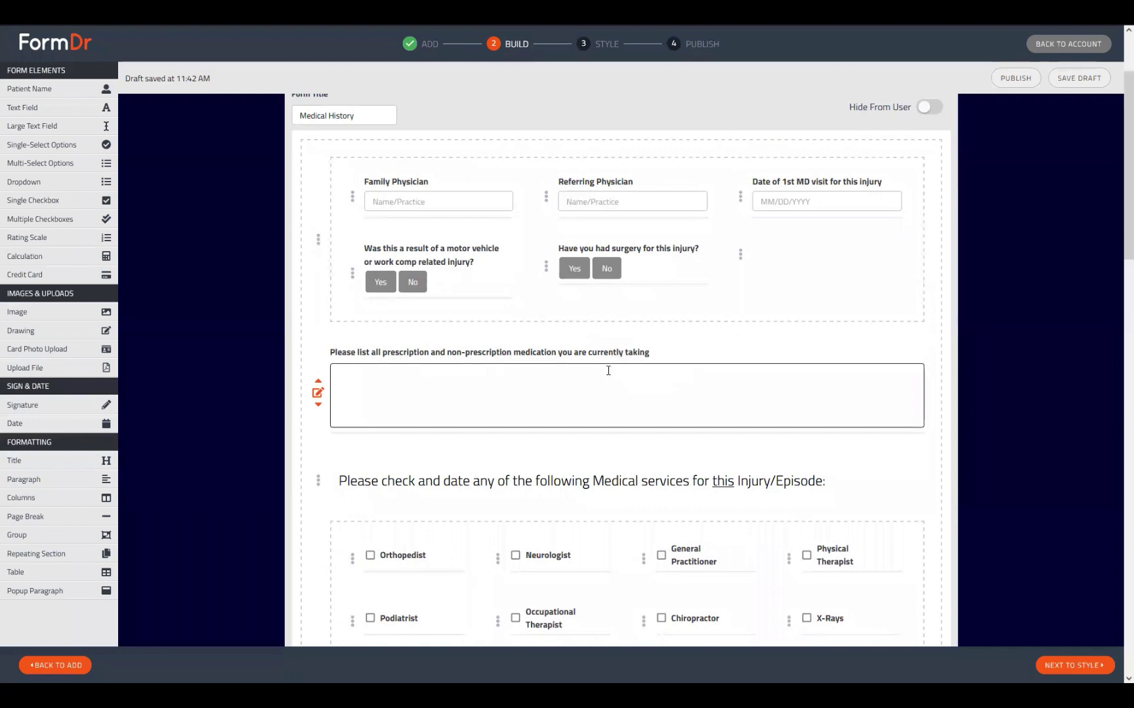
# Step: Turn on Align Left for the "Do you Smoke?" and "Are you pregnant?" questions and close their settings
pyautogui.scroll(-15, 597, 374)
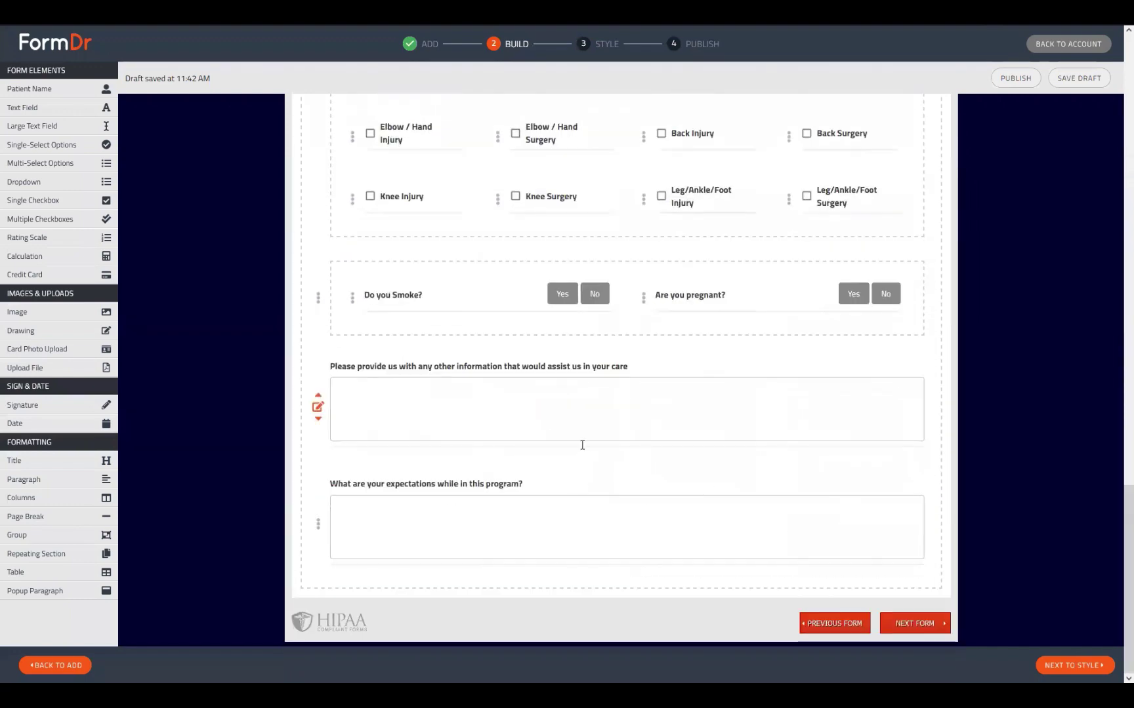
pyautogui.click(352, 300)
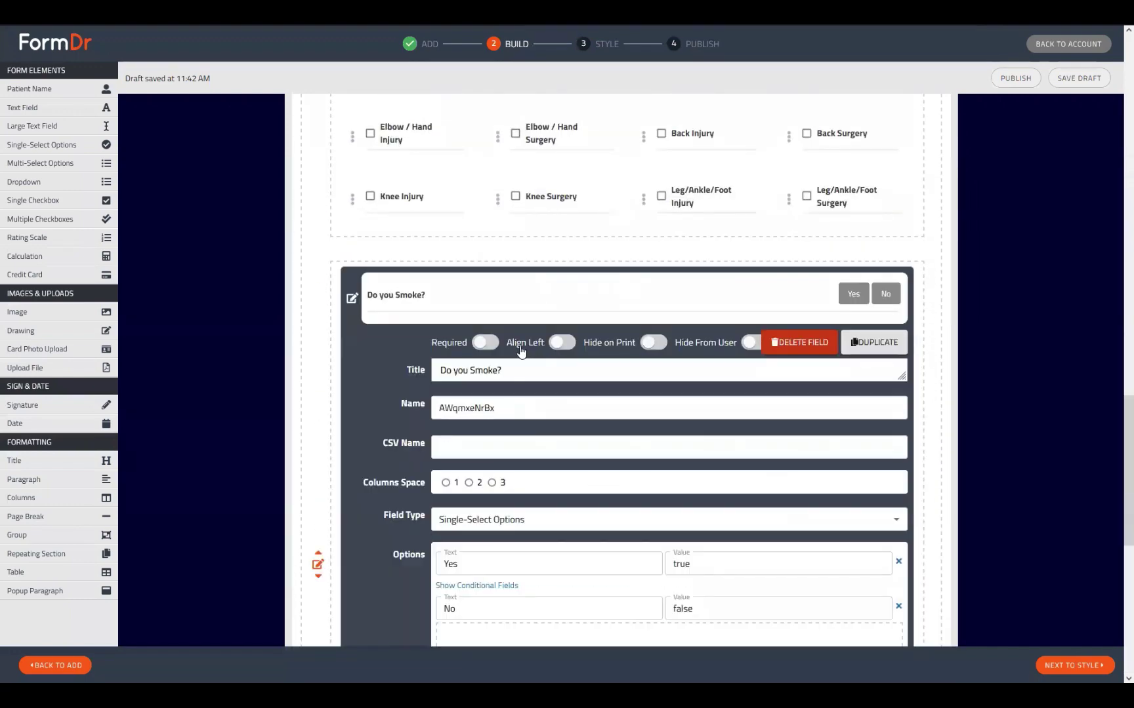
pyautogui.click(350, 303)
pyautogui.click(643, 300)
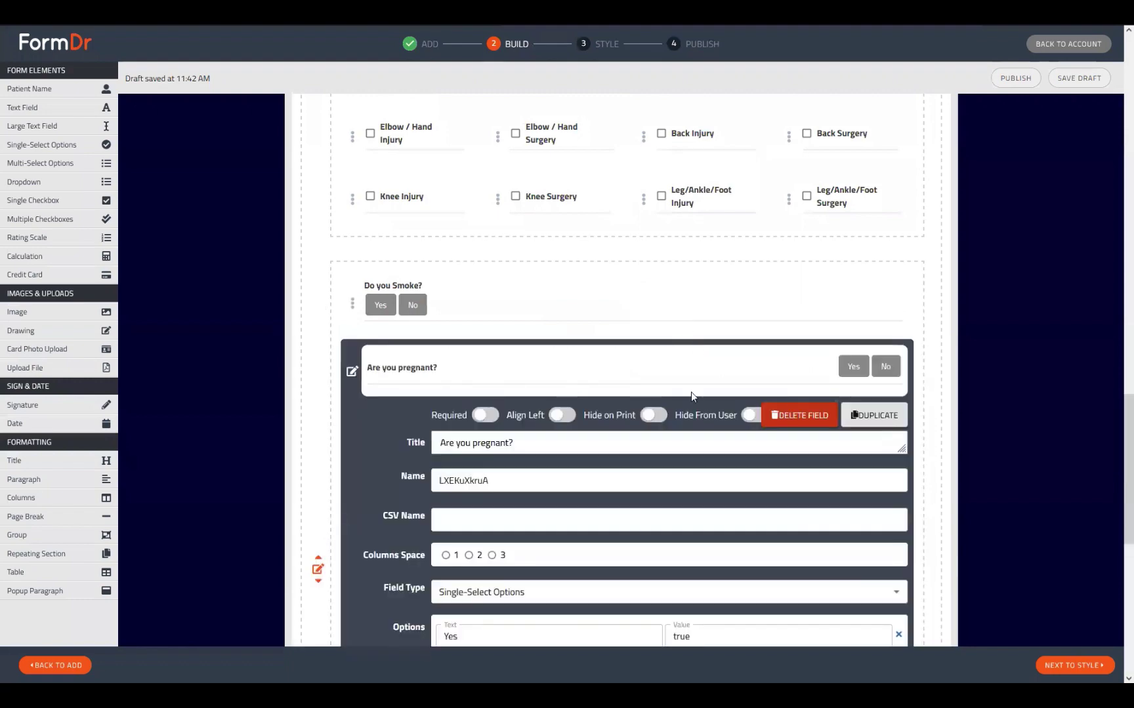
pyautogui.click(562, 414)
pyautogui.click(353, 378)
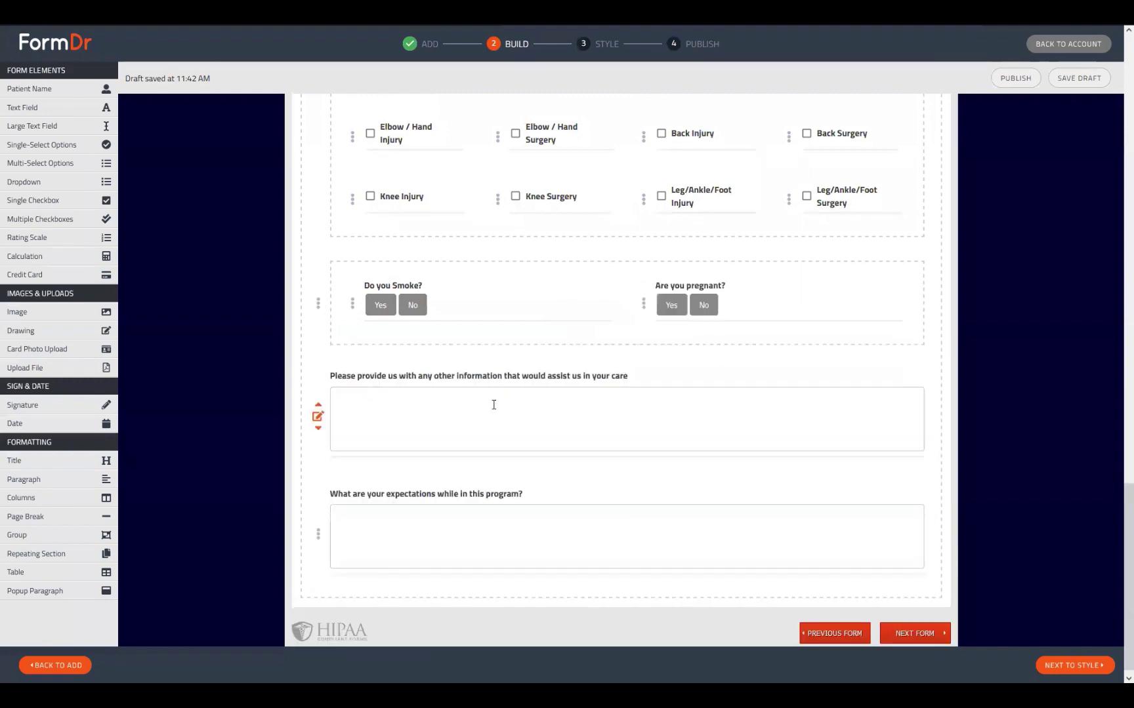
# Step: Add a Text Field directly above the large prescription medication field and open its settings
pyautogui.scroll(20, 553, 472)
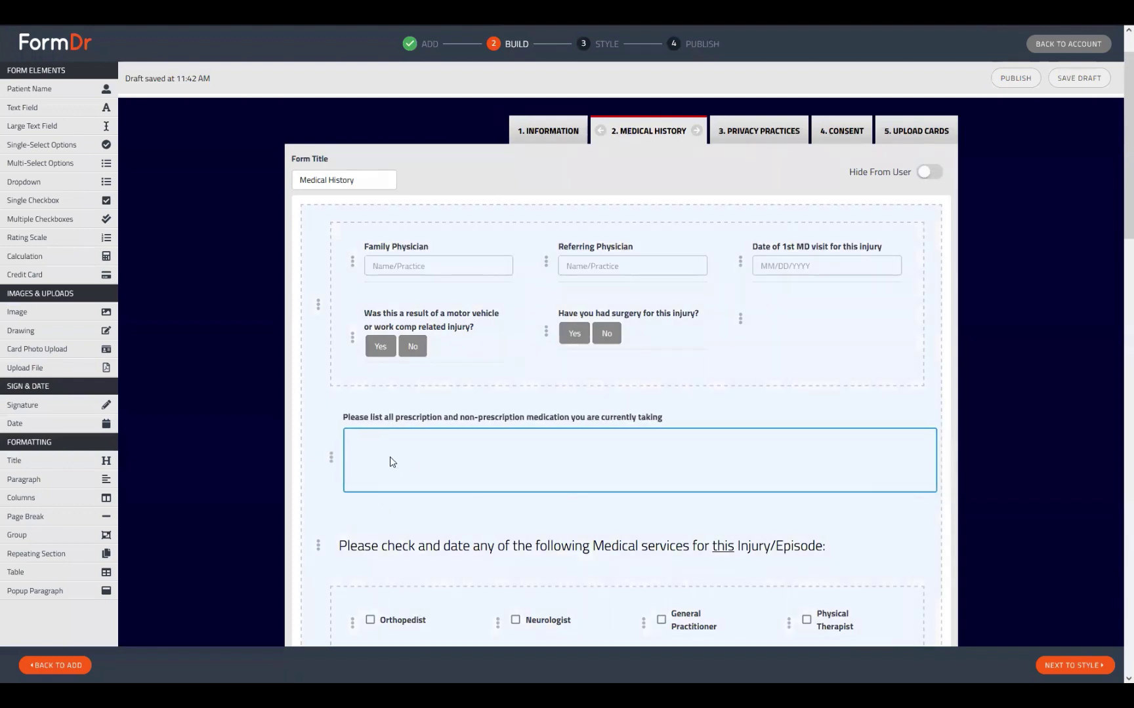
pyautogui.click(318, 461)
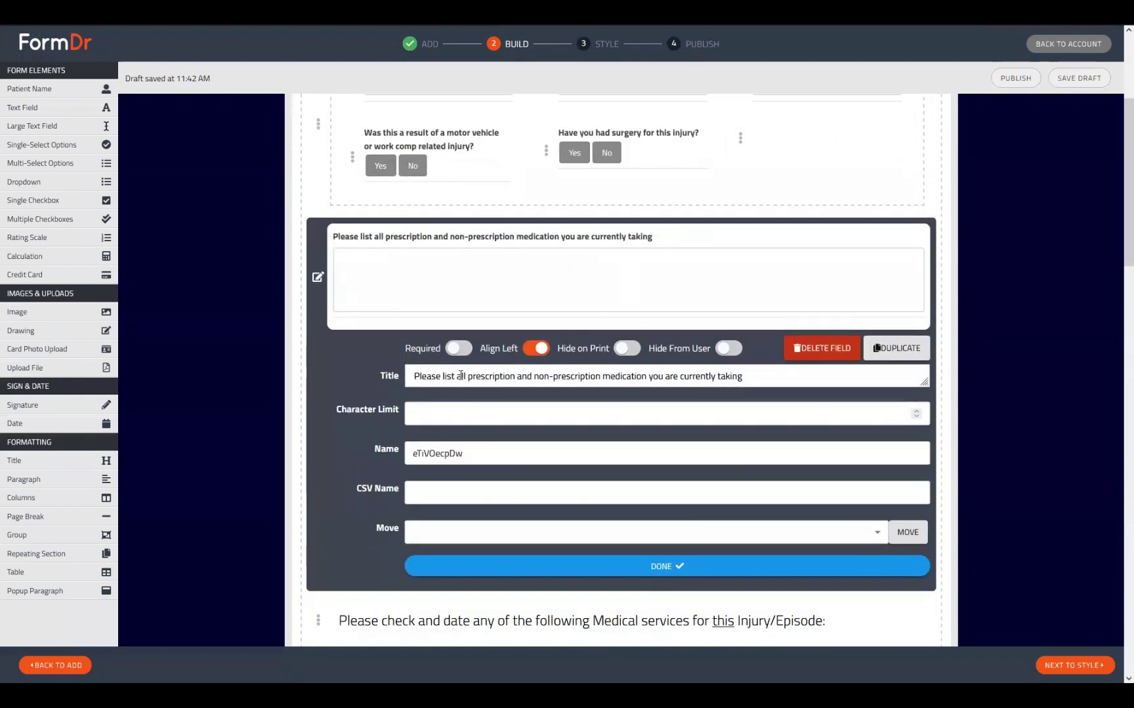
pyautogui.moveTo(49, 108); pyautogui.dragTo(450, 293)
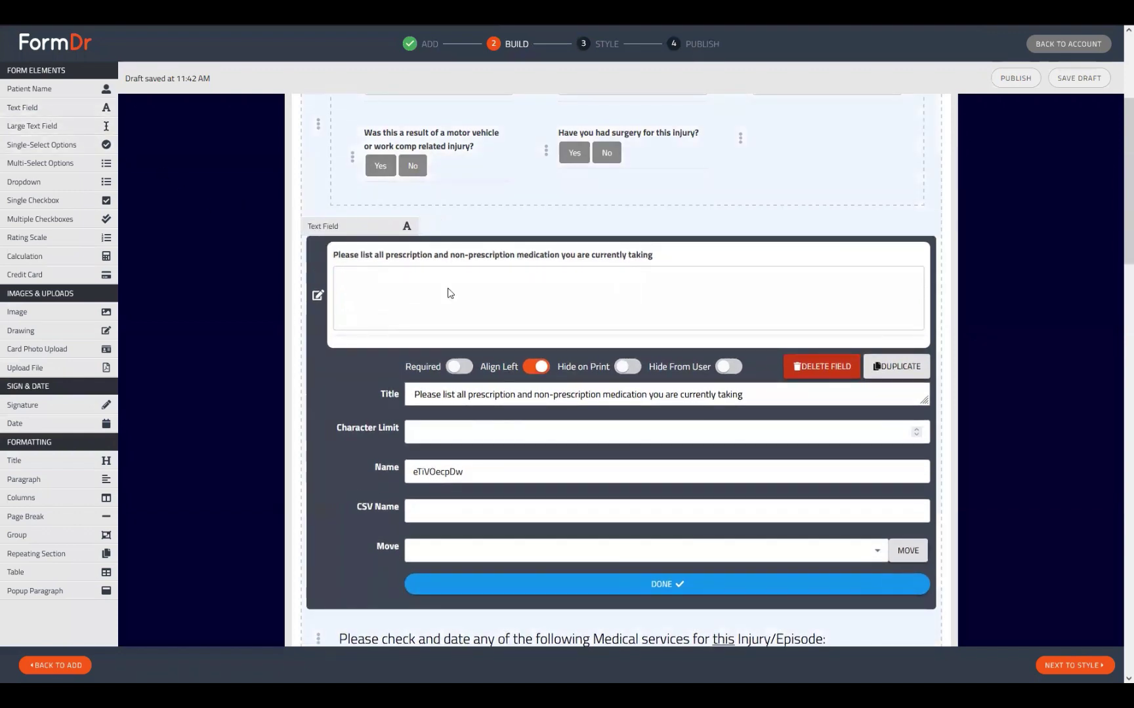
pyautogui.moveTo(511, 436); pyautogui.dragTo(511, 436)
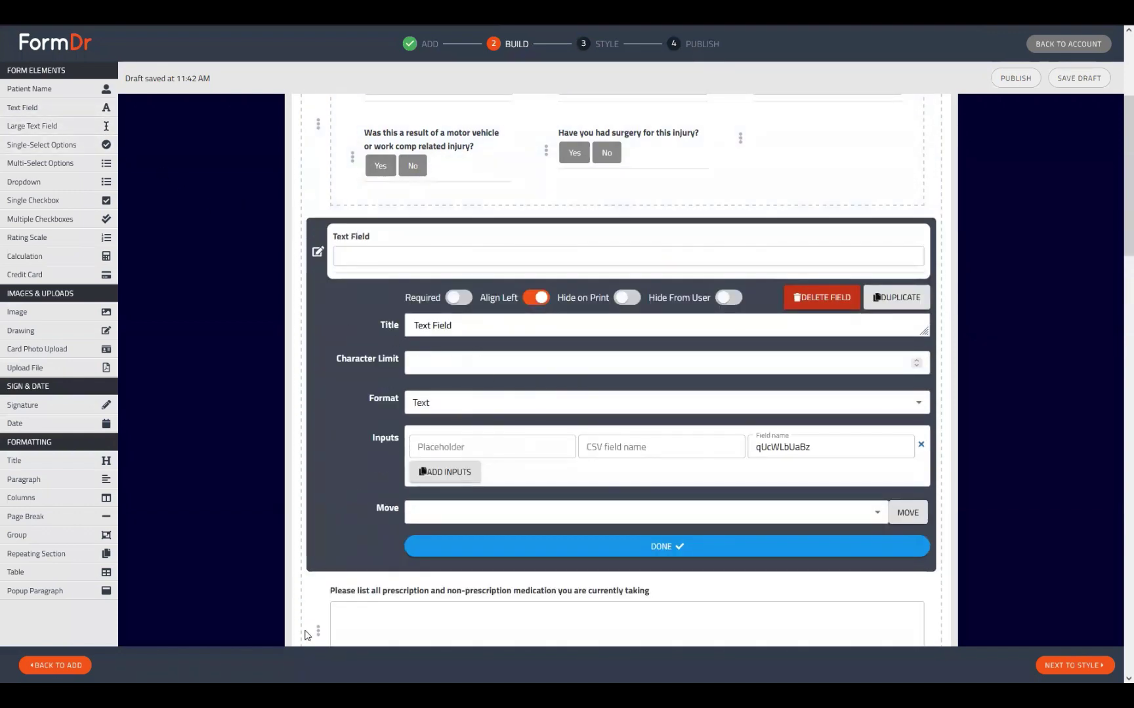
# Step: Copy the title of the large prescription medication field and delete that field
pyautogui.click(345, 627)
pyautogui.tripleClick(534, 443)
pyautogui.hotkey('ctrl', 'c')
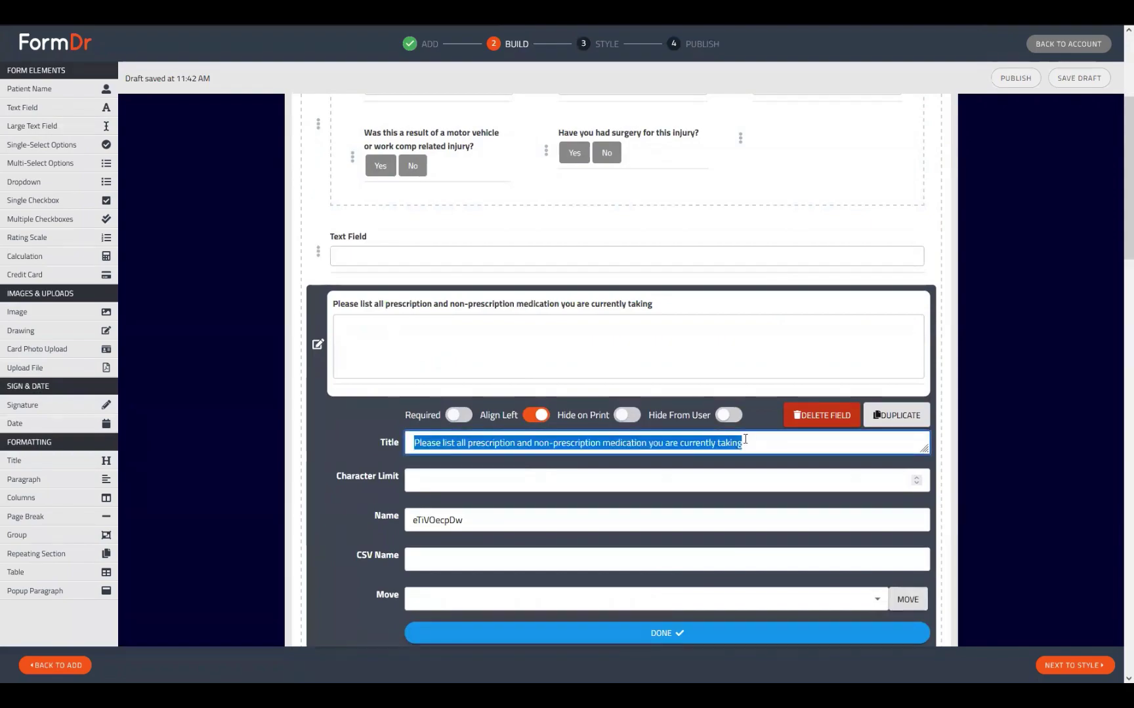
pyautogui.click(821, 415)
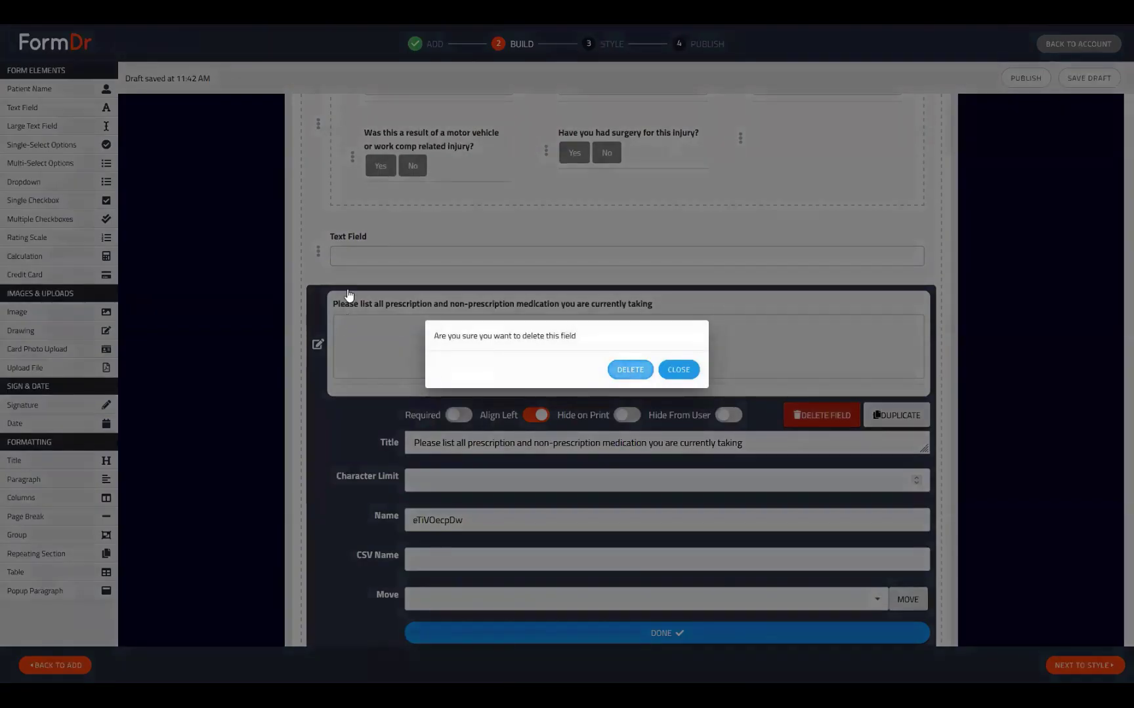
# Step: Retitle the new text field "Please list all prescription and non-prescription medication you are currently taking" using the copied text
pyautogui.click(318, 251)
pyautogui.click(318, 251)
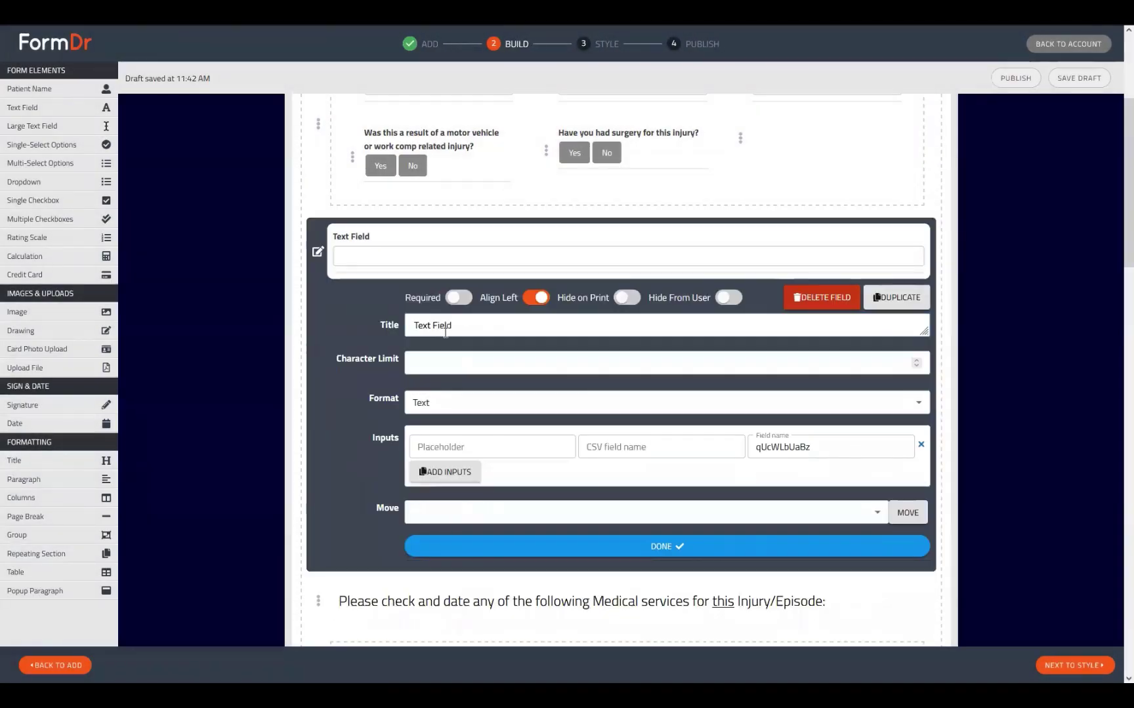
pyautogui.click(449, 325)
pyautogui.hotkey('ctrl', 'a')
pyautogui.hotkey('ctrl', 'v')
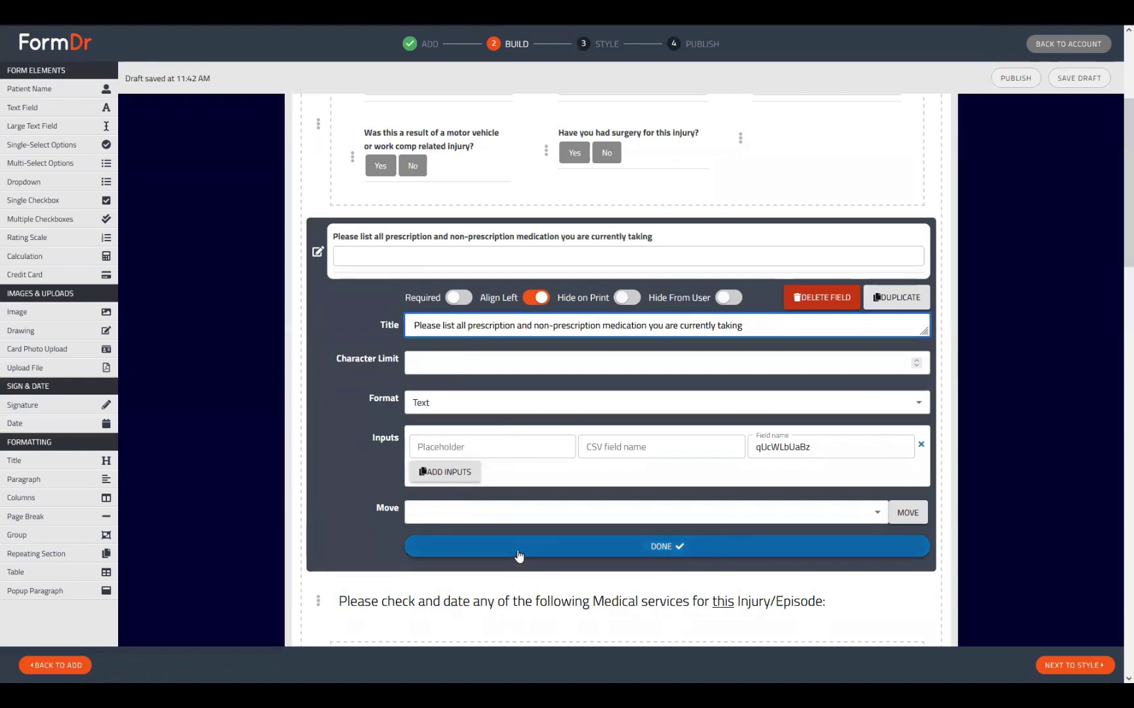
# Step: Set the medication text field's placeholder to "List" and finish editing the field
pyautogui.click(449, 453)
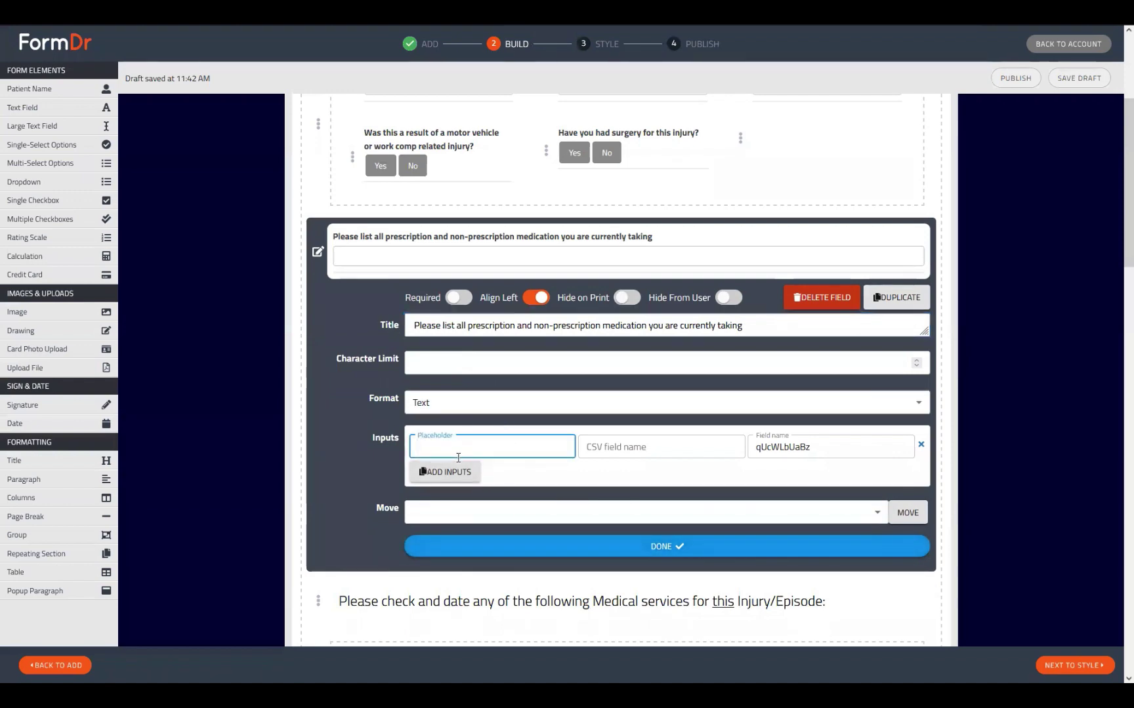
pyautogui.write('Test')
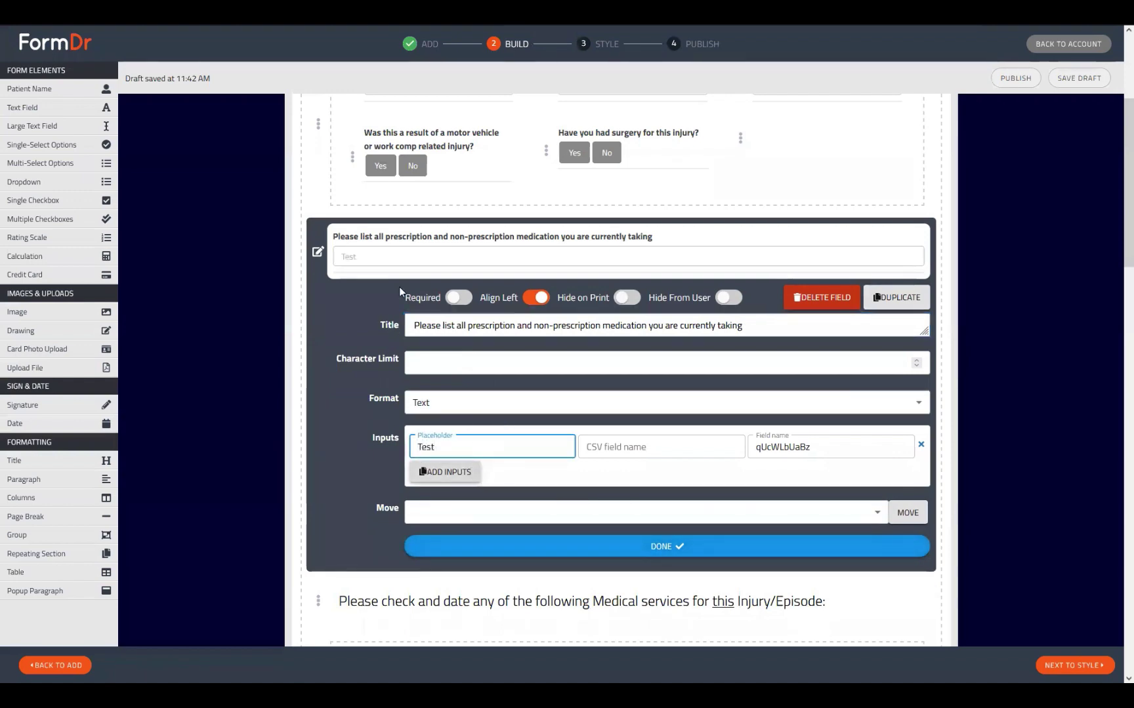
pyautogui.doubleClick(424, 450)
pyautogui.write('Li')
pyautogui.click(528, 557)
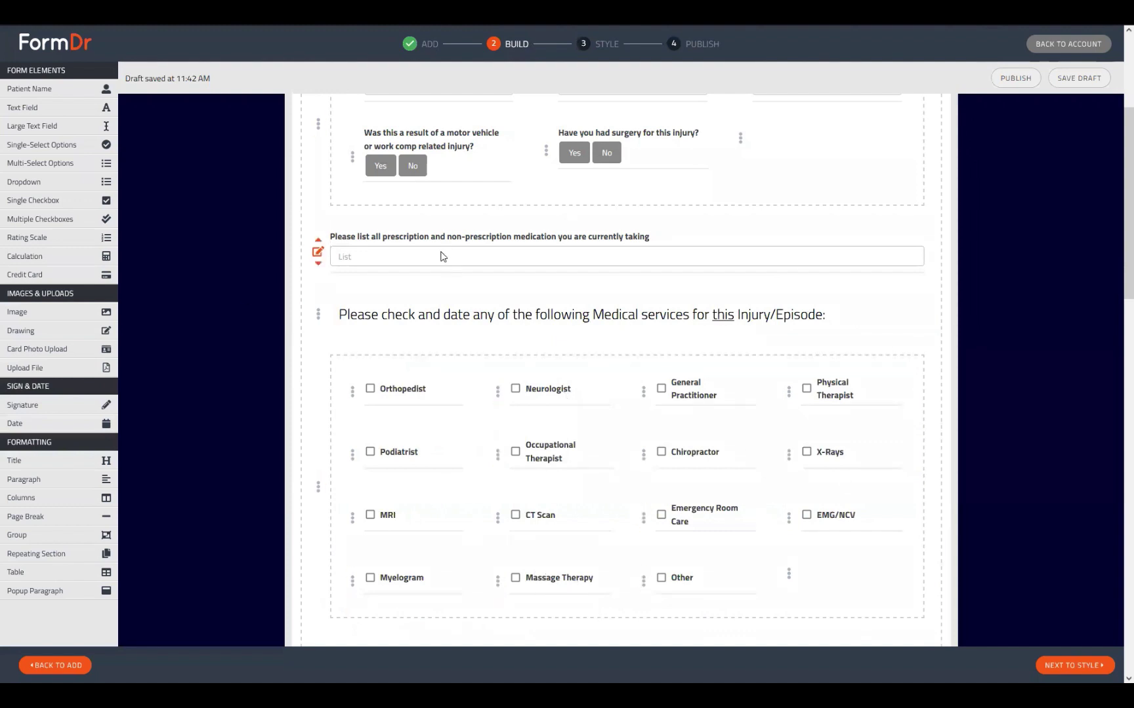
# Step: Check the conditional fields built into the Orthopedist and General Practitioner checkboxes and close their settings
pyautogui.click(354, 394)
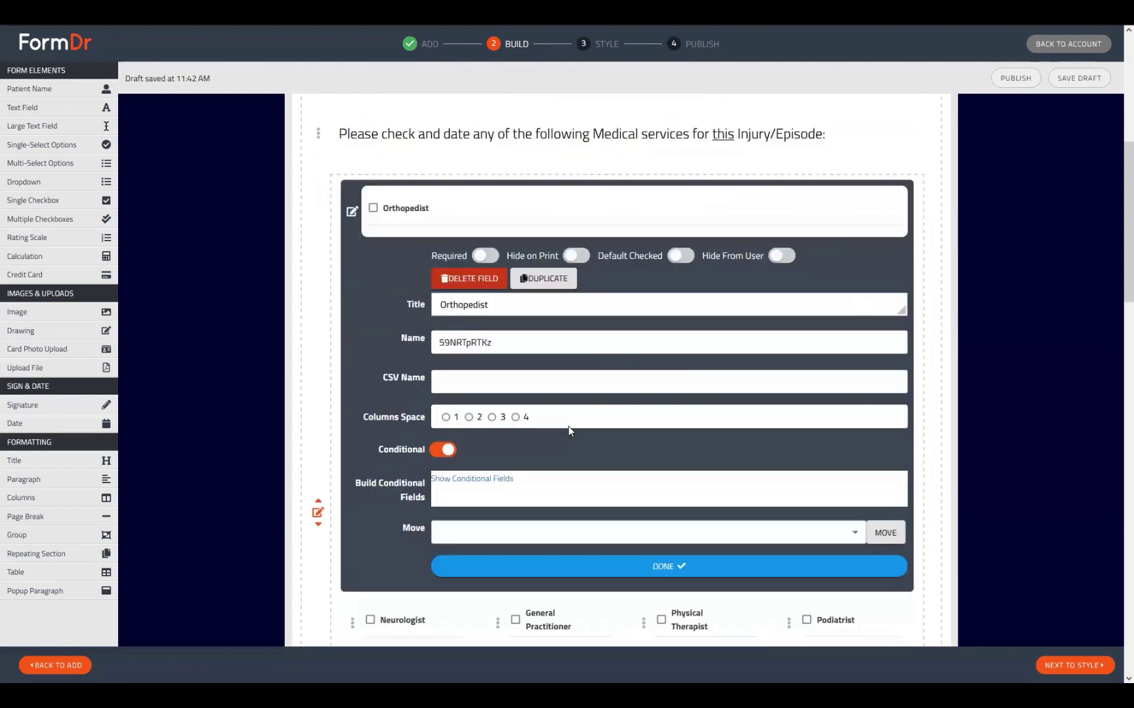
pyautogui.click(351, 213)
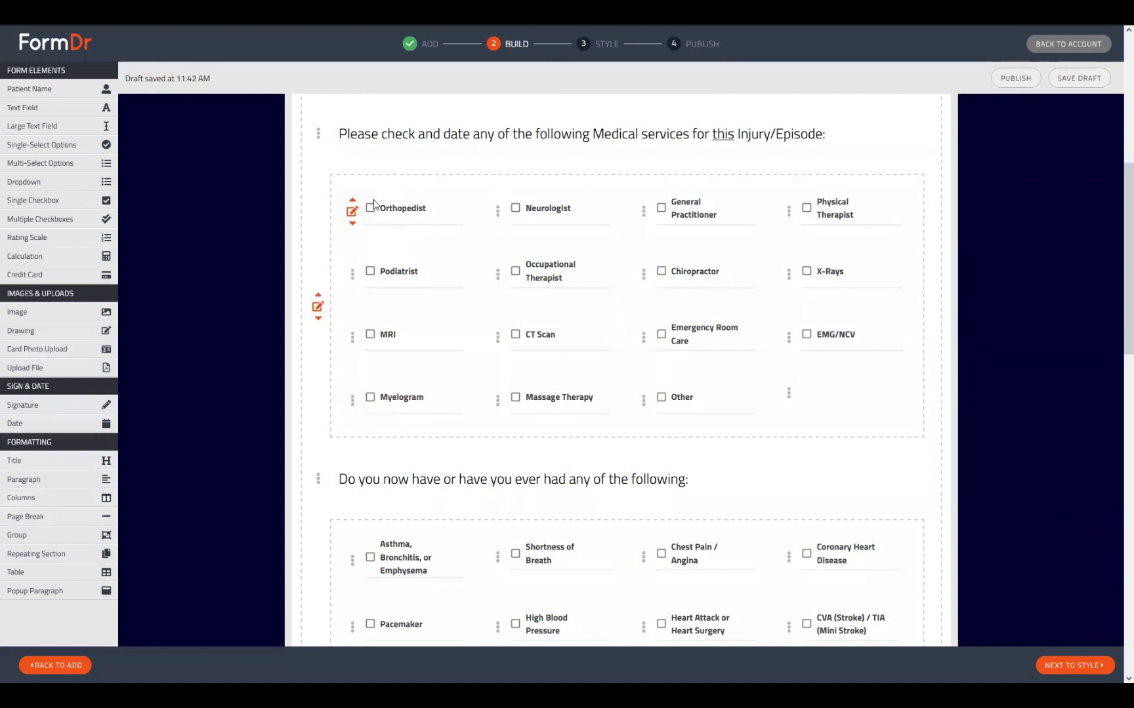
pyautogui.click(352, 212)
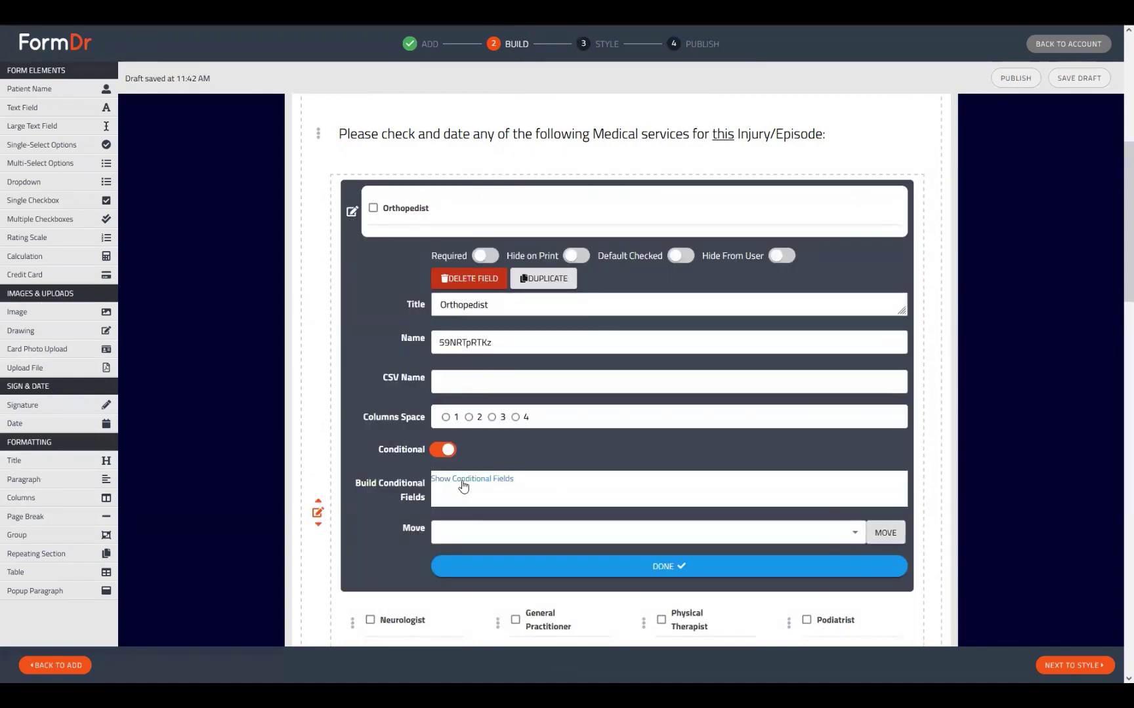
pyautogui.click(461, 480)
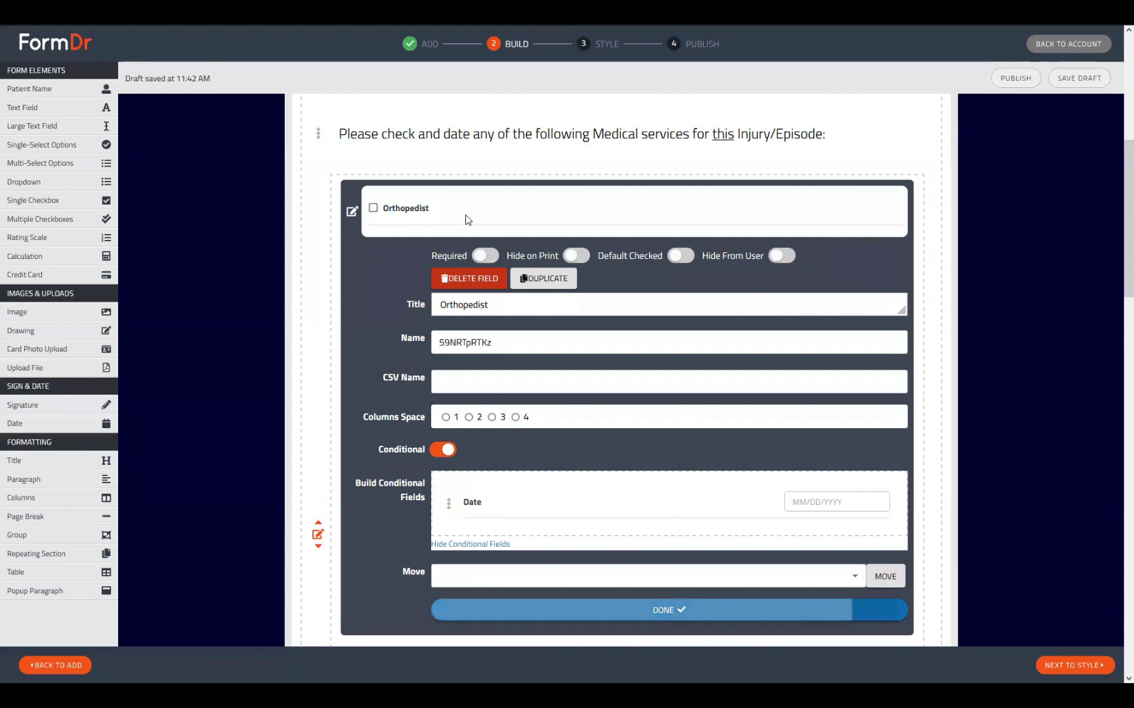
pyautogui.click(468, 220)
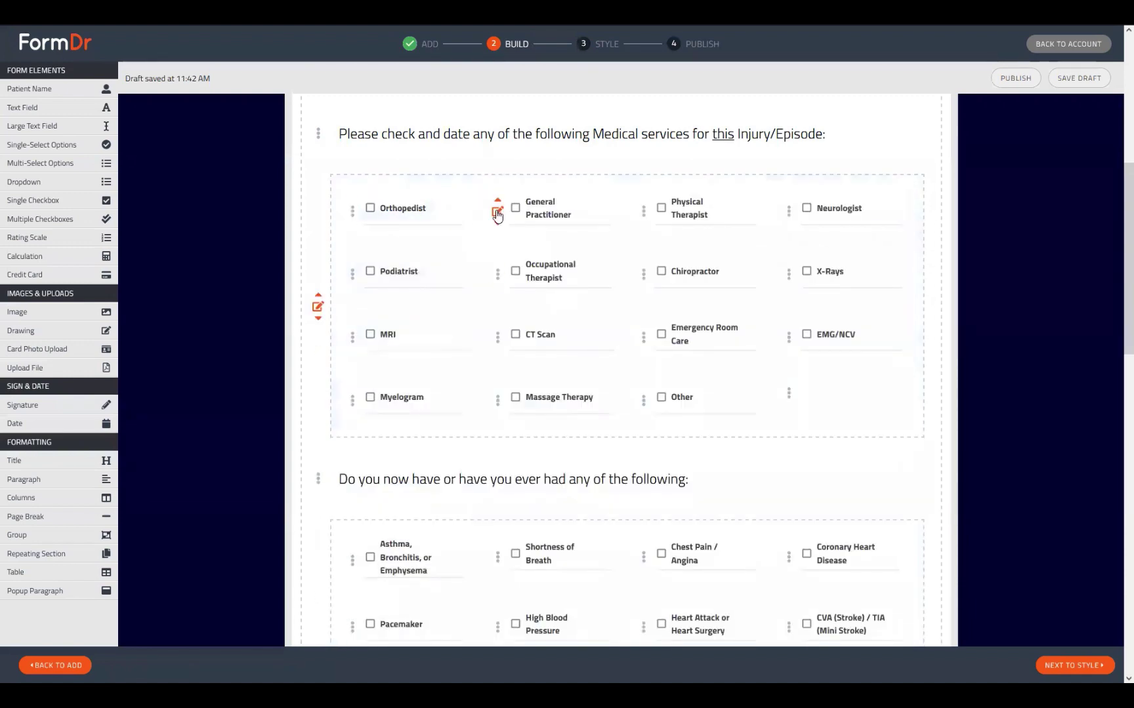
pyautogui.click(497, 212)
pyautogui.click(466, 546)
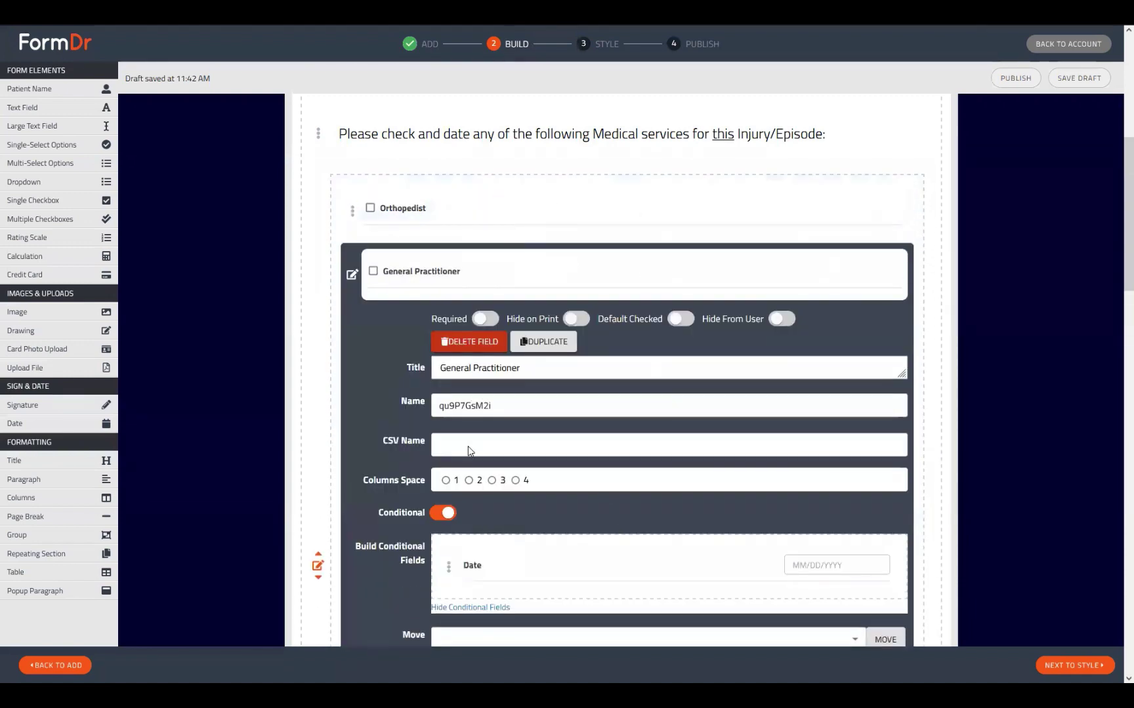
pyautogui.click(353, 276)
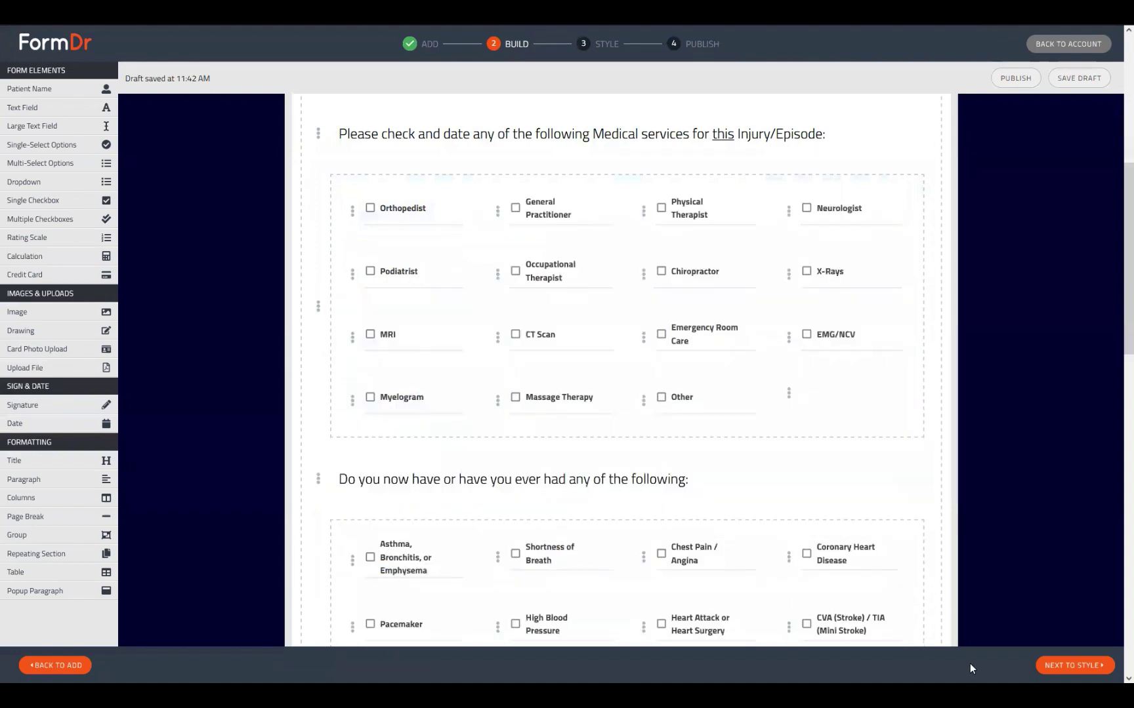
# Step: Preview Medical History in the Style stage and tick the first two rows of medical service checkboxes to test their conditional fields
pyautogui.click(1048, 667)
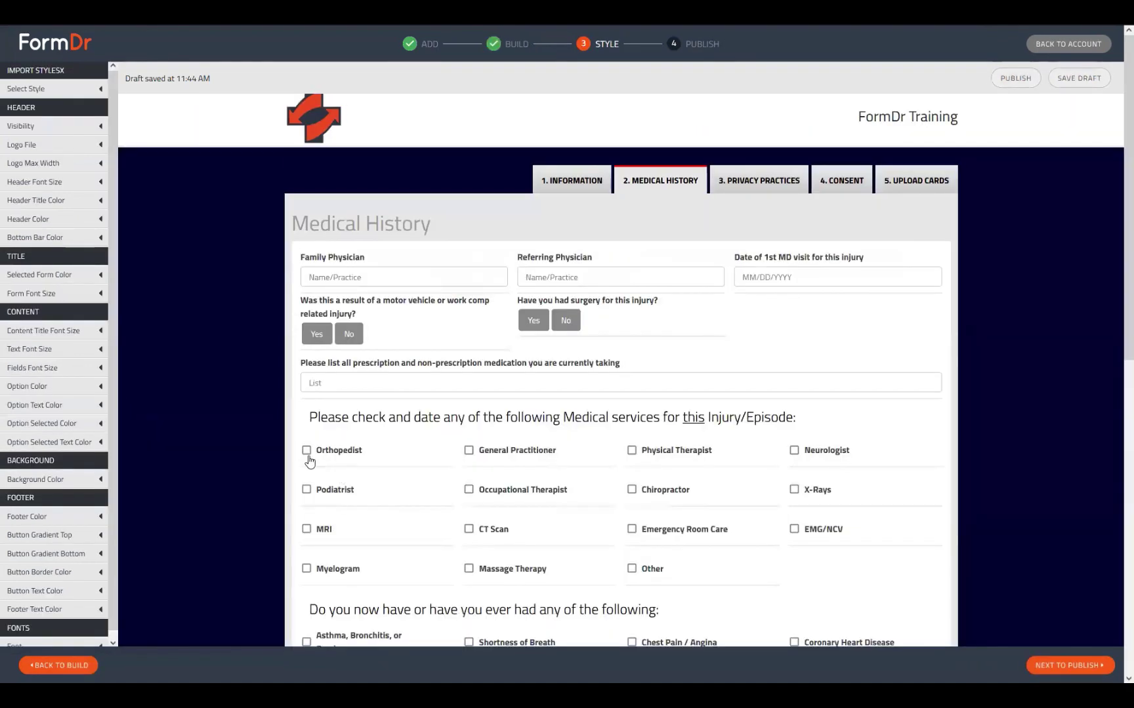
pyautogui.click(307, 453)
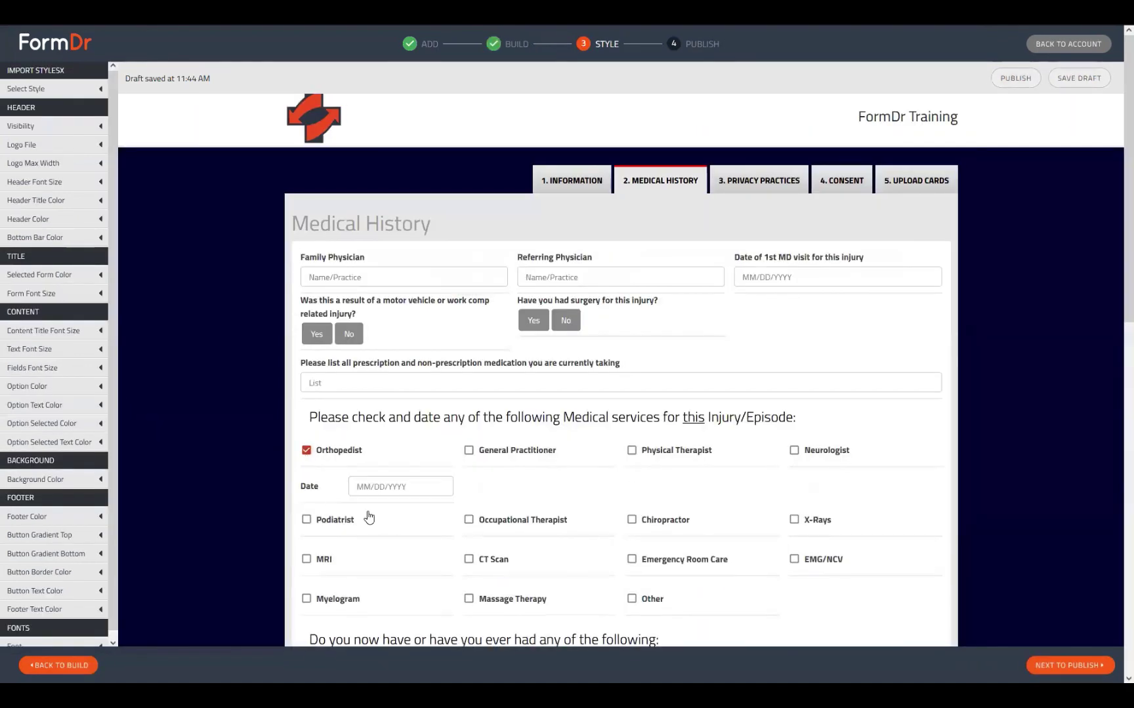
pyautogui.click(468, 452)
pyautogui.click(631, 451)
pyautogui.click(795, 450)
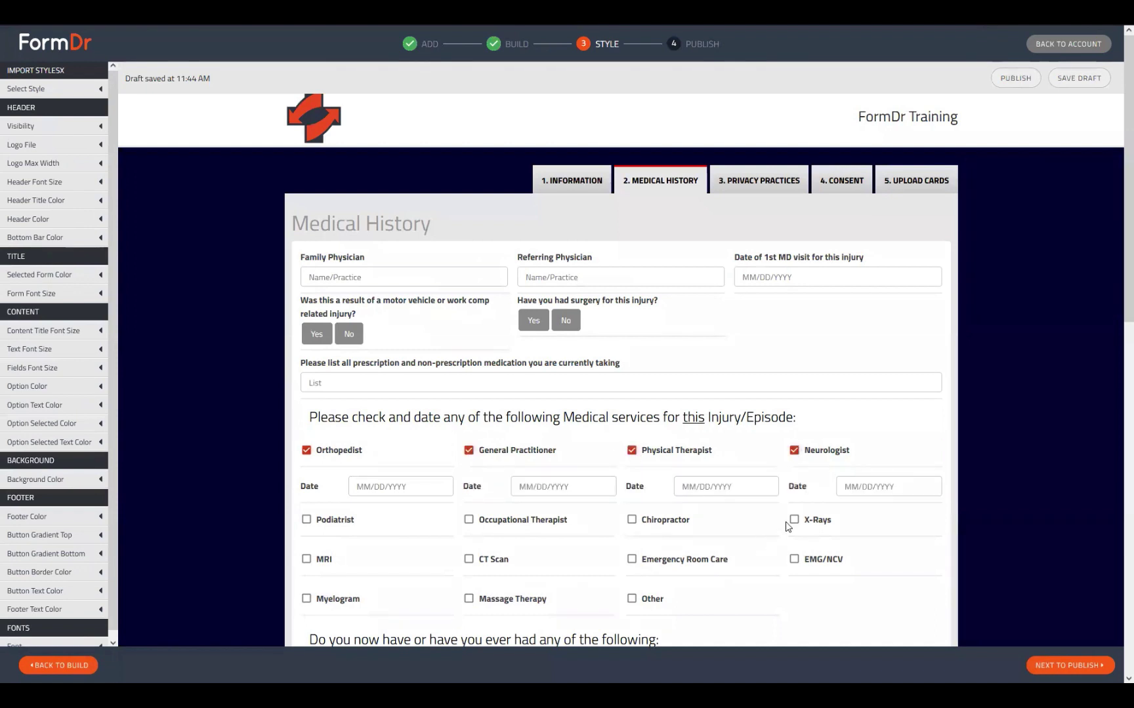
pyautogui.click(793, 520)
pyautogui.click(631, 520)
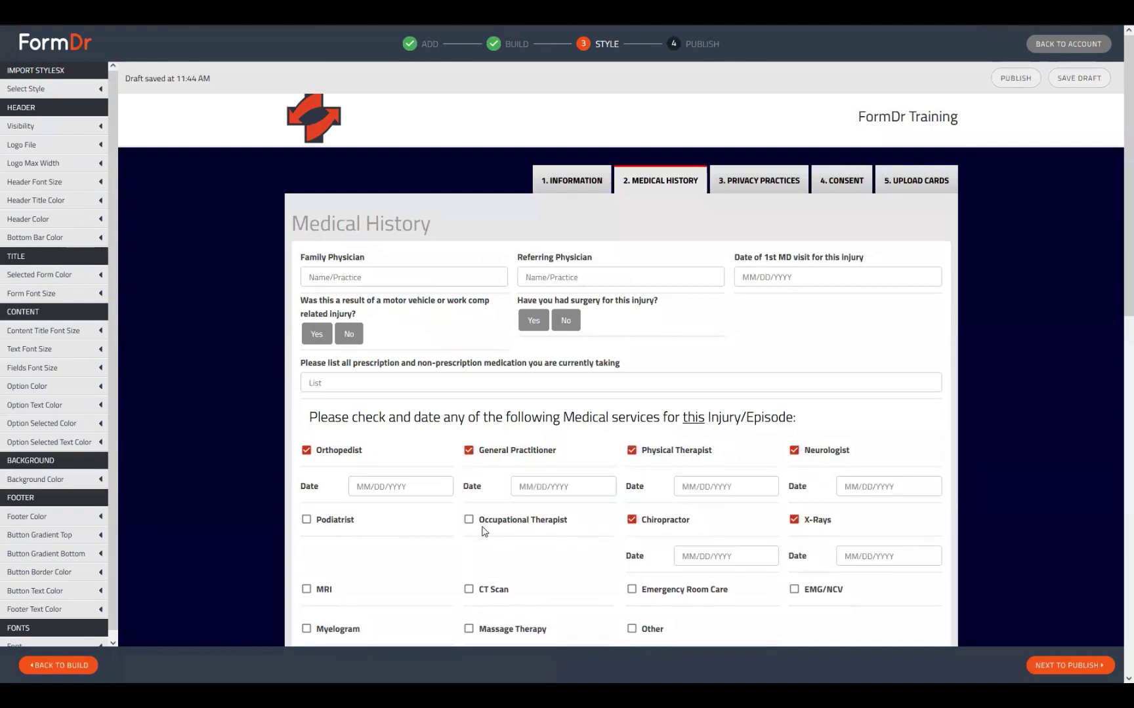
pyautogui.click(469, 521)
pyautogui.click(306, 520)
# Step: Tick MRI, CT Scan, Emergency Room Care and EMG/NCV in the preview to test their conditional fields
pyautogui.scroll(-2, 306, 519)
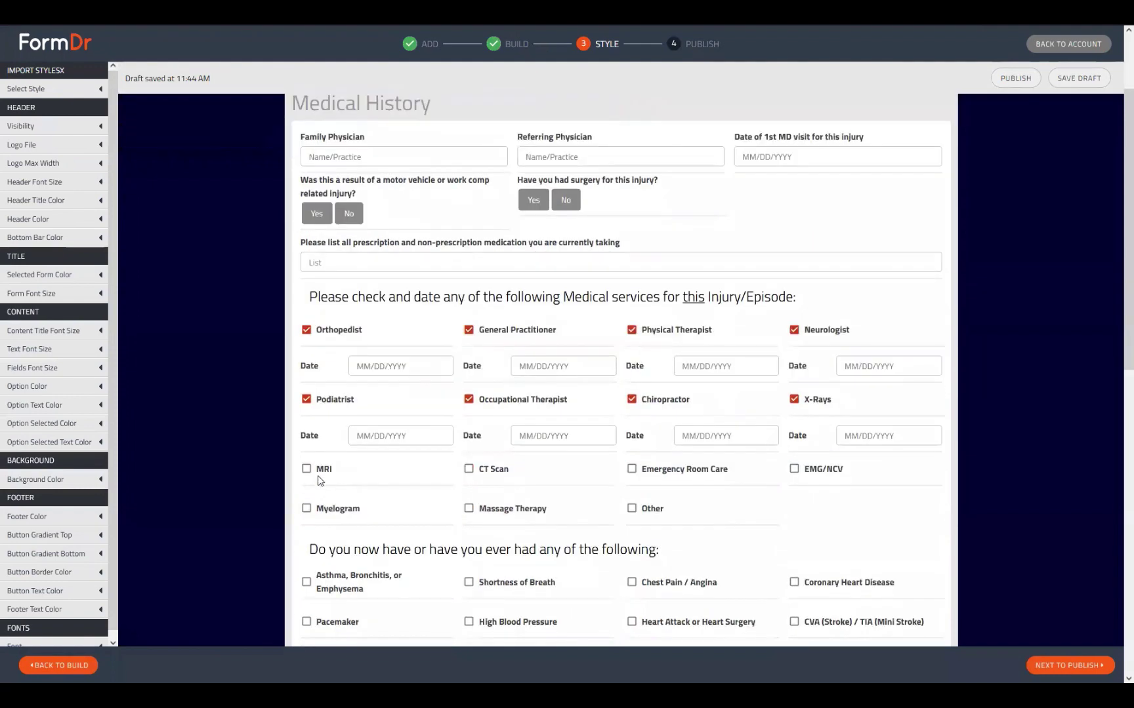
pyautogui.click(306, 468)
pyautogui.click(468, 469)
pyautogui.click(632, 469)
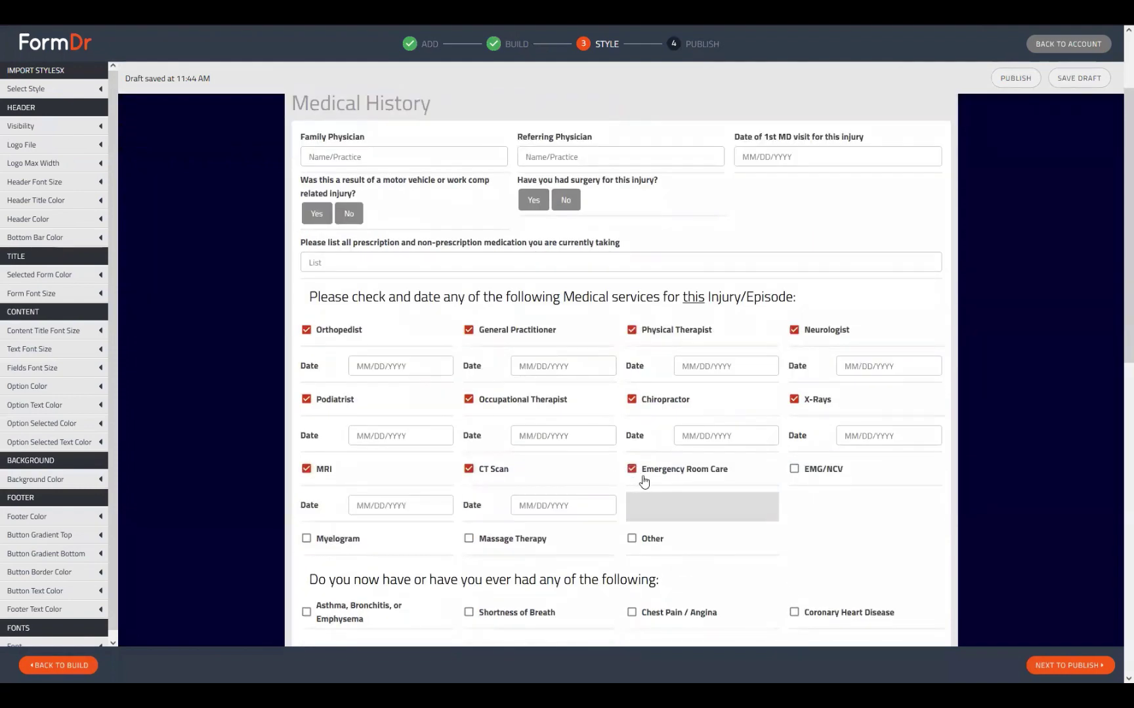
pyautogui.click(794, 469)
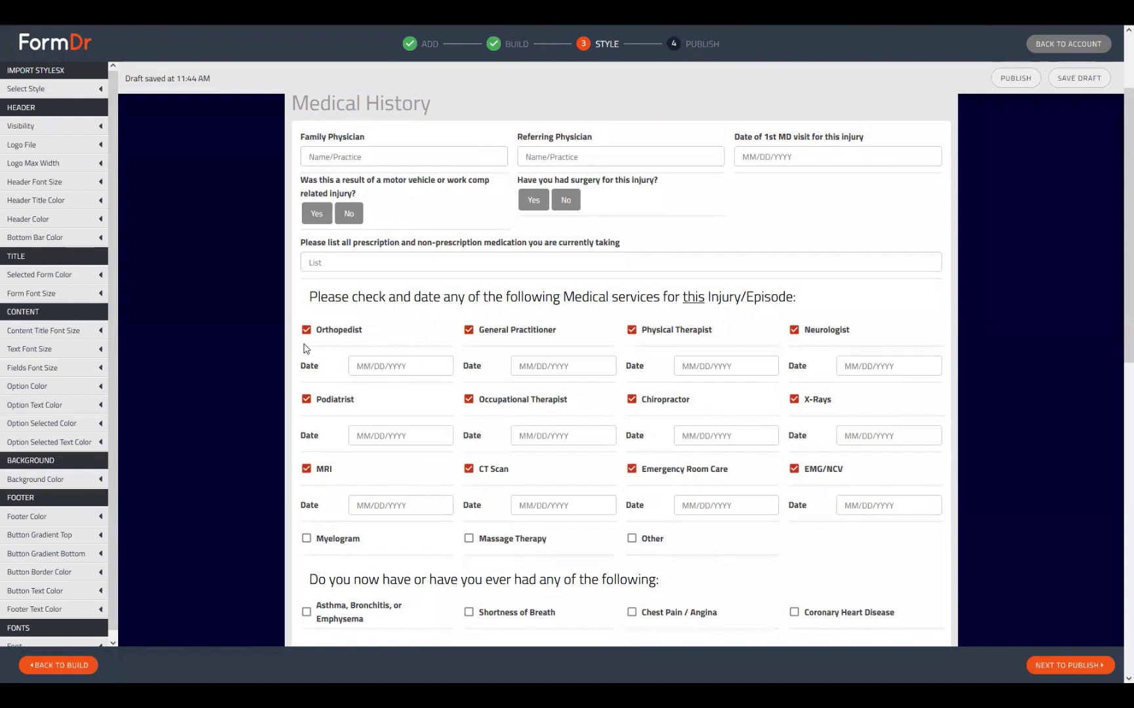
# Step: Return to Build, add a Multiple Checkboxes field between the medication question and the medical services heading, and open its settings
pyautogui.click(86, 665)
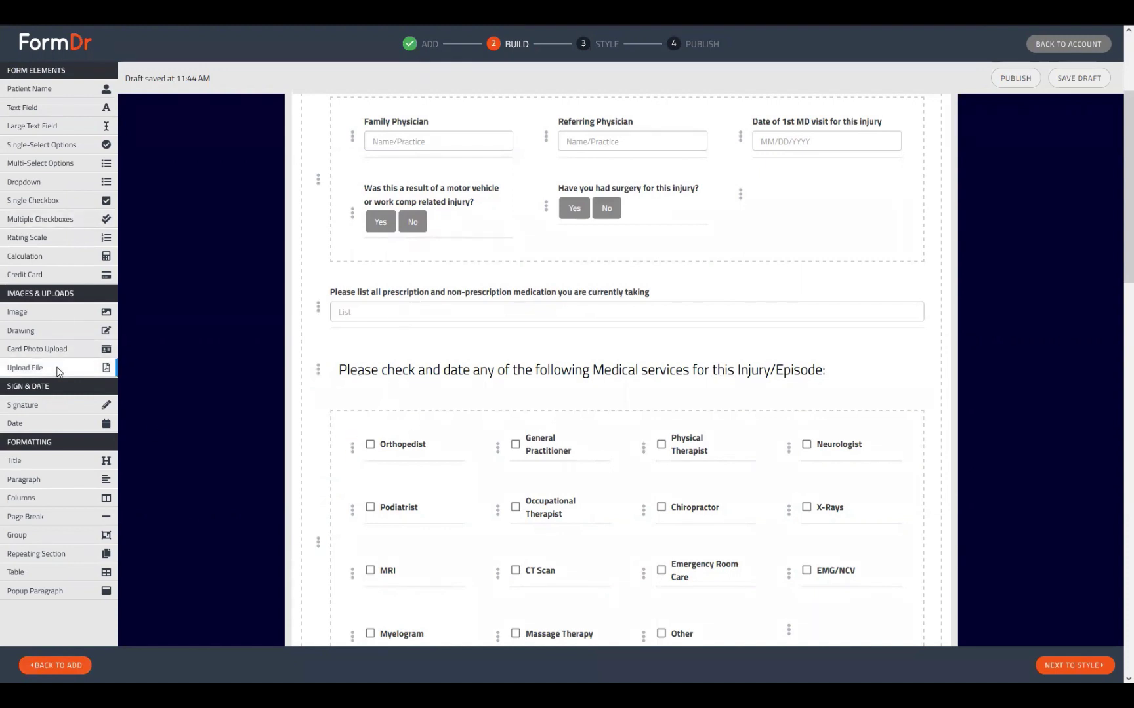
pyautogui.moveTo(53, 219); pyautogui.dragTo(335, 372)
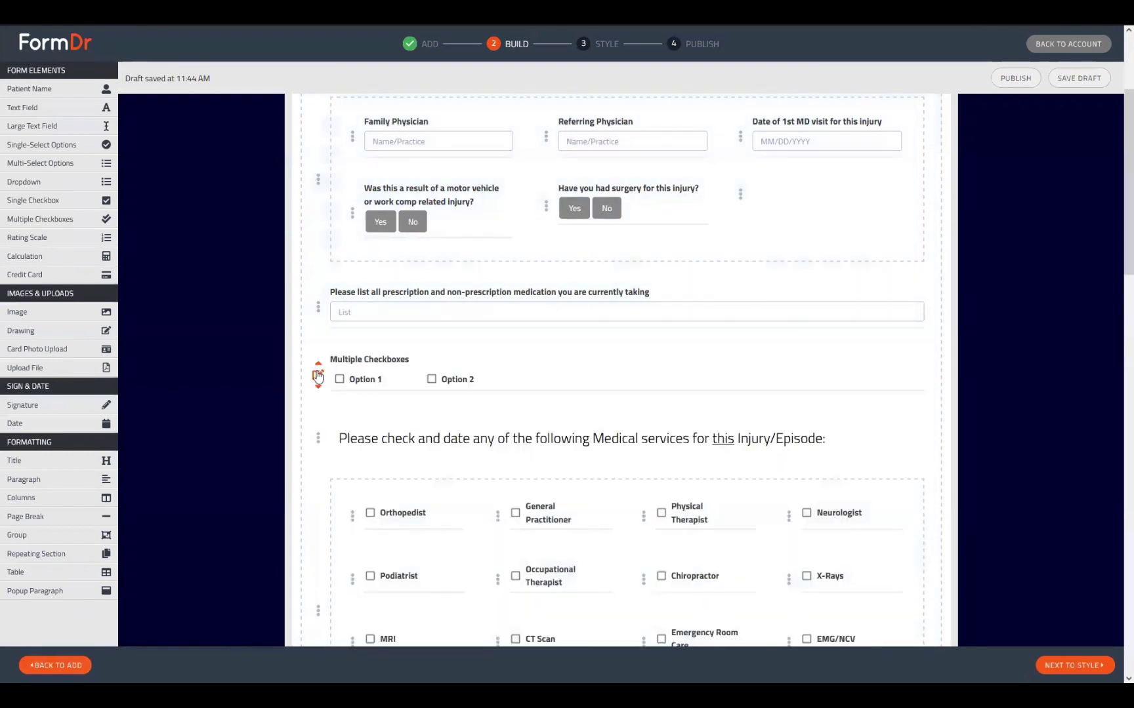
pyautogui.click(318, 376)
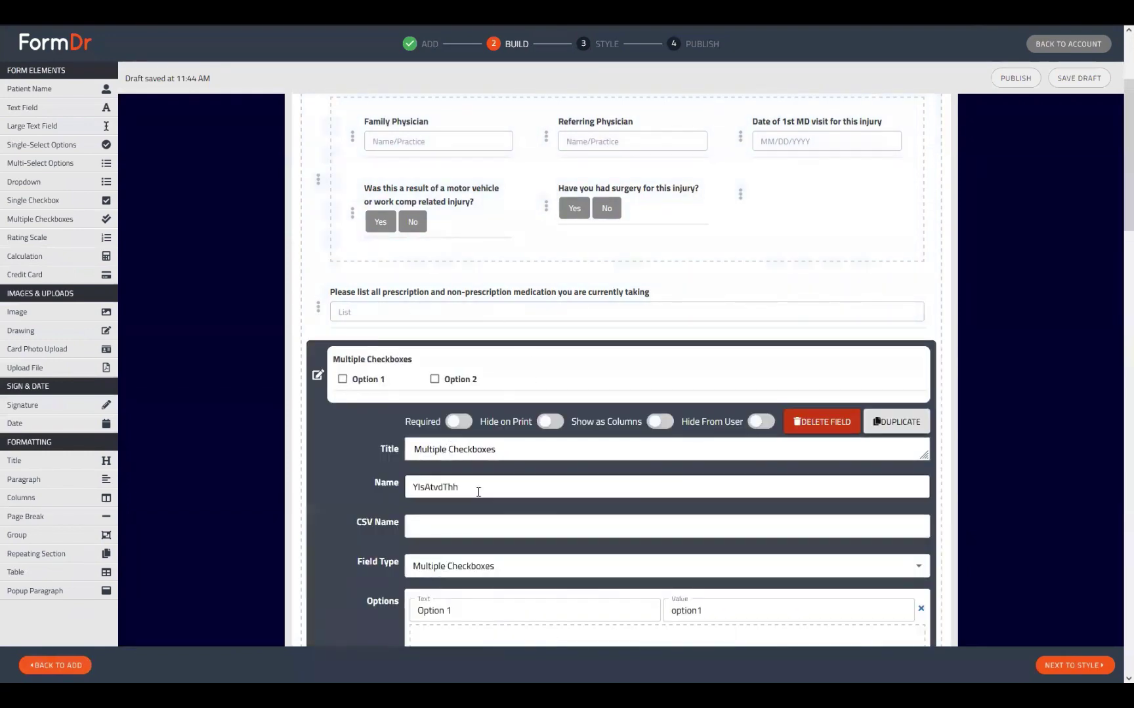
# Step: Add six more options to the Multiple Checkboxes field, for eight options in all
pyautogui.scroll(-3, 458, 537)
pyautogui.click(468, 598)
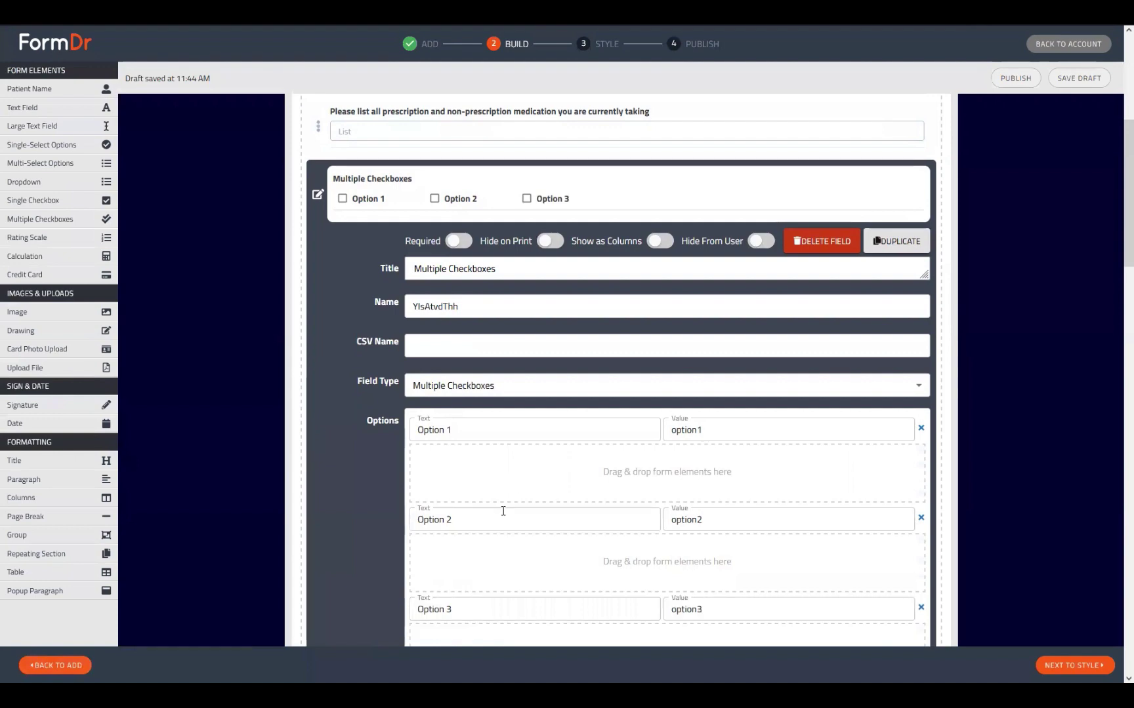
pyautogui.scroll(-1, 459, 597)
pyautogui.click(453, 603)
pyautogui.scroll(-1, 440, 594)
pyautogui.click(450, 612)
pyautogui.scroll(-1, 450, 577)
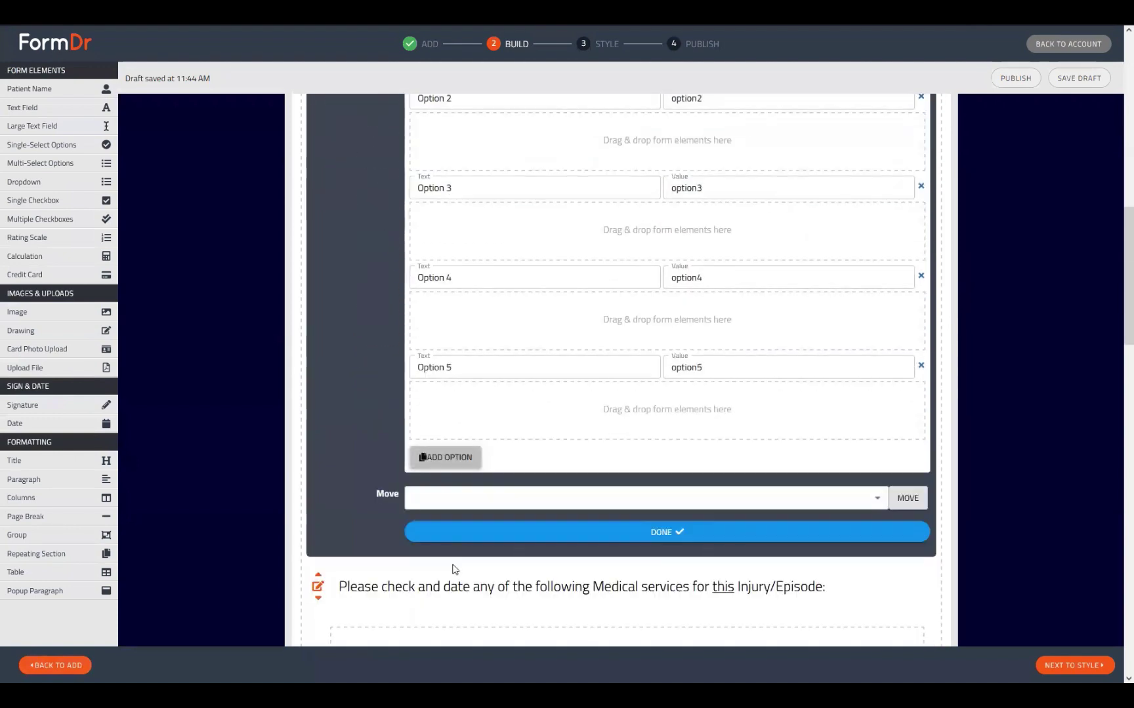
pyautogui.click(453, 459)
pyautogui.click(459, 548)
pyautogui.click(445, 637)
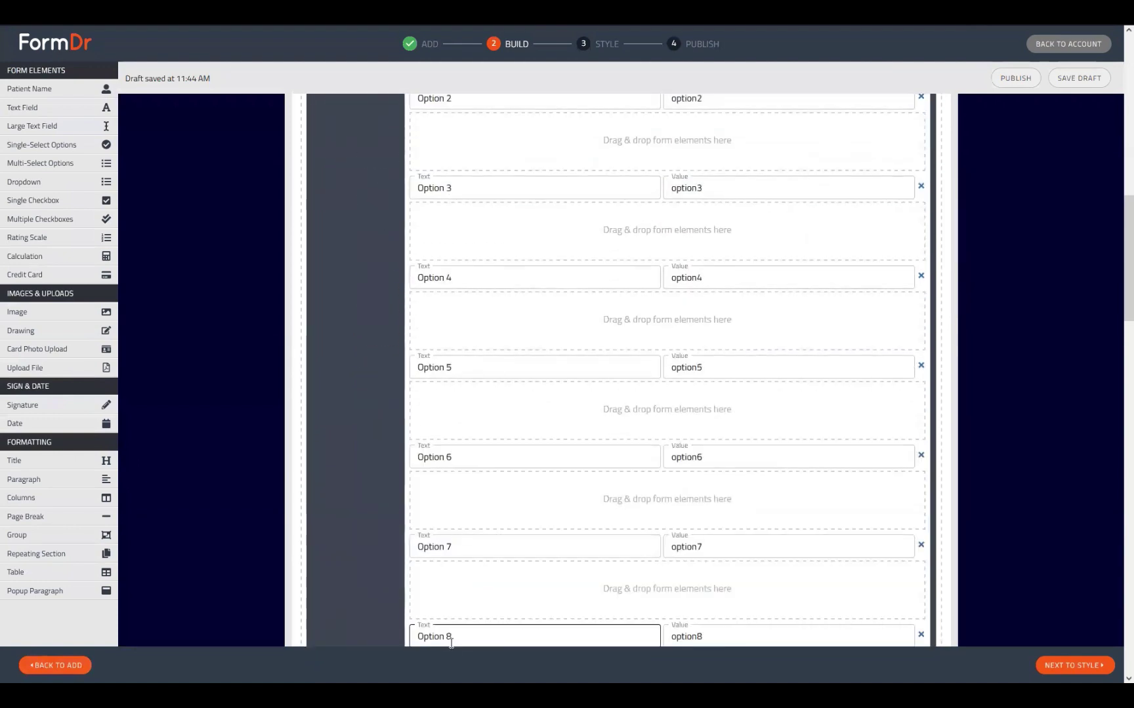
# Step: Show the Multiple Checkboxes field's options as columns and set the number of columns to 4
pyautogui.scroll(8, 504, 554)
pyautogui.scroll(-3, 677, 444)
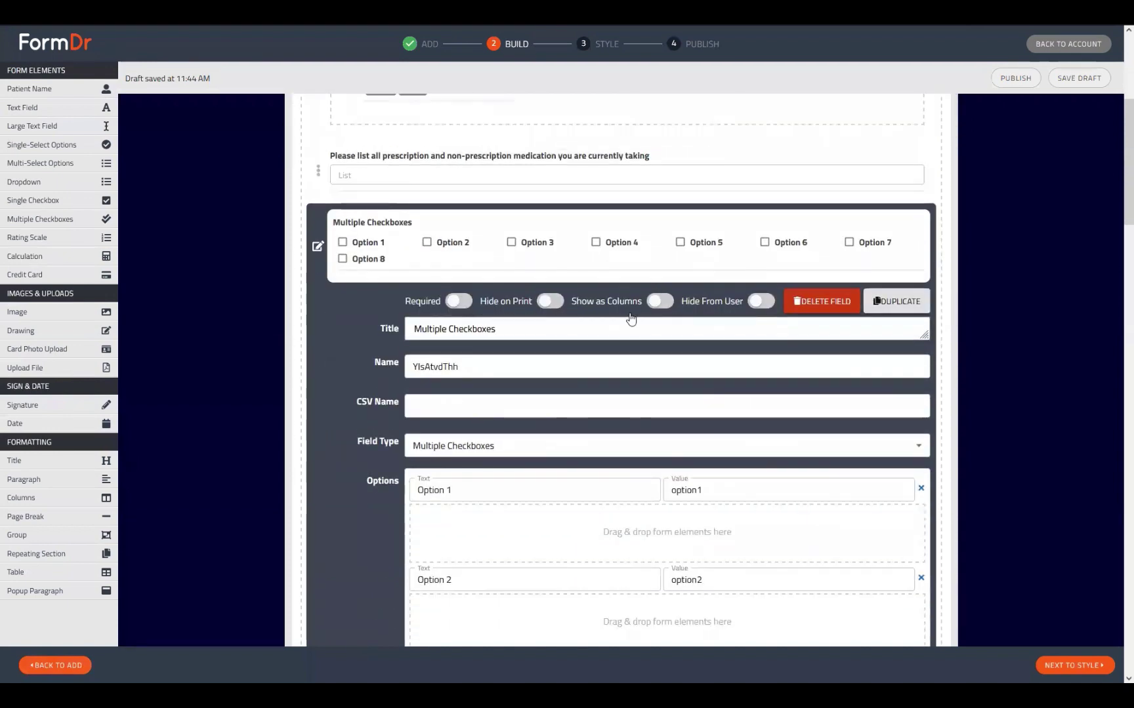
pyautogui.click(650, 302)
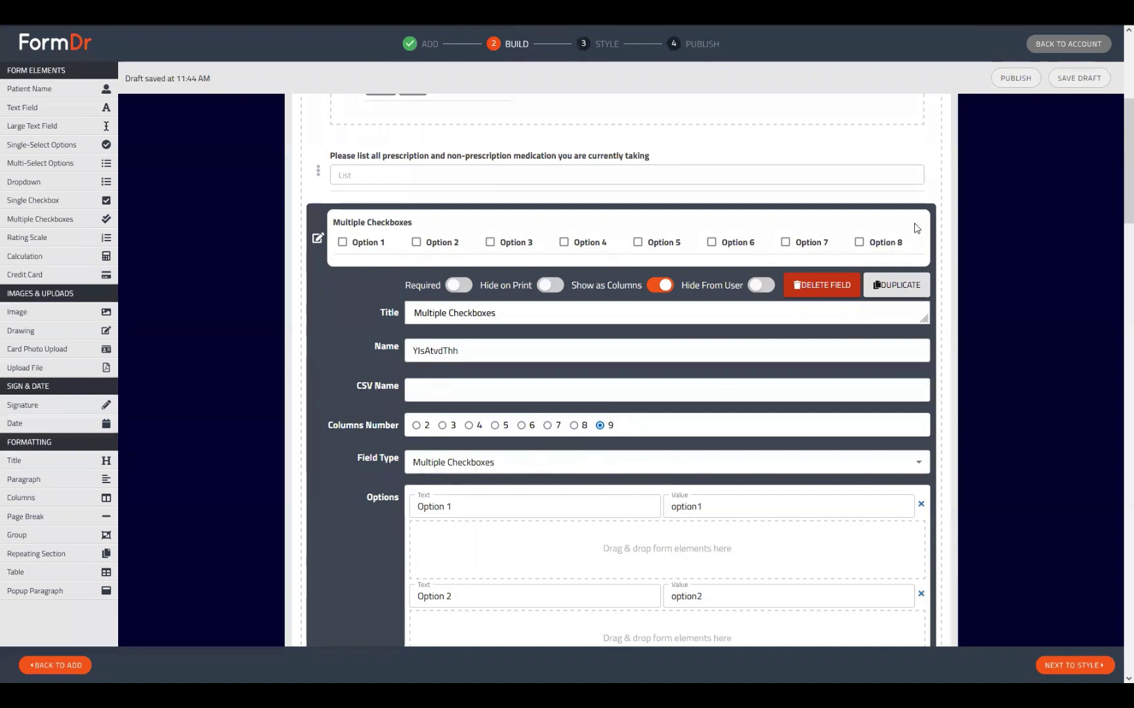
pyautogui.click(469, 425)
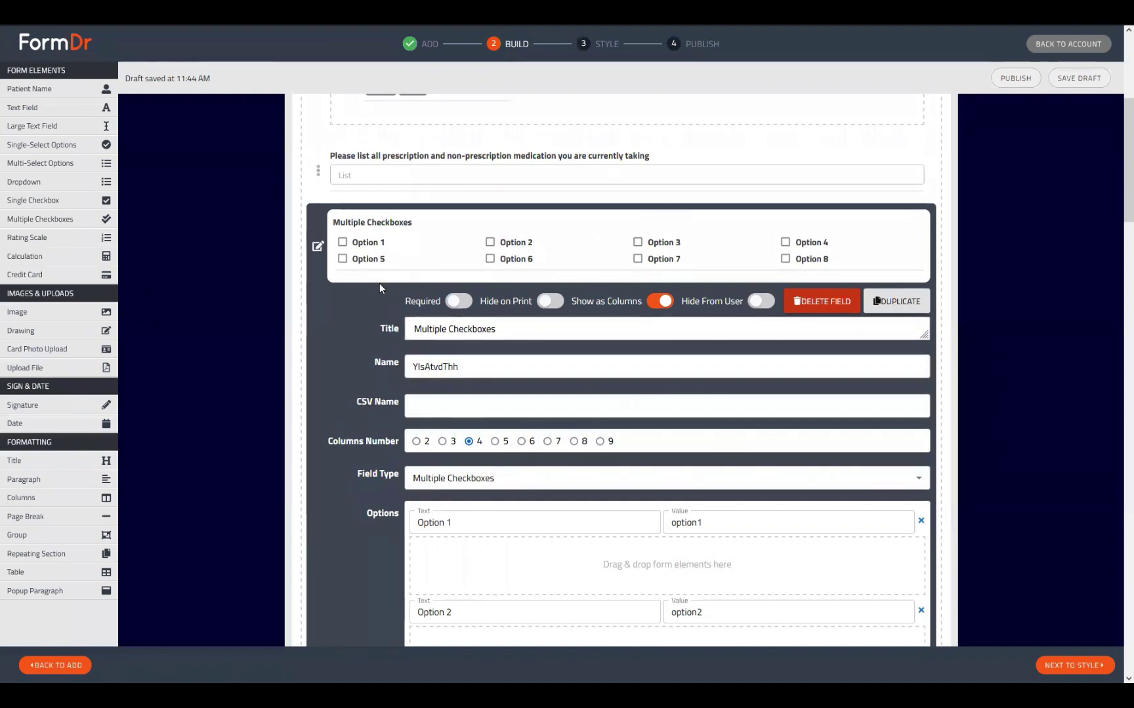
# Step: Add a conditional Text Field beneath each of Options 1 through 6 of the Multiple Checkboxes field
pyautogui.scroll(-3, 387, 423)
pyautogui.moveTo(42, 108); pyautogui.dragTo(478, 385)
pyautogui.moveTo(46, 108); pyautogui.dragTo(511, 482)
pyautogui.scroll(-2, 511, 482)
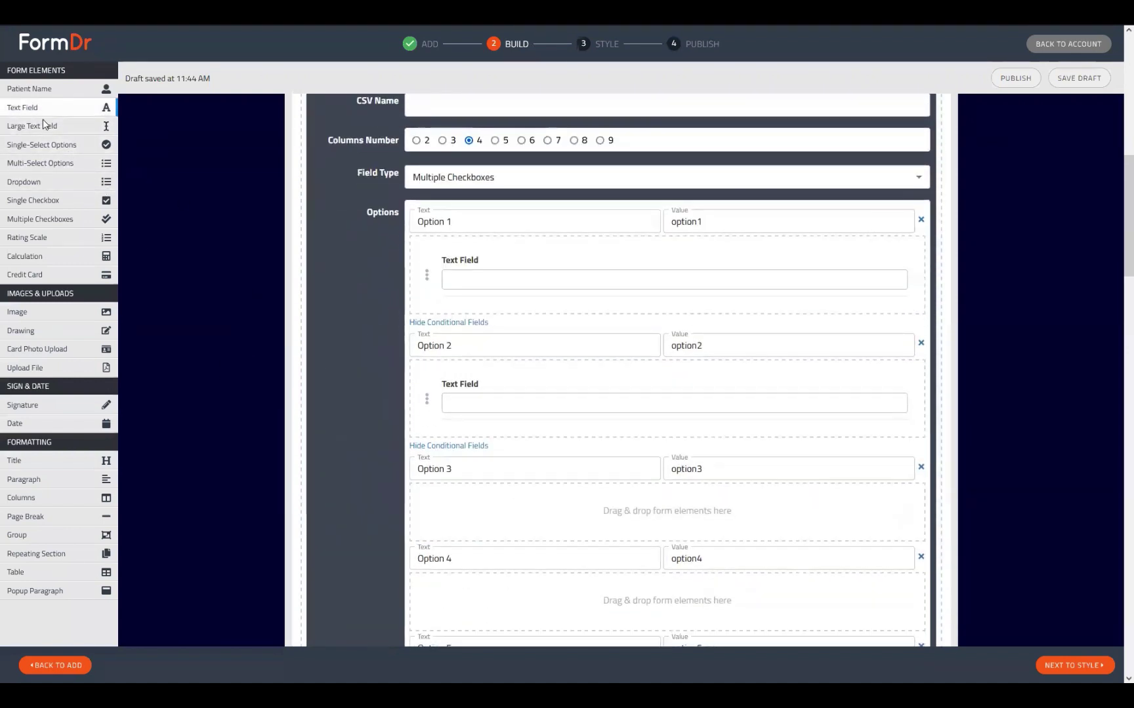
pyautogui.moveTo(41, 109); pyautogui.dragTo(471, 509)
pyautogui.scroll(-3, 471, 509)
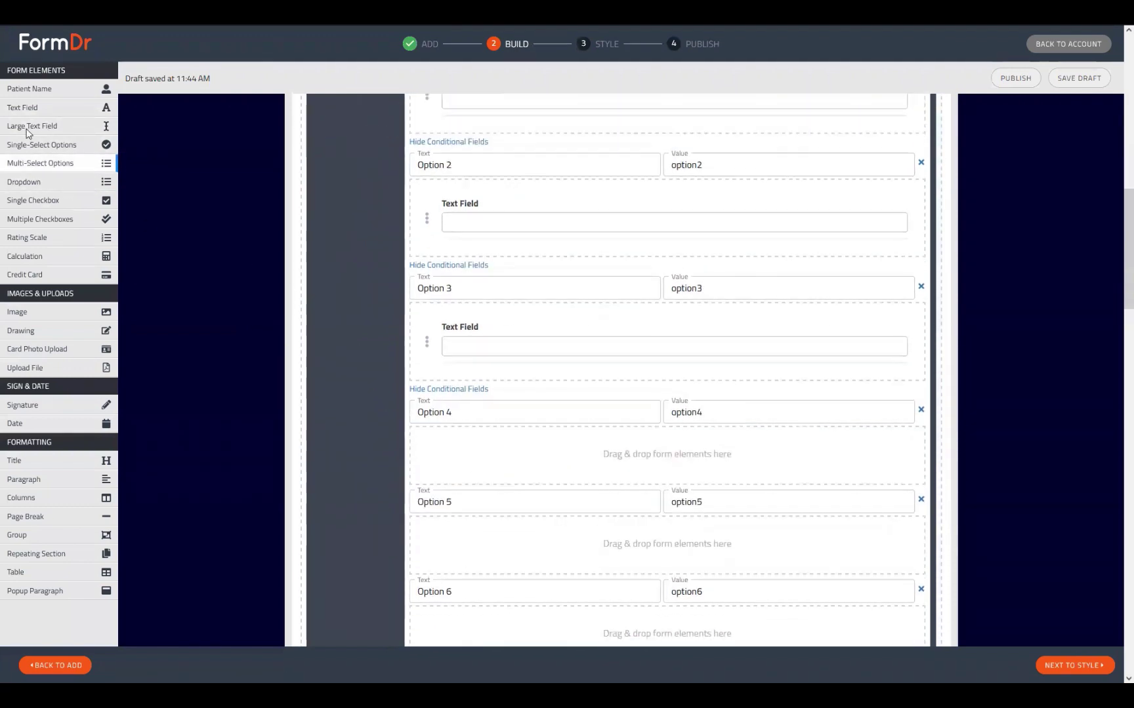
pyautogui.moveTo(42, 107); pyautogui.dragTo(494, 471)
pyautogui.scroll(-3, 347, 392)
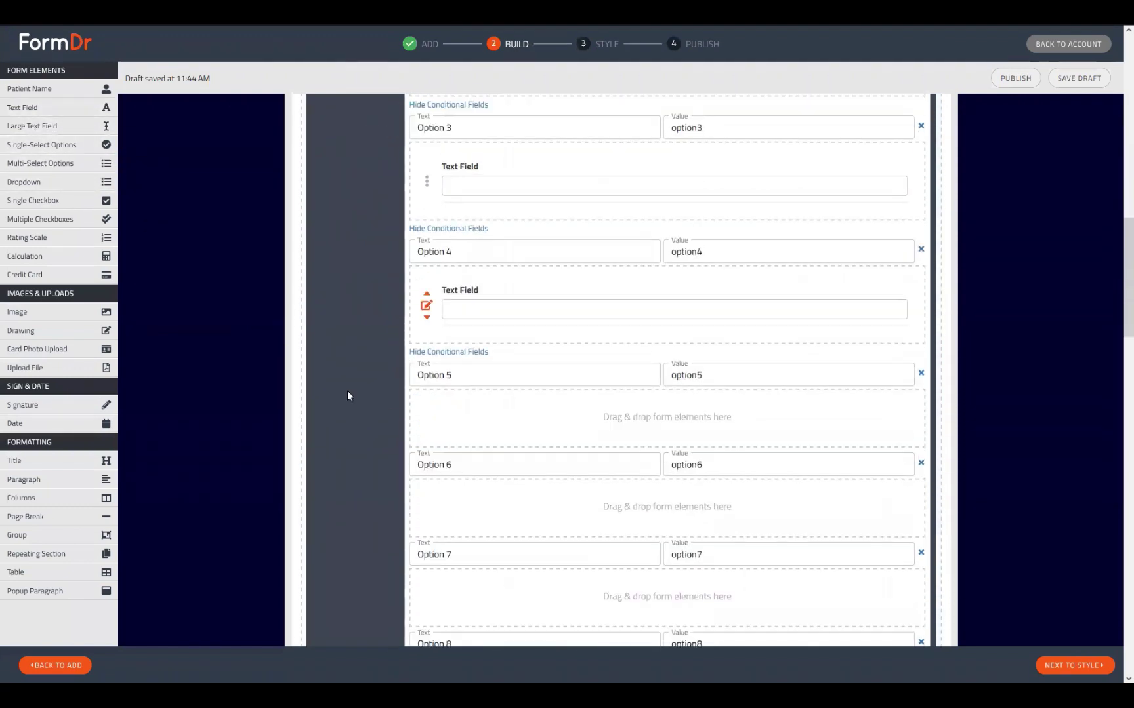
pyautogui.moveTo(42, 108); pyautogui.dragTo(516, 422)
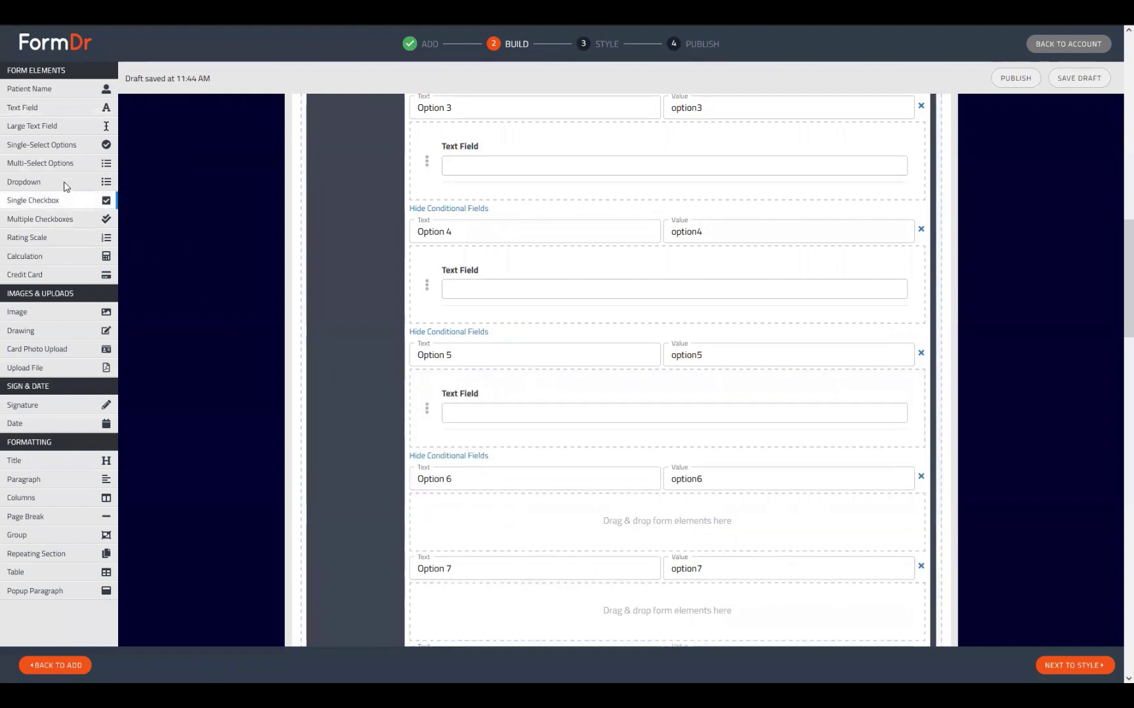
pyautogui.moveTo(42, 108); pyautogui.dragTo(514, 529)
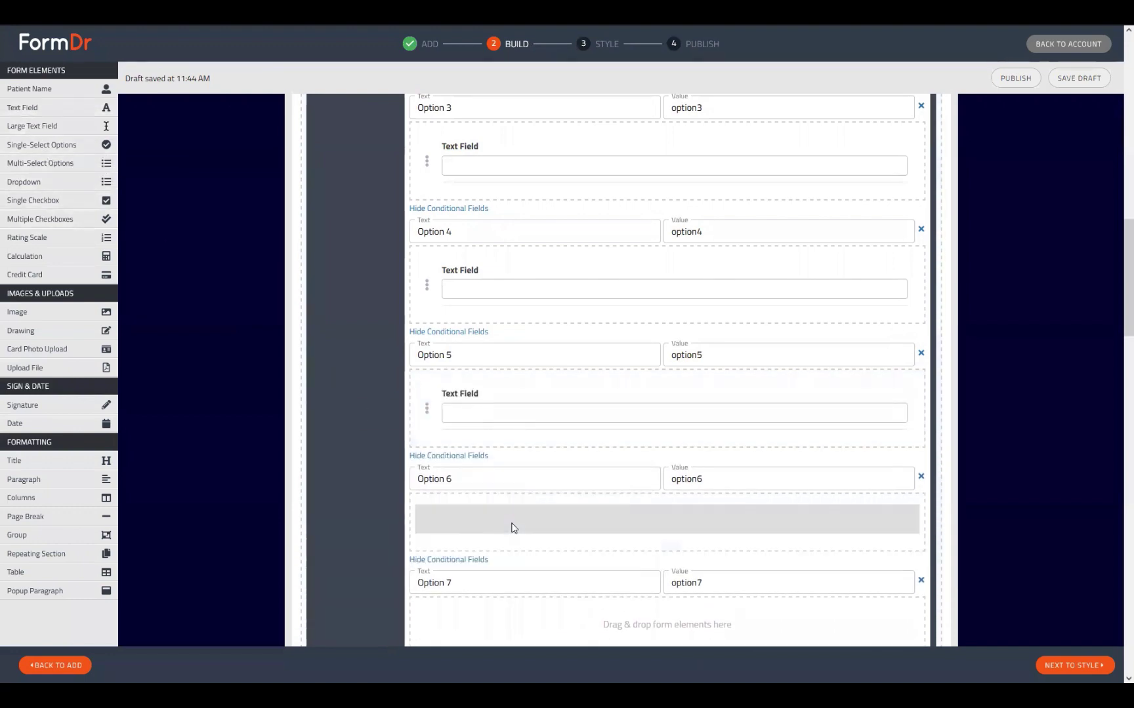
# Step: Rename Option 1 to Cancer and Option 2 to Diabetes
pyautogui.scroll(5, 481, 395)
pyautogui.scroll(1, 471, 286)
pyautogui.moveTo(471, 282); pyautogui.dragTo(318, 280)
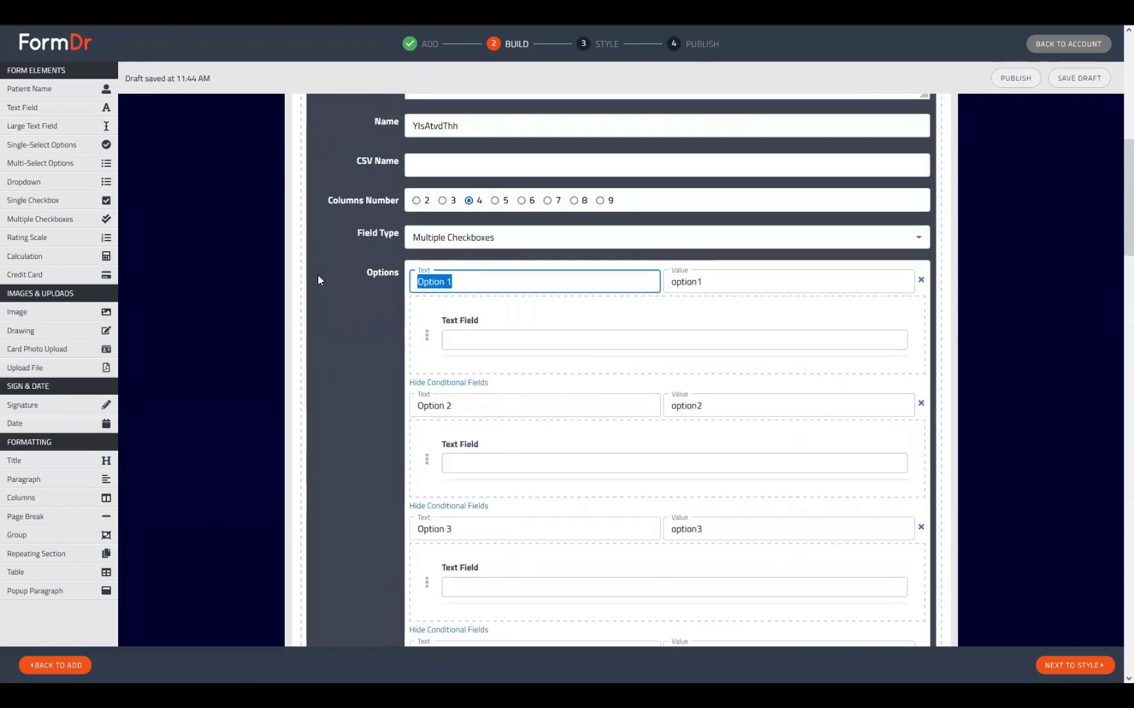
pyautogui.write('Cancer')
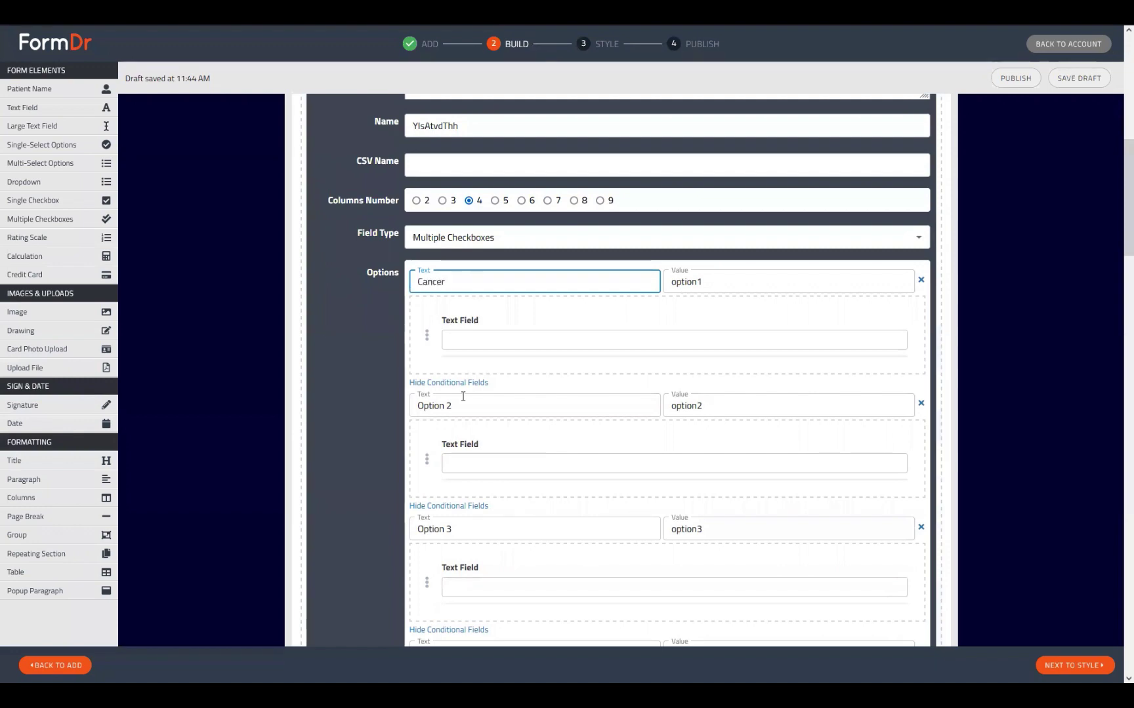
pyautogui.press('Return')
pyautogui.write('Diabes=')
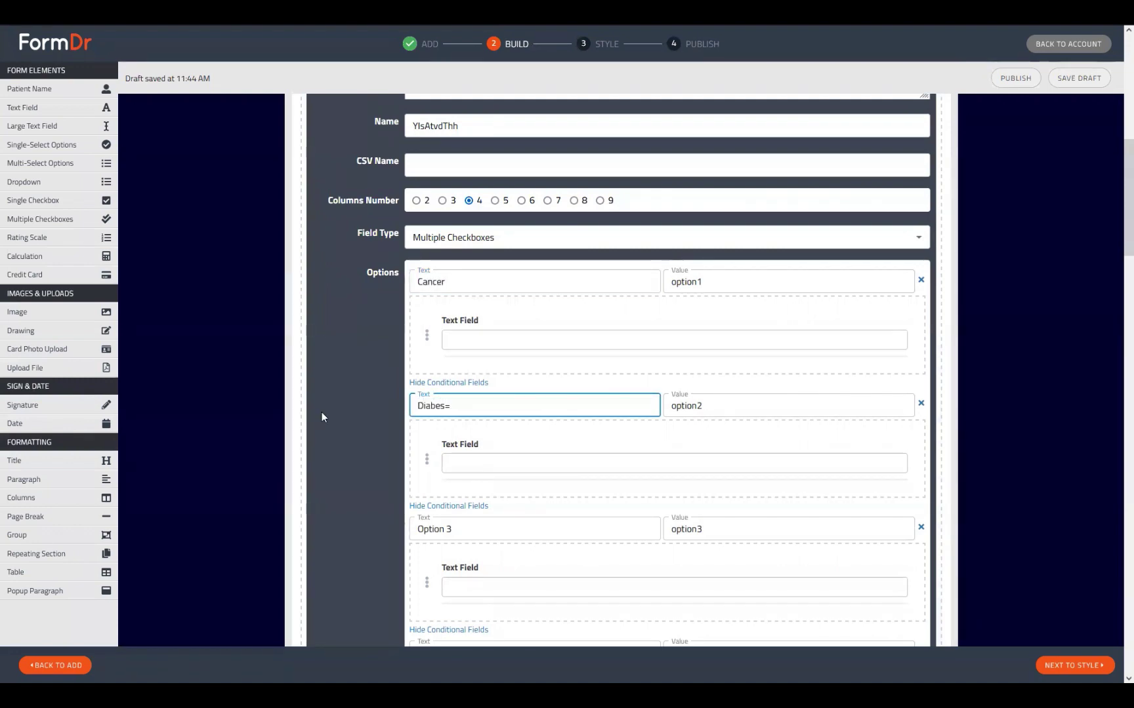
pyautogui.write('te')
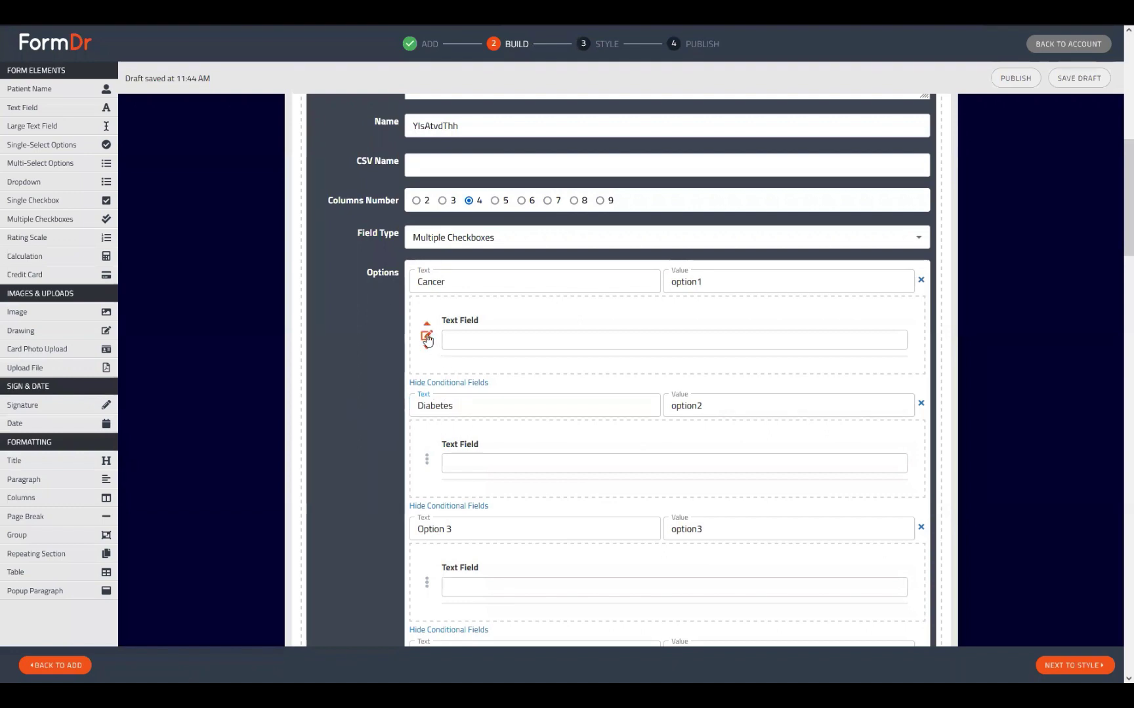
# Step: Title the conditional text fields under Cancer and Diabetes "Type", closing each field's settings
pyautogui.click(426, 336)
pyautogui.tripleClick(540, 430)
pyautogui.write('EE')
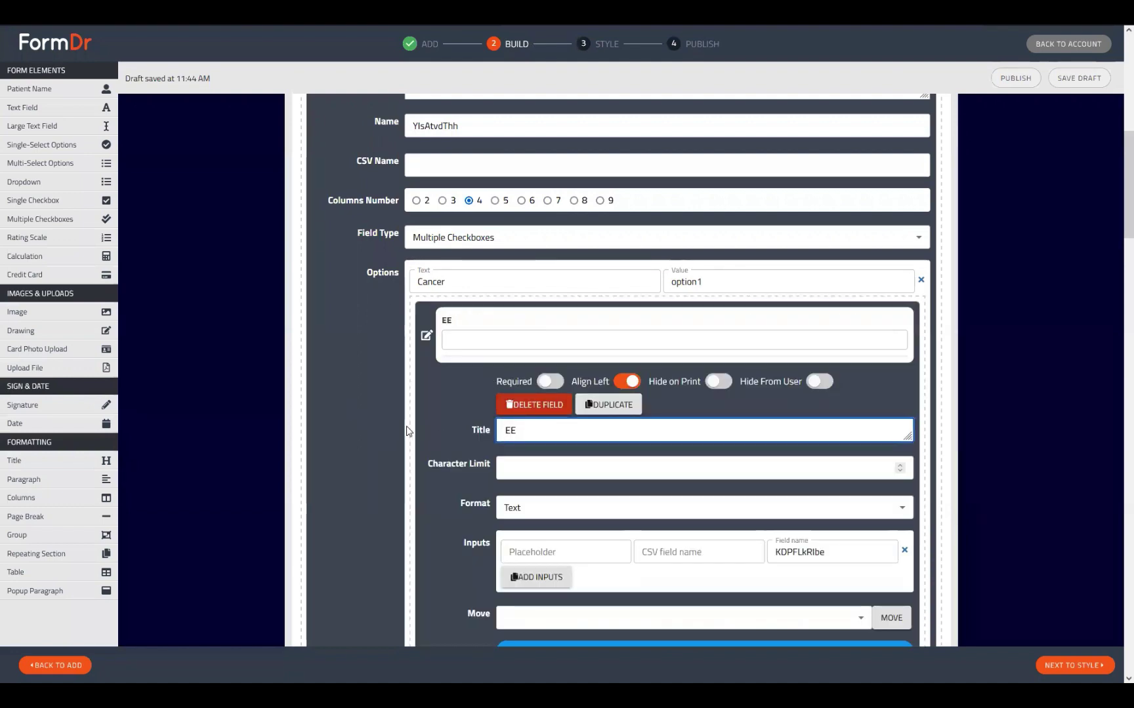
pyautogui.press('BackSpace')
pyautogui.write('Type')
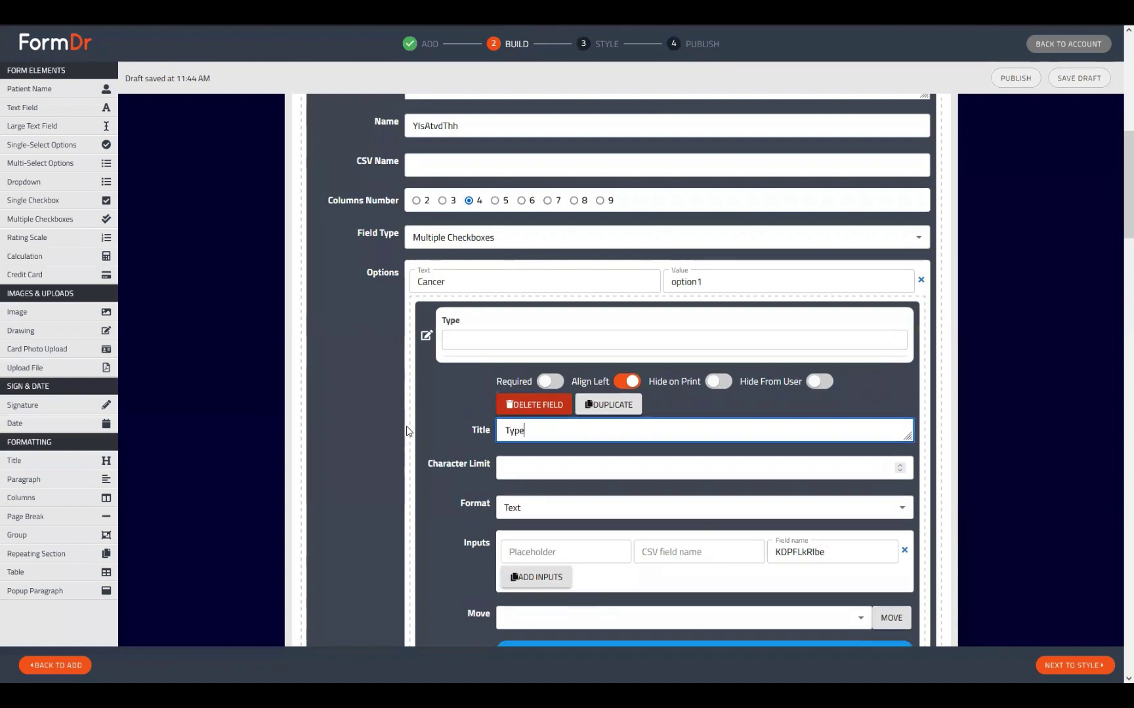
pyautogui.click(427, 336)
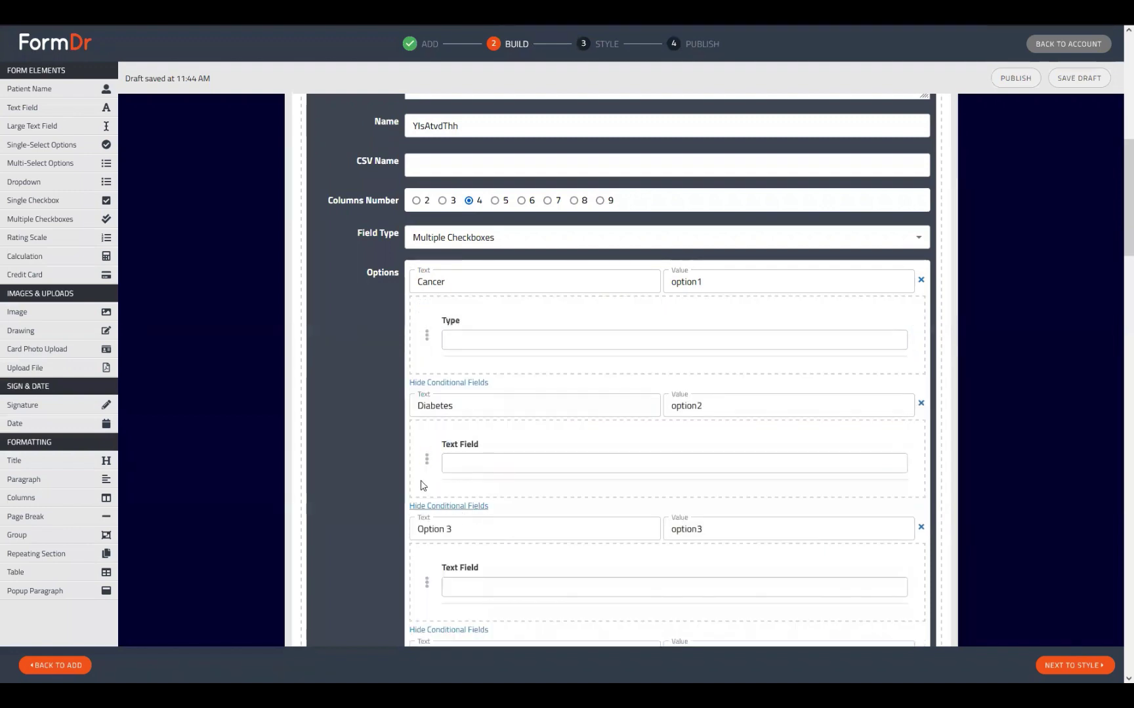
pyautogui.click(426, 460)
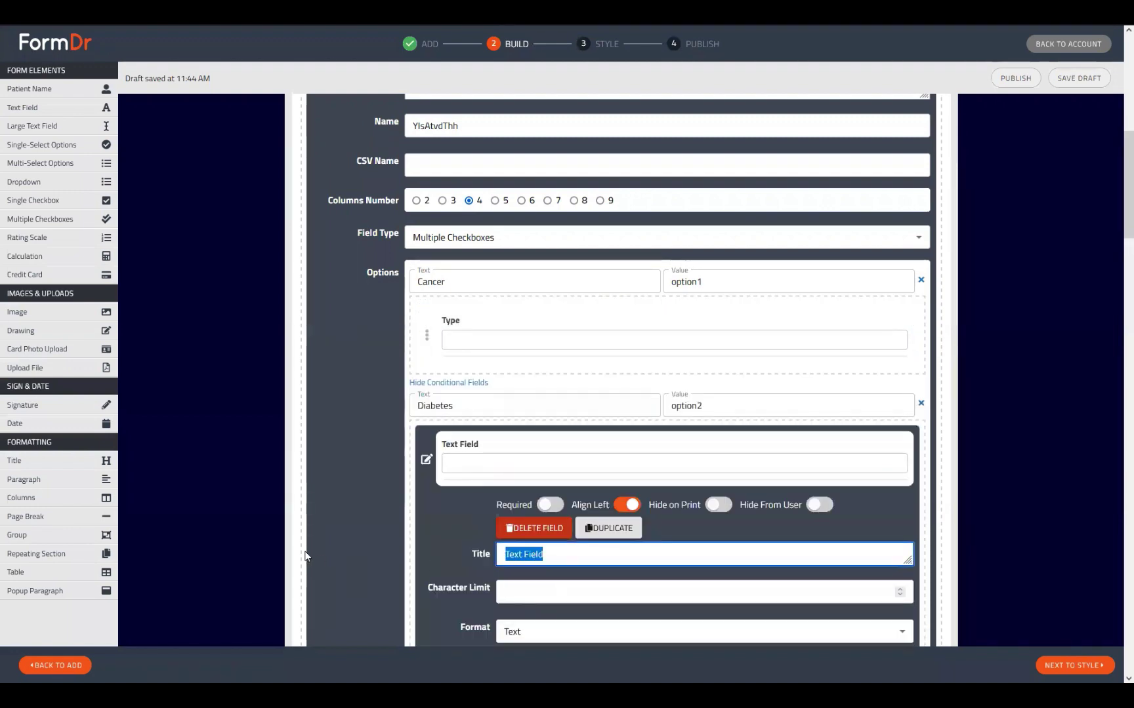
pyautogui.write('Type')
pyautogui.click(428, 459)
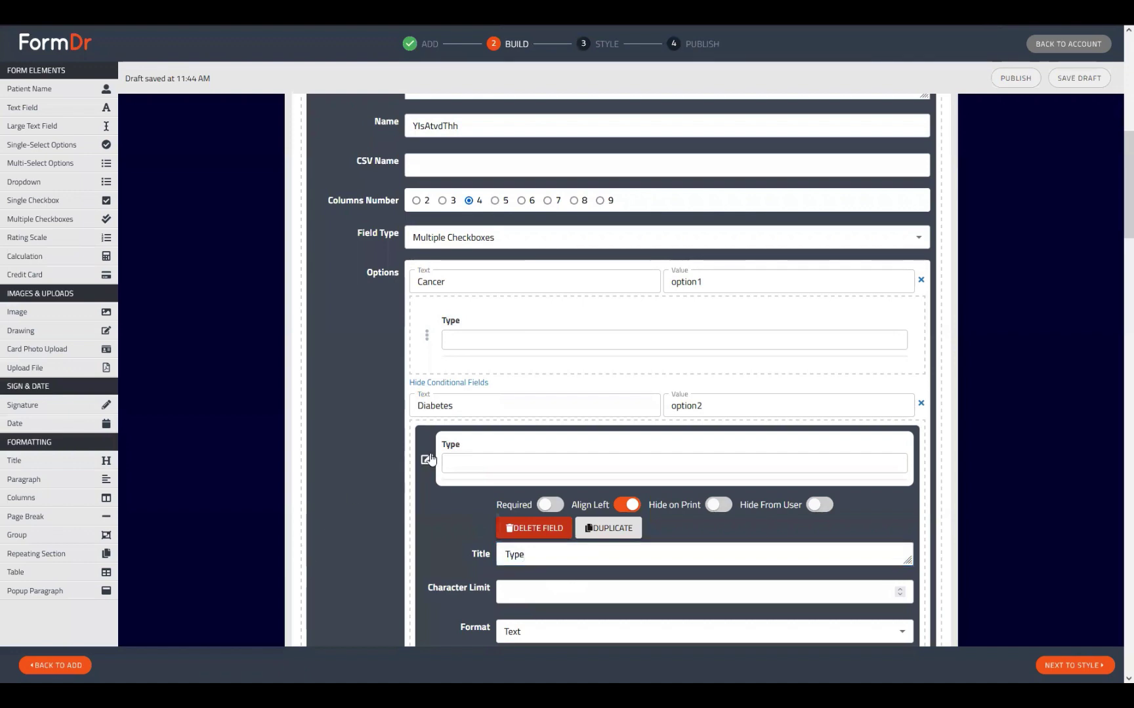
# Step: Add a conditional Text Field beneath Option 7 and Option 8, and close the Multiple Checkboxes field's settings
pyautogui.scroll(-6, 542, 296)
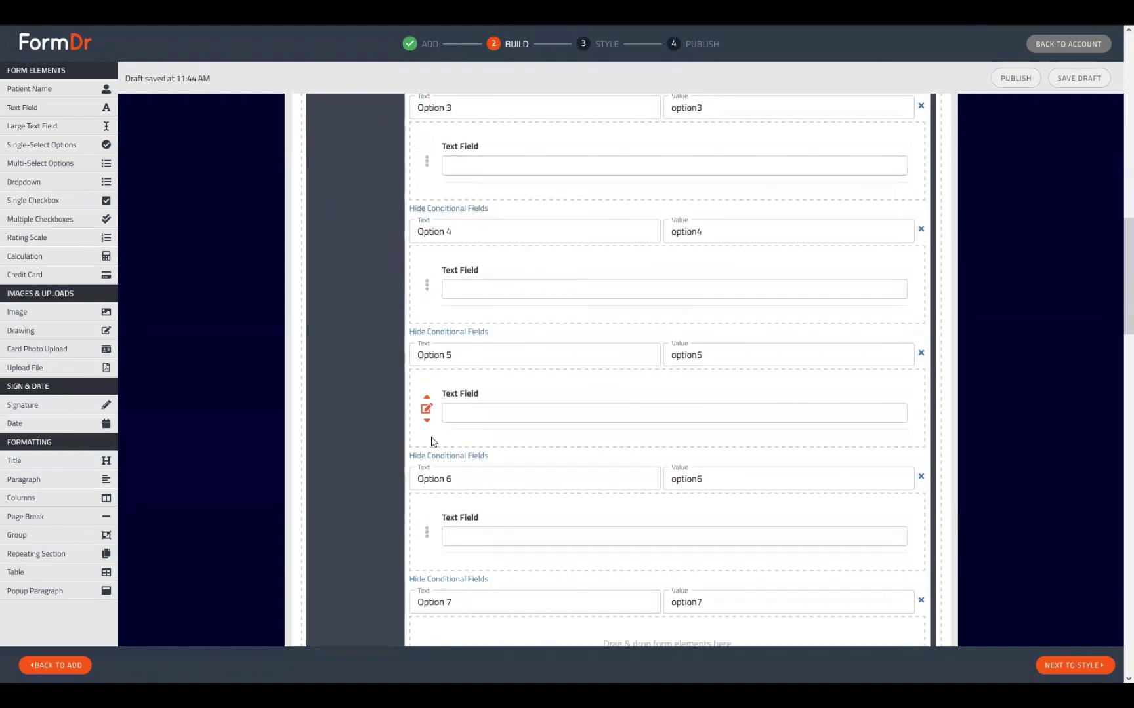
pyautogui.scroll(-5, 432, 442)
pyautogui.moveTo(27, 108); pyautogui.dragTo(512, 334)
pyautogui.moveTo(28, 108); pyautogui.dragTo(520, 489)
pyautogui.click(601, 626)
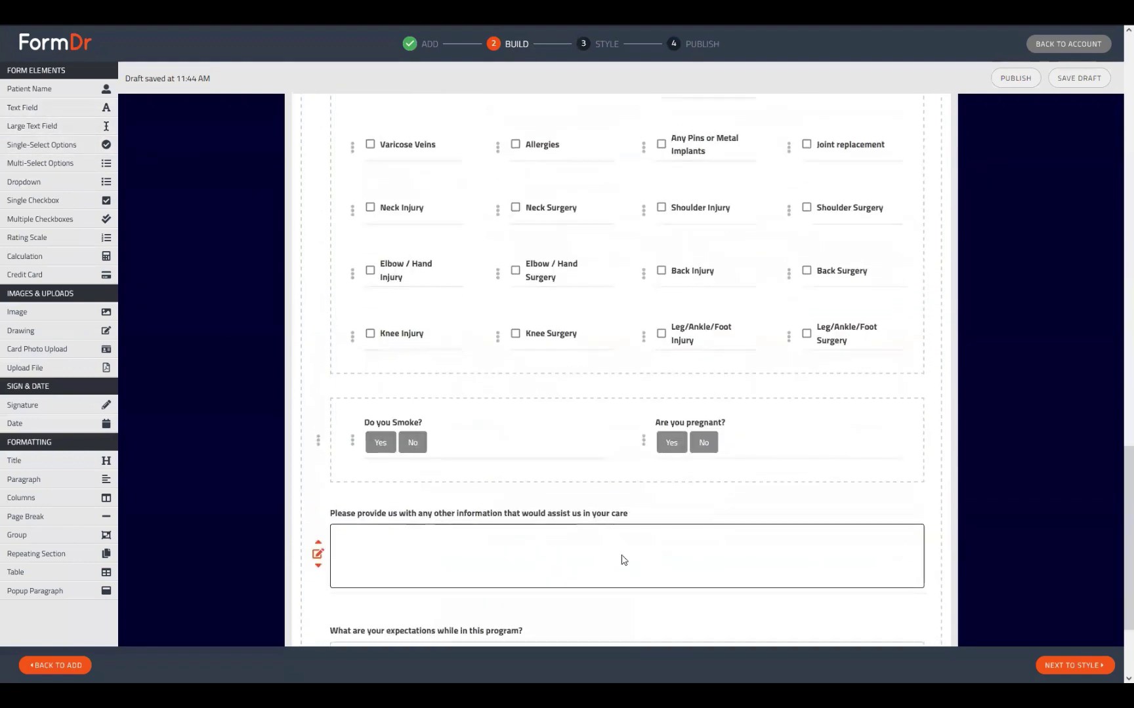
# Step: Preview the form in the Style stage and tick Orthopedist, General Practitioner, Physical Therapist and Neurologist to test their conditional fields
pyautogui.scroll(4, 623, 559)
pyautogui.scroll(7, 457, 438)
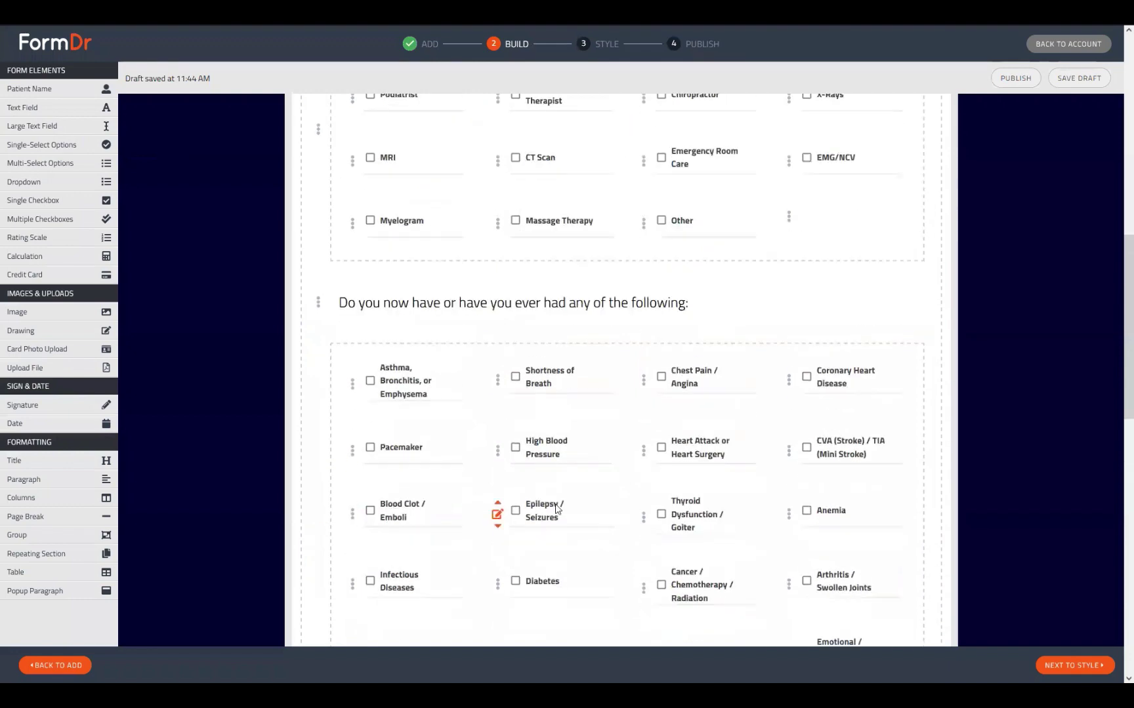
pyautogui.click(1082, 664)
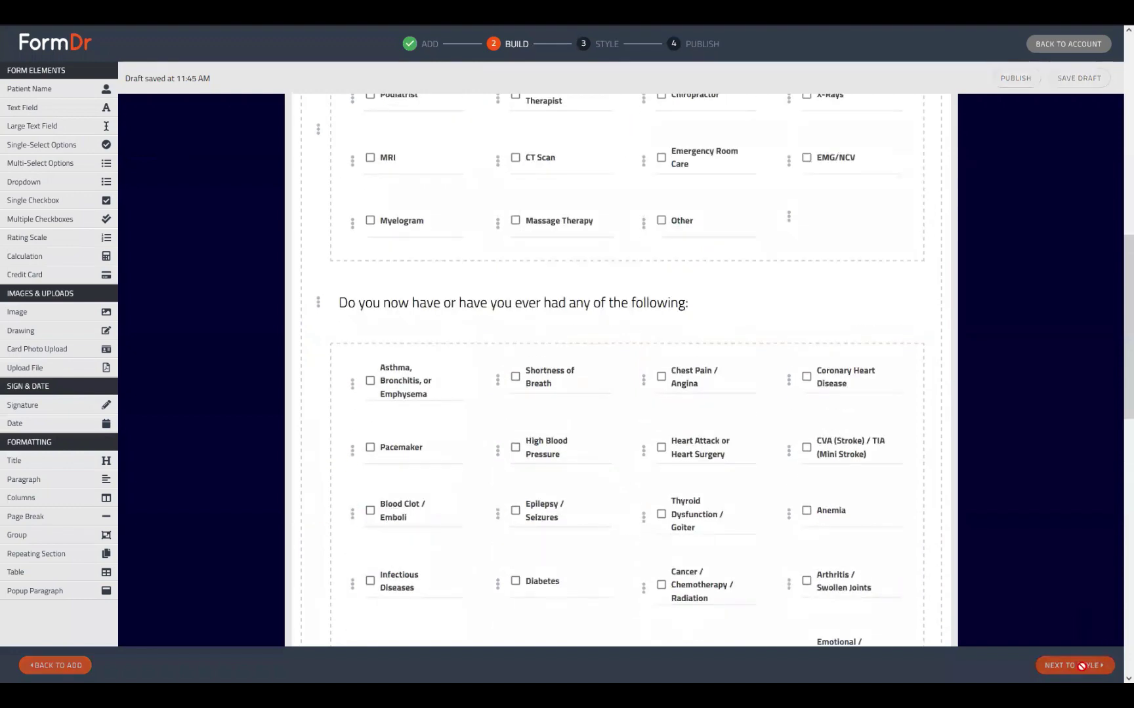
pyautogui.scroll(-2, 326, 372)
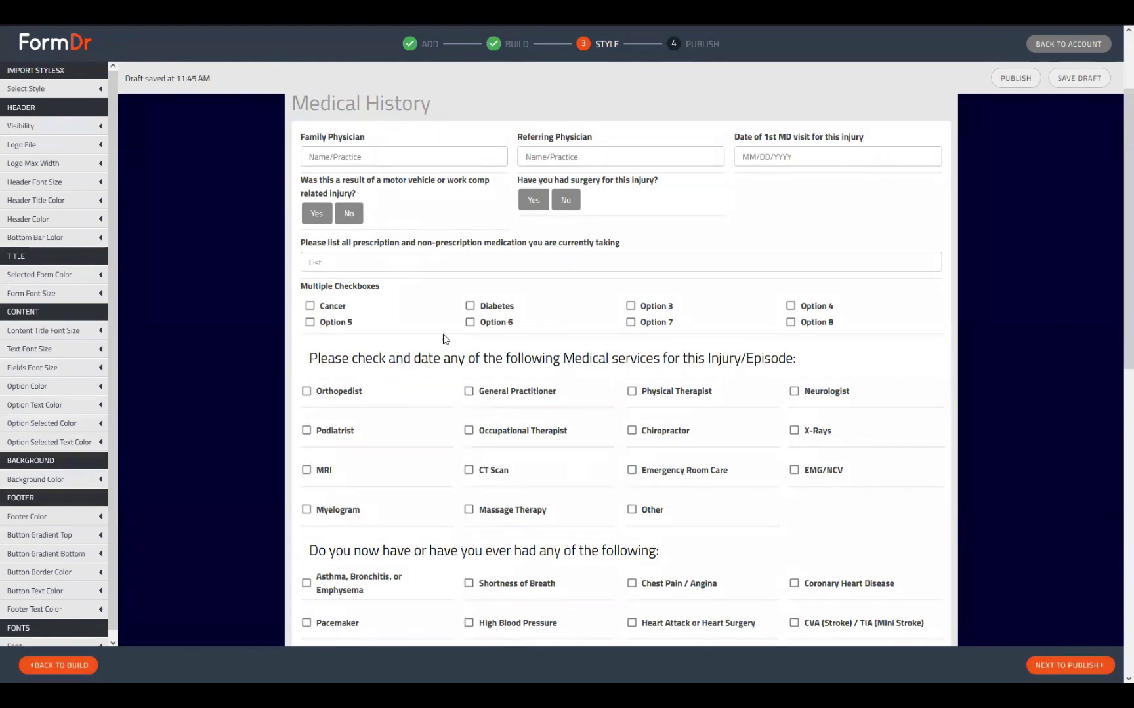
pyautogui.click(306, 391)
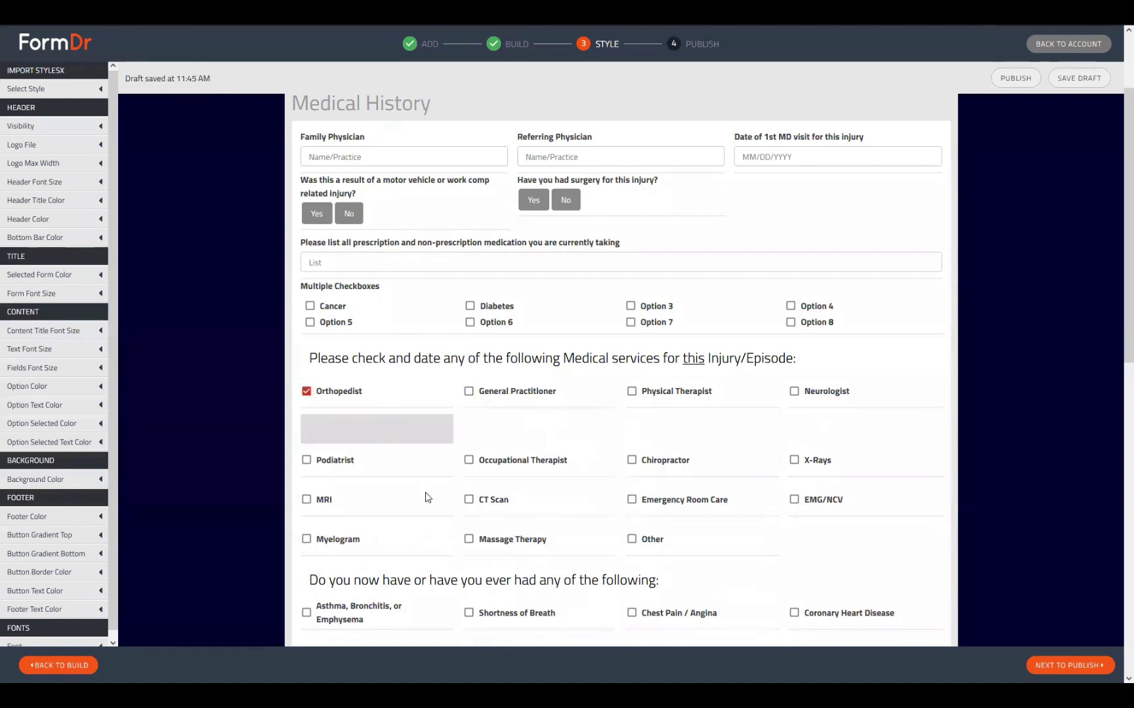
pyautogui.click(468, 391)
pyautogui.click(632, 393)
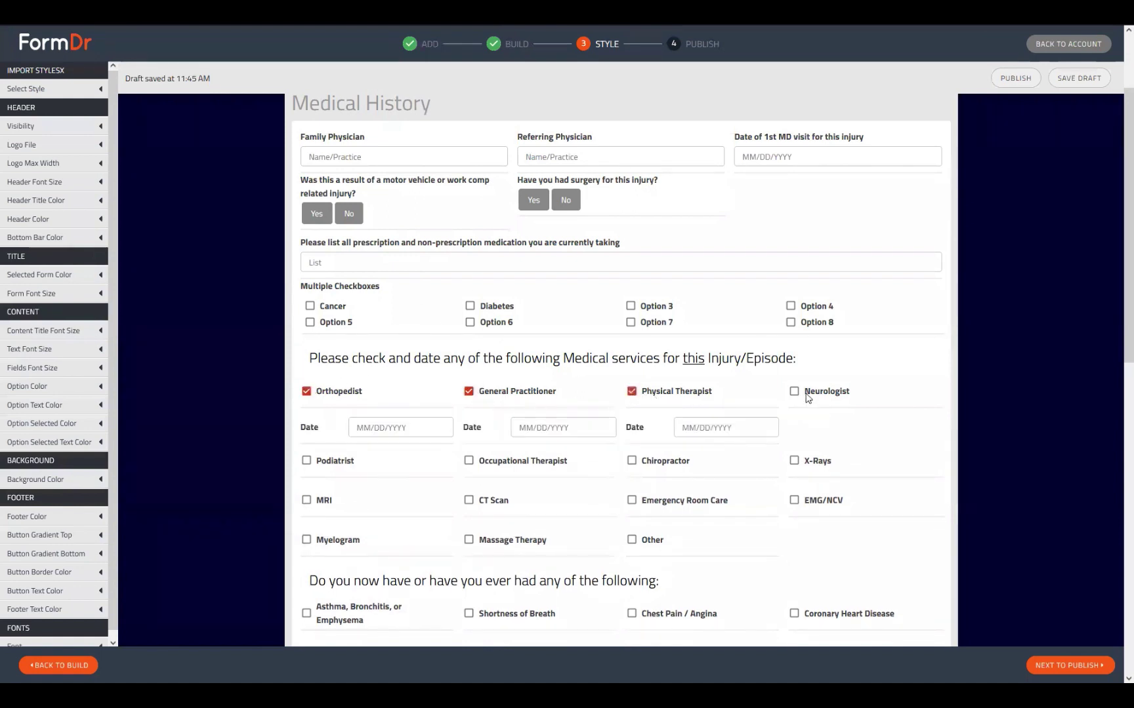
pyautogui.click(794, 391)
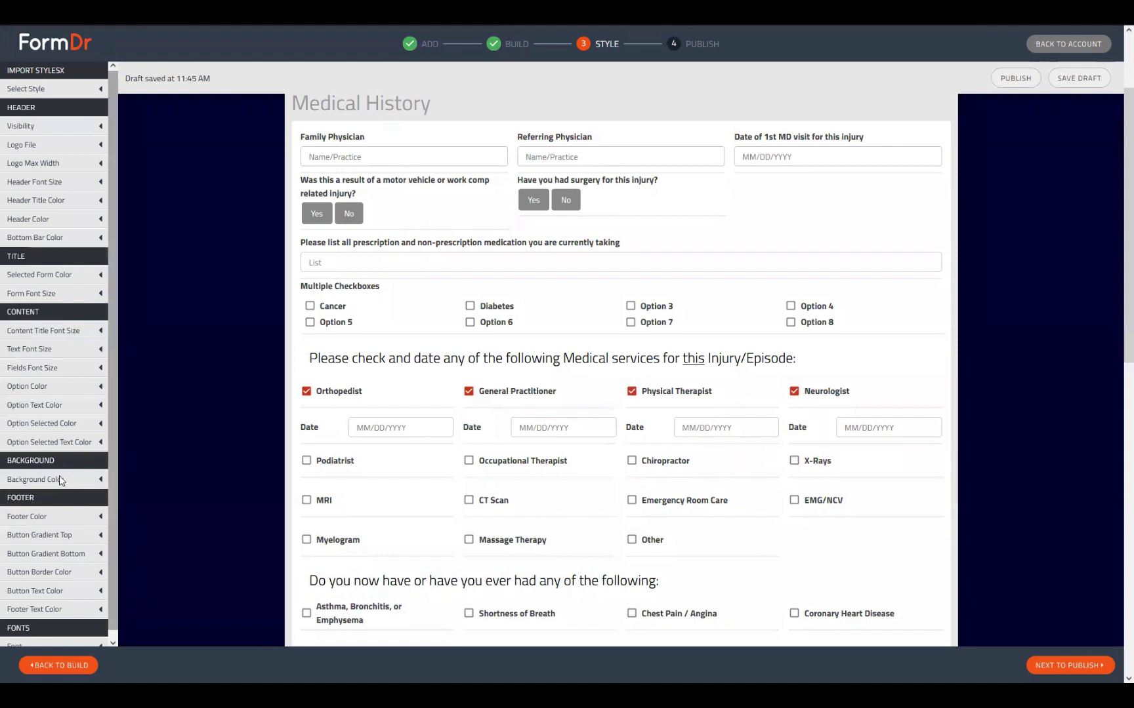
# Step: Tick Podiatrist, Occupational Therapist, Chiropractor and X-Rays in the preview to test their conditional fields
pyautogui.click(314, 462)
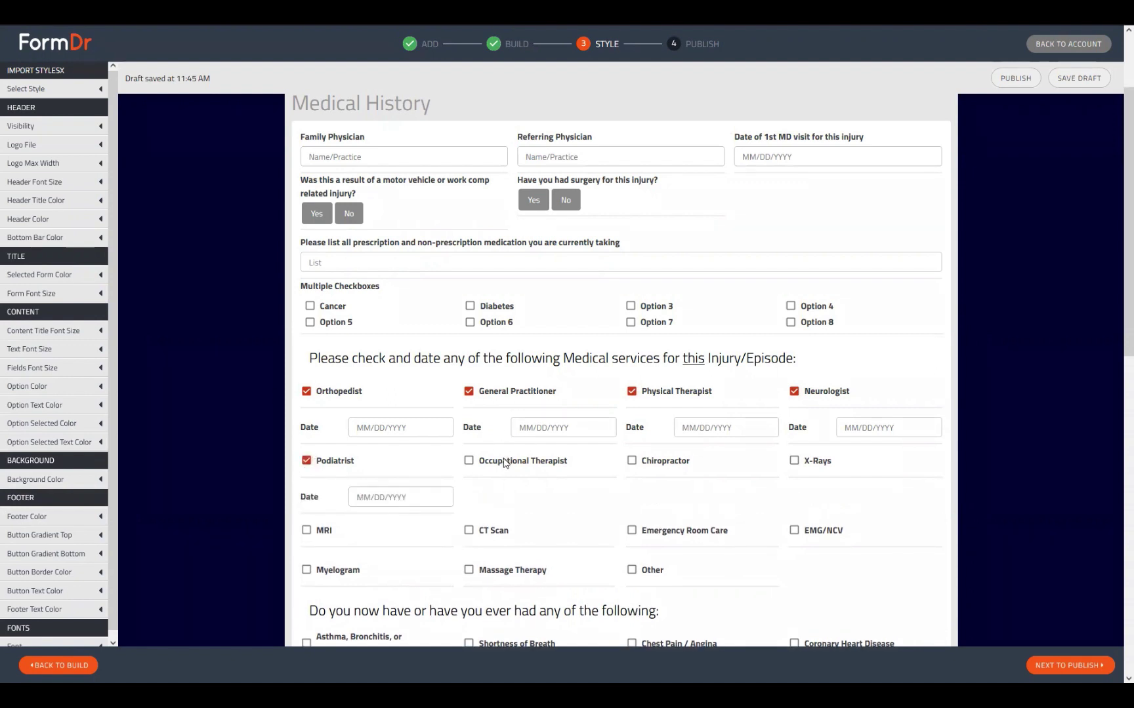
pyautogui.click(472, 462)
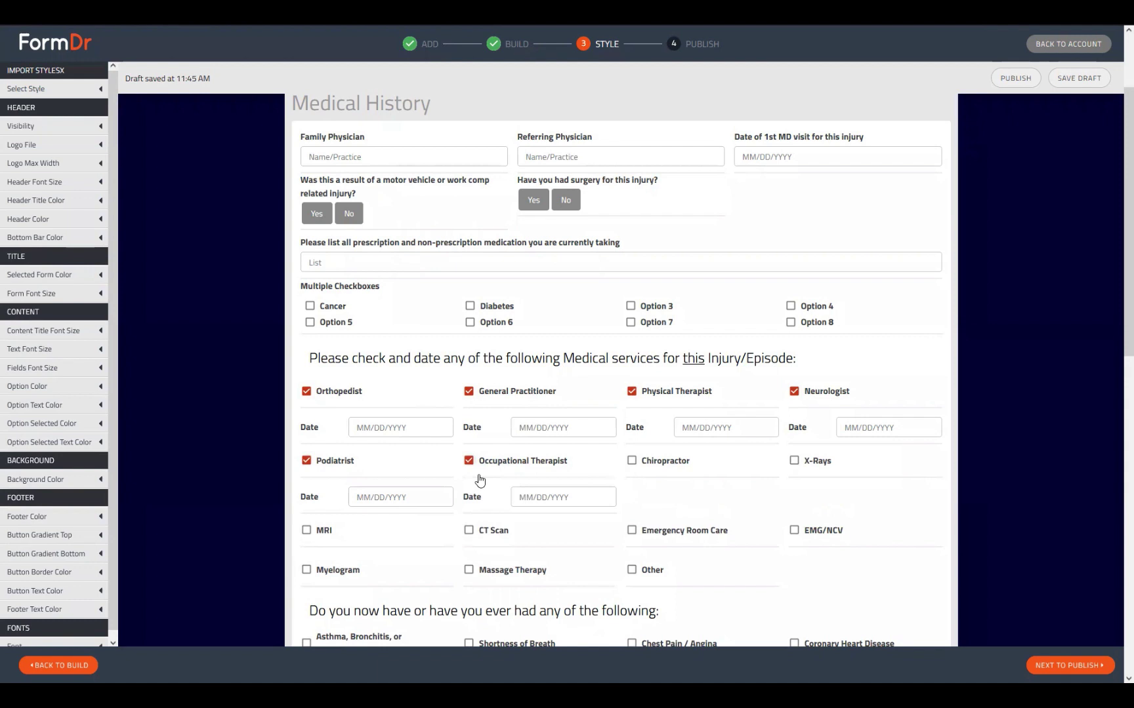
pyautogui.click(631, 464)
pyautogui.click(809, 458)
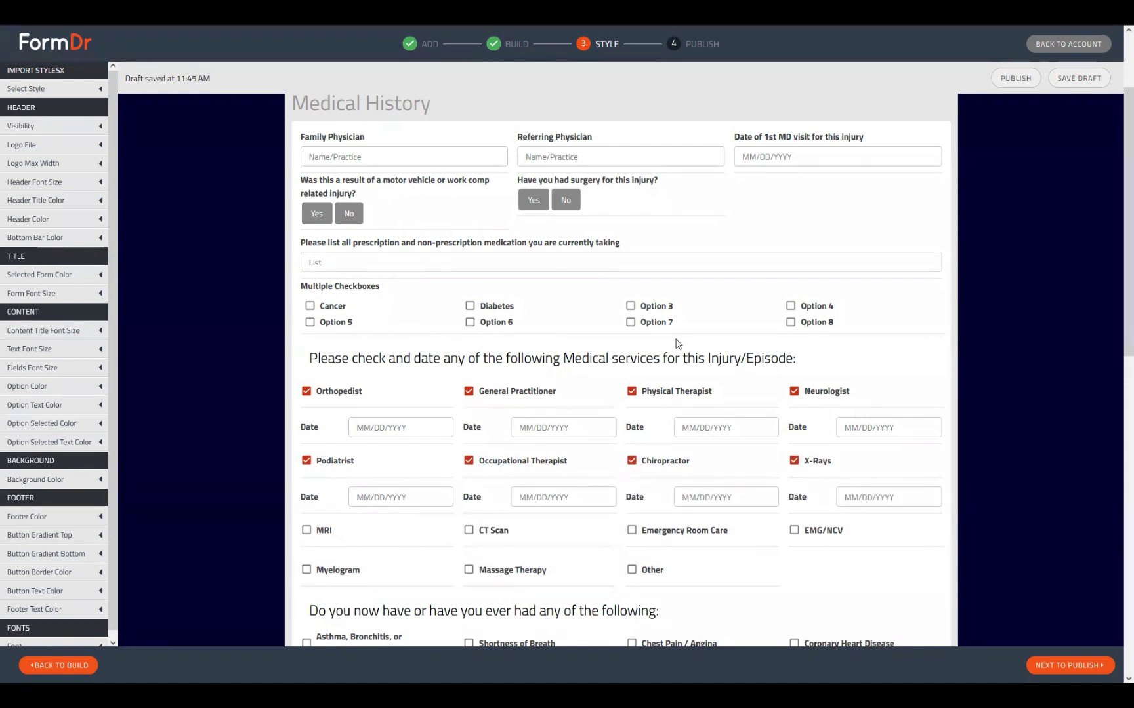
# Step: Tick all eight options of the Multiple Checkboxes field and compare its conditional fields' layout with the medical services section
pyautogui.click(311, 306)
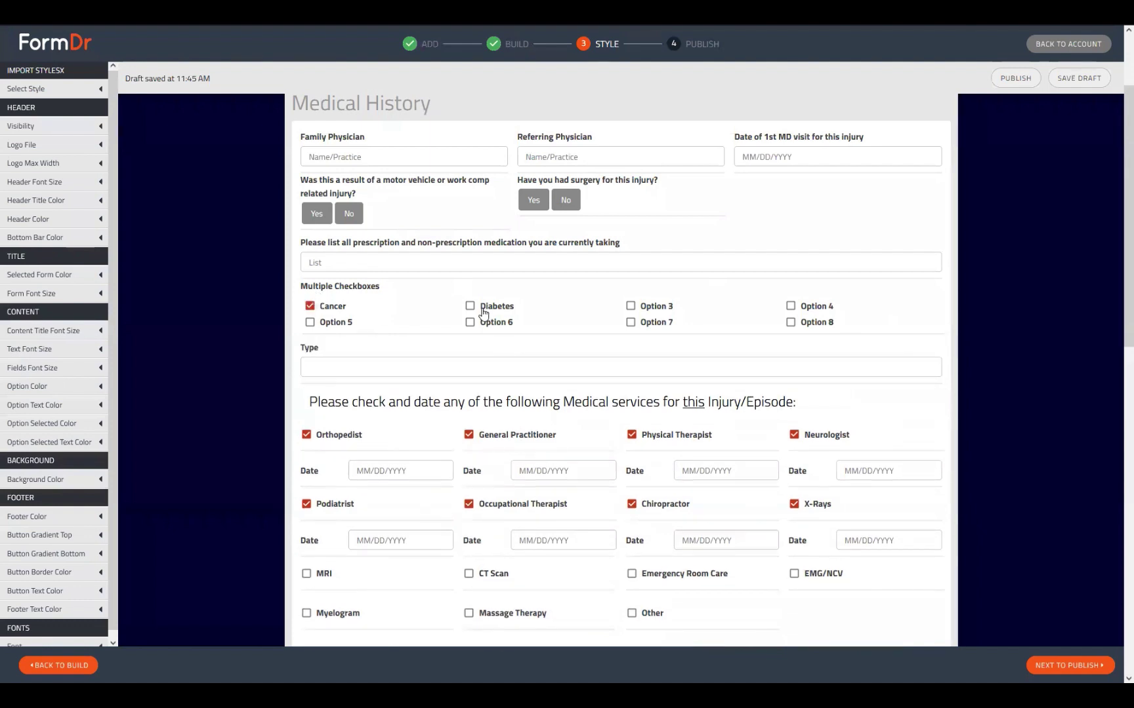
pyautogui.click(469, 306)
pyautogui.click(631, 307)
pyautogui.click(790, 306)
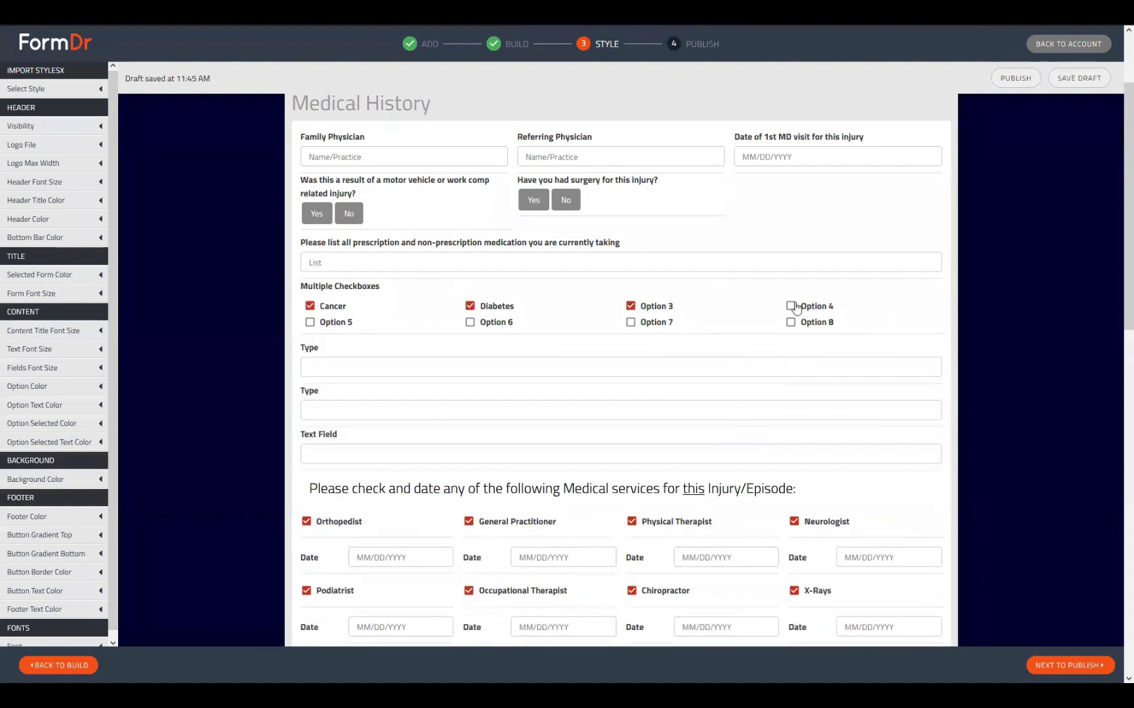
pyautogui.click(310, 322)
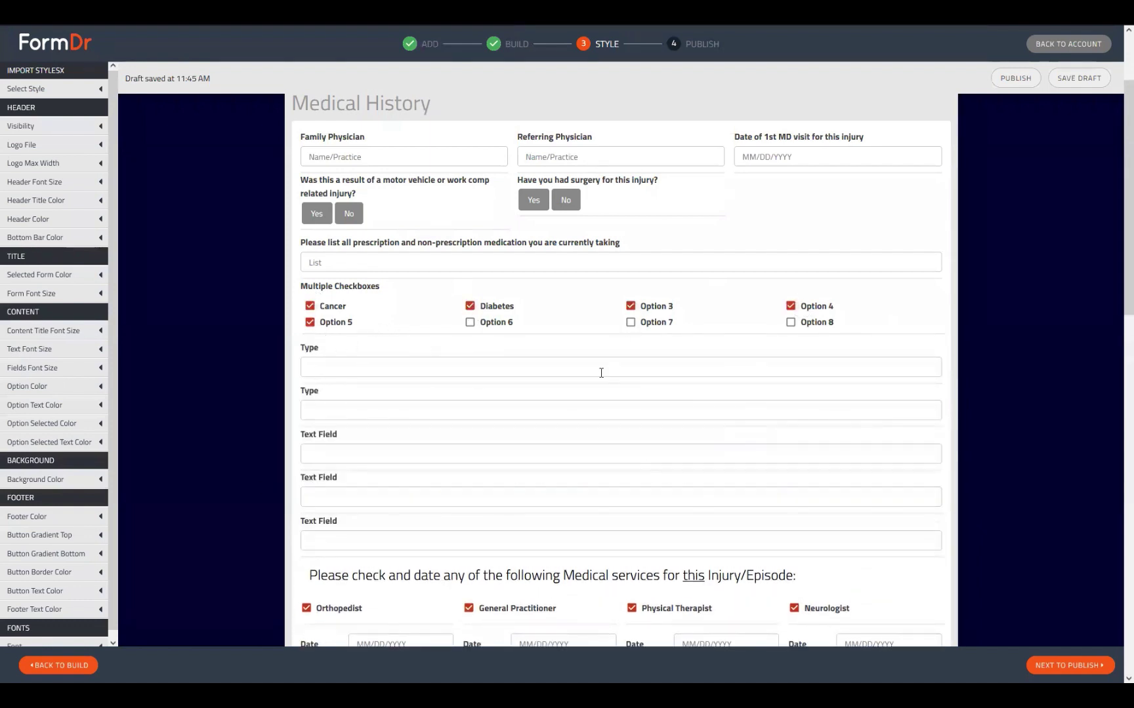
pyautogui.click(470, 322)
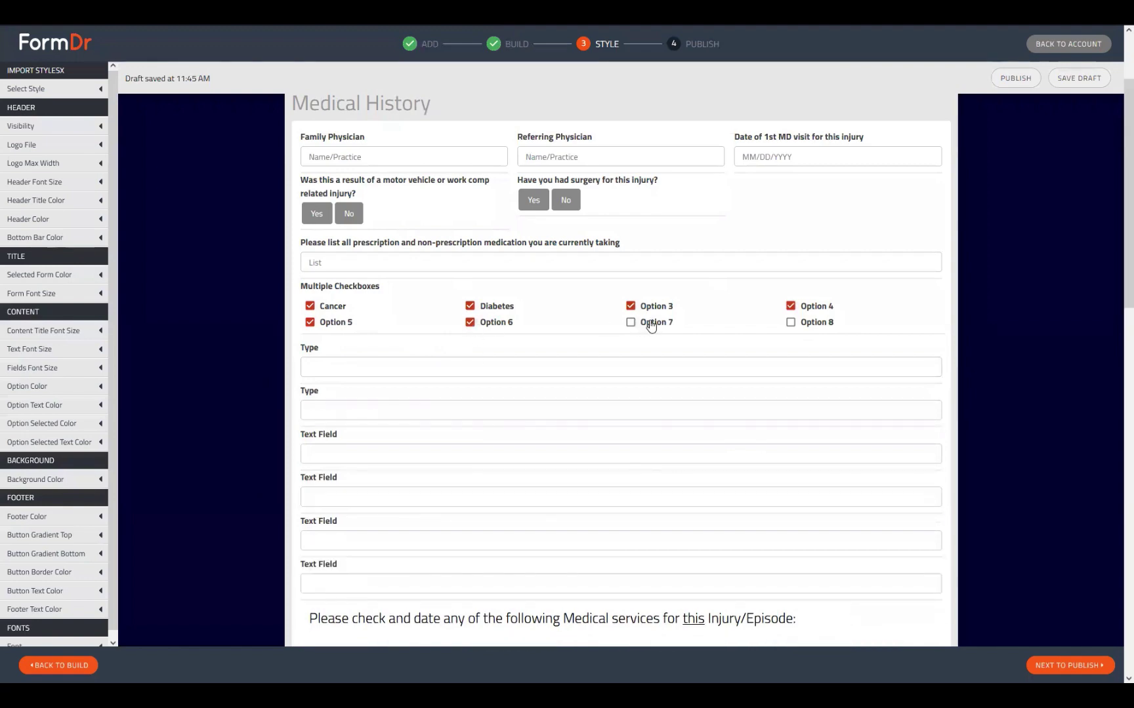
pyautogui.click(653, 322)
pyautogui.click(791, 322)
pyautogui.scroll(-3, 591, 473)
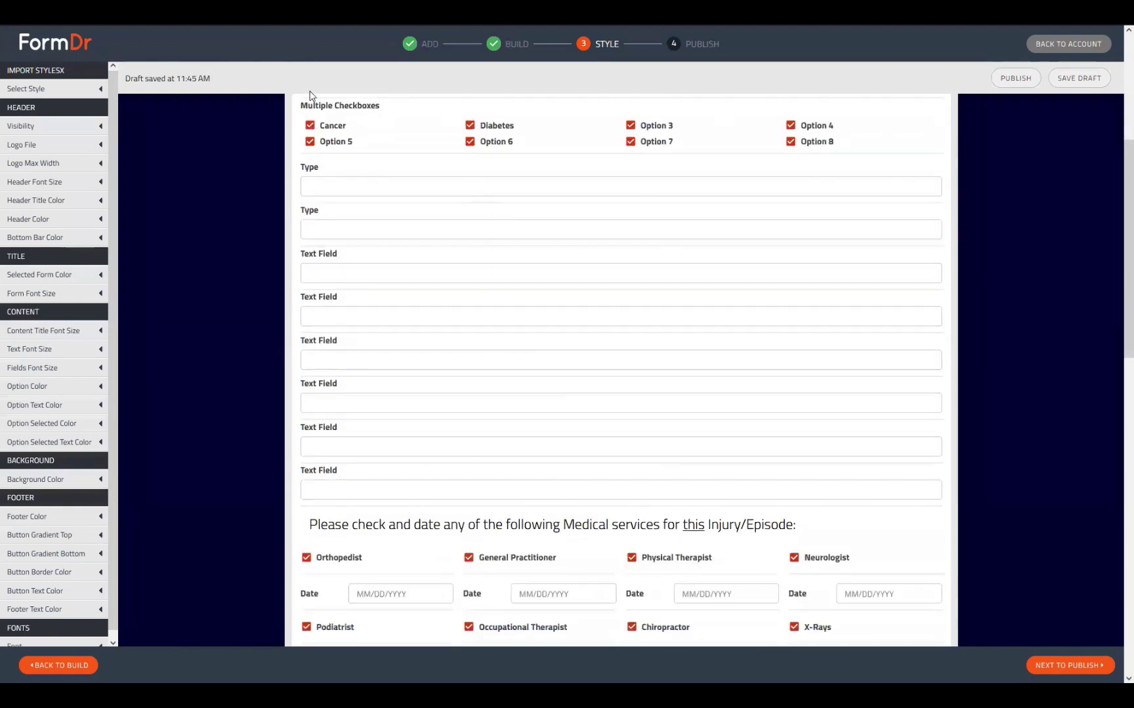
pyautogui.scroll(2, 744, 385)
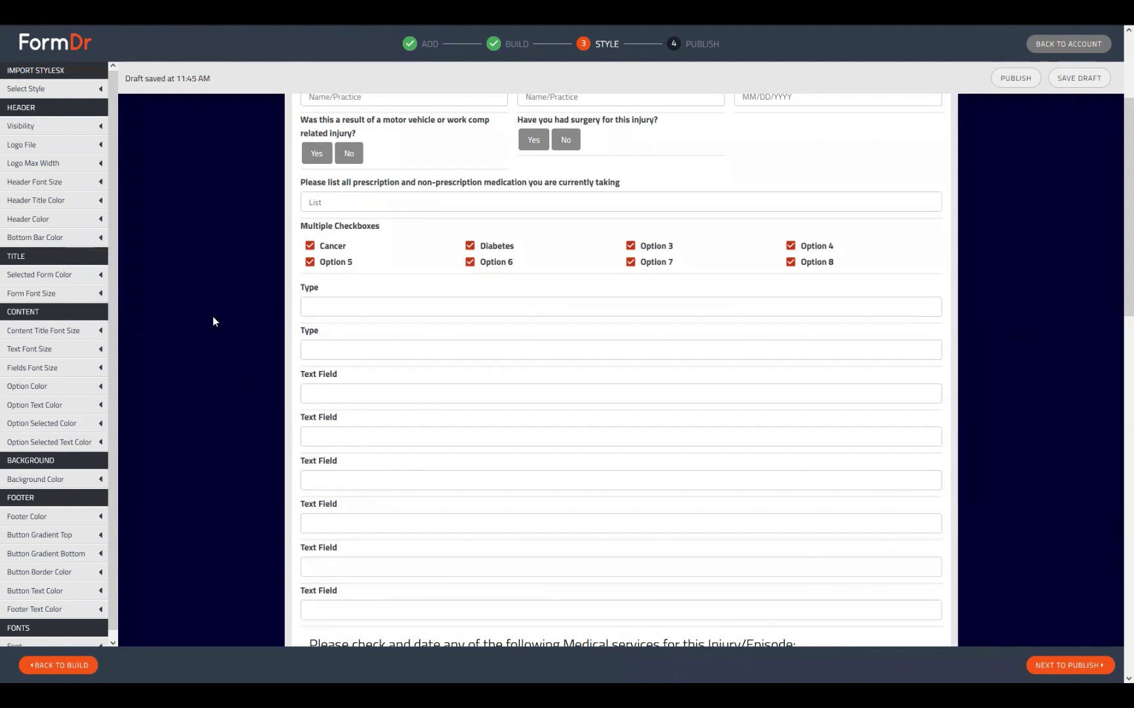
pyautogui.scroll(-3, 351, 539)
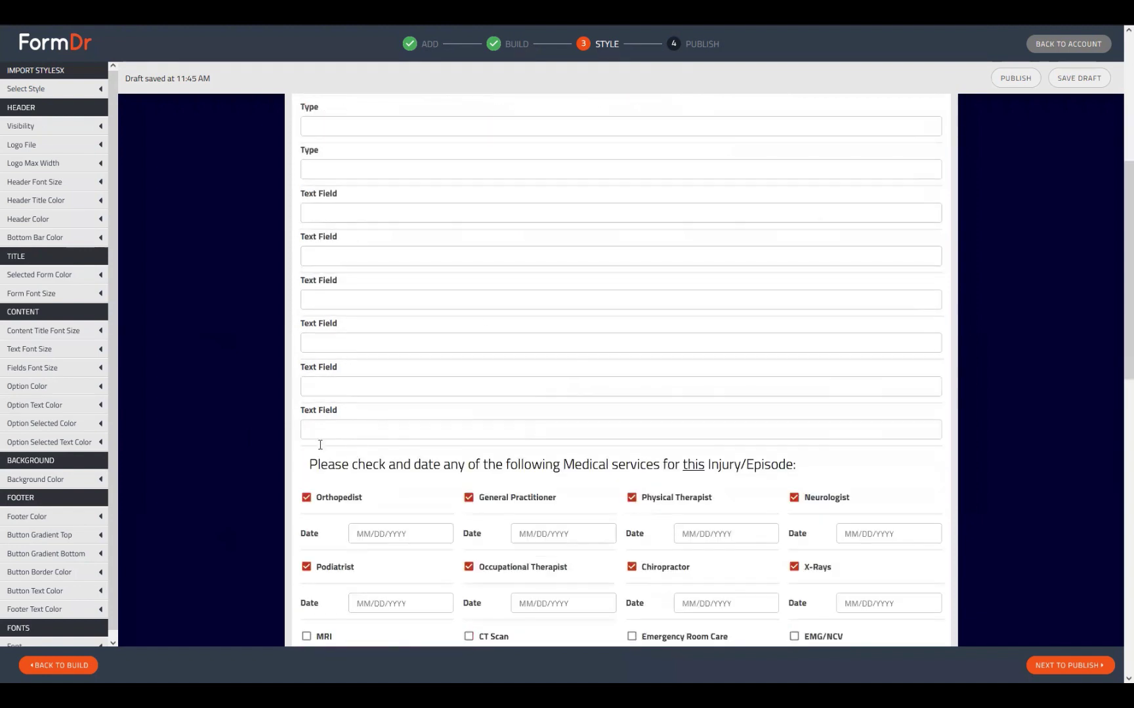
# Step: Compare the stacked conditional fields beneath the Multiple Checkboxes field with the date fields placed under each ticked medical service
pyautogui.scroll(-1, 393, 410)
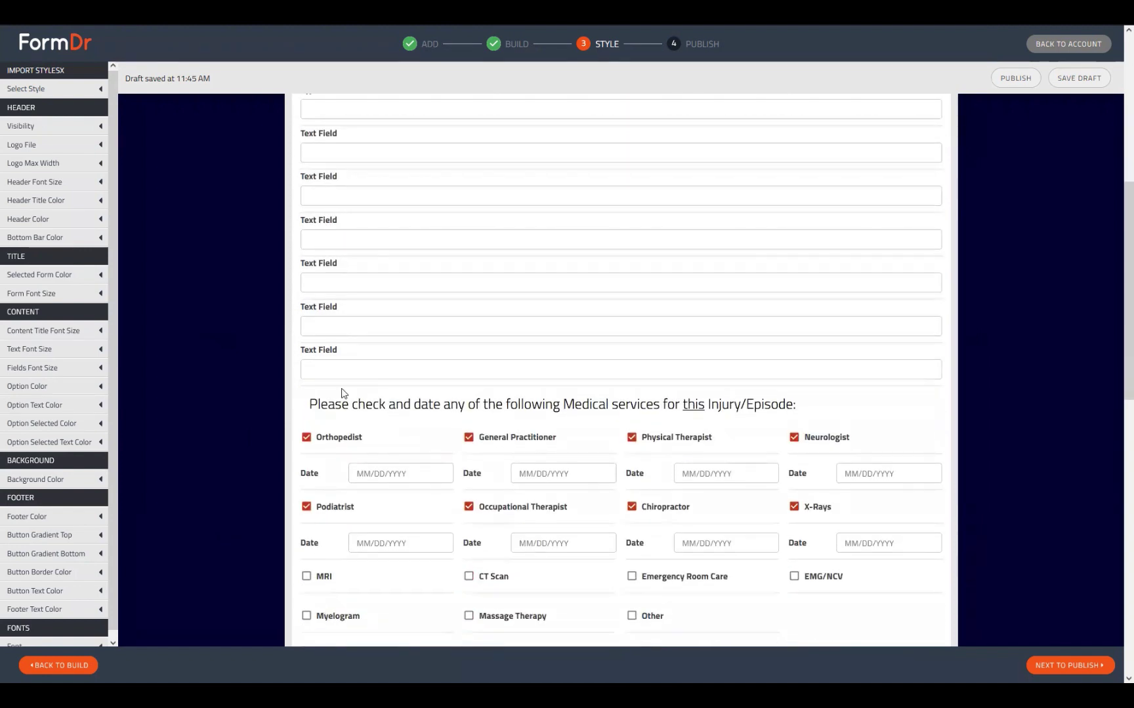
pyautogui.scroll(4, 491, 283)
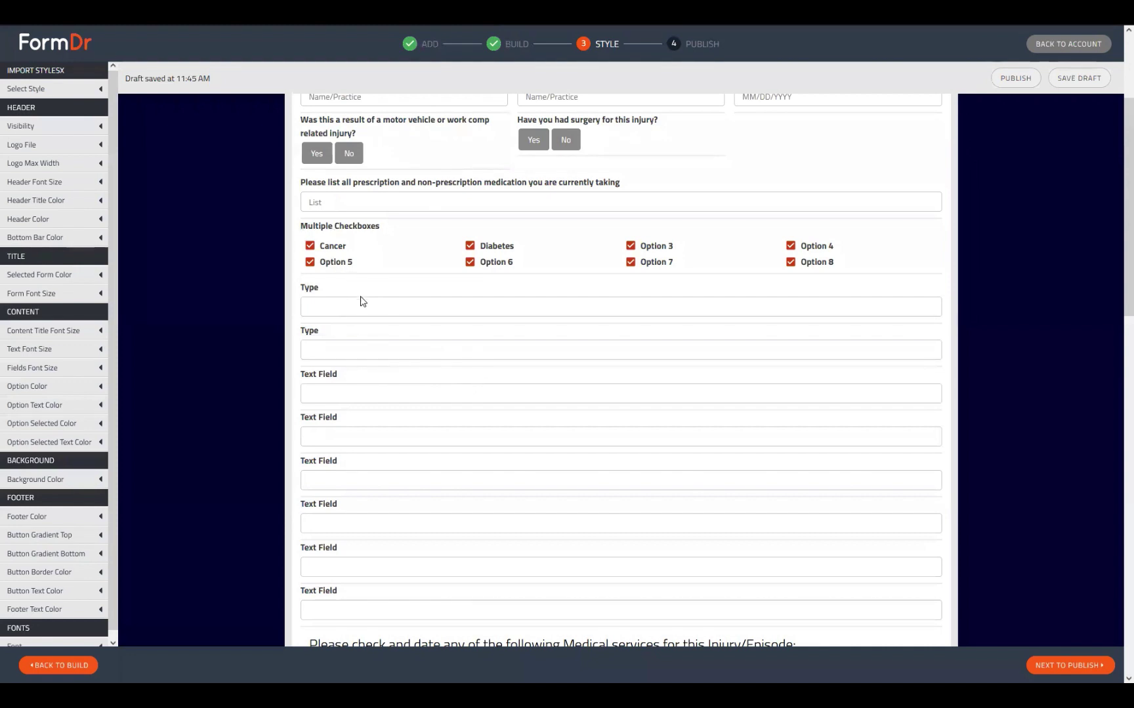
pyautogui.scroll(-2, 422, 234)
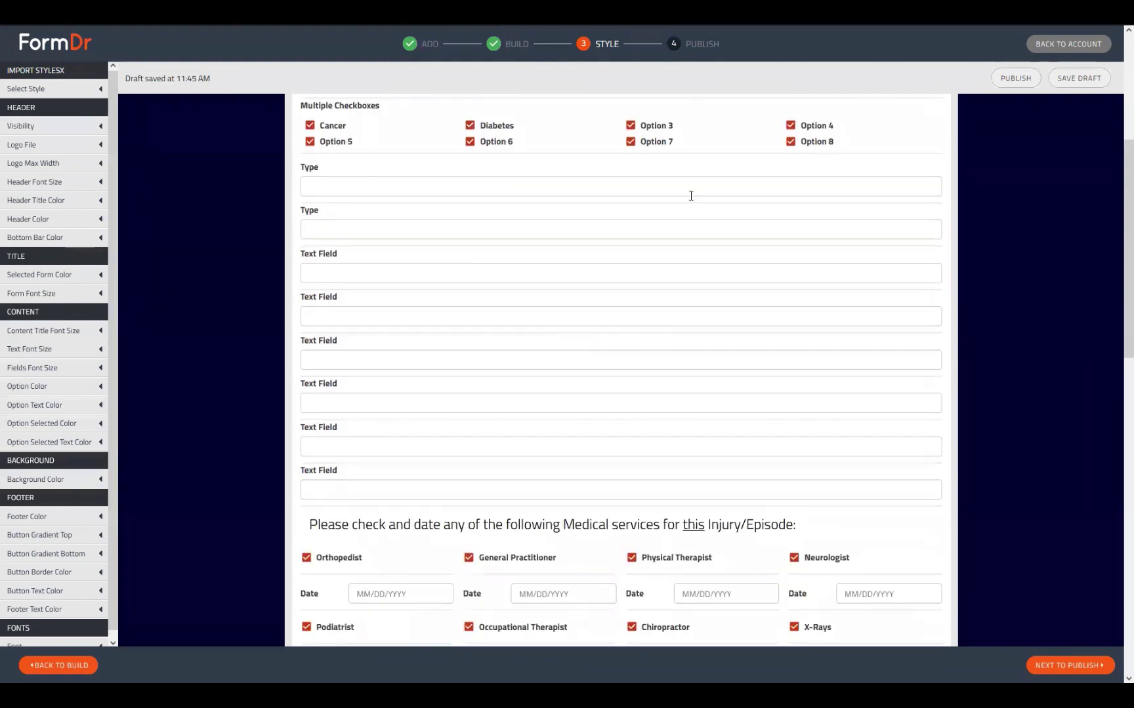
pyautogui.scroll(-3, 387, 275)
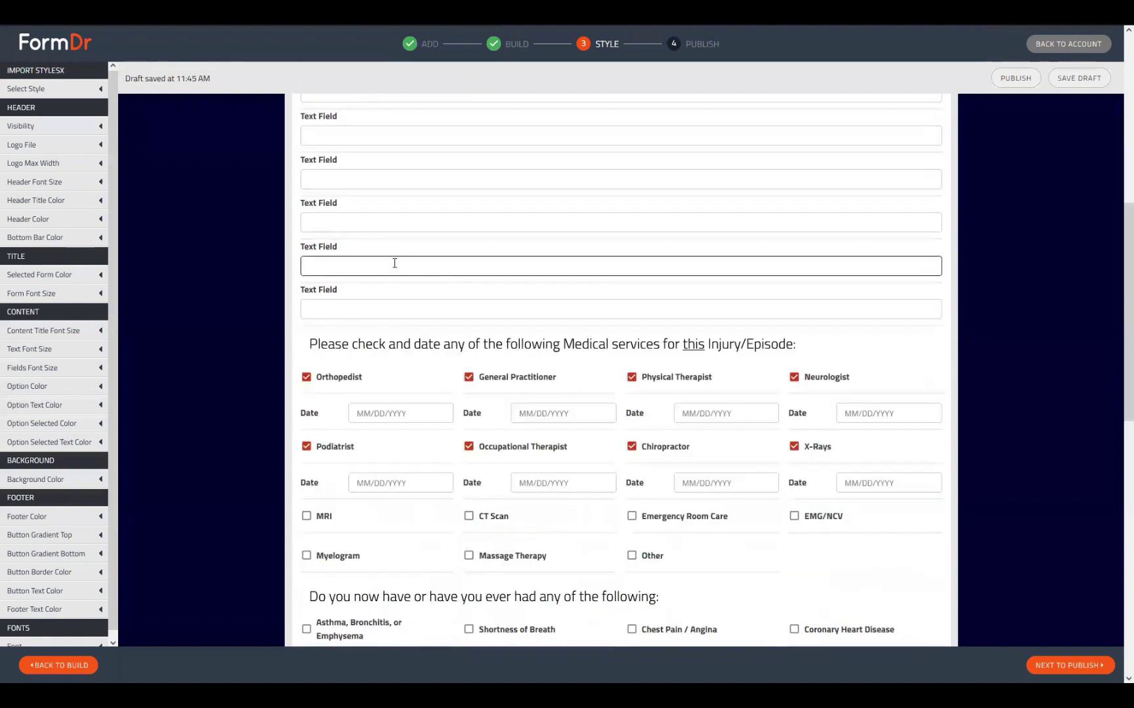
pyautogui.scroll(-1, 298, 284)
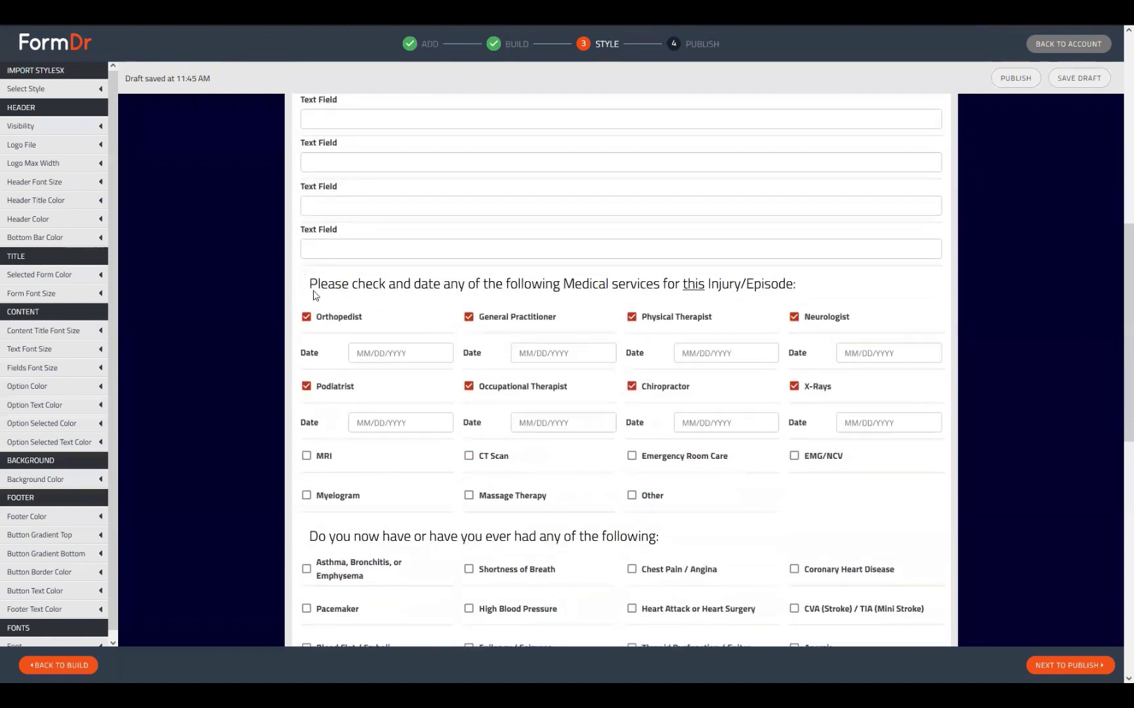
pyautogui.scroll(6, 313, 295)
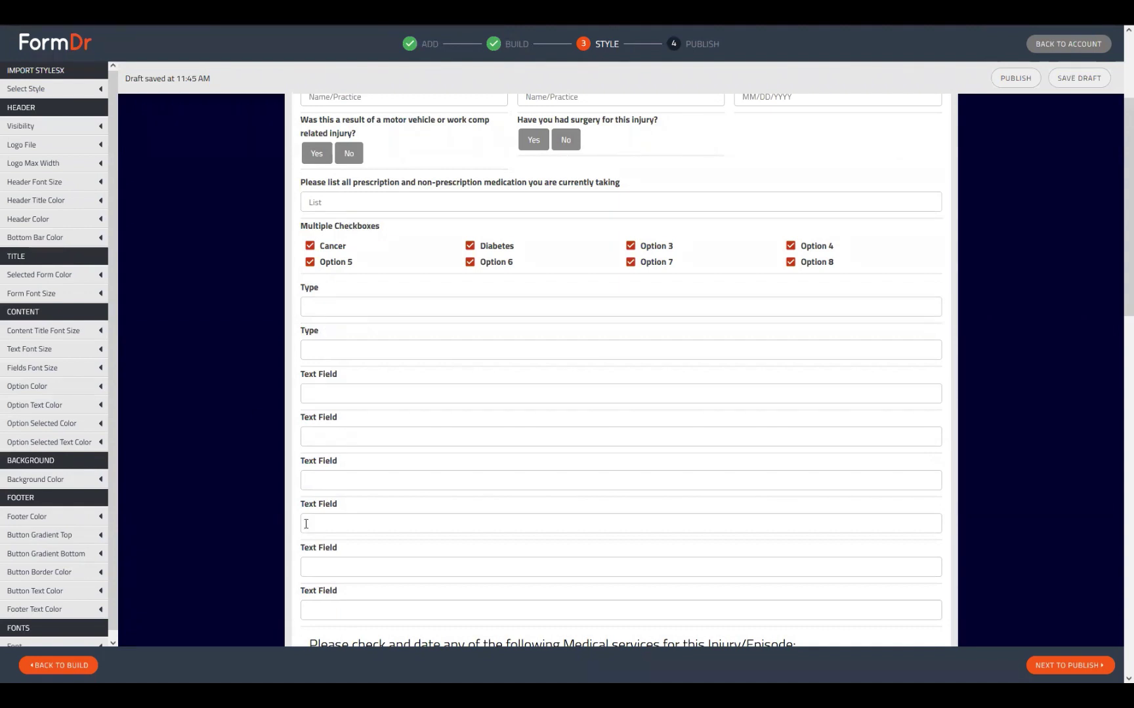
pyautogui.click(397, 391)
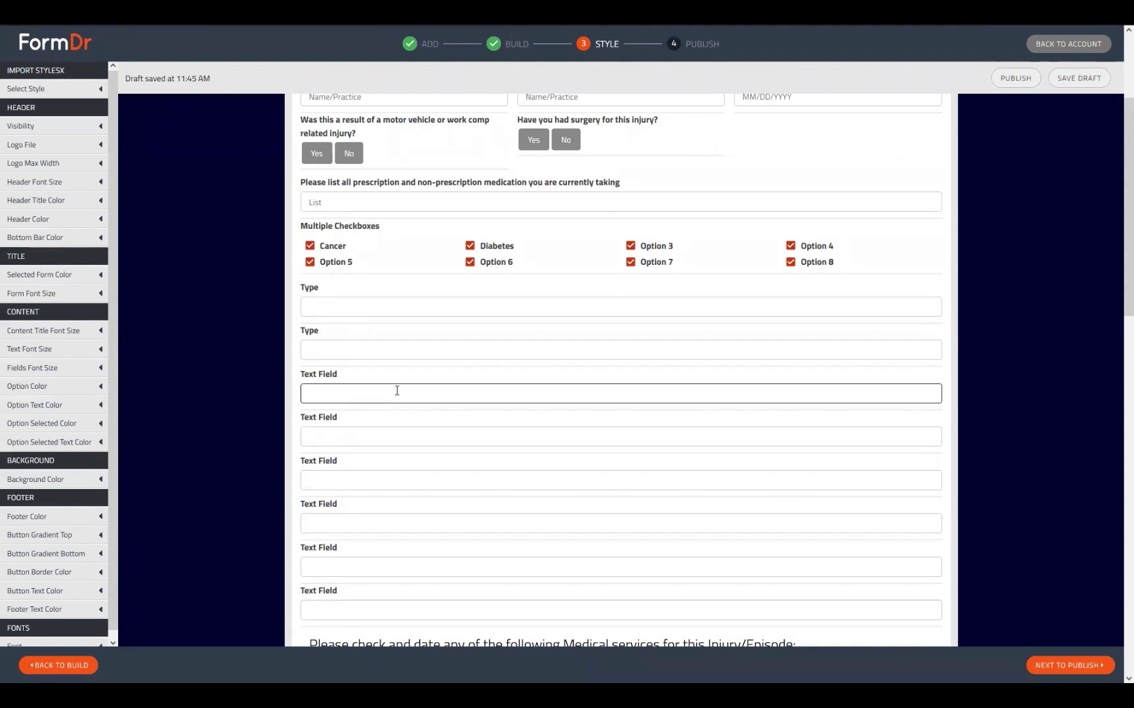
pyautogui.moveTo(300, 297); pyautogui.dragTo(323, 295)
pyautogui.click(324, 295)
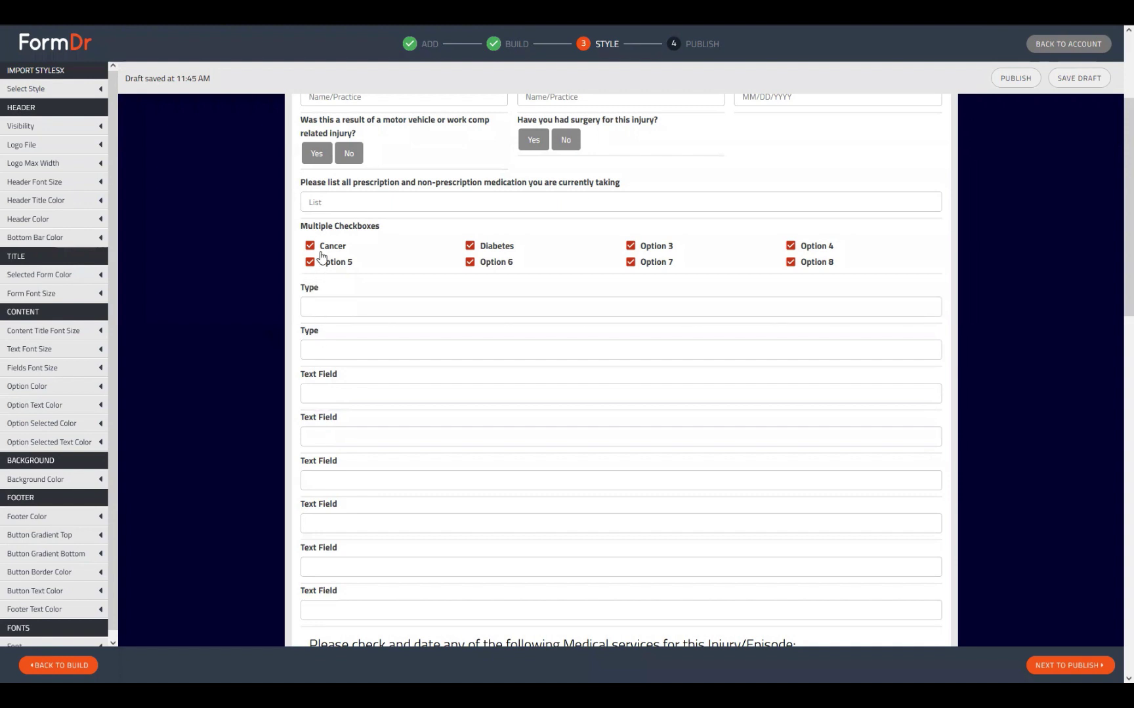
pyautogui.click(339, 352)
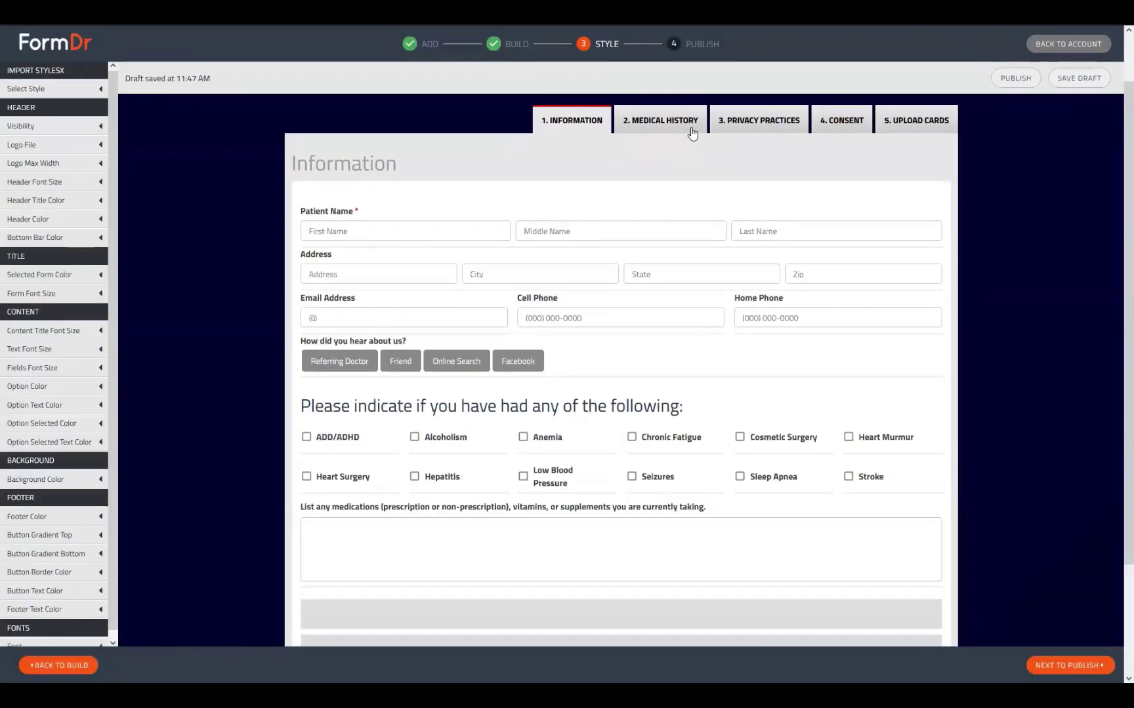
# Step: Check the Medical History form in the preview, publish the packet, and return to Medical History in the Style stage
pyautogui.click(686, 126)
pyautogui.scroll(-3, 607, 356)
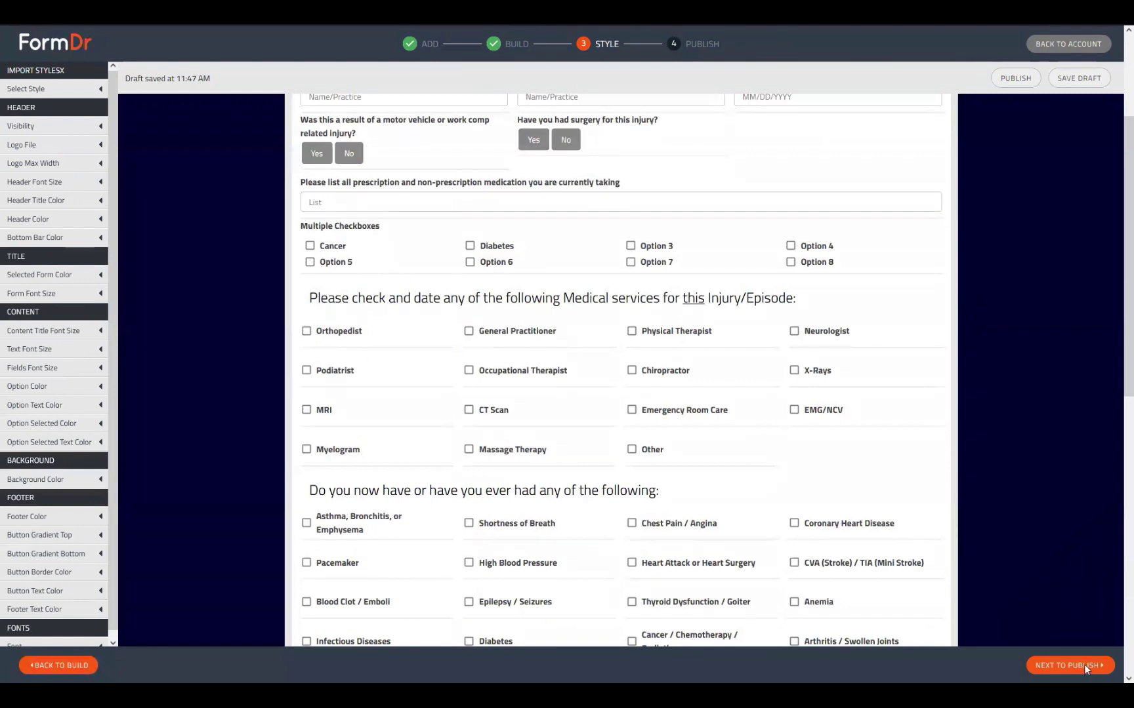
pyautogui.click(1064, 664)
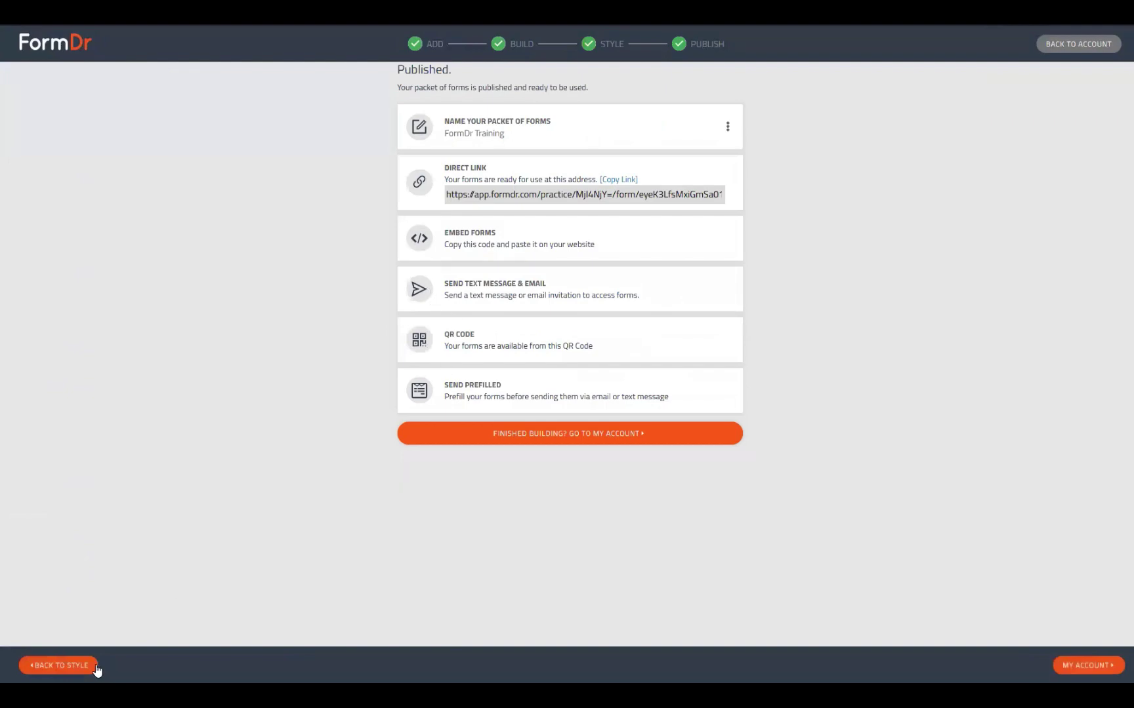
pyautogui.click(74, 667)
pyautogui.click(635, 179)
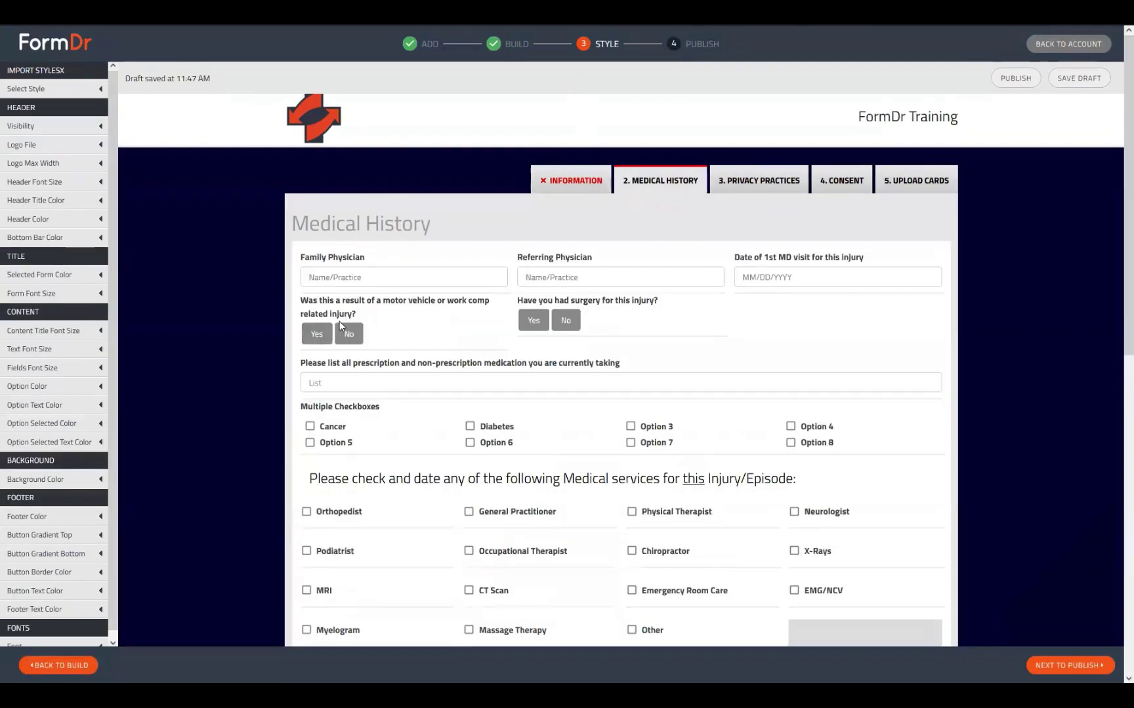
# Step: Tick Cancer, Option 5, Orthopedist, General Practitioner, Physical Therapist and Neurologist to compare where their conditional fields appear
pyautogui.click(328, 428)
pyautogui.scroll(-2, 323, 443)
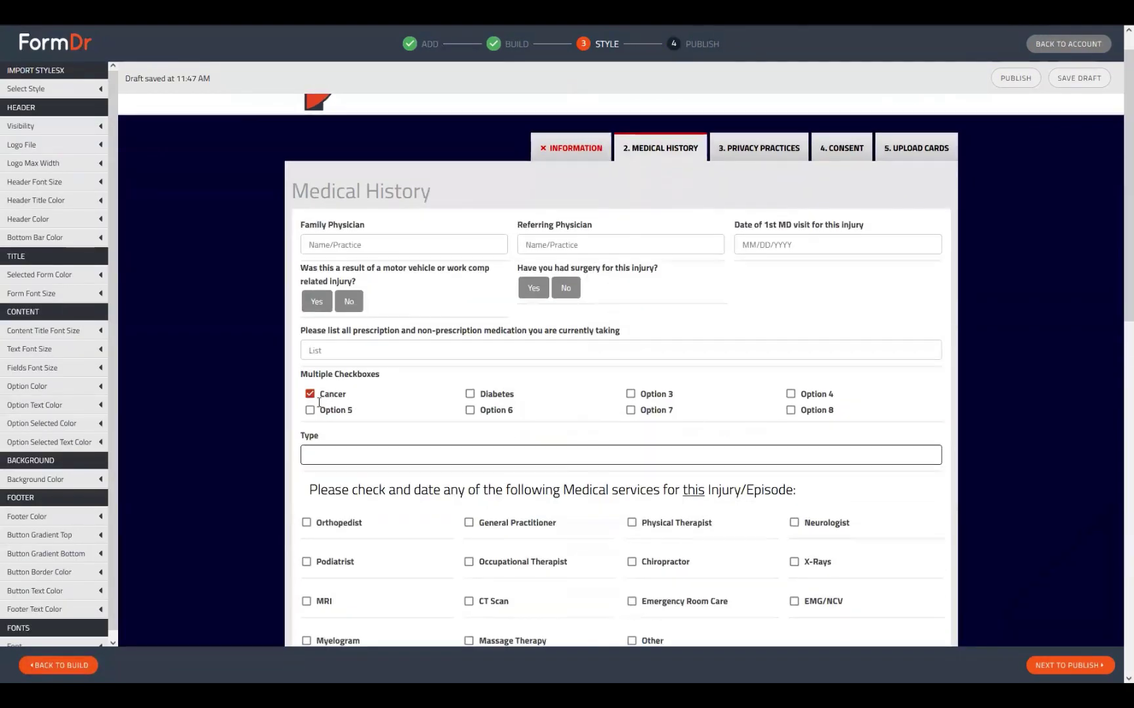
pyautogui.click(325, 324)
pyautogui.click(318, 479)
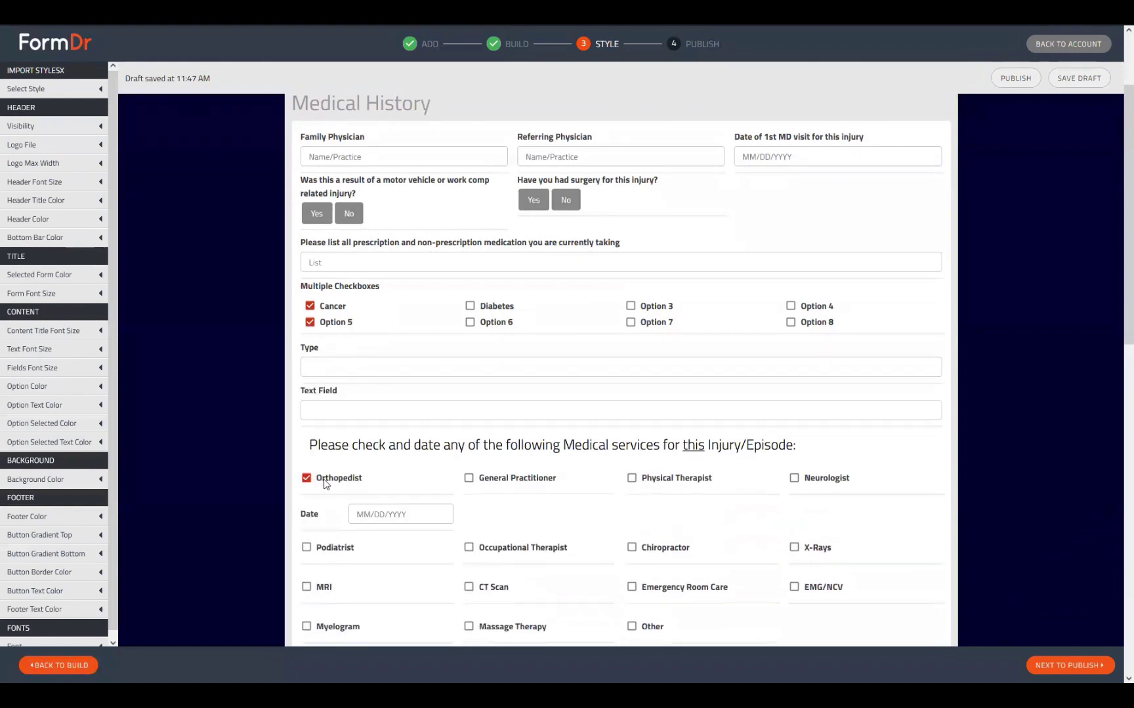
pyautogui.scroll(-2, 418, 505)
pyautogui.click(469, 362)
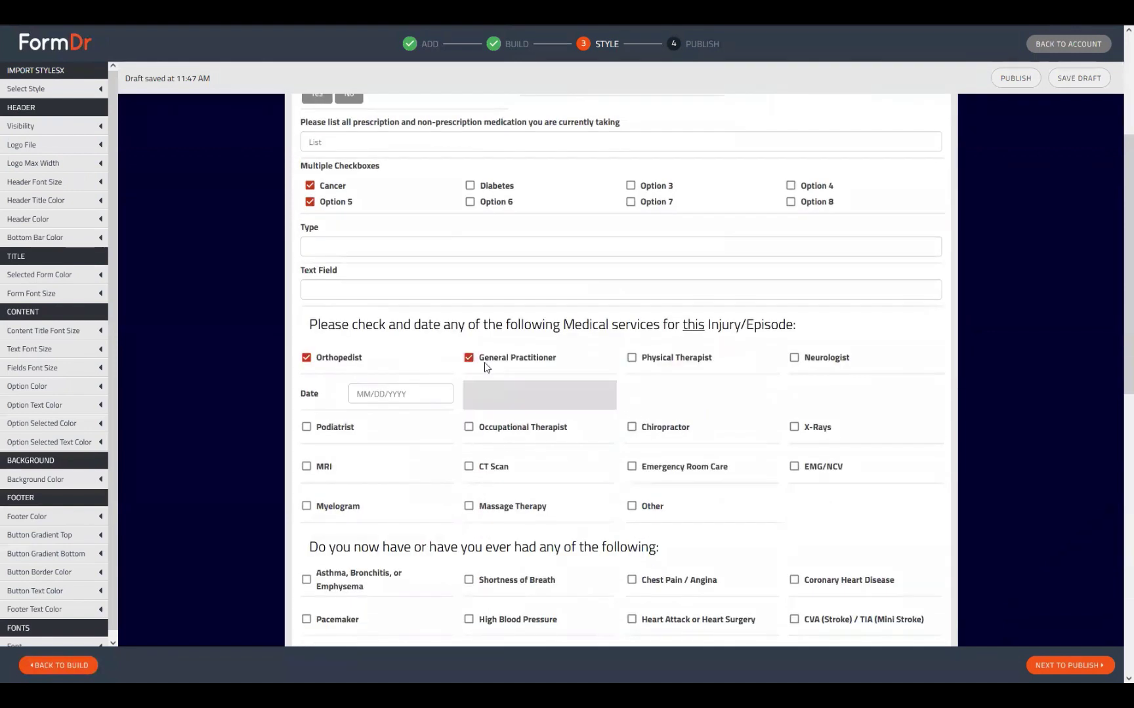
pyautogui.click(632, 361)
pyautogui.click(796, 358)
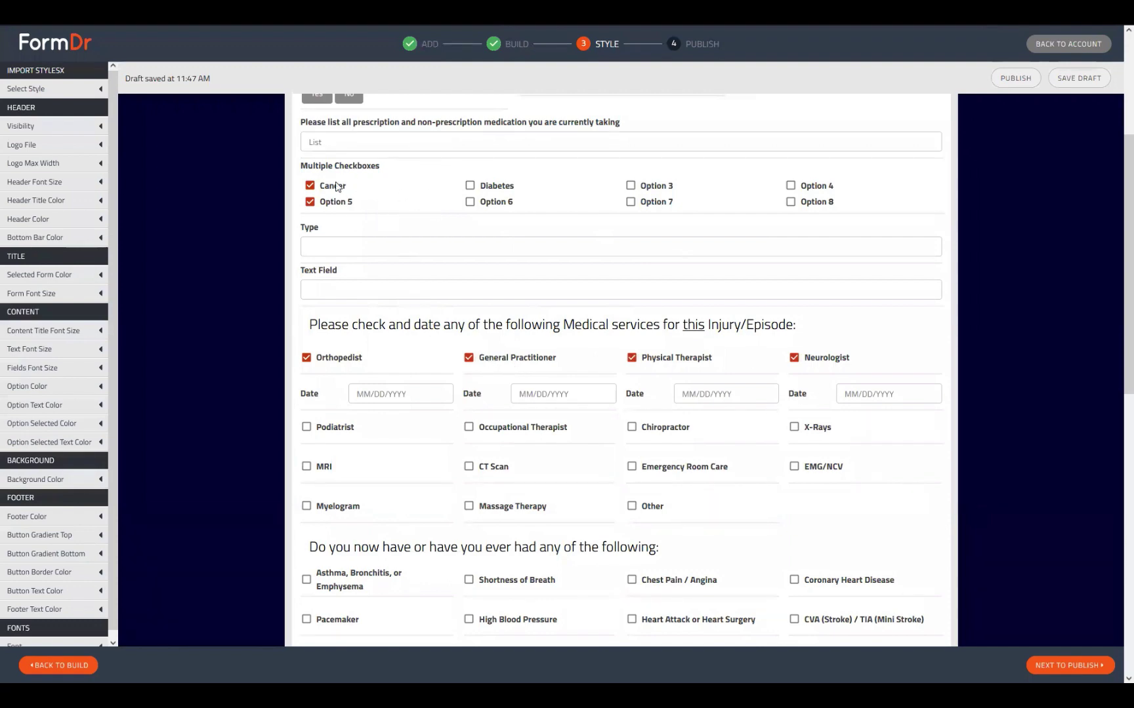
# Step: Return to the Build stage and add a Multi-Select Options field above the Multiple Checkboxes field in Medical History
pyautogui.click(59, 666)
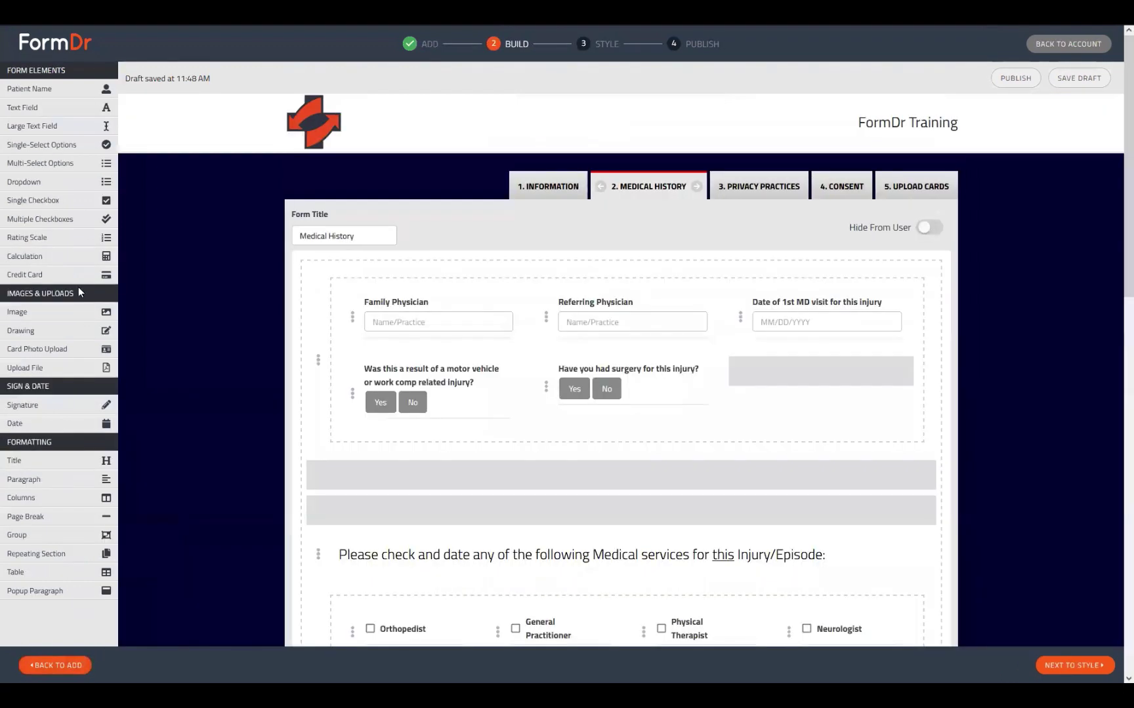
pyautogui.moveTo(40, 163); pyautogui.dragTo(415, 542)
pyautogui.scroll(-1, 415, 542)
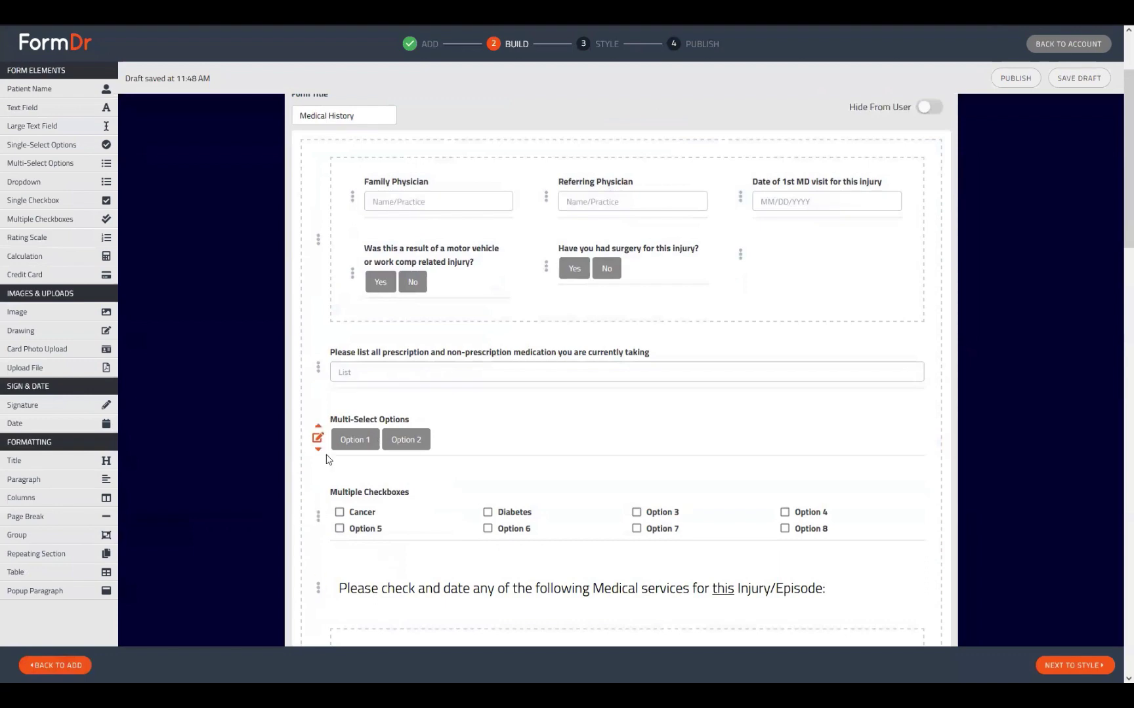
# Step: Add Option 3 through Option 8 to the Multi-Select Options field
pyautogui.click(318, 438)
pyautogui.scroll(-4, 448, 564)
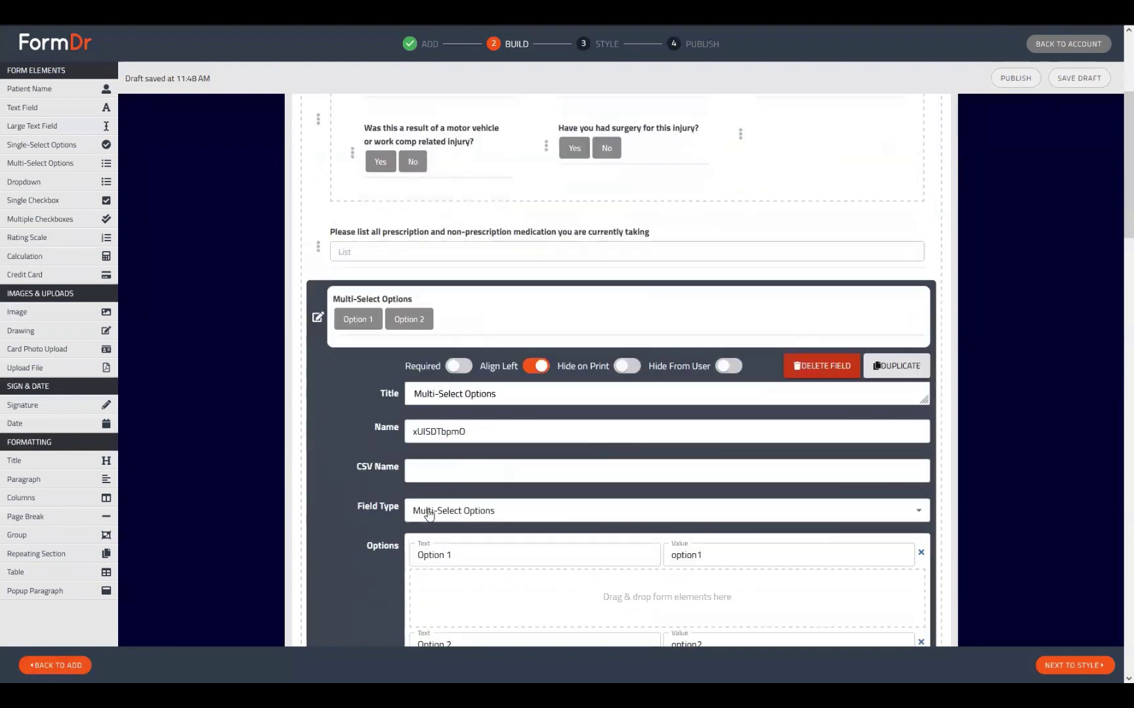
pyautogui.click(447, 558)
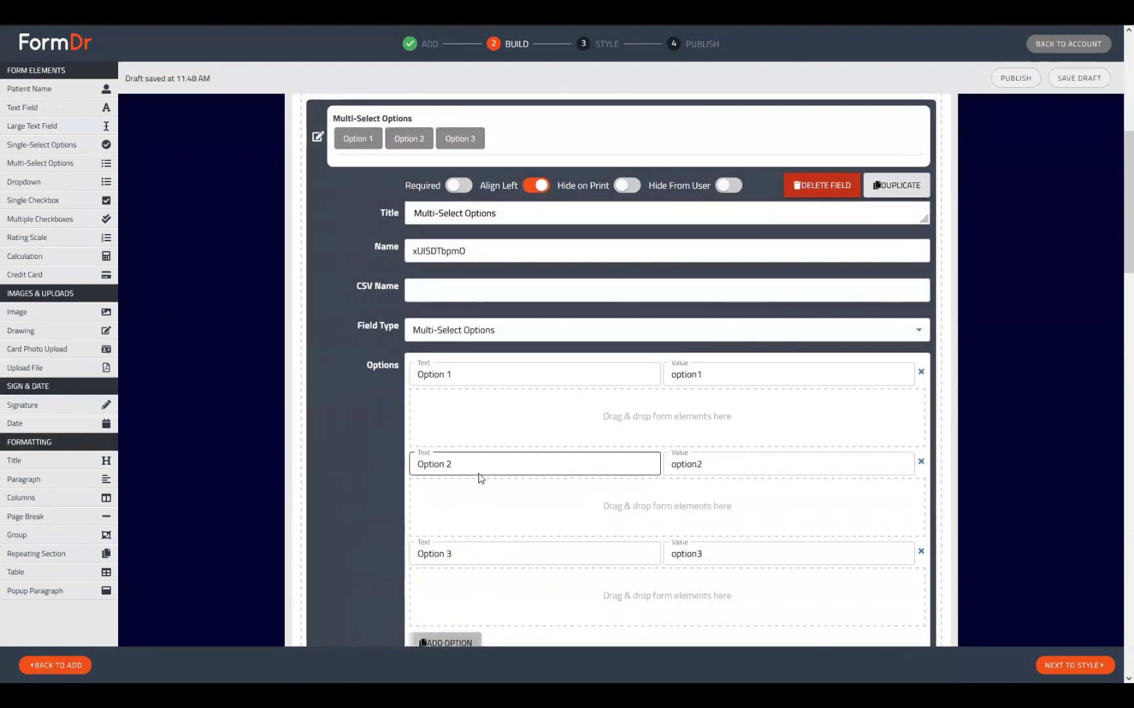
pyautogui.scroll(-3, 459, 486)
pyautogui.click(444, 401)
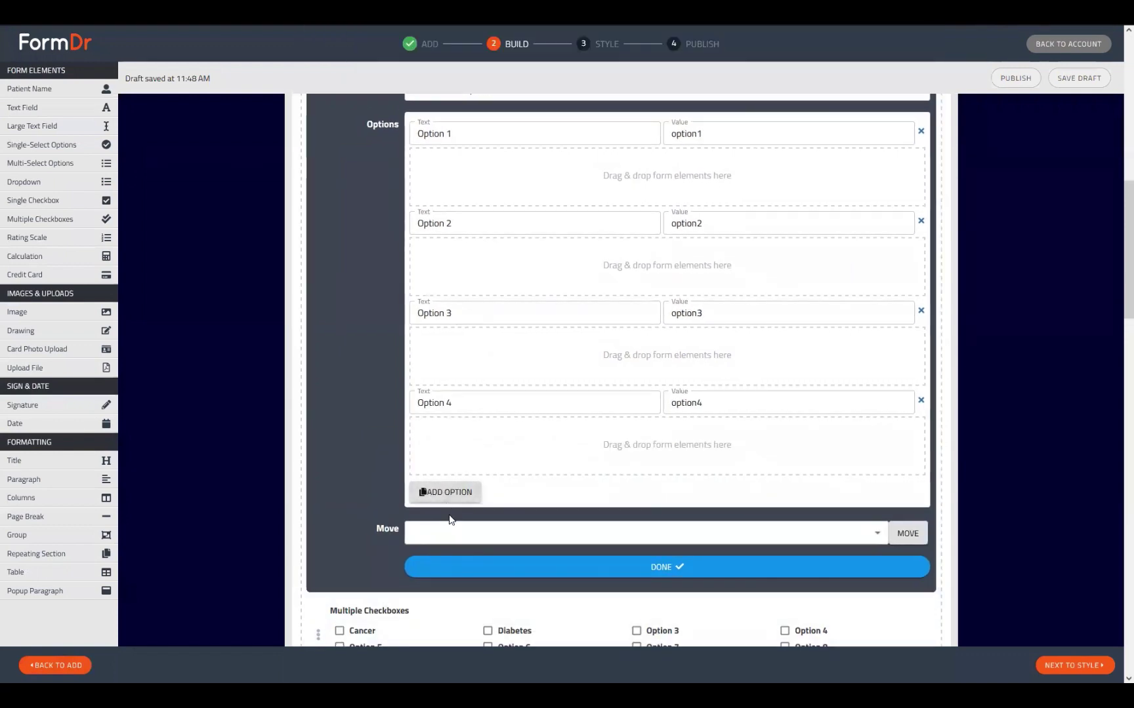
pyautogui.click(445, 491)
pyautogui.click(453, 582)
pyautogui.scroll(-2, 453, 578)
pyautogui.click(442, 553)
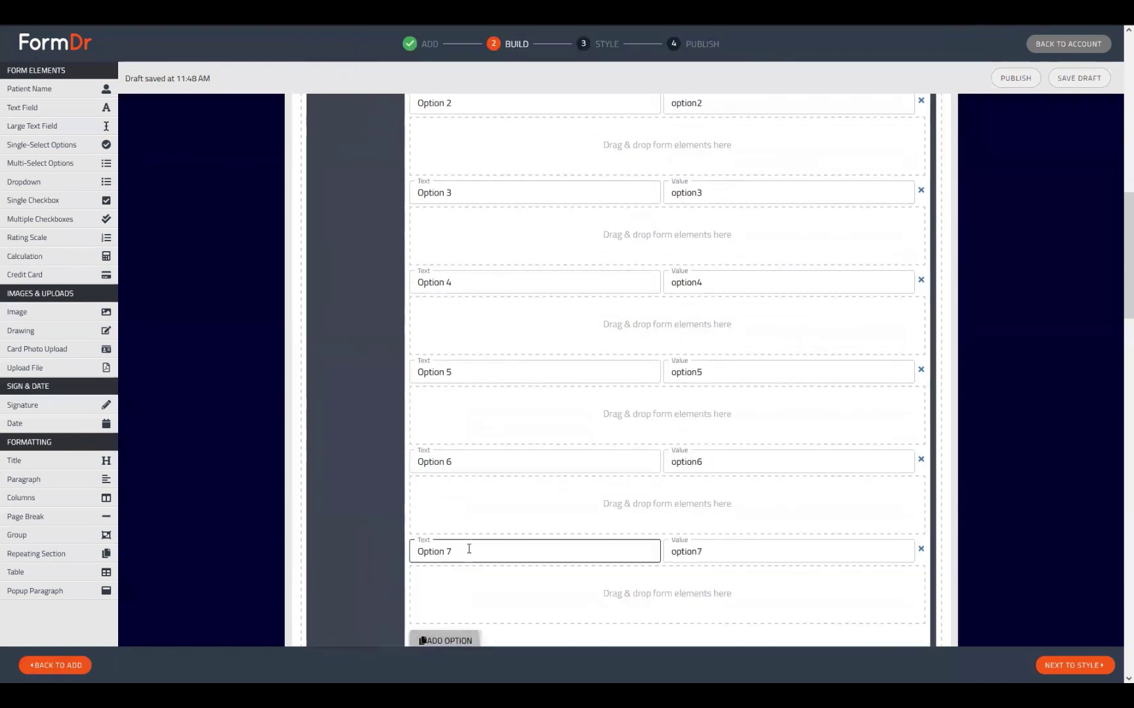
pyautogui.scroll(-2, 449, 541)
pyautogui.click(455, 523)
pyautogui.scroll(9, 499, 558)
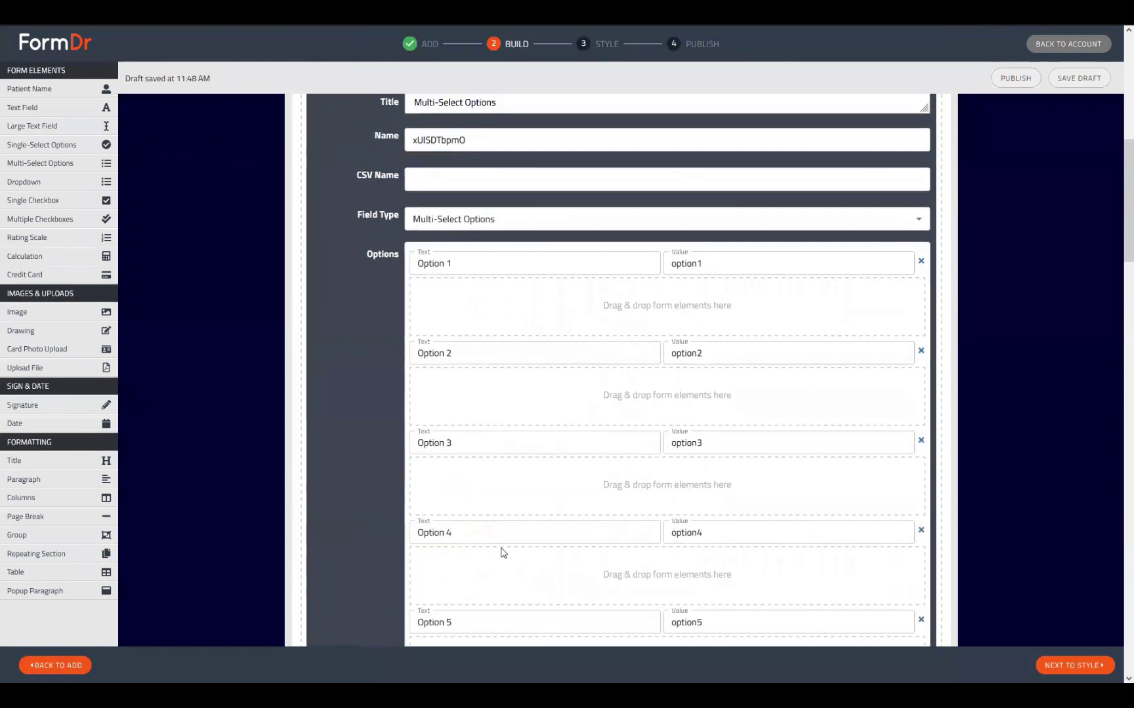
# Step: Try a longer Option 1 label by repeating "Option 1", undo the repeats, and close the Multi-Select Options field's settings
pyautogui.scroll(-1, 478, 528)
pyautogui.moveTo(486, 555)
pyautogui.mouseDown()
pyautogui.moveTo(500, 577)
pyautogui.moveTo(499, 565)
pyautogui.mouseUp()
pyautogui.write('Option 1')
pyautogui.write('Option 1')
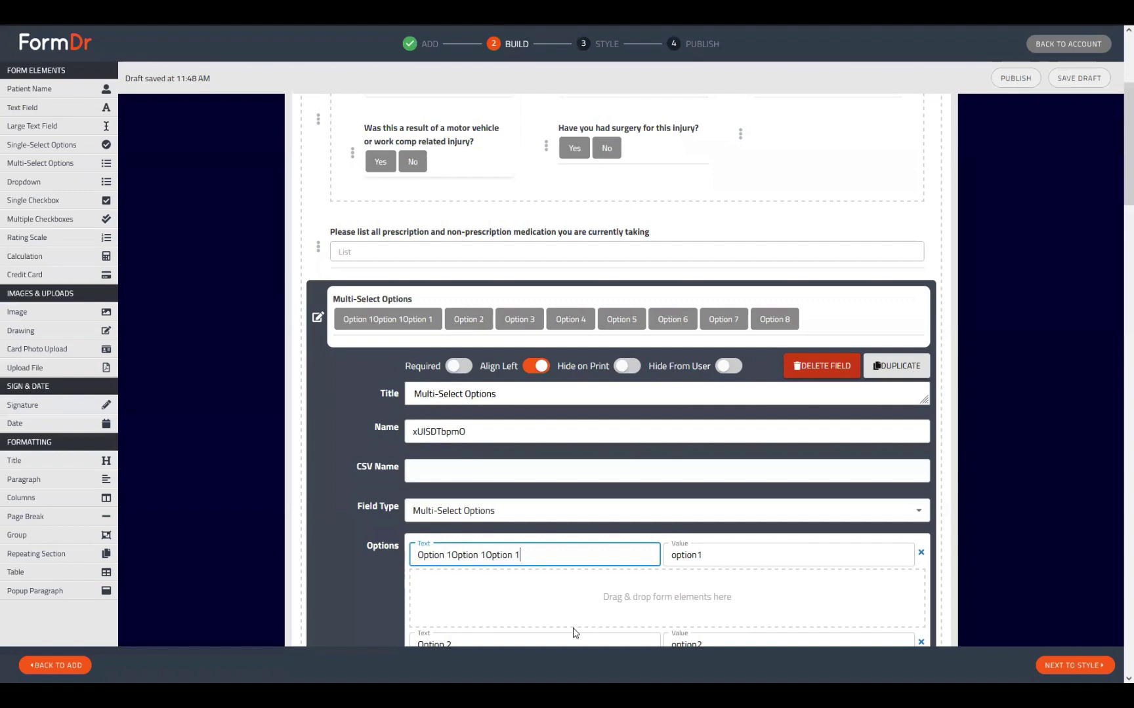
pyautogui.write('Option 1')
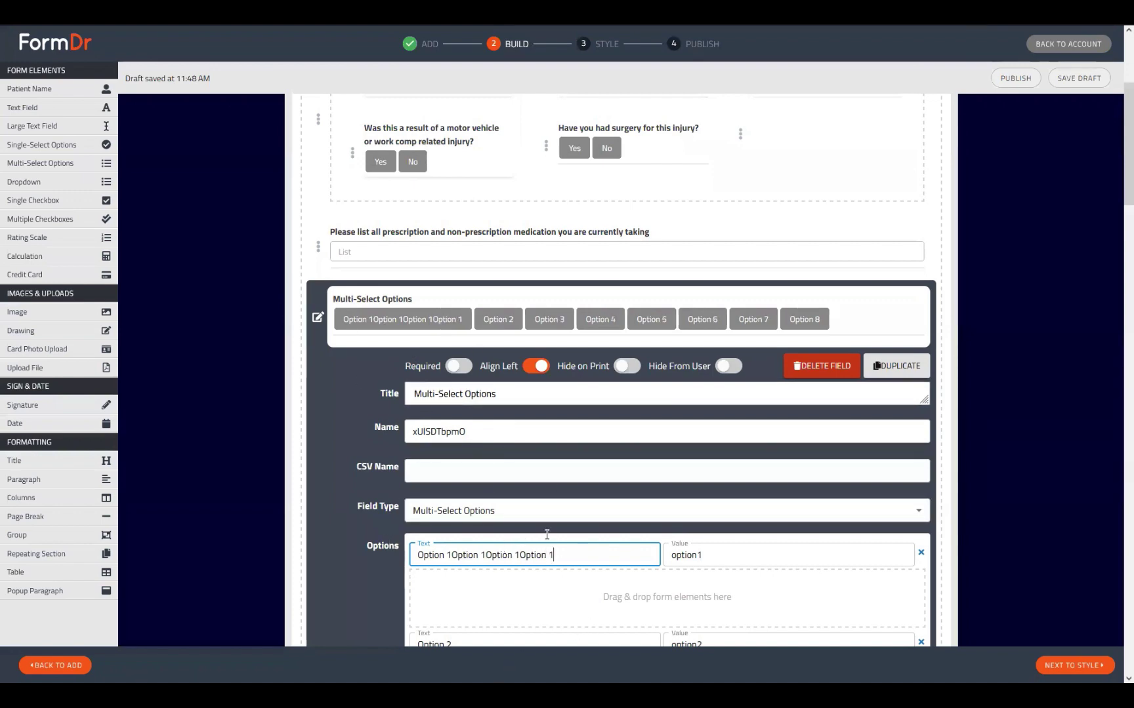
pyautogui.hotkey('ctrl', 'z')
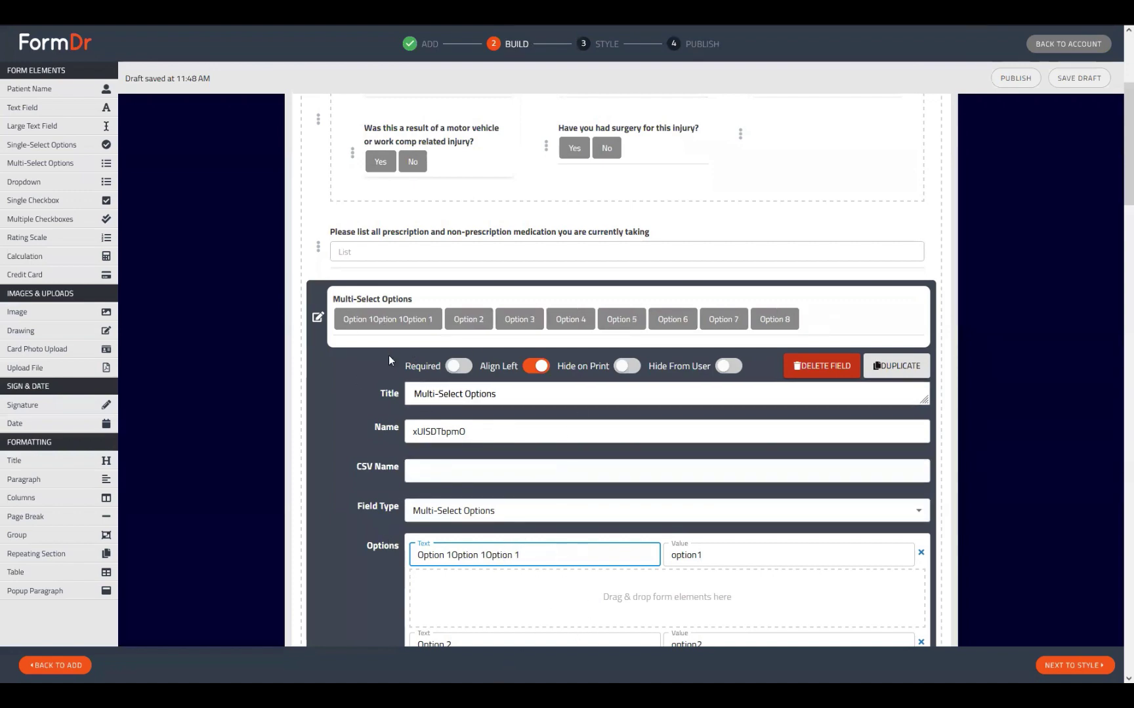
pyautogui.hotkey('ctrl', 'z')
pyautogui.hotkey('ctrl', 'z')
pyautogui.click(318, 317)
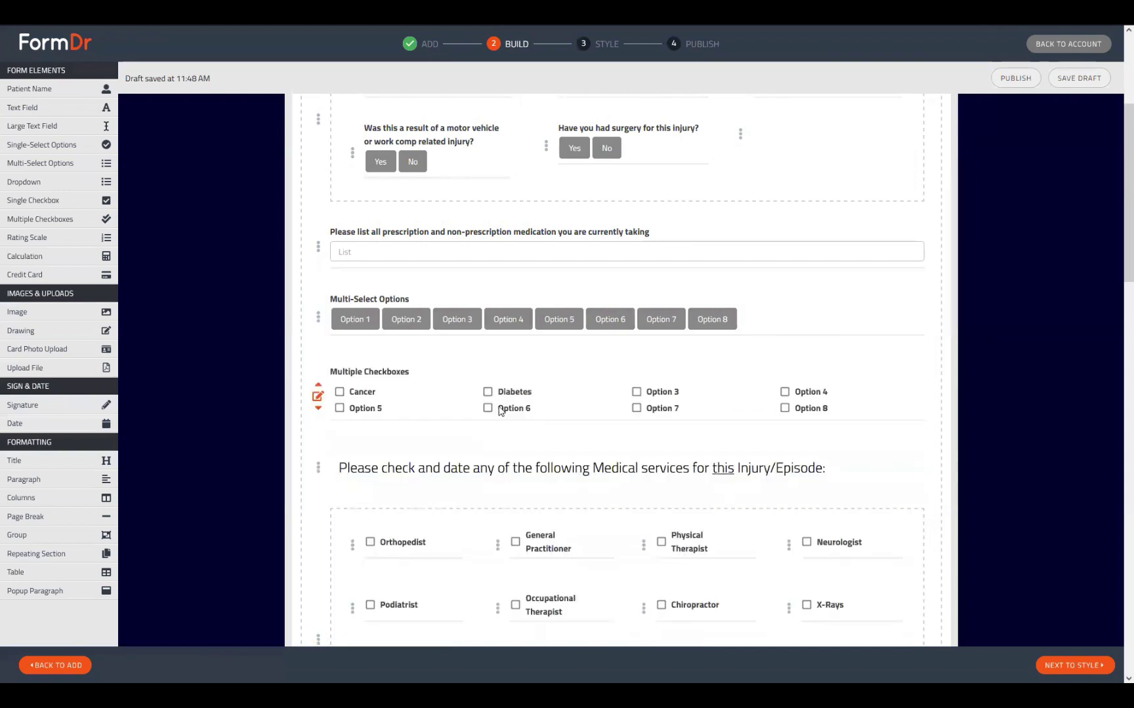
# Step: Review the Medical History form's column-arranged checkbox sections and closing questions from start to end
pyautogui.scroll(-3, 529, 456)
pyautogui.scroll(-1, 640, 473)
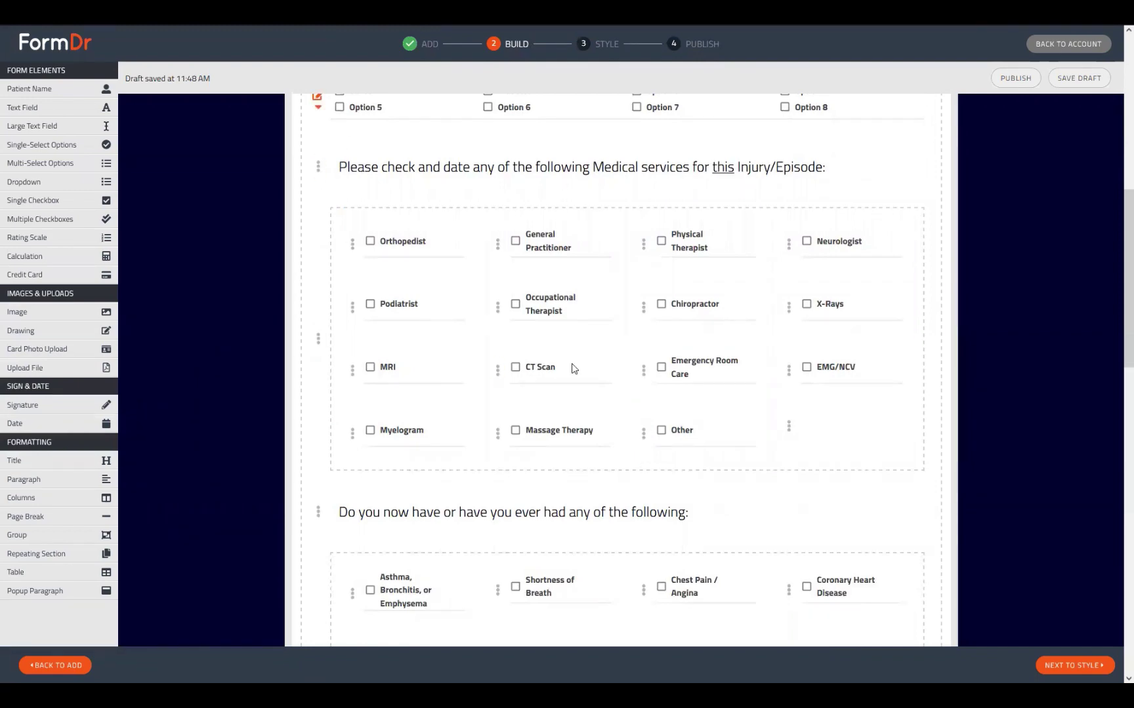
pyautogui.scroll(-14, 590, 455)
pyautogui.scroll(-3, 458, 446)
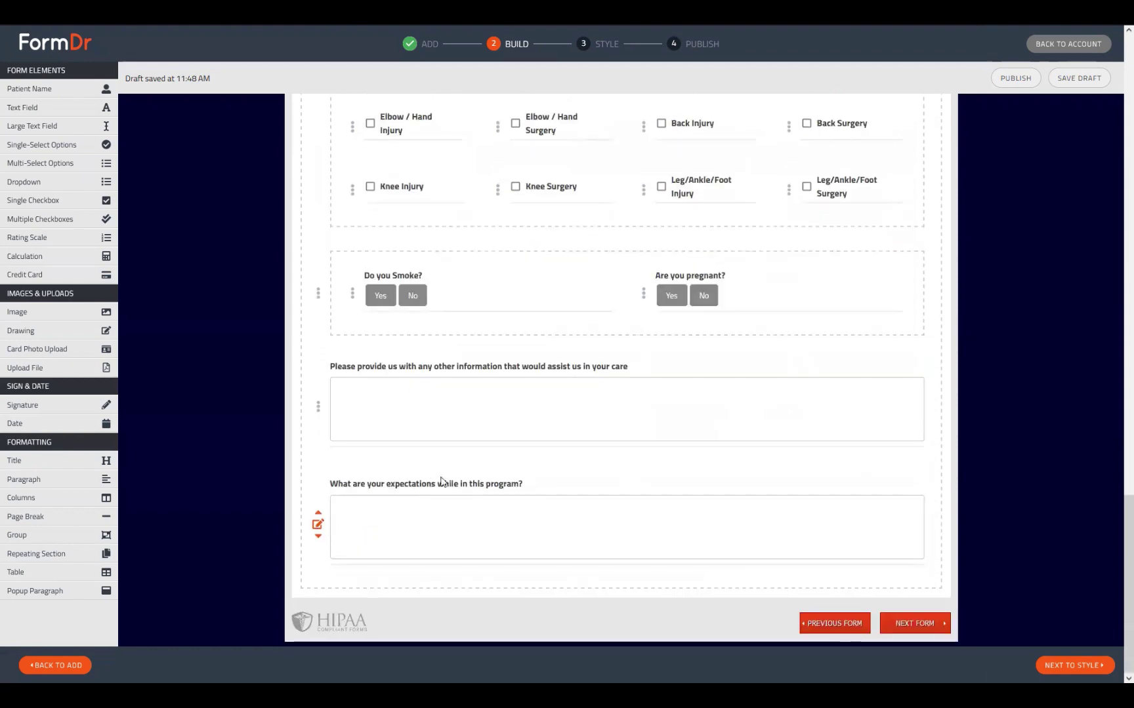
pyautogui.scroll(13, 498, 483)
pyautogui.scroll(-5, 543, 382)
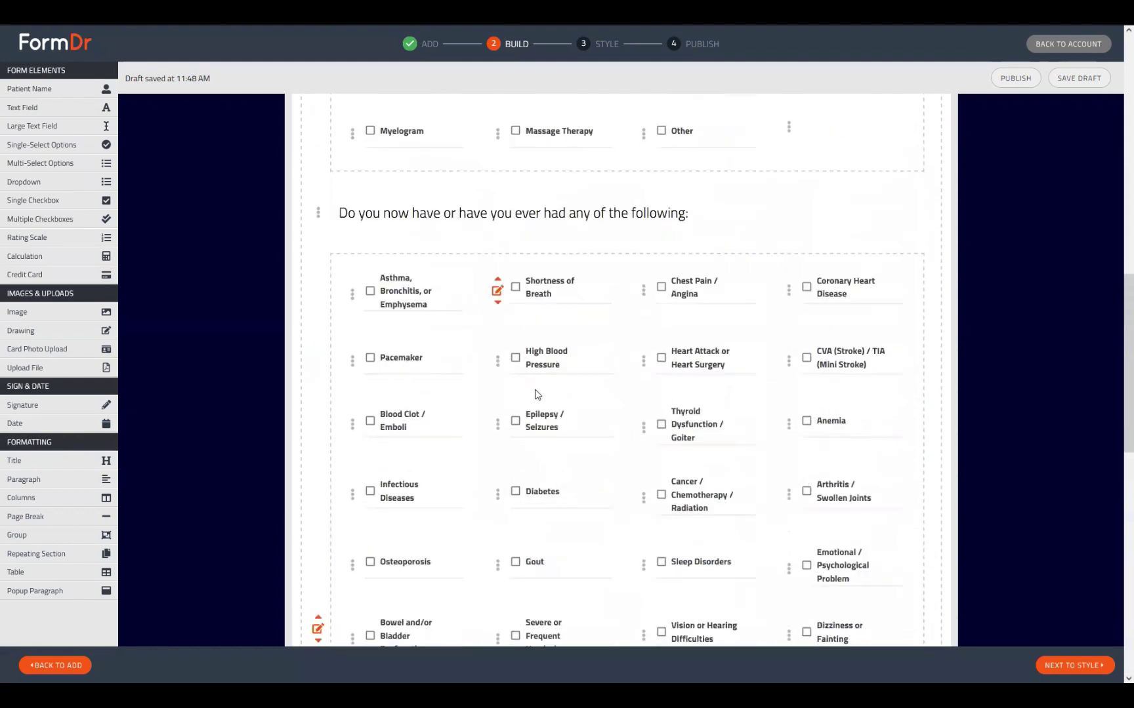
pyautogui.scroll(4, 498, 413)
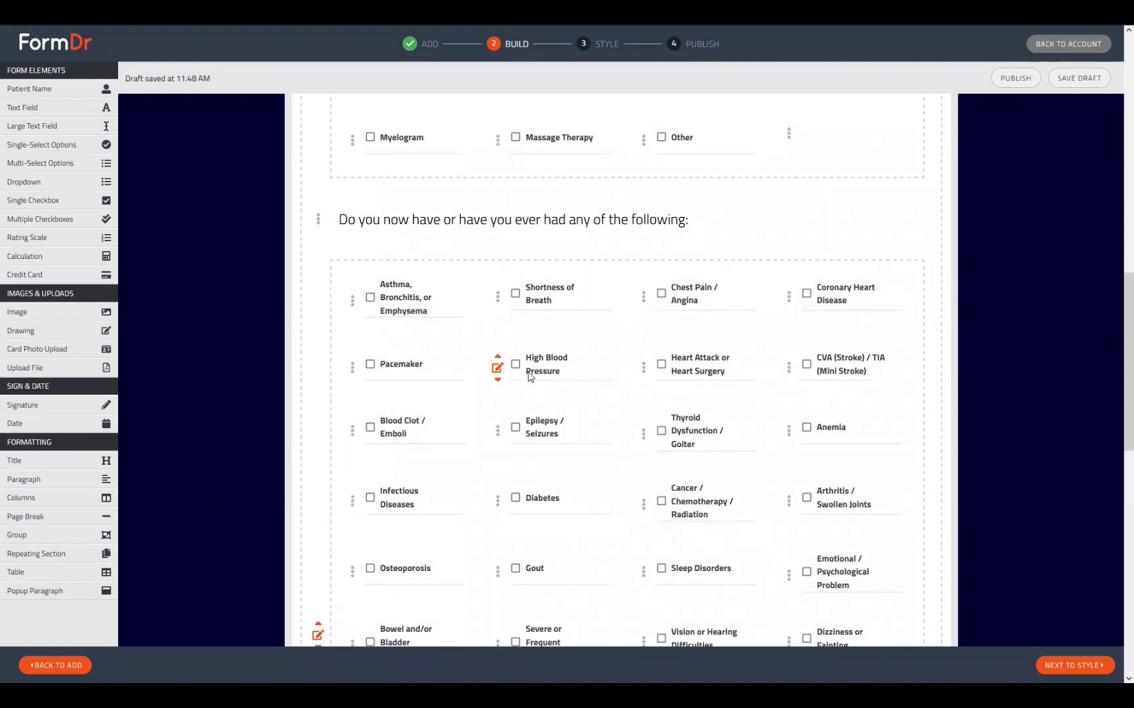
pyautogui.scroll(-10, 571, 414)
pyautogui.scroll(15, 643, 444)
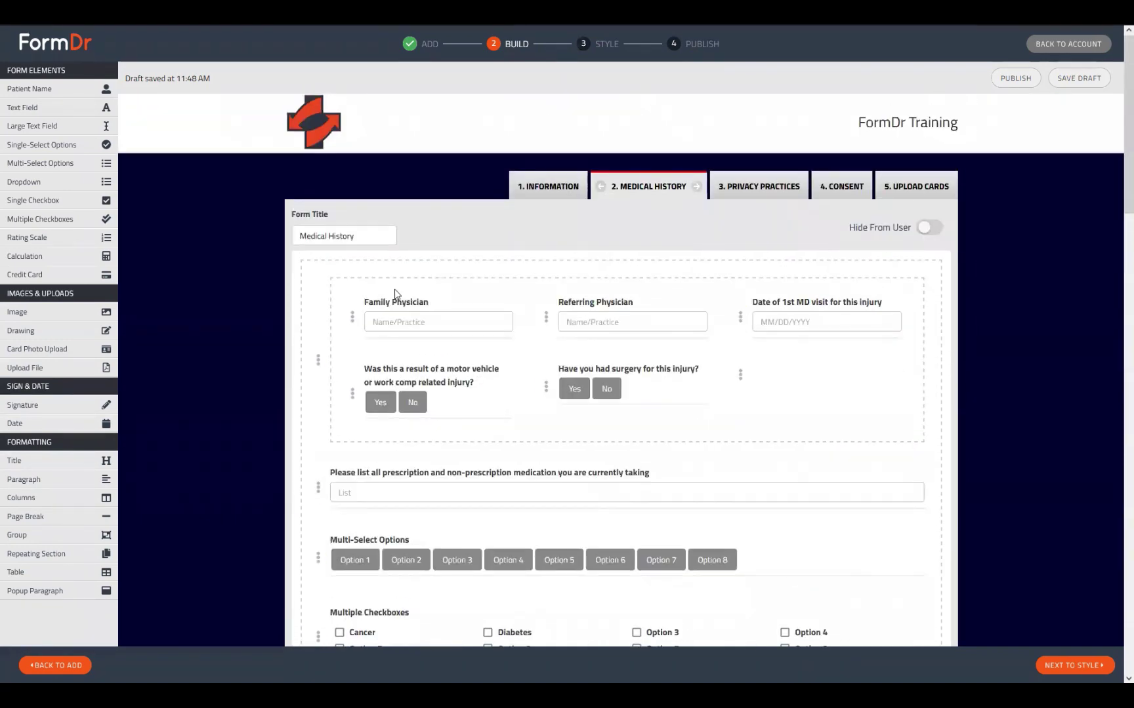
# Step: Return to the Add stage and add a from-scratch form named "Scratch" to the packet
pyautogui.click(60, 665)
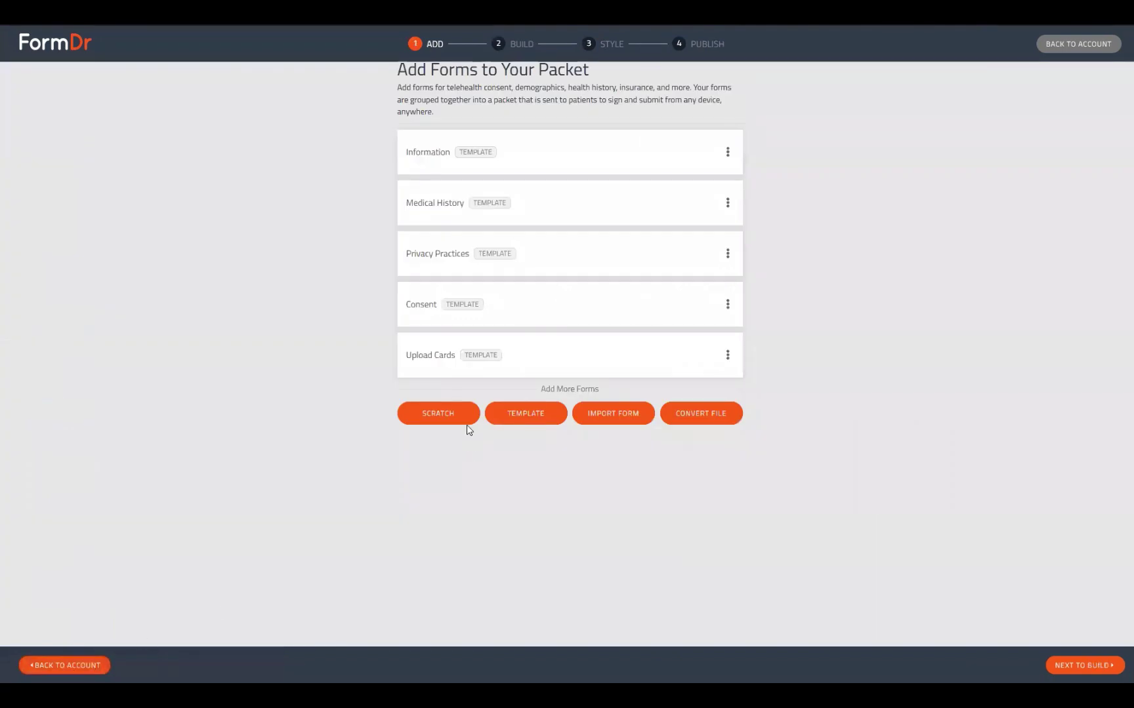
pyautogui.click(449, 410)
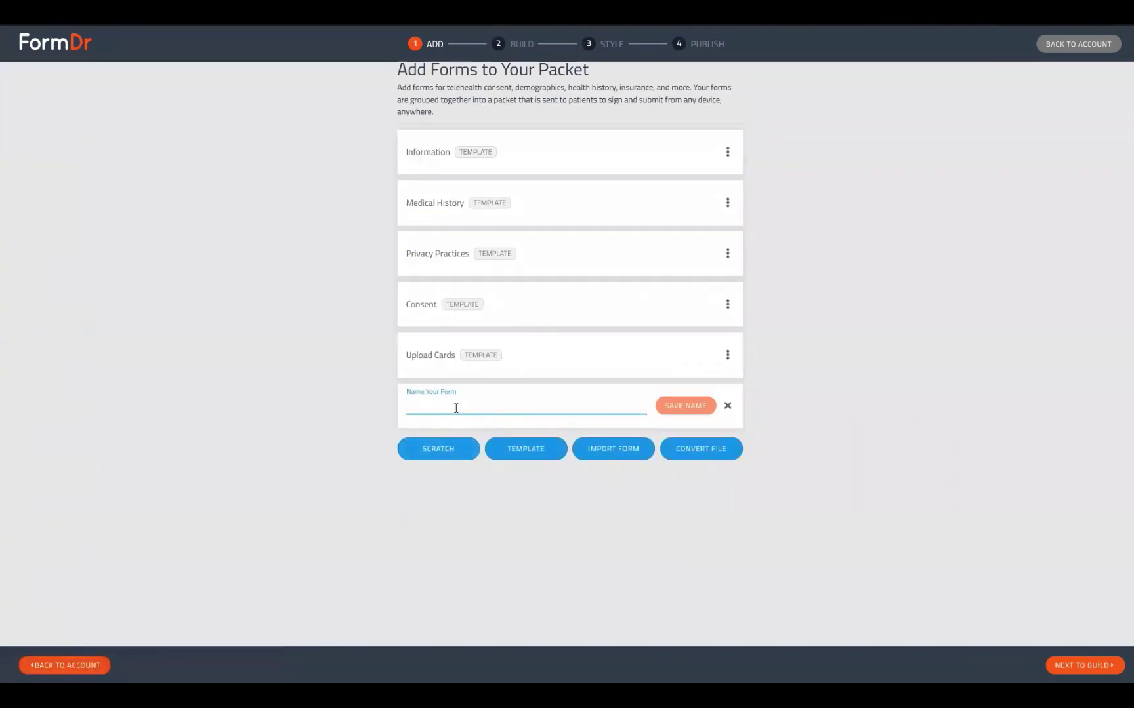
pyautogui.write('Scratch')
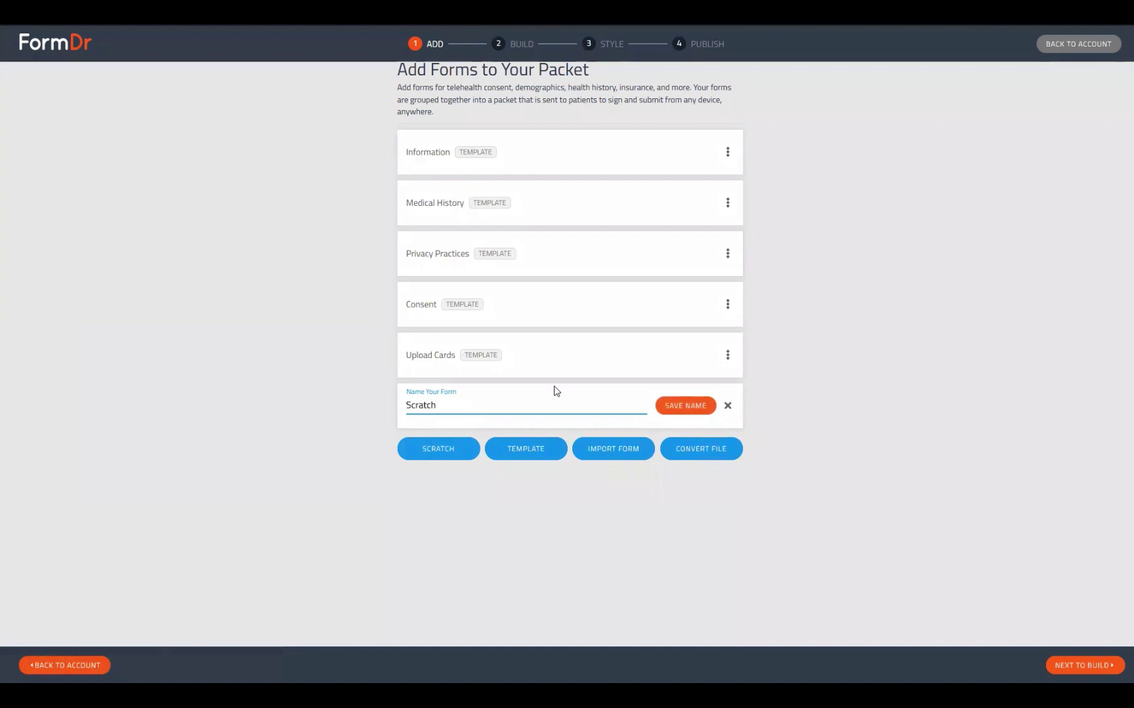
pyautogui.click(685, 405)
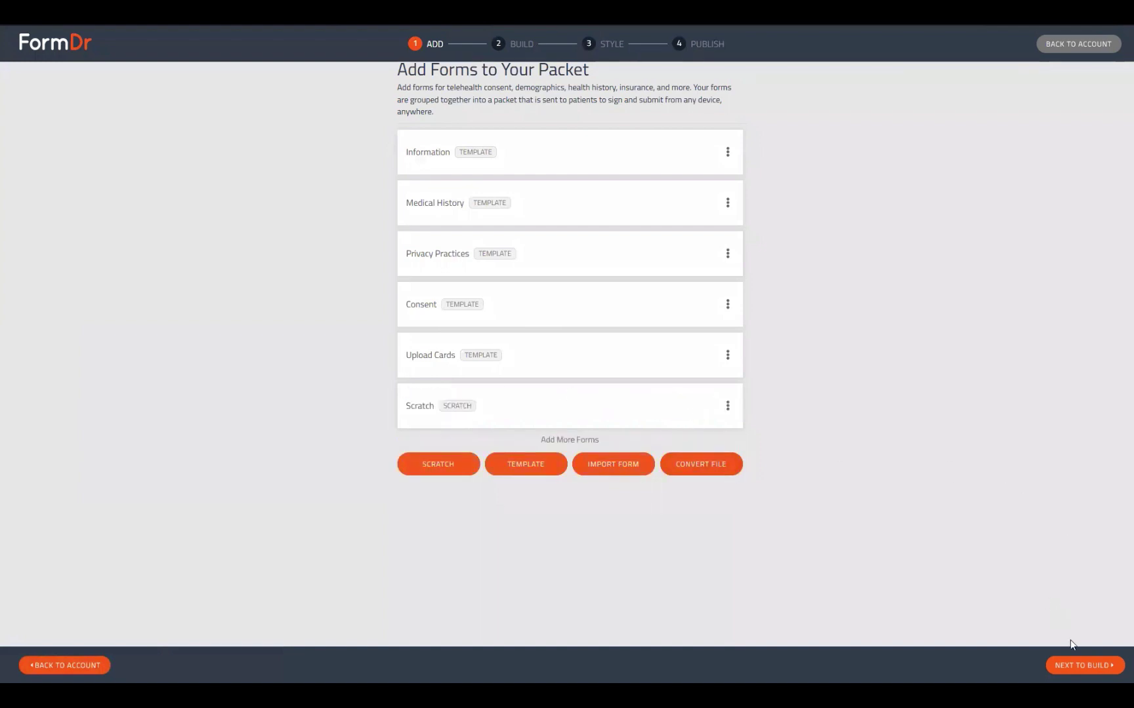
# Step: Open the Scratch form in the Build stage and turn on Align Left for its Patient Name field
pyautogui.click(1074, 666)
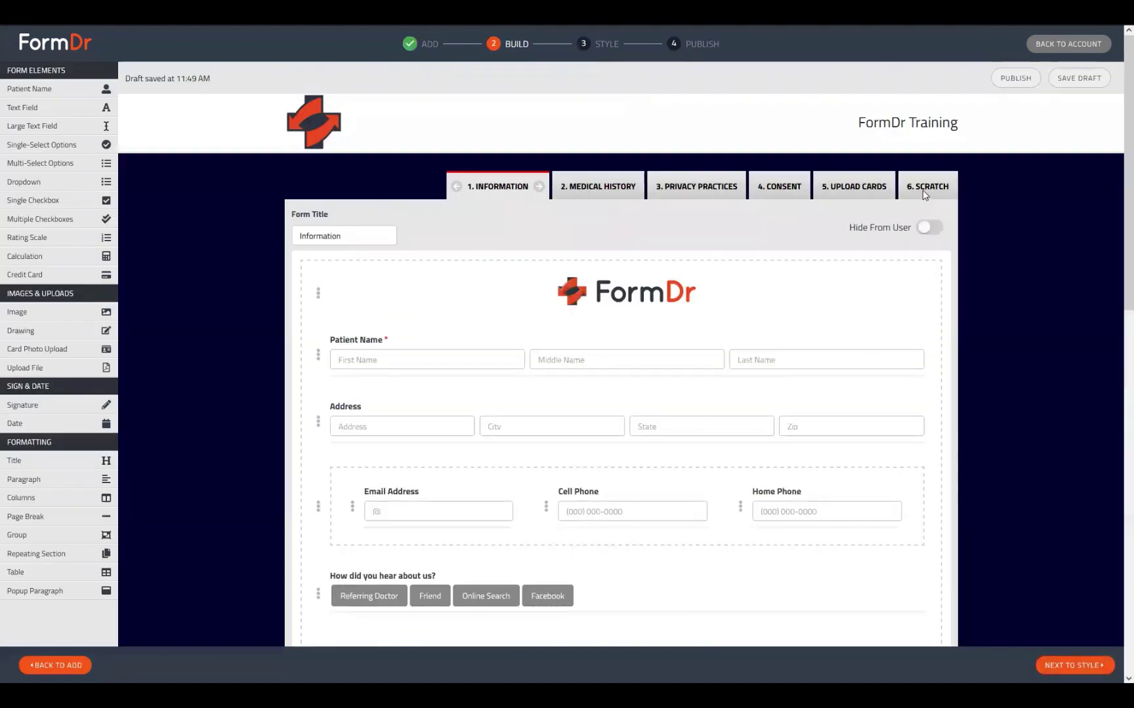
pyautogui.click(924, 188)
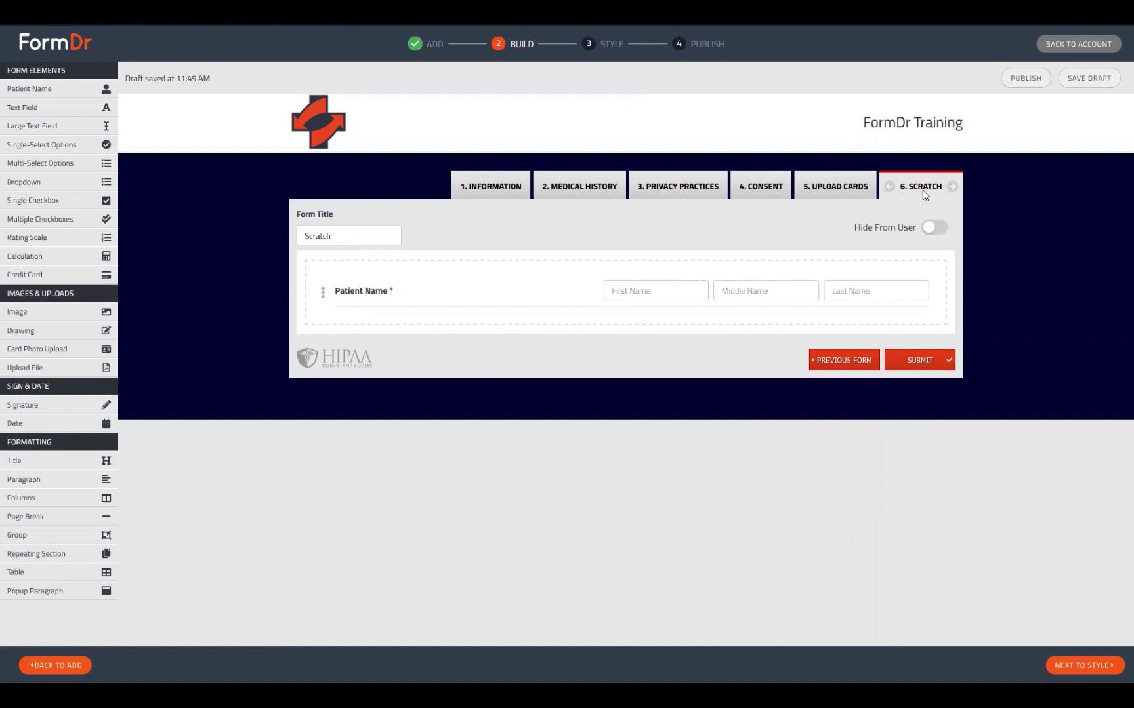
pyautogui.moveTo(326, 311)
pyautogui.click(322, 292)
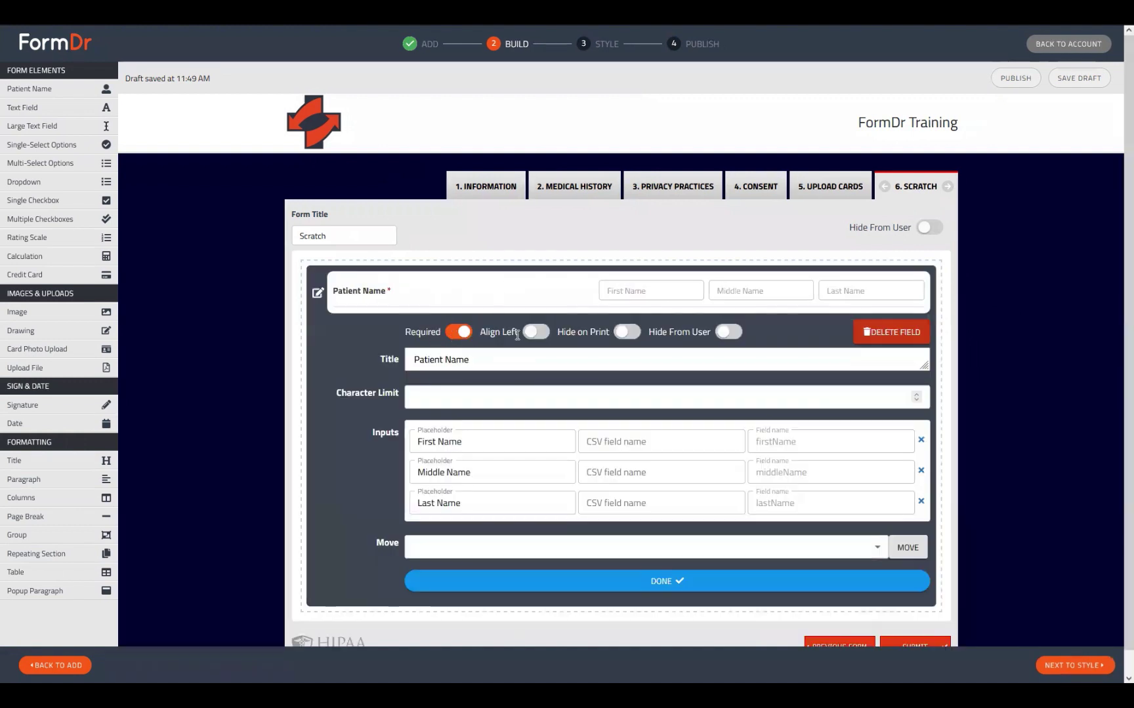
pyautogui.click(538, 332)
pyautogui.click(322, 297)
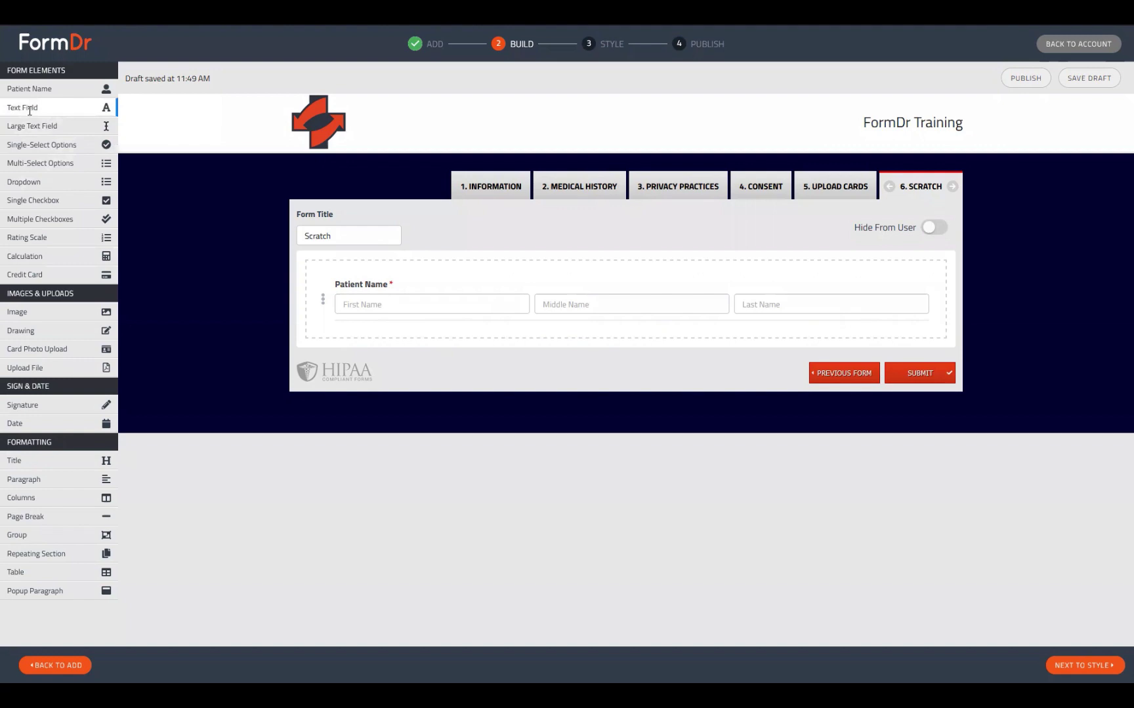
# Step: Try a Text Field with three inputs below Patient Name in the Scratch form, and delete the field
pyautogui.moveTo(29, 110); pyautogui.dragTo(332, 366)
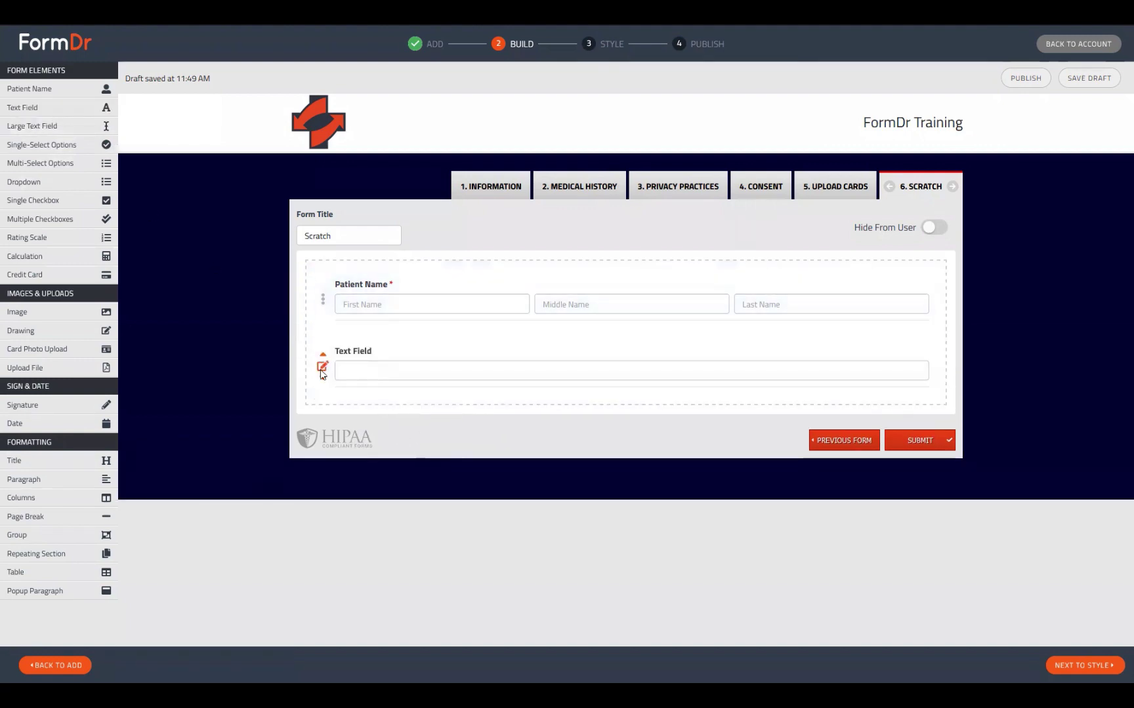
pyautogui.click(321, 369)
pyautogui.scroll(-3, 501, 441)
pyautogui.click(453, 484)
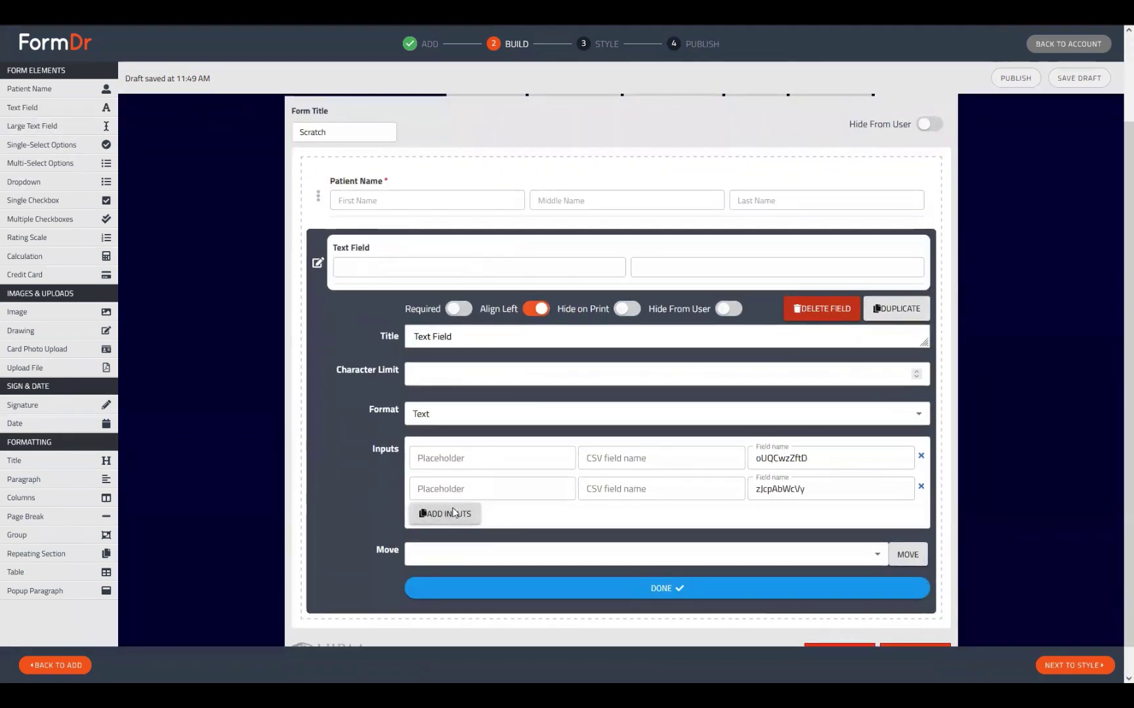
pyautogui.click(452, 513)
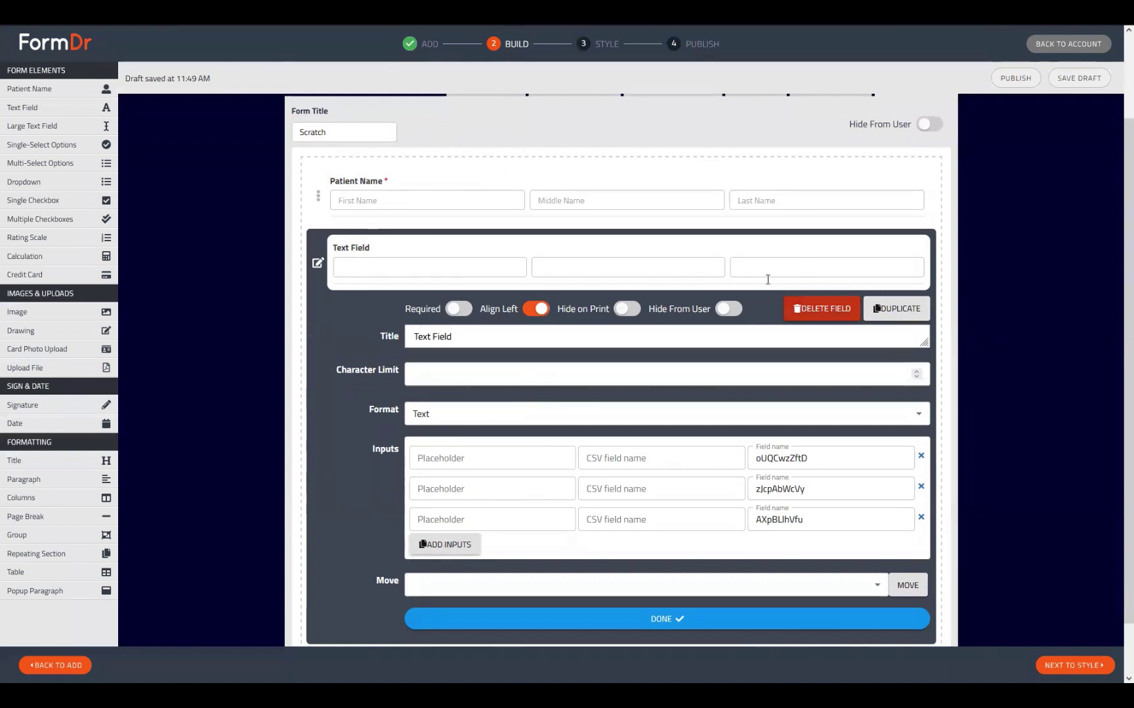
pyautogui.click(821, 308)
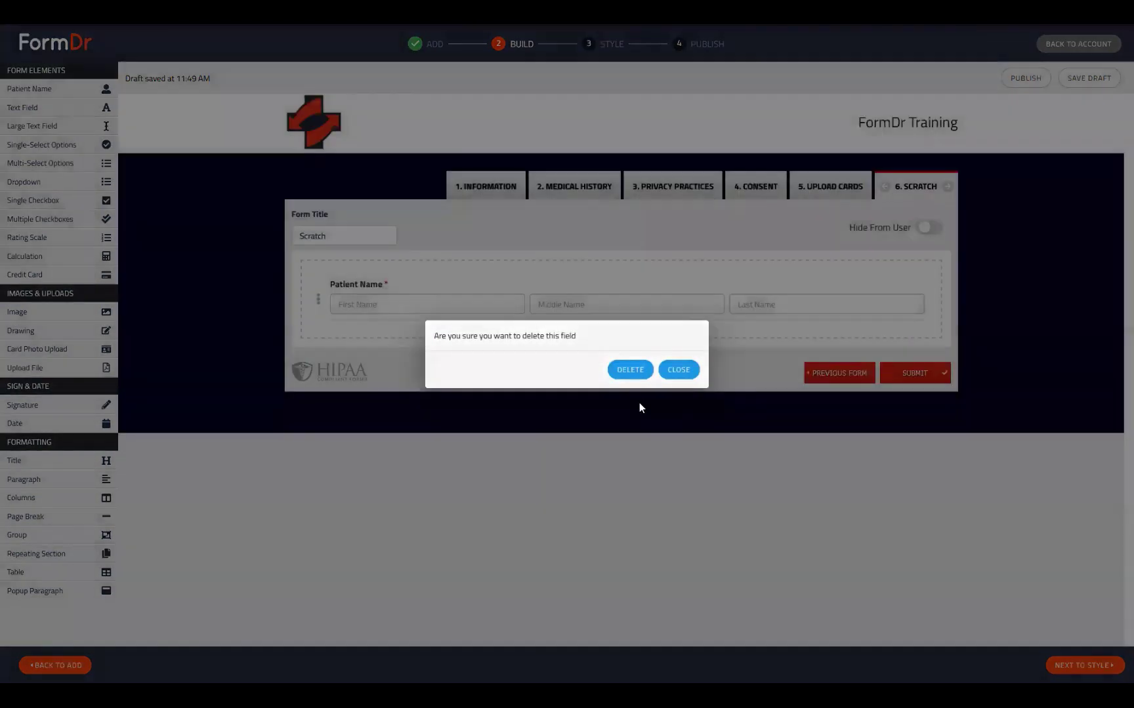
pyautogui.click(640, 403)
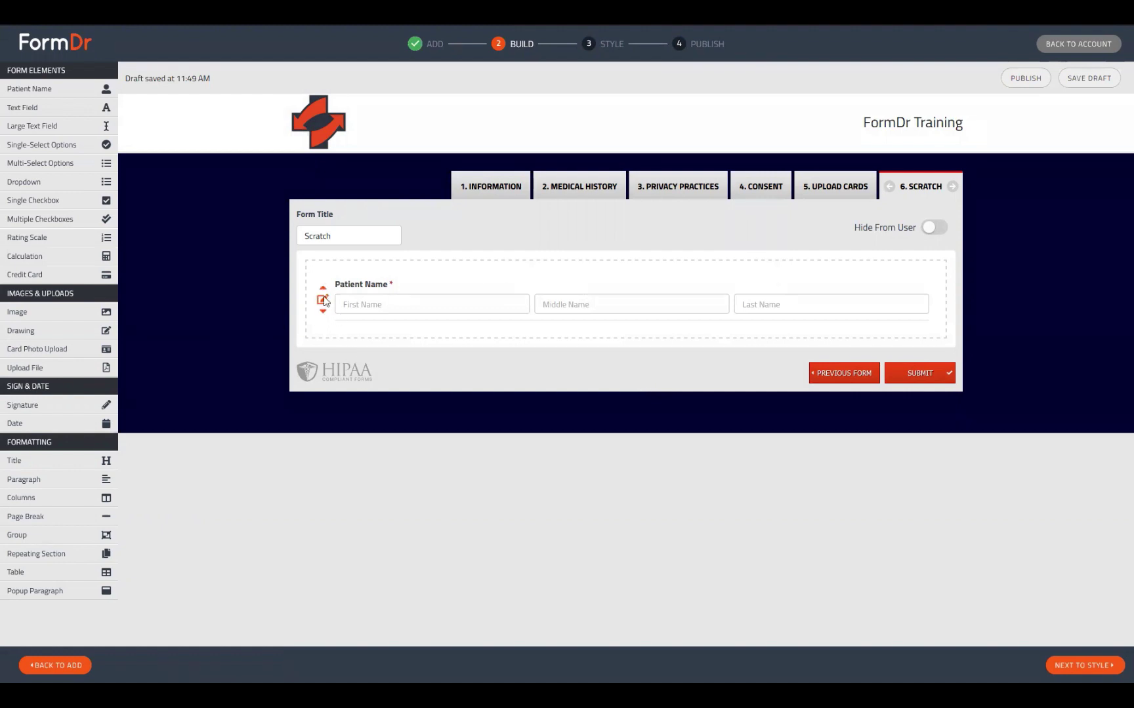
# Step: Examine the field names of the inputs in the Patient Name field's settings, and close the settings
pyautogui.click(322, 300)
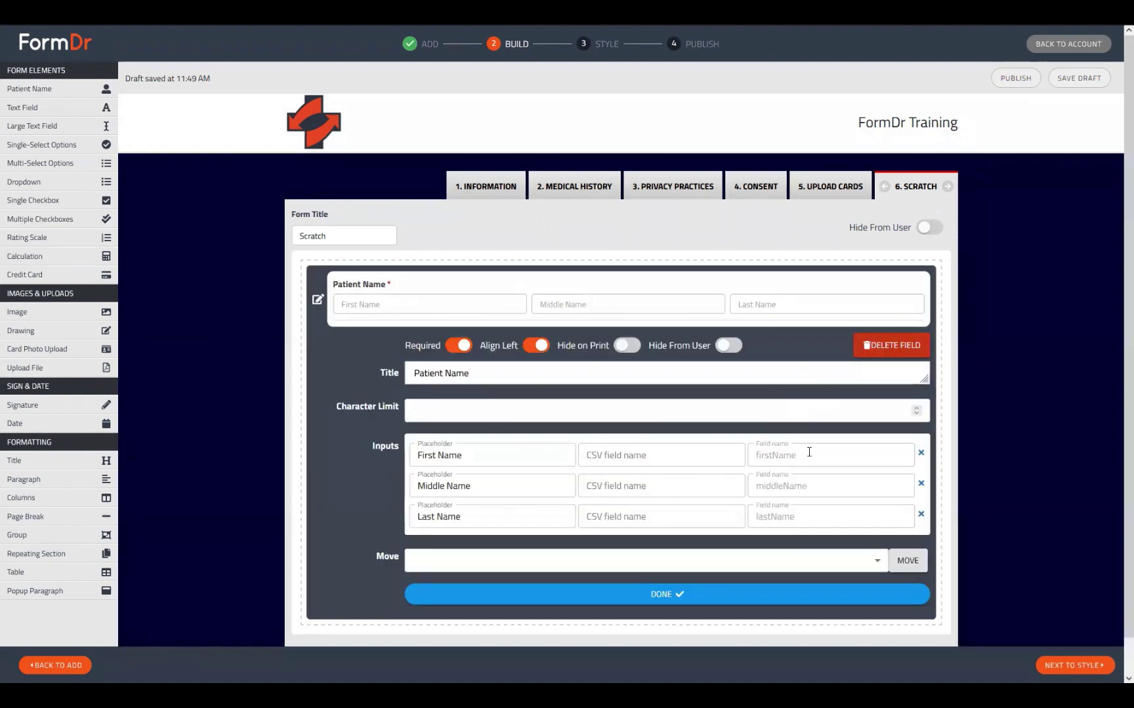
pyautogui.moveTo(815, 457); pyautogui.dragTo(783, 457)
pyautogui.click(738, 599)
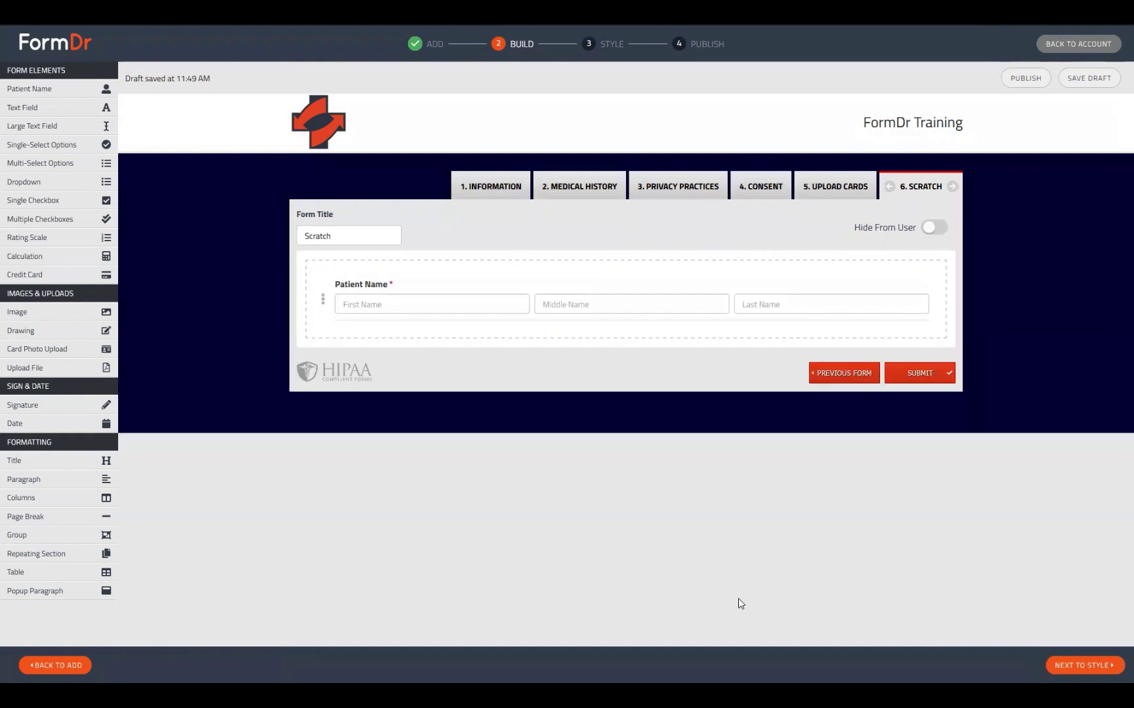
pyautogui.moveTo(407, 284); pyautogui.dragTo(385, 295)
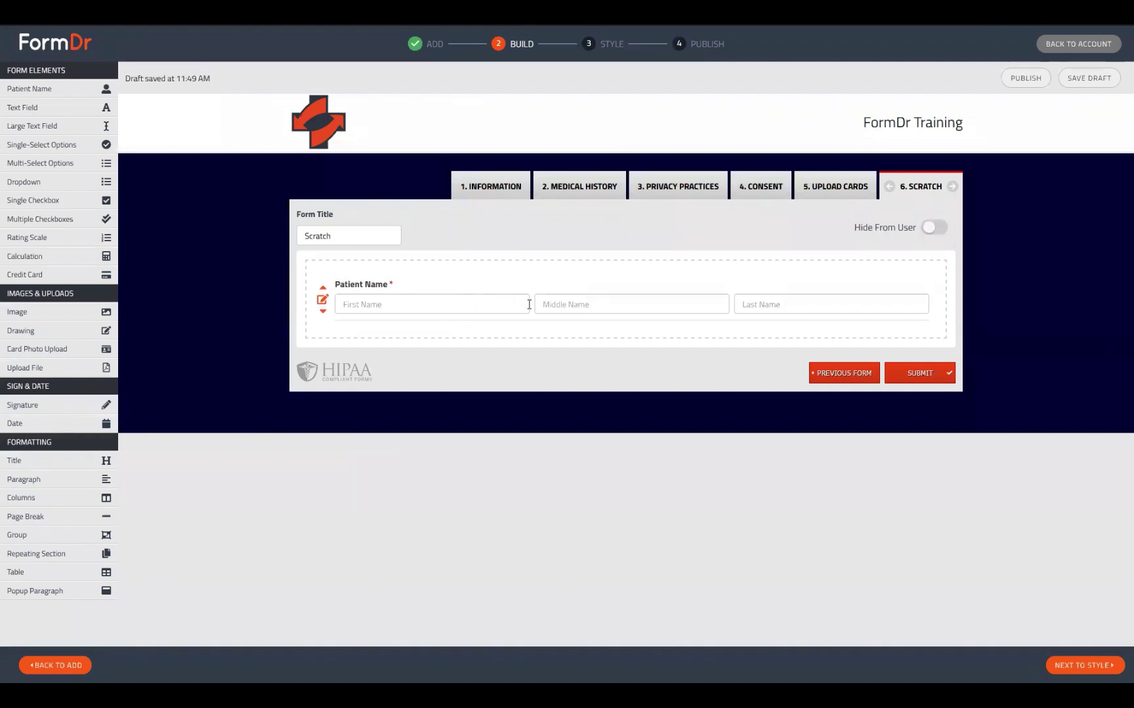
# Step: Open the Medical History form and review its fields and checkbox sections from start to end
pyautogui.click(589, 193)
pyautogui.scroll(-10, 606, 334)
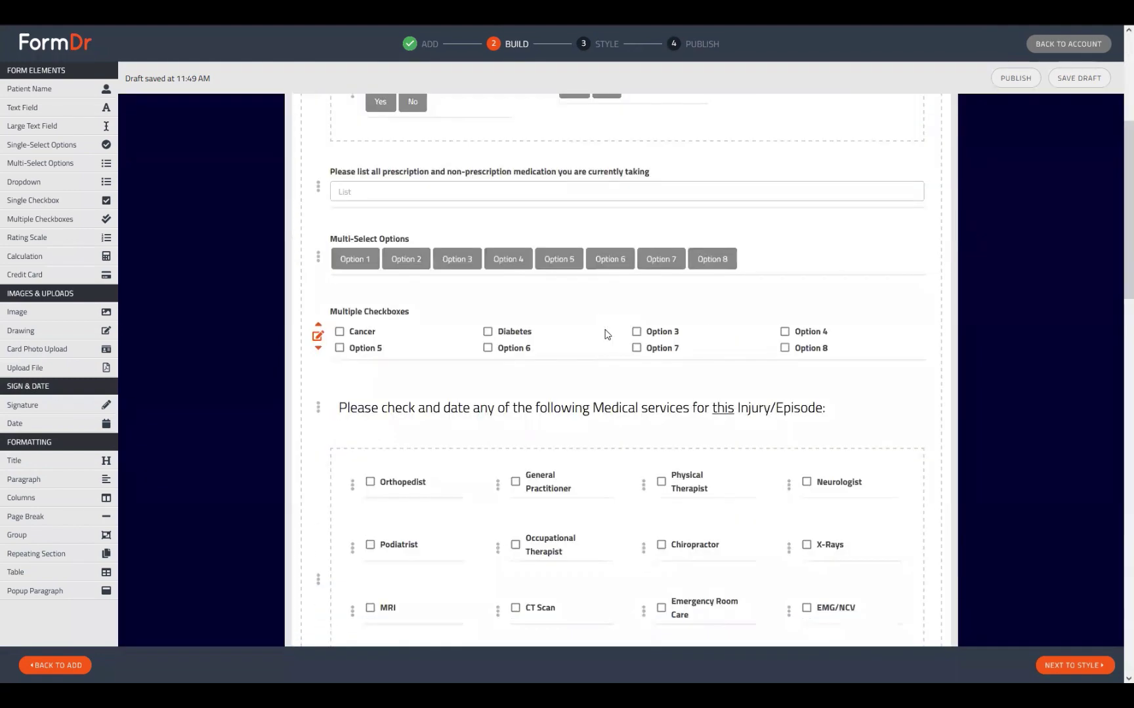
pyautogui.scroll(-15, 608, 338)
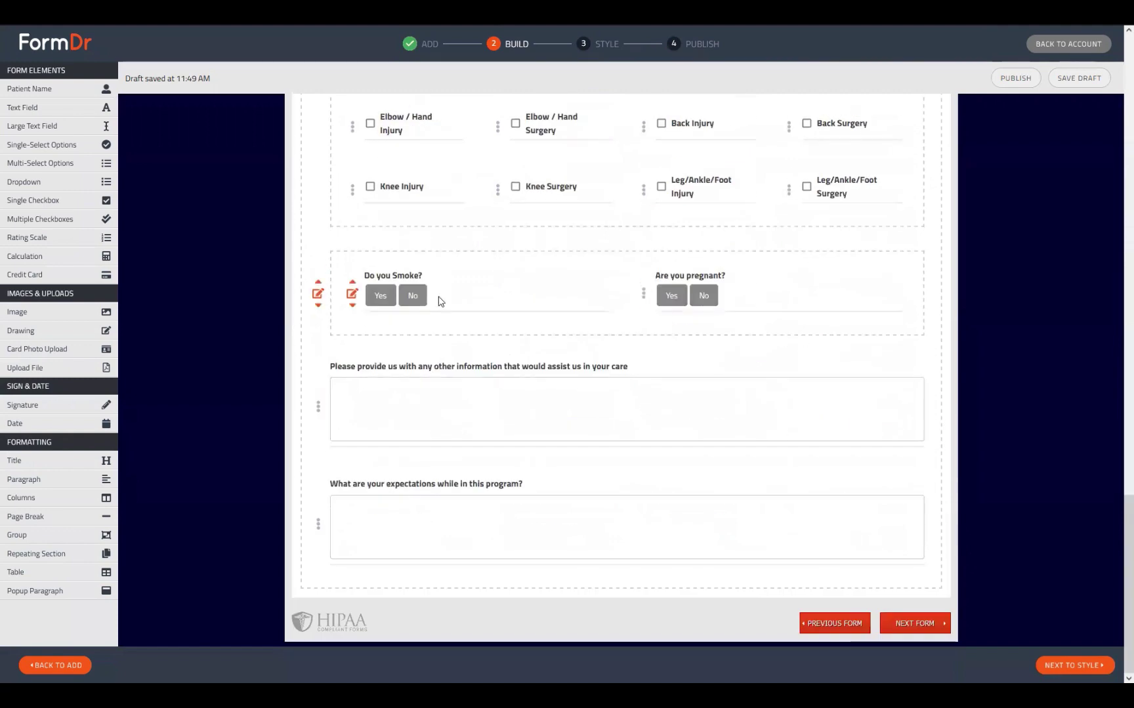
pyautogui.scroll(5, 556, 514)
pyautogui.scroll(4, 559, 509)
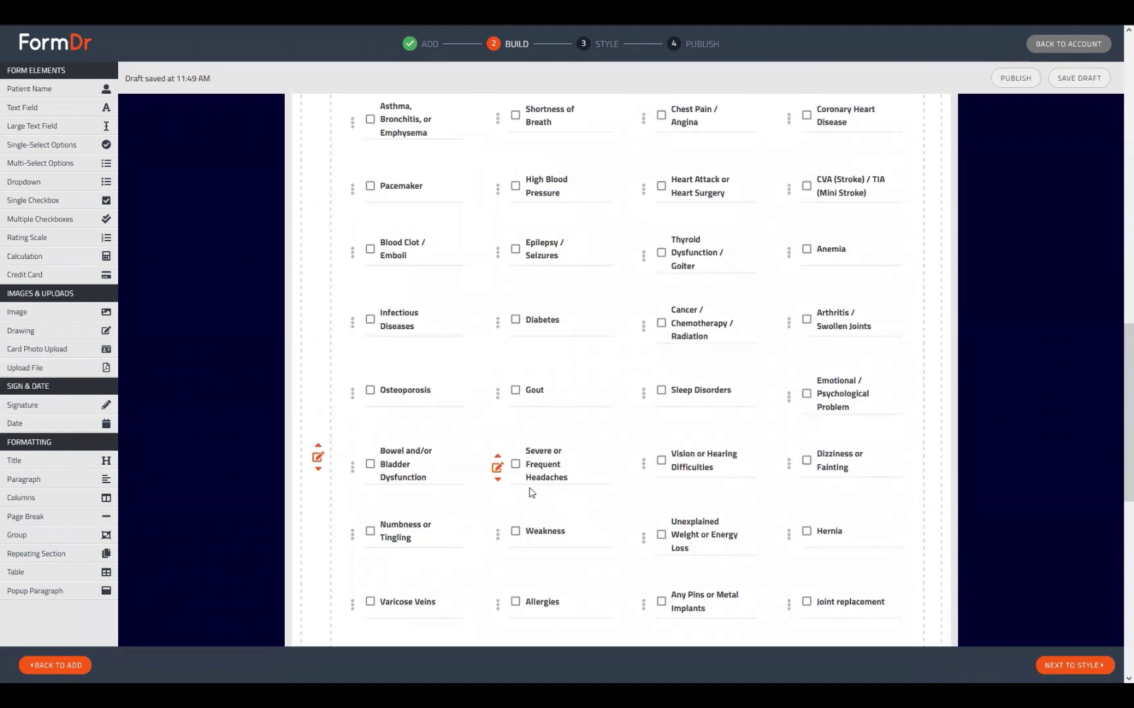
pyautogui.scroll(15, 564, 515)
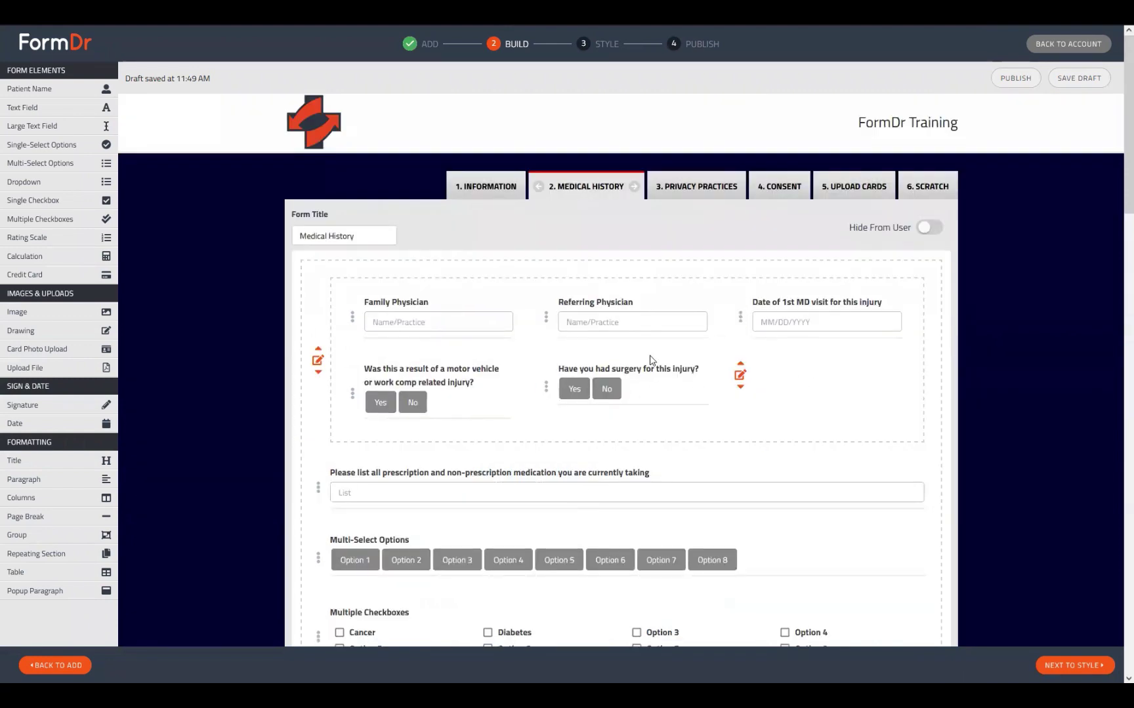
# Step: Try an empty Group between the Multiple Checkboxes field and the Medical services heading, and delete it
pyautogui.scroll(-4, 635, 424)
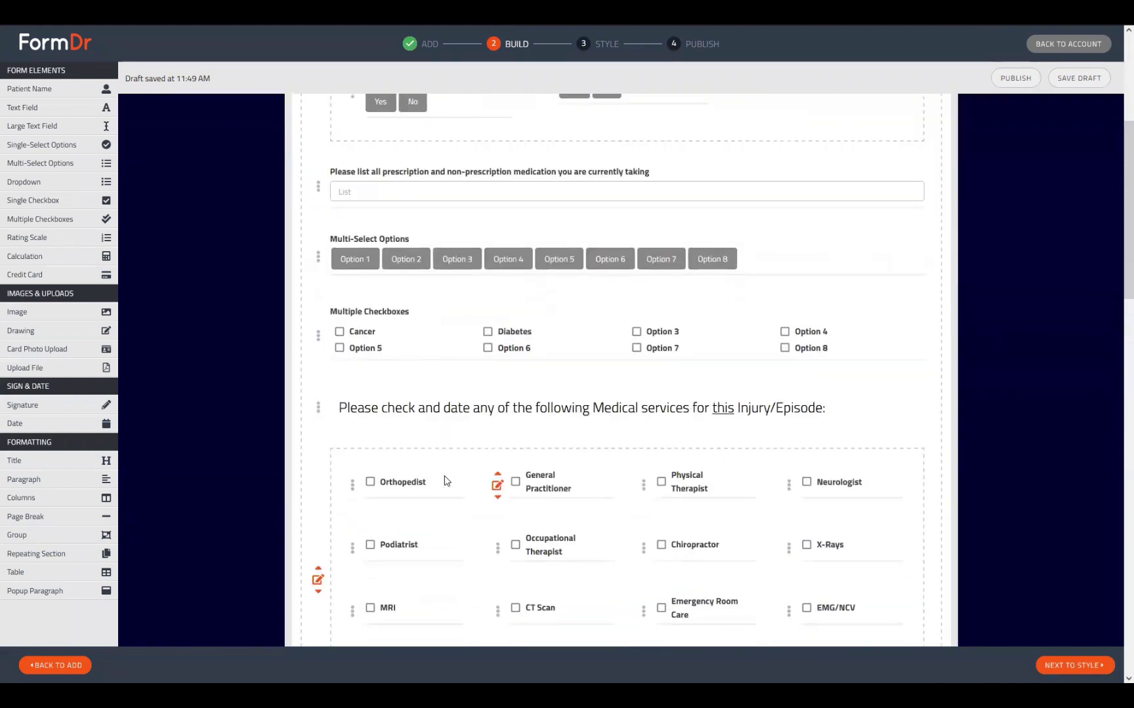
pyautogui.moveTo(56, 534); pyautogui.dragTo(366, 396)
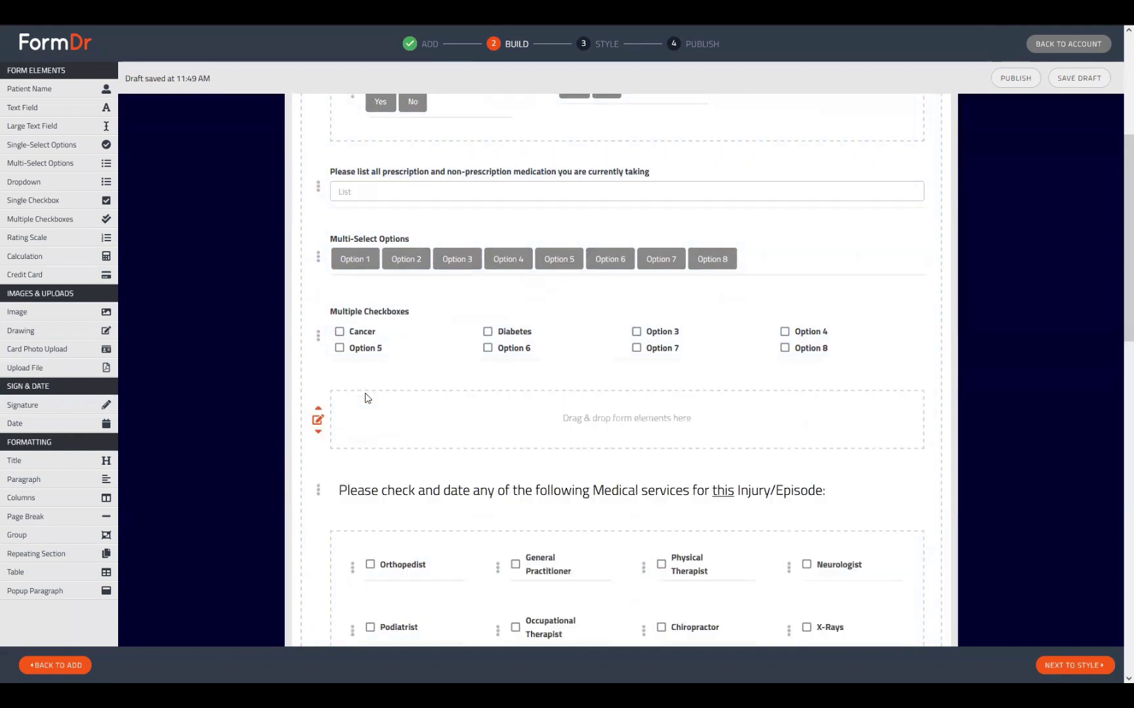
pyautogui.click(318, 420)
pyautogui.click(822, 473)
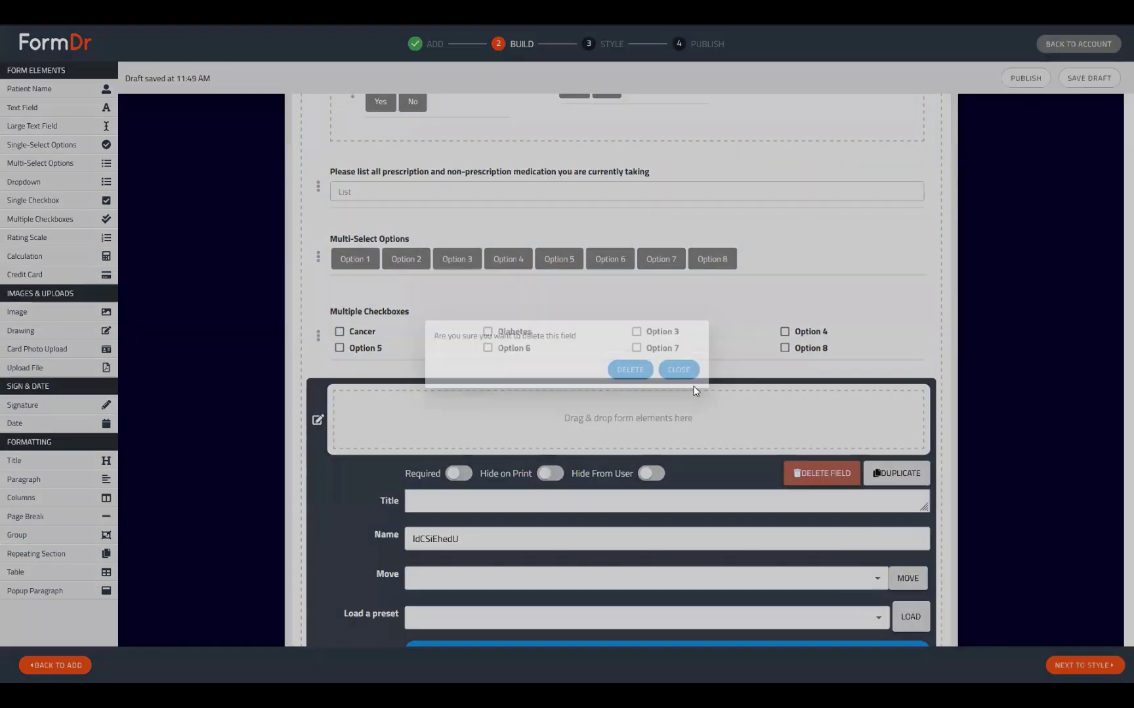
pyautogui.click(628, 371)
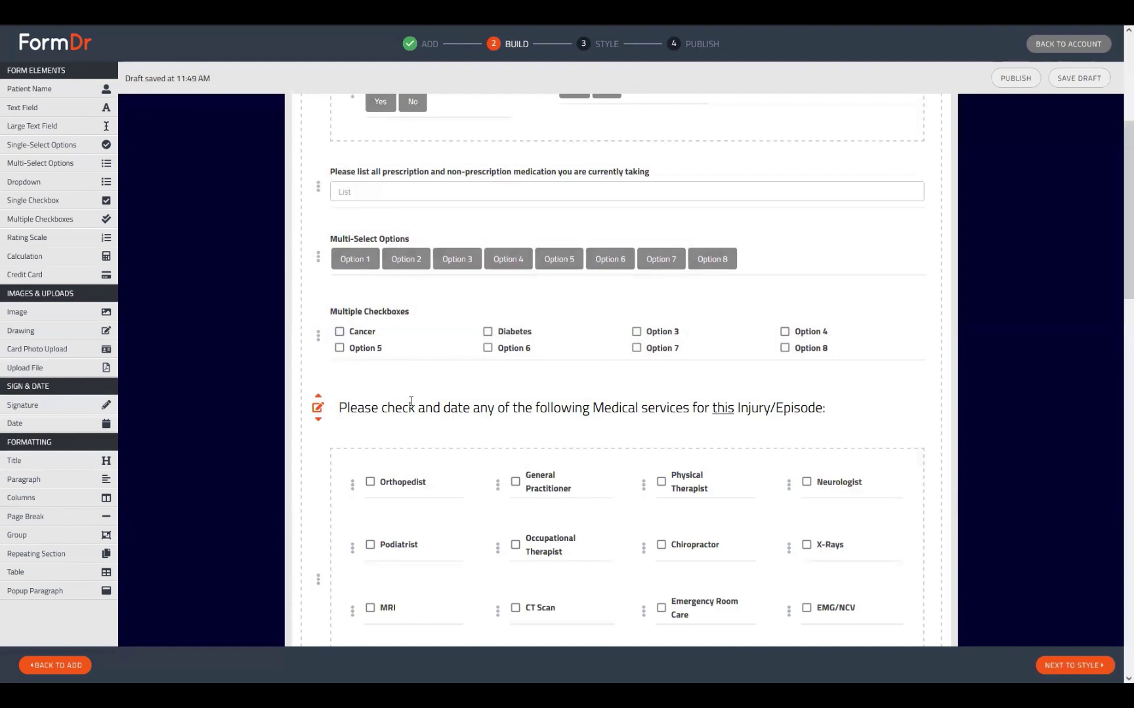
# Step: Add a Group directly above the "Do you now have or have you ever had any of the following:" heading
pyautogui.scroll(-4, 394, 439)
pyautogui.scroll(-6, 423, 446)
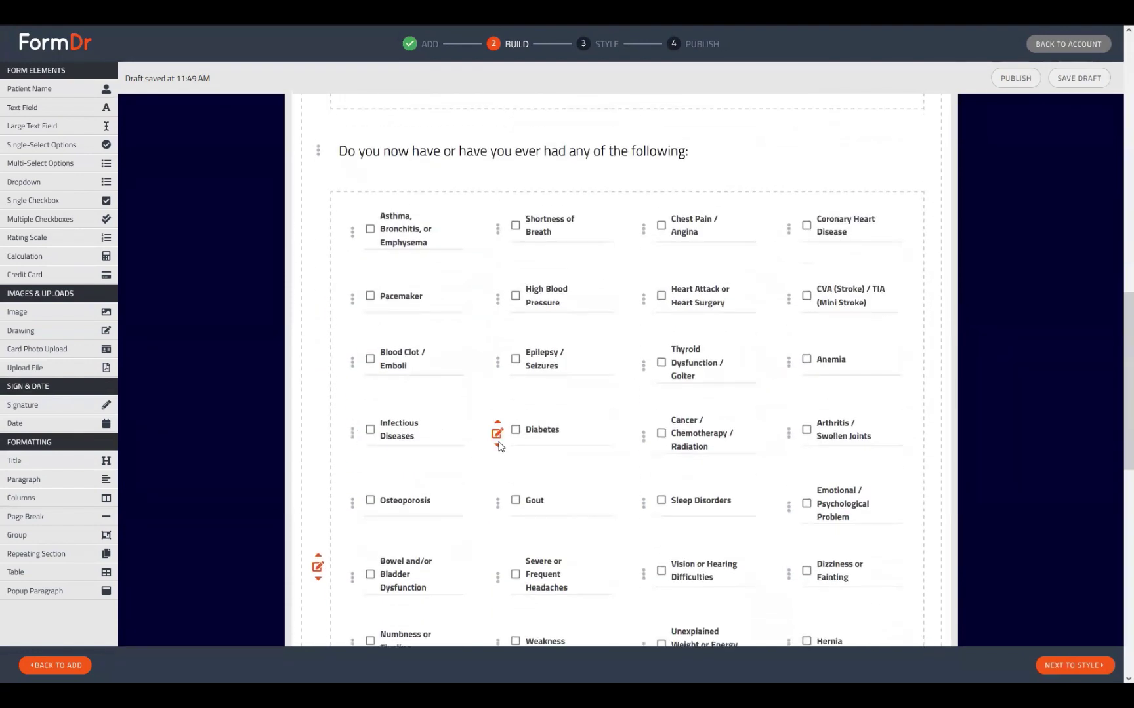
pyautogui.scroll(-12, 499, 447)
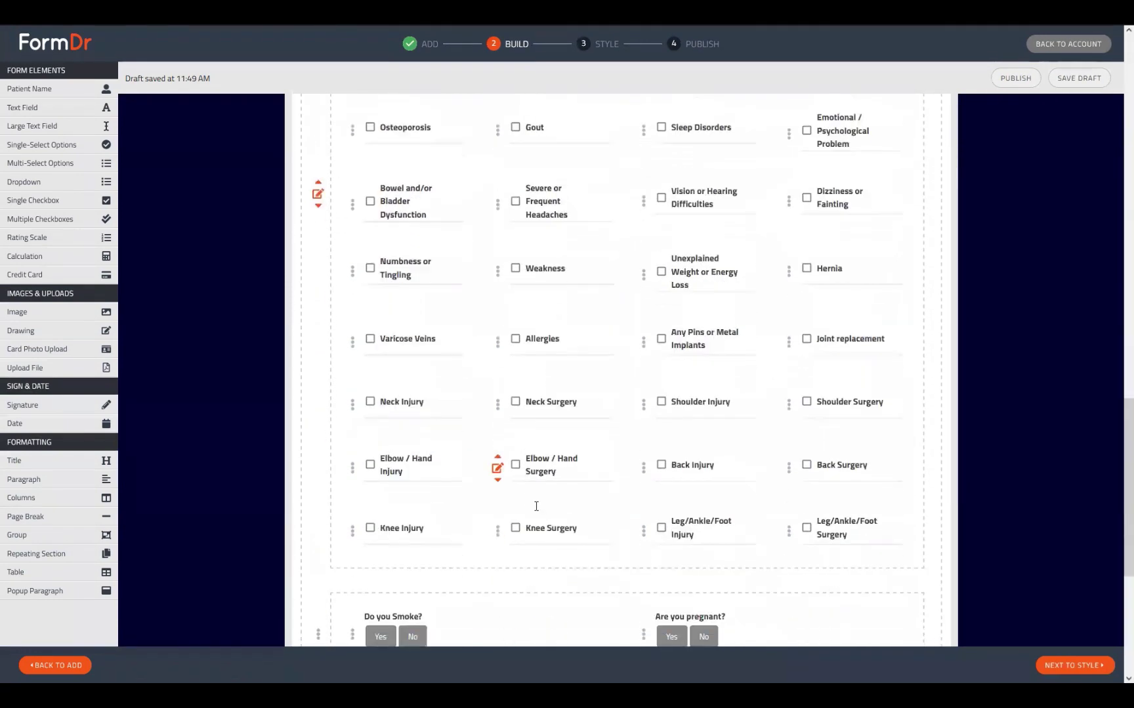
pyautogui.scroll(6, 582, 408)
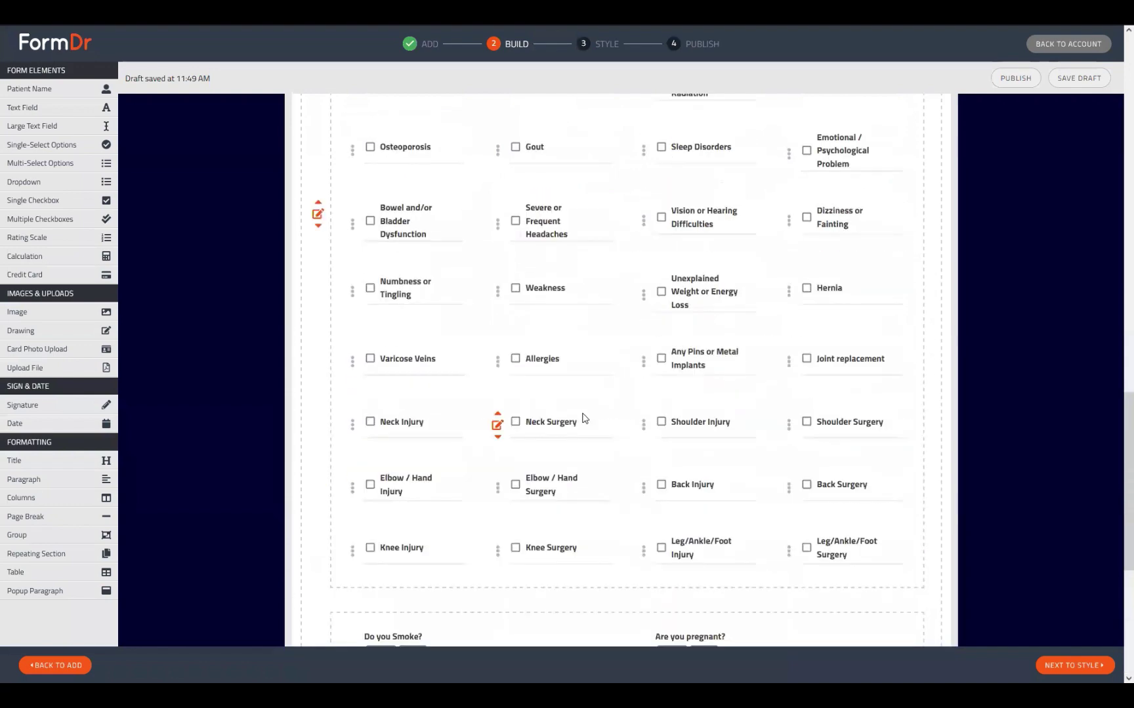
pyautogui.scroll(7, 556, 411)
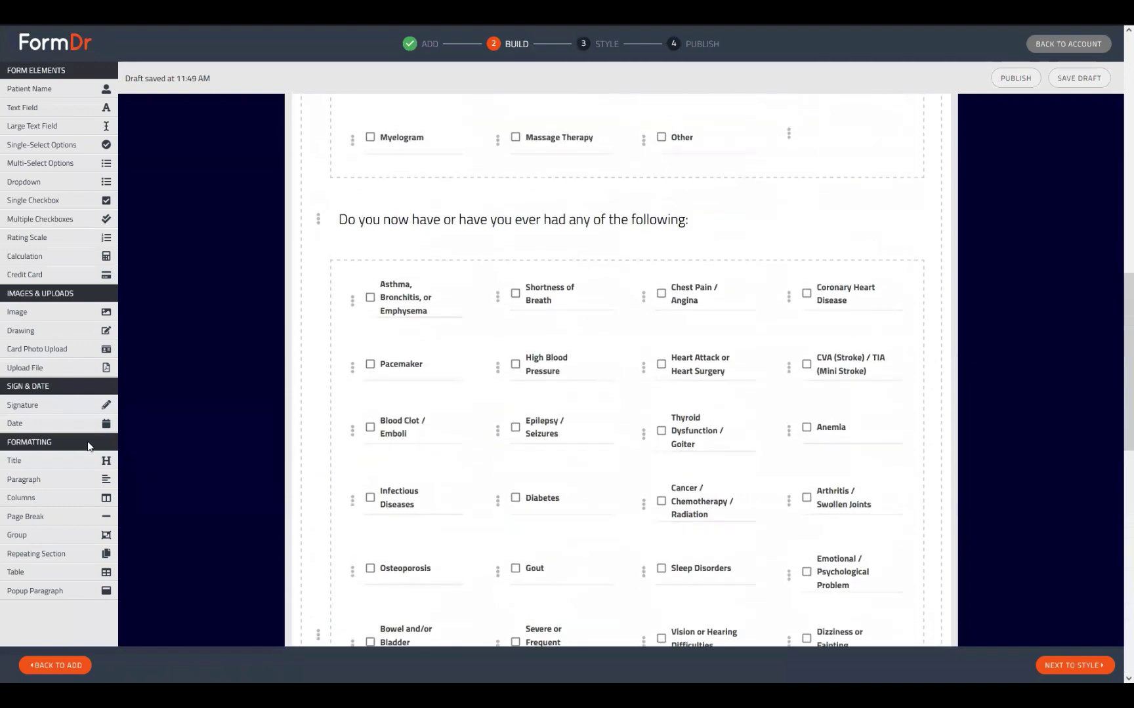
pyautogui.moveTo(34, 539); pyautogui.dragTo(390, 204)
pyautogui.scroll(-13, 658, 267)
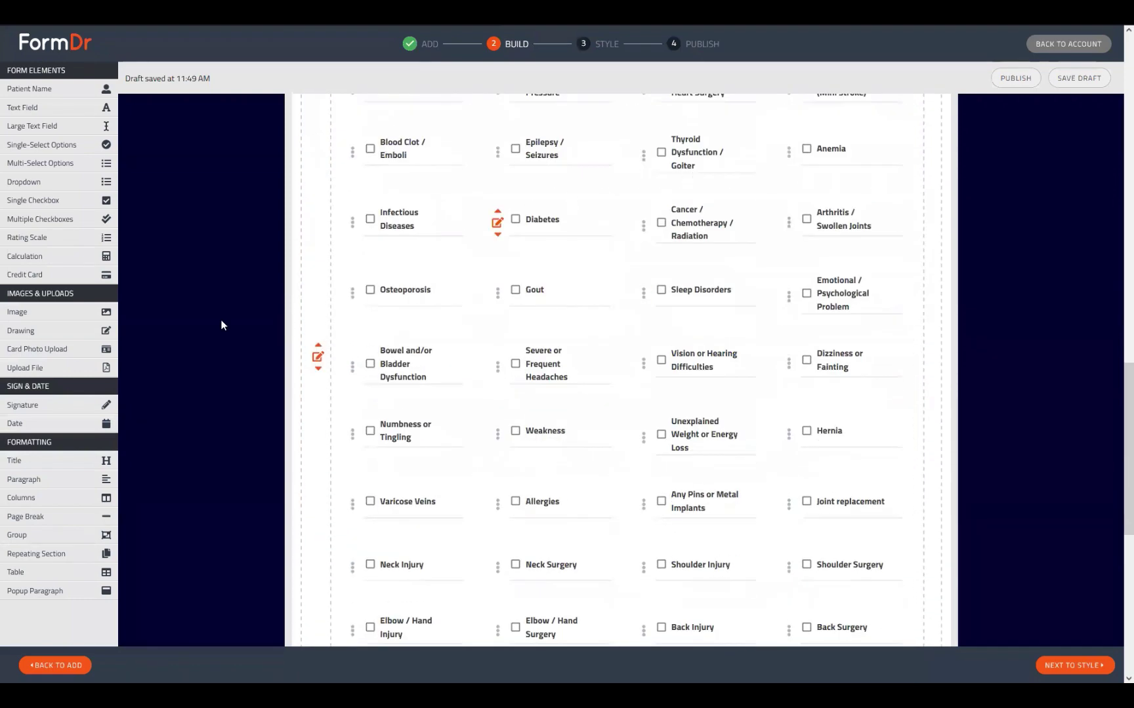
pyautogui.scroll(15, 456, 485)
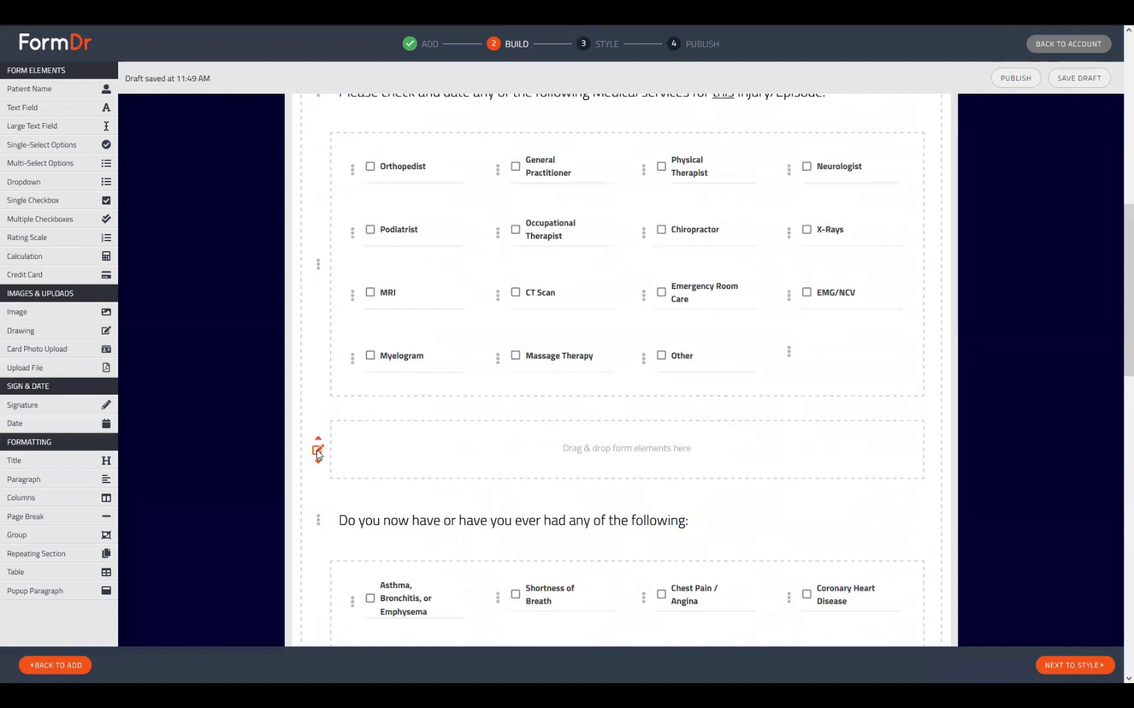
# Step: Check the settings available for the new empty group, and close them without changes
pyautogui.click(317, 451)
pyautogui.scroll(-4, 402, 469)
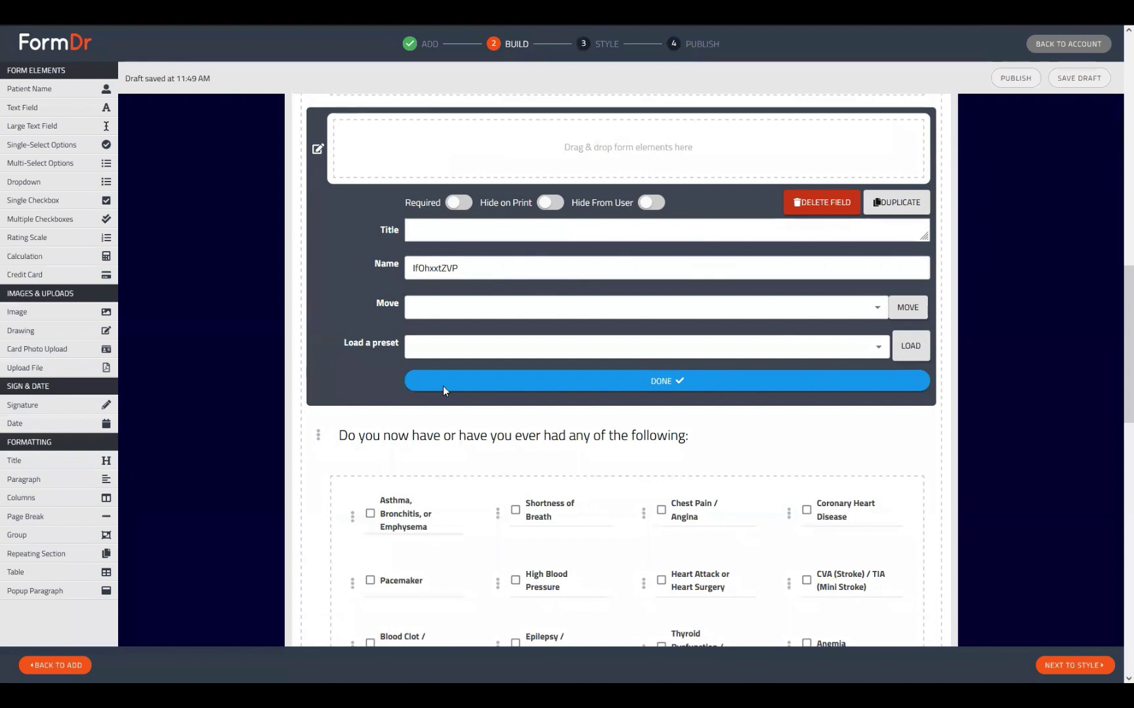
pyautogui.click(473, 382)
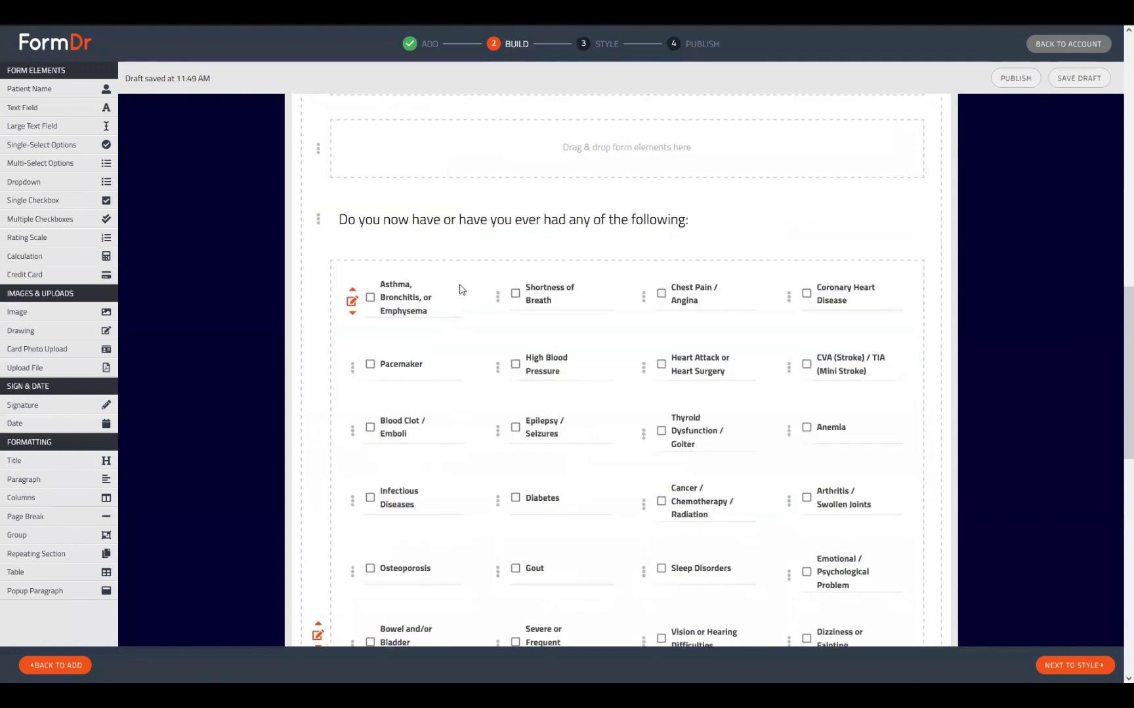
# Step: Move the "Do you now have or have you ever had any of the following:" heading into the empty group above it
pyautogui.scroll(2, 461, 289)
pyautogui.moveTo(438, 337); pyautogui.dragTo(458, 291)
pyautogui.scroll(-2, 420, 385)
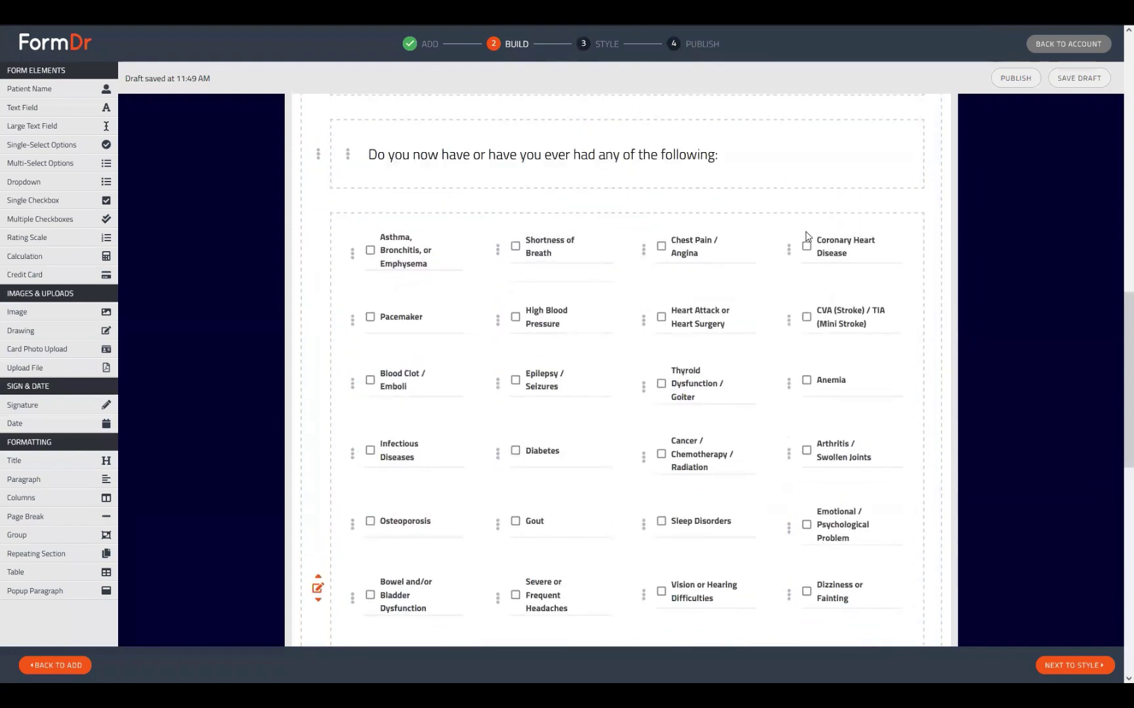
pyautogui.scroll(-4, 666, 254)
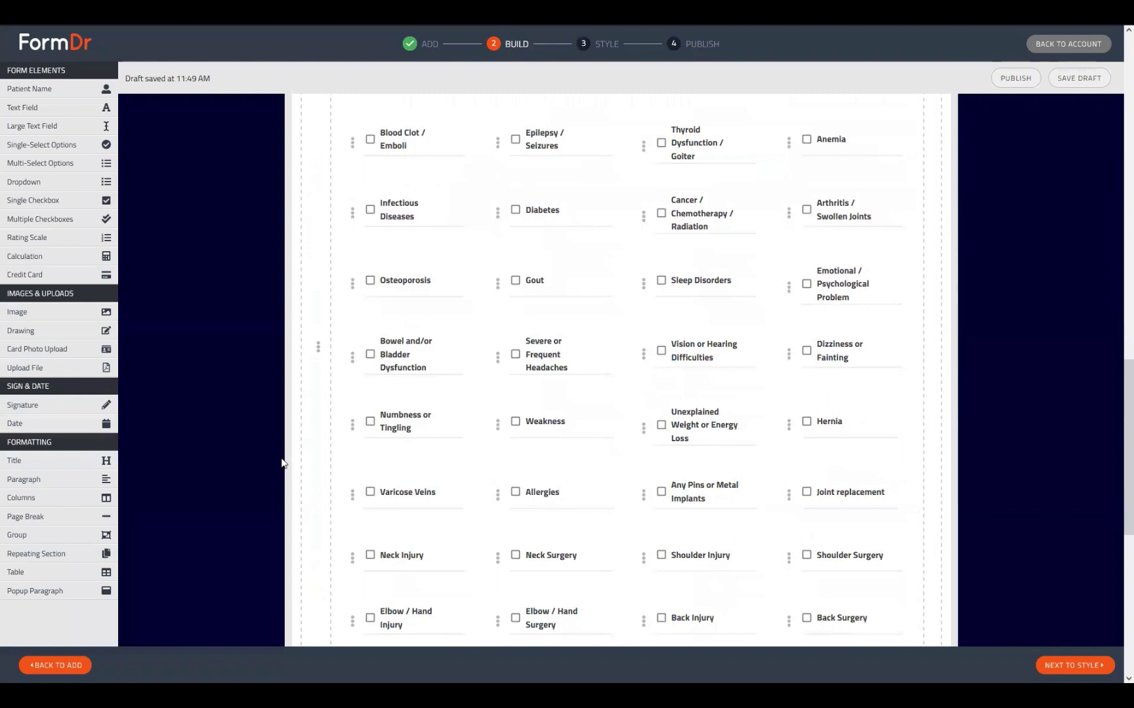
pyautogui.scroll(4, 413, 502)
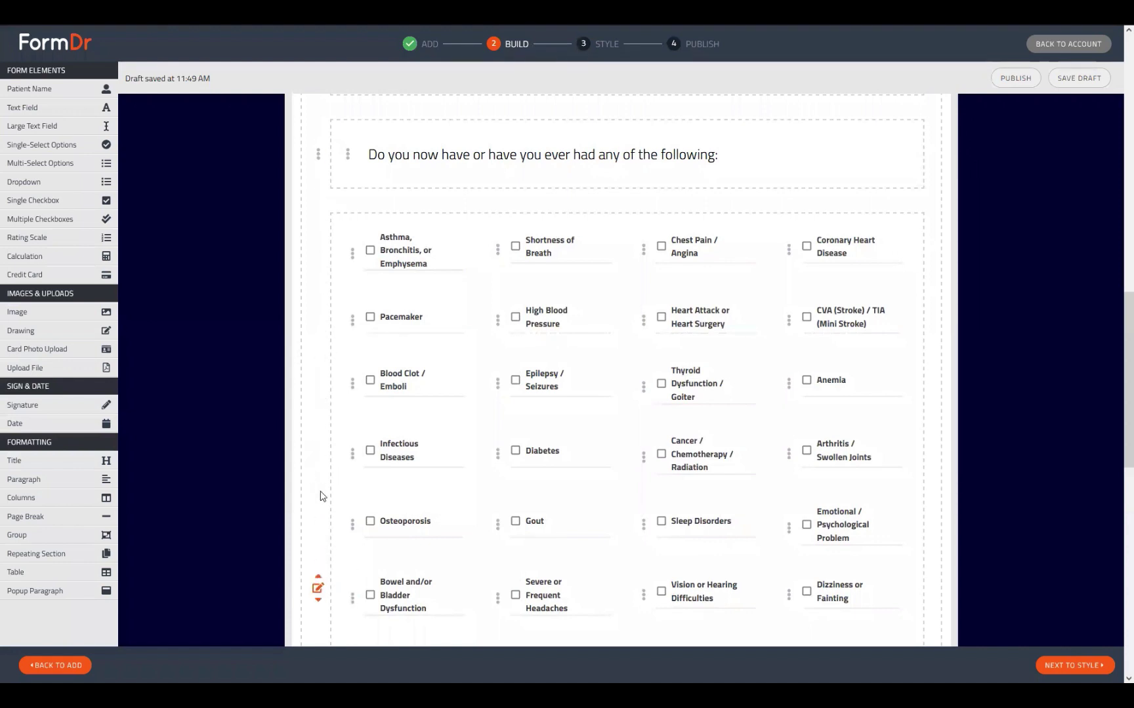
# Step: Move the medical condition checkbox columns into the new group, and place the "Do you now have or have you ever had" heading above them
pyautogui.moveTo(337, 515); pyautogui.dragTo(414, 366)
pyautogui.scroll(-1, 414, 366)
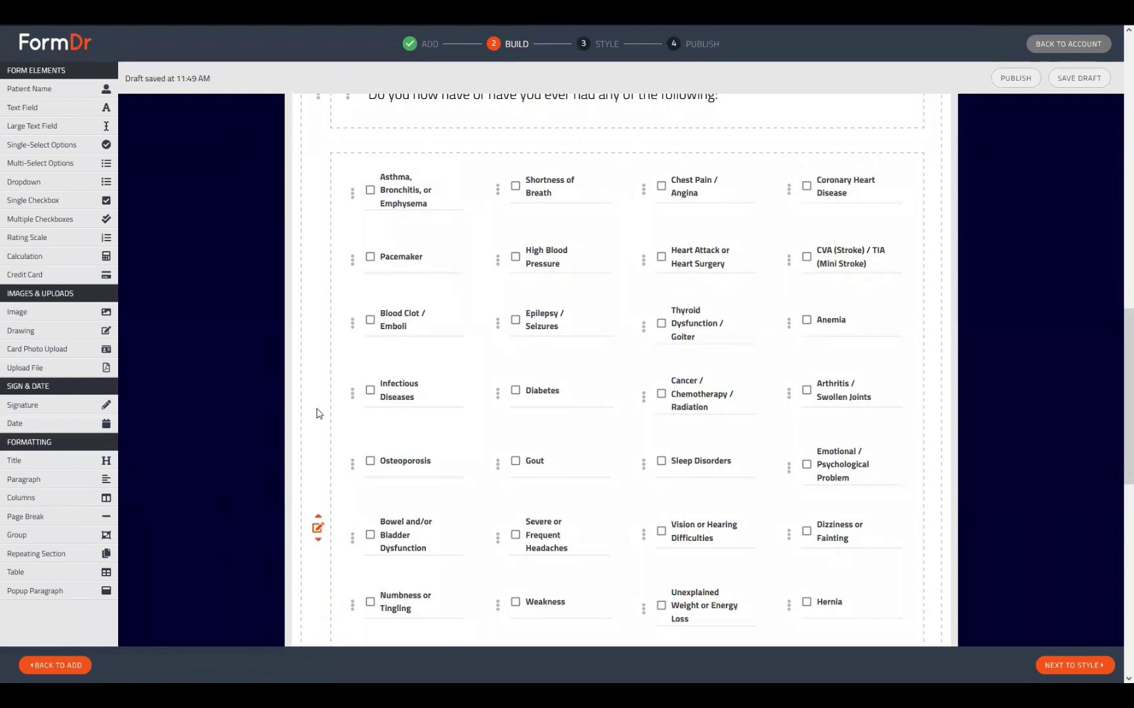
pyautogui.moveTo(316, 405); pyautogui.dragTo(354, 365)
pyautogui.moveTo(295, 536)
pyautogui.moveTo(342, 459); pyautogui.dragTo(406, 270)
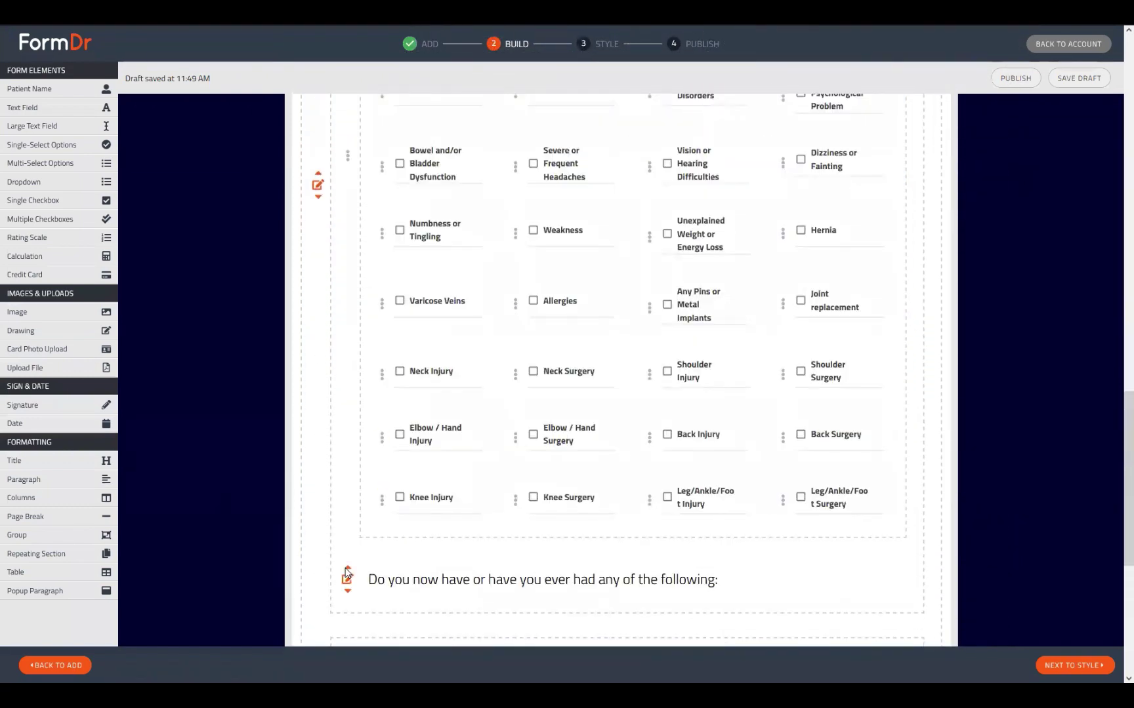
pyautogui.click(347, 569)
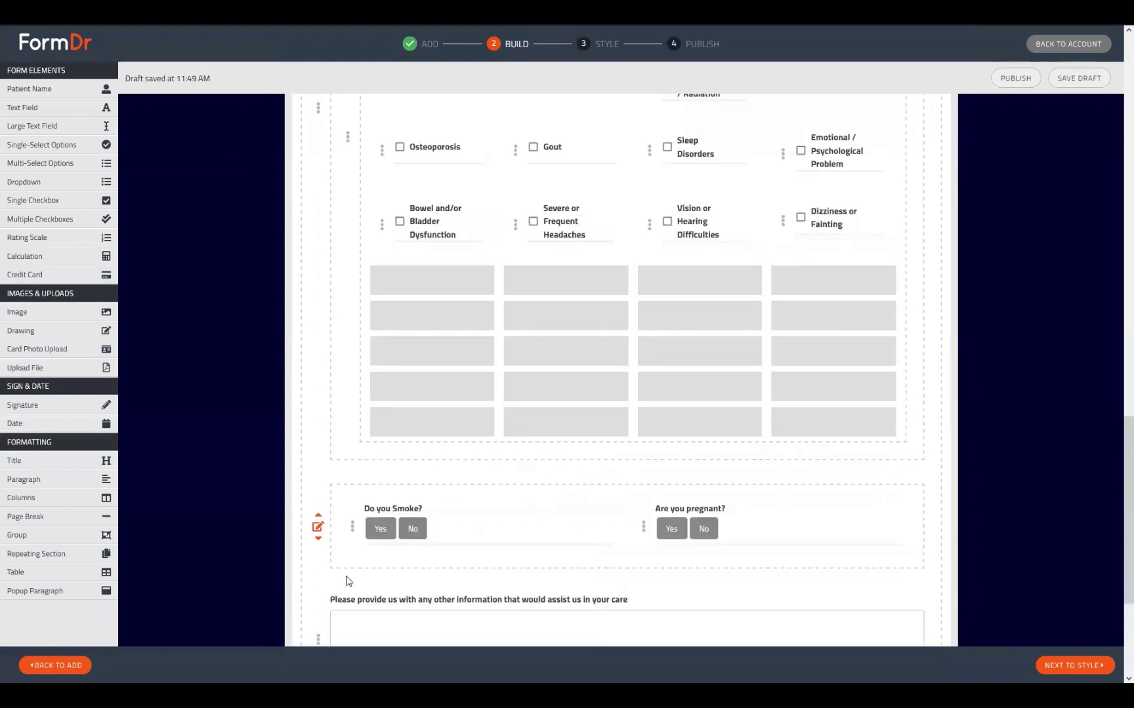
pyautogui.scroll(5, 458, 522)
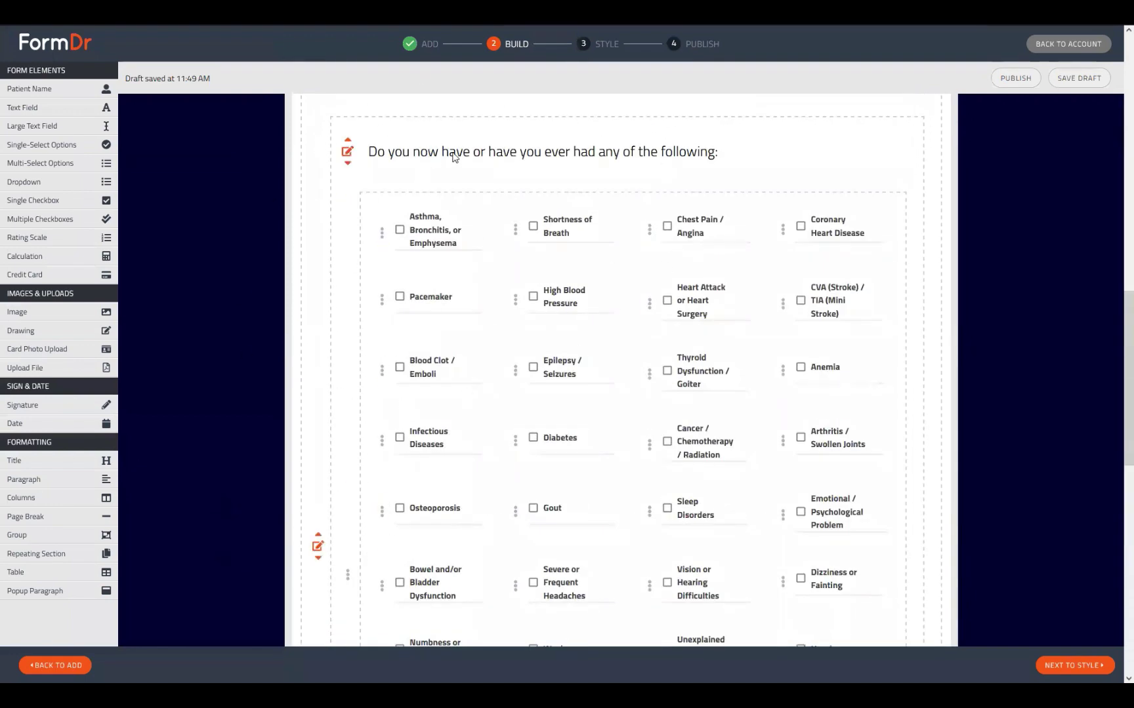
pyautogui.scroll(-2, 384, 374)
pyautogui.scroll(-1, 385, 375)
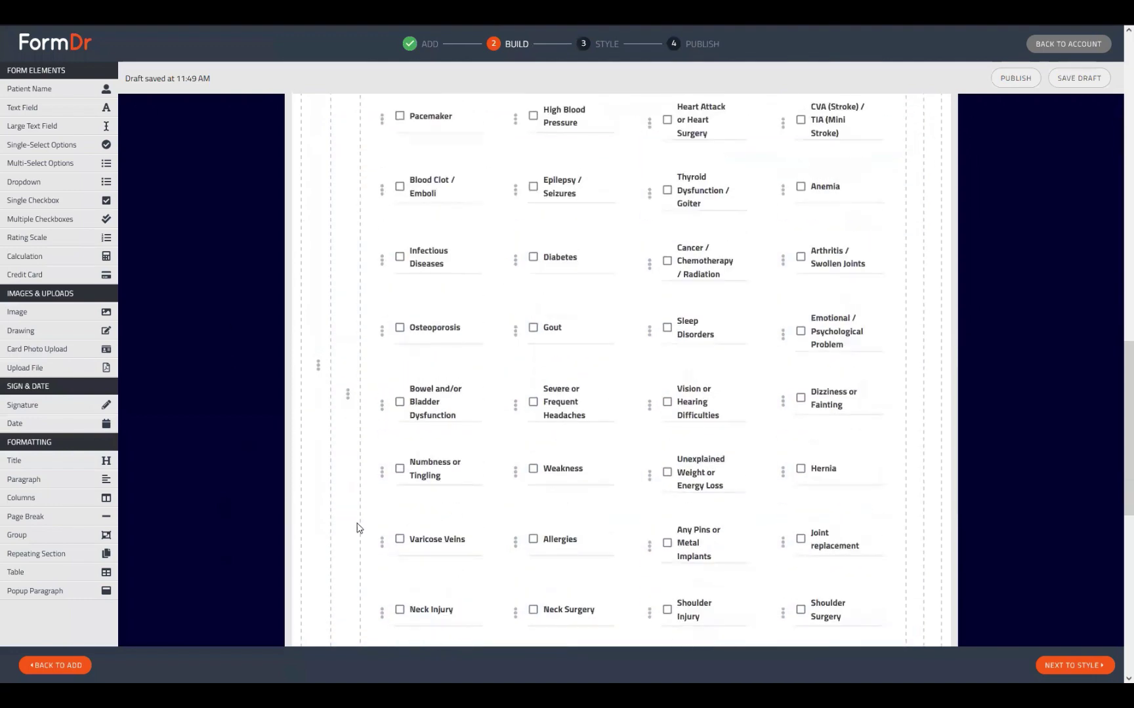
pyautogui.scroll(6, 385, 394)
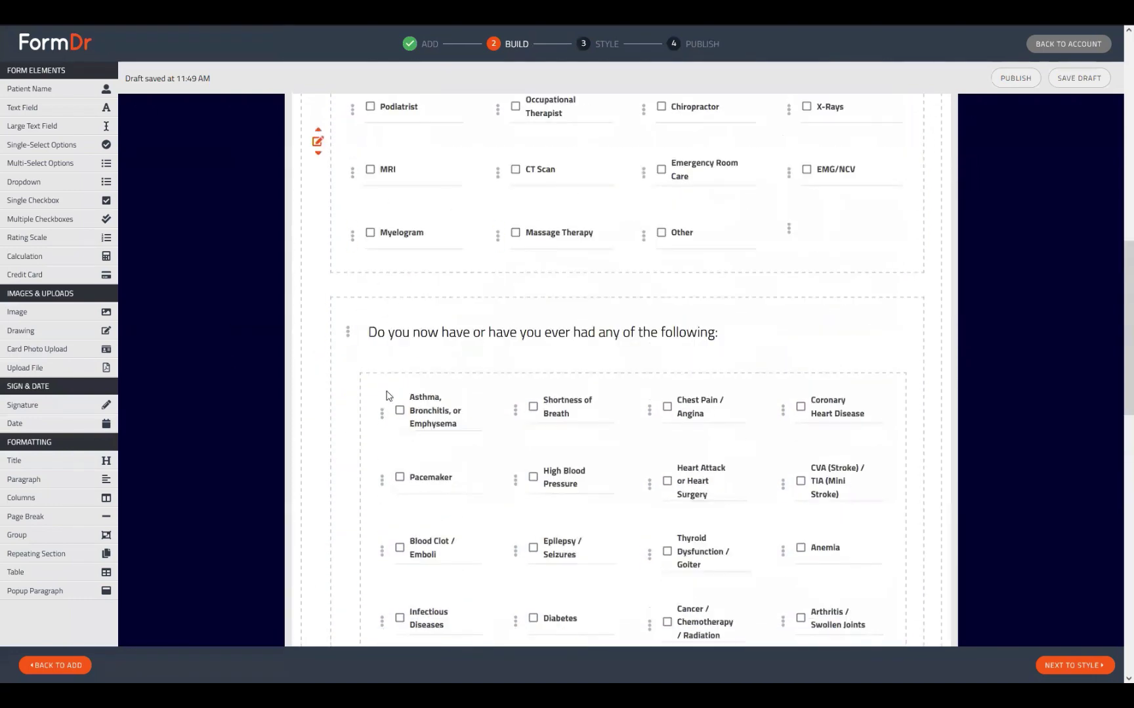
# Step: Move the smoking and pregnancy questions, the other-information field and the program expectations field into the same group, below the condition checkboxes
pyautogui.scroll(-13, 384, 394)
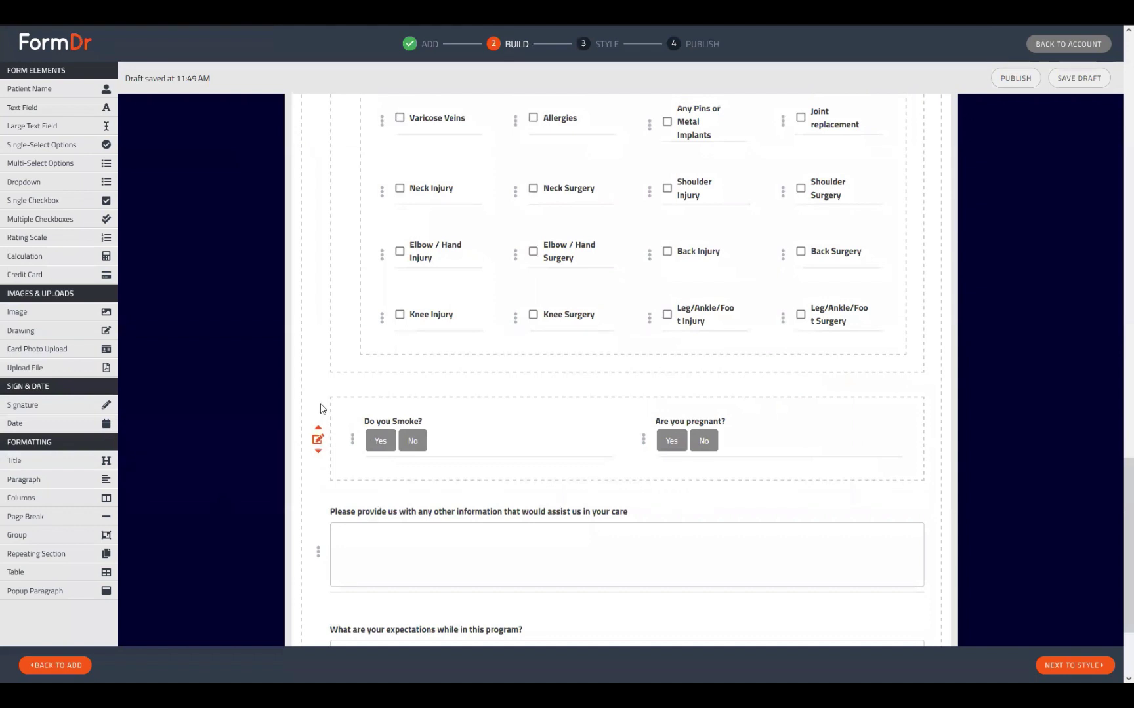
pyautogui.moveTo(319, 420); pyautogui.dragTo(449, 376)
pyautogui.scroll(-2, 420, 375)
pyautogui.moveTo(399, 598); pyautogui.dragTo(428, 521)
pyautogui.scroll(5, 568, 429)
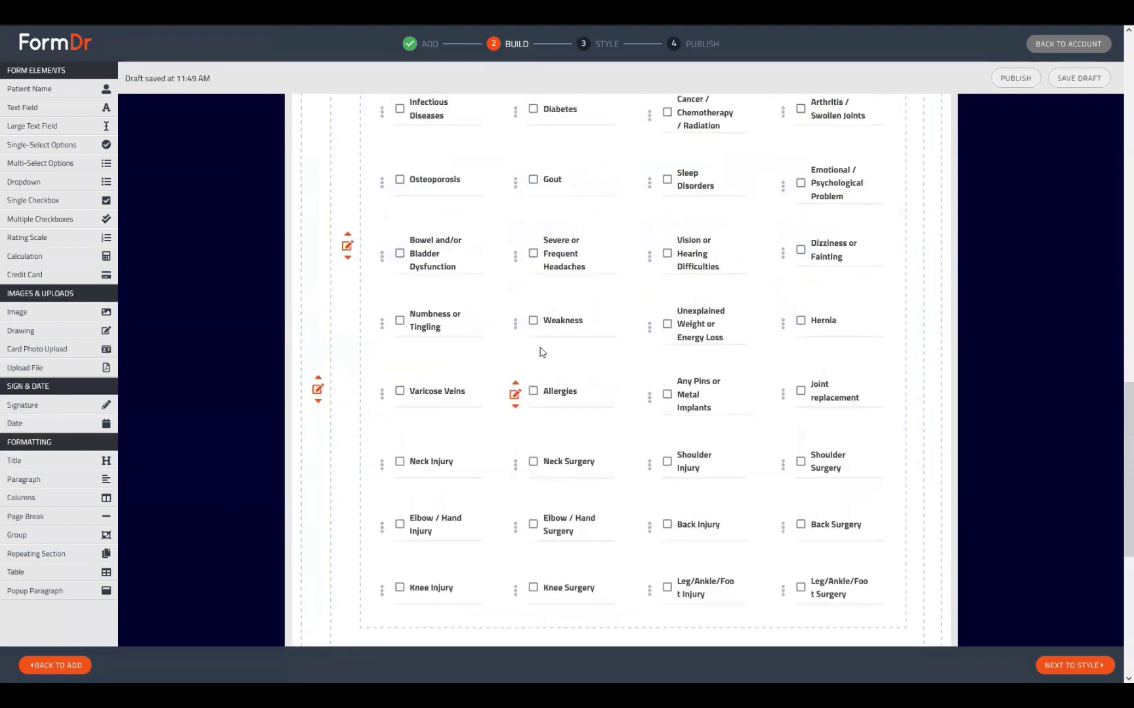
# Step: Review the group's contents from the heading and condition checkboxes through the questions at its end
pyautogui.scroll(6, 540, 352)
pyautogui.scroll(-6, 496, 301)
pyautogui.scroll(-3, 497, 301)
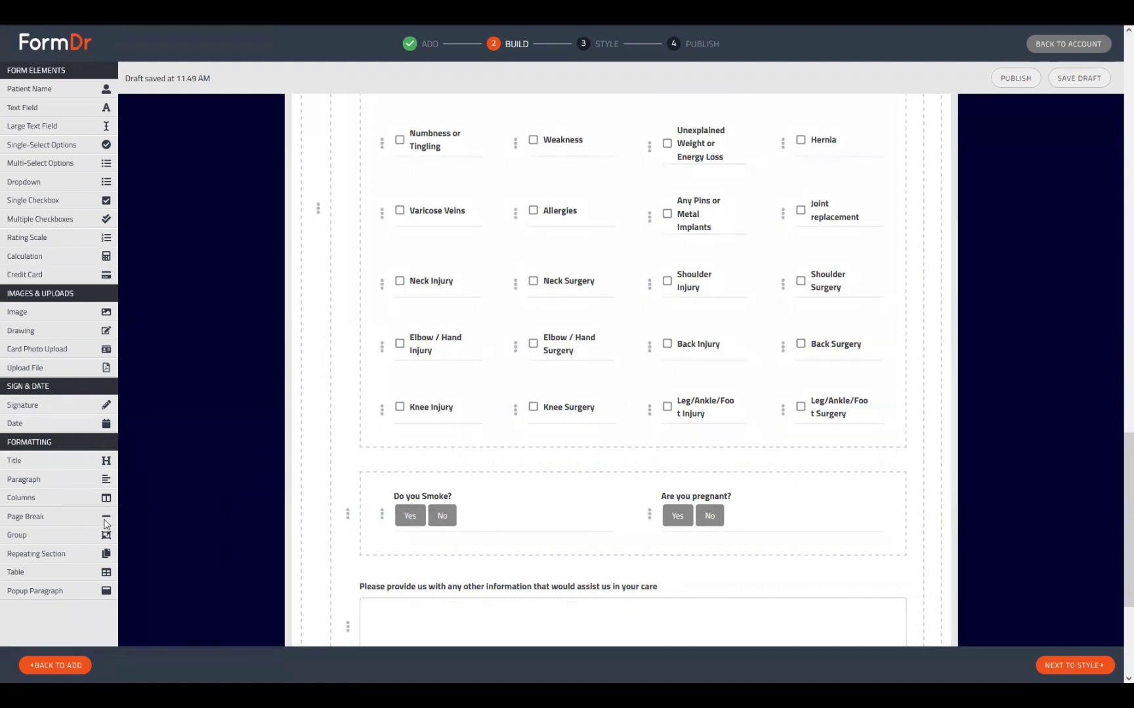
pyautogui.scroll(-1, 464, 523)
pyautogui.scroll(10, 464, 523)
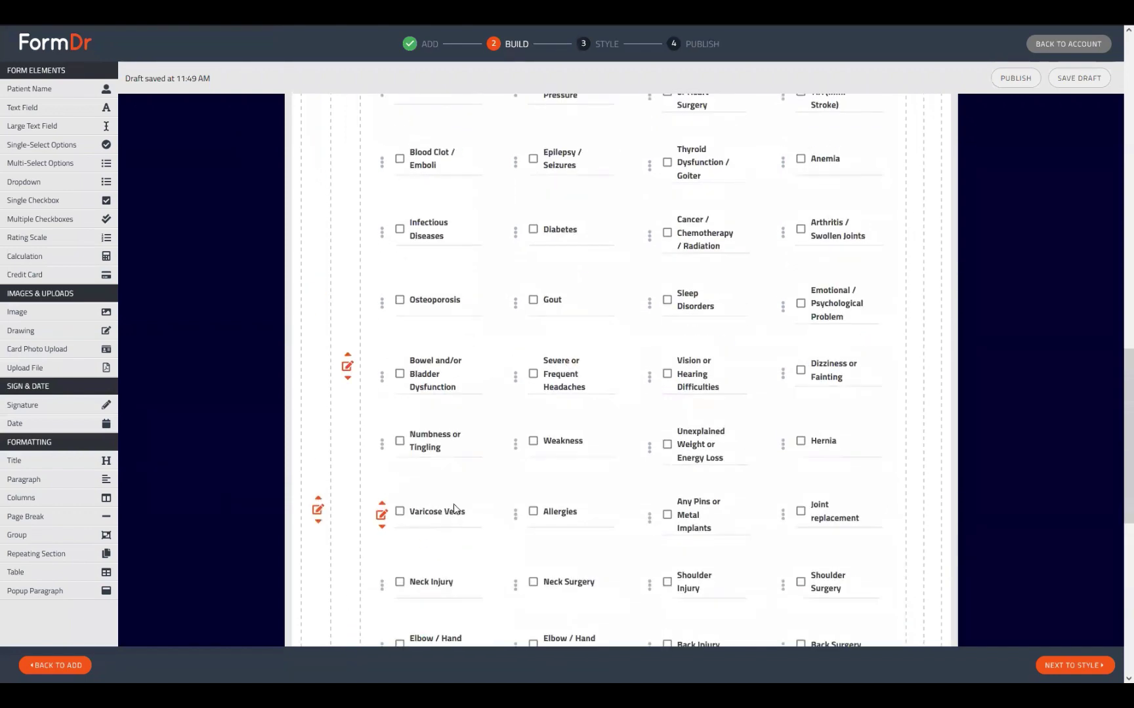
pyautogui.scroll(10, 352, 410)
pyautogui.scroll(-10, 351, 410)
pyautogui.moveTo(323, 422); pyautogui.dragTo(379, 455)
pyautogui.scroll(-3, 378, 454)
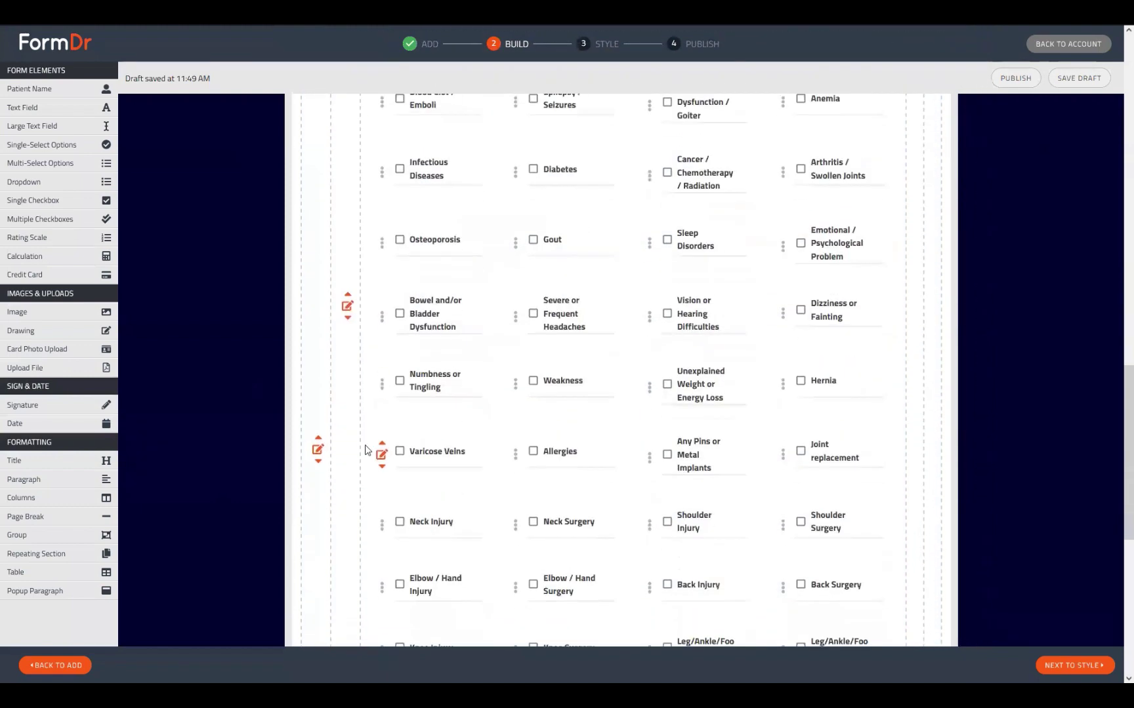
pyautogui.scroll(4, 347, 305)
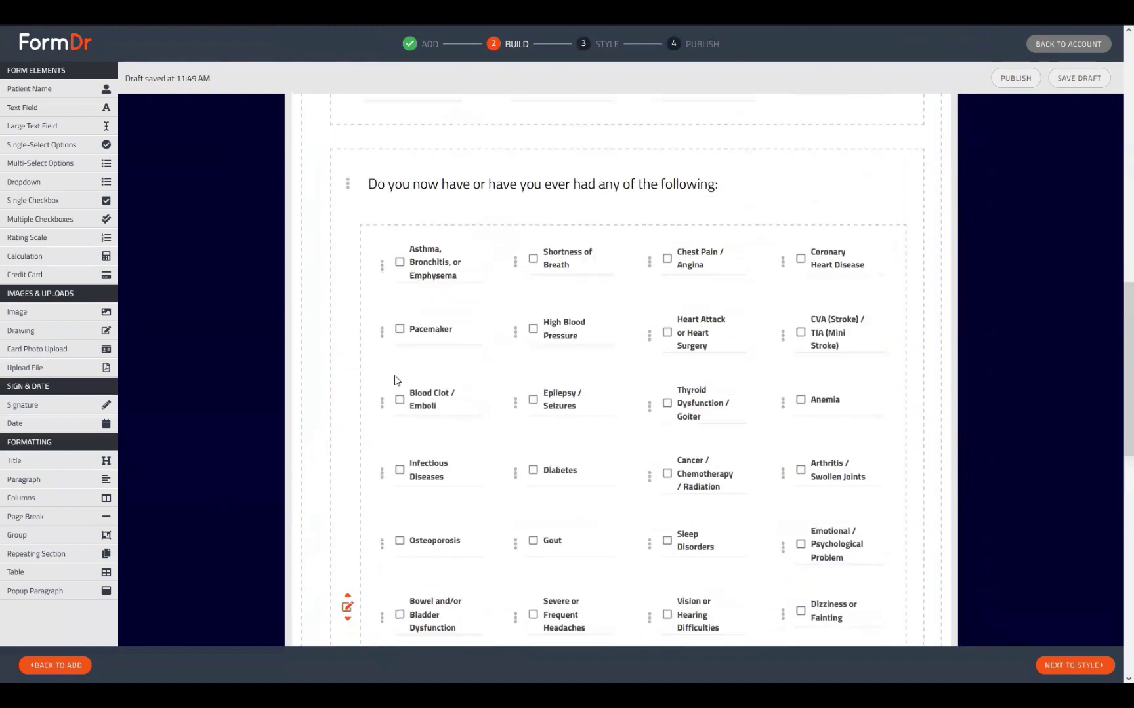
pyautogui.scroll(-3, 401, 351)
pyautogui.scroll(-1, 399, 351)
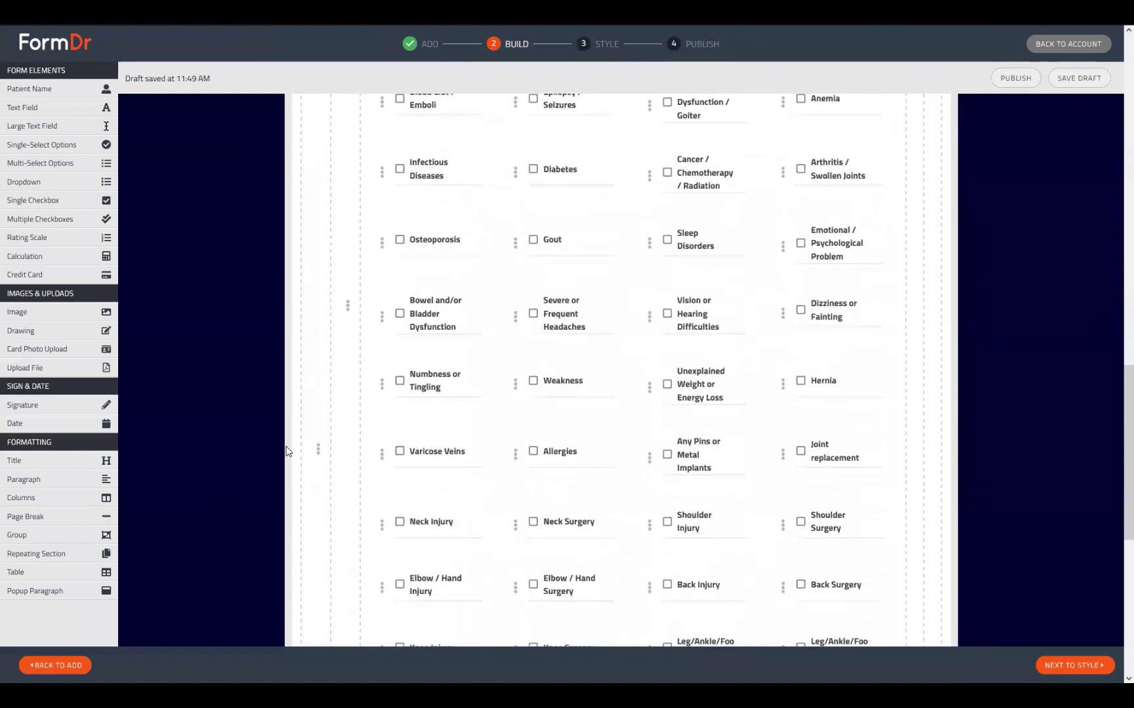
pyautogui.scroll(-5, 319, 449)
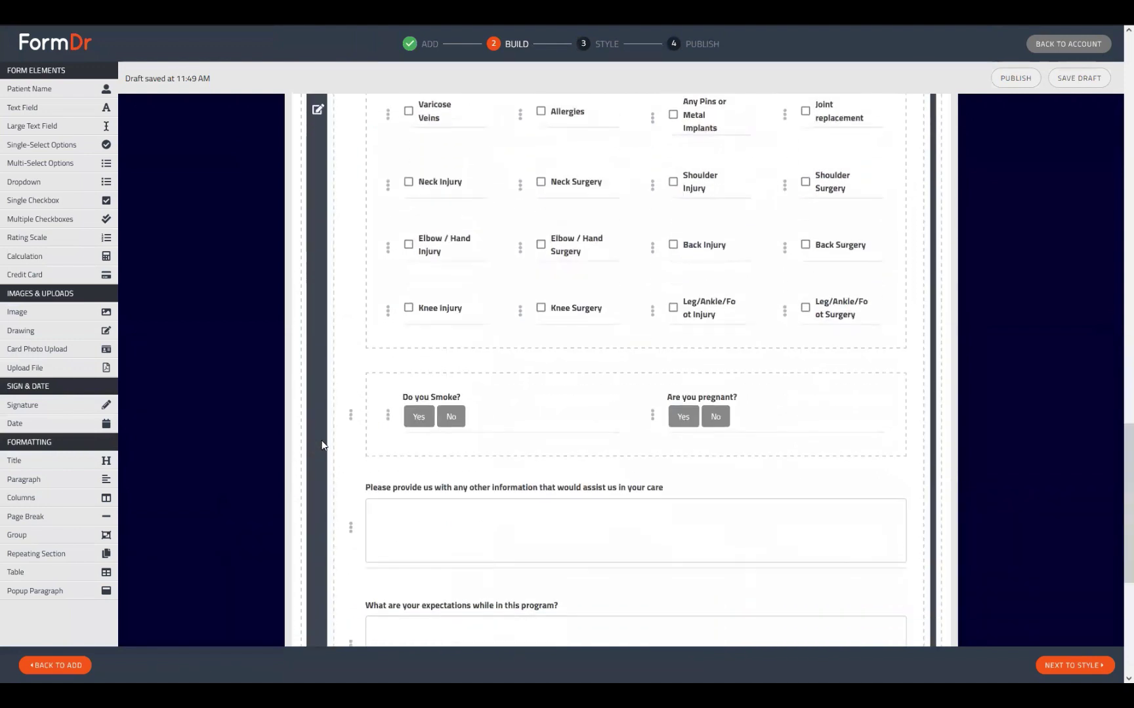
# Step: Move the whole conditions group from the Medical History form to the Scratch form
pyautogui.click(319, 431)
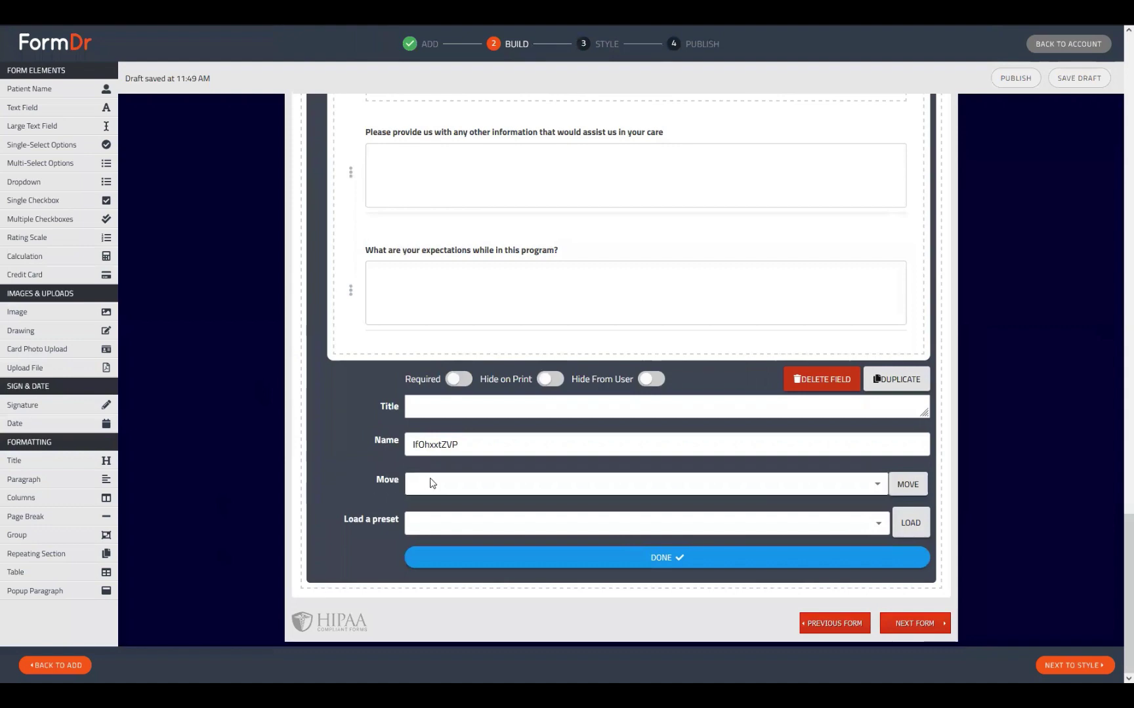
pyautogui.click(516, 484)
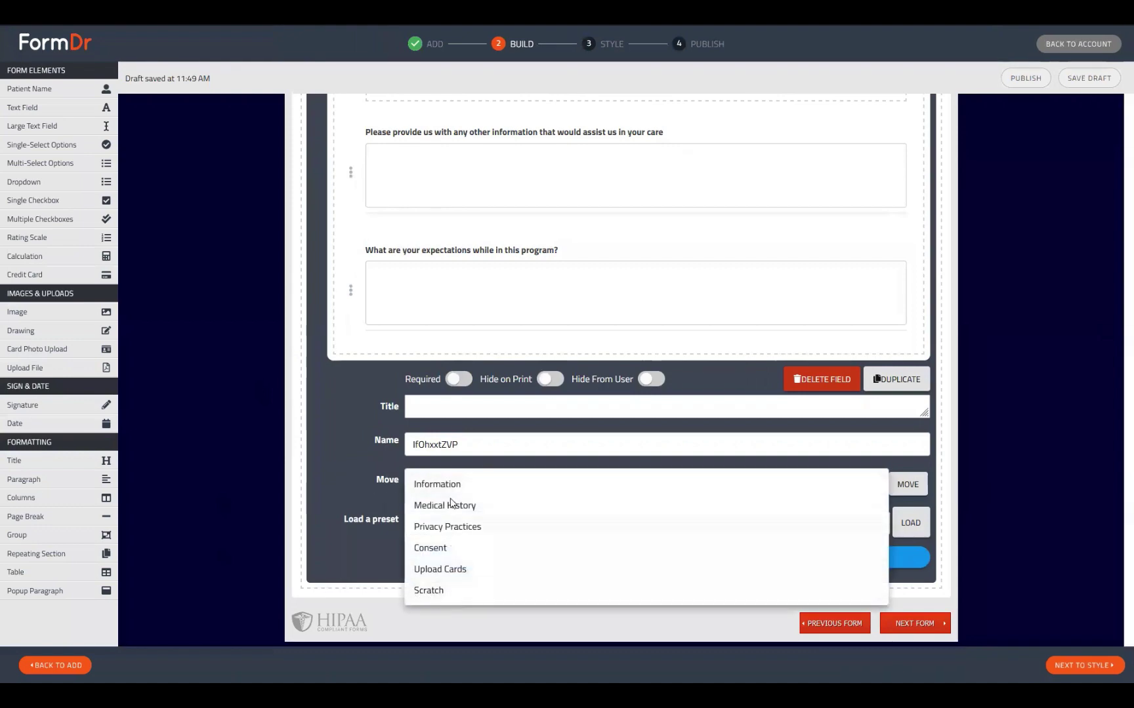
pyautogui.click(435, 592)
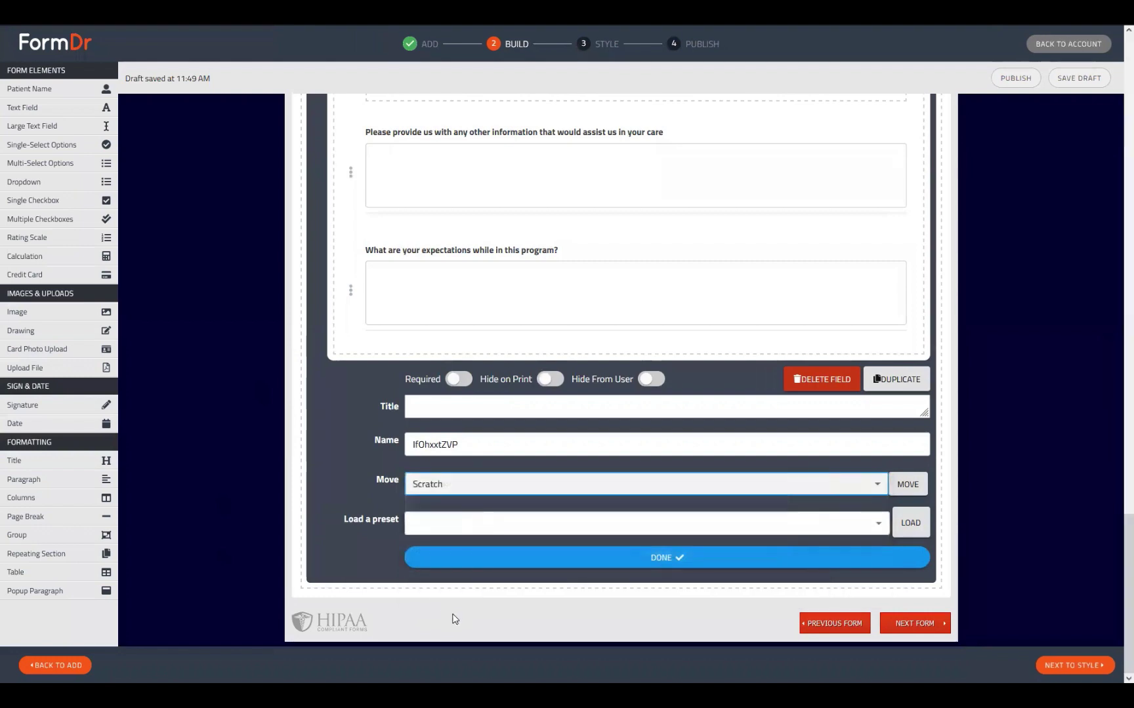
pyautogui.click(908, 484)
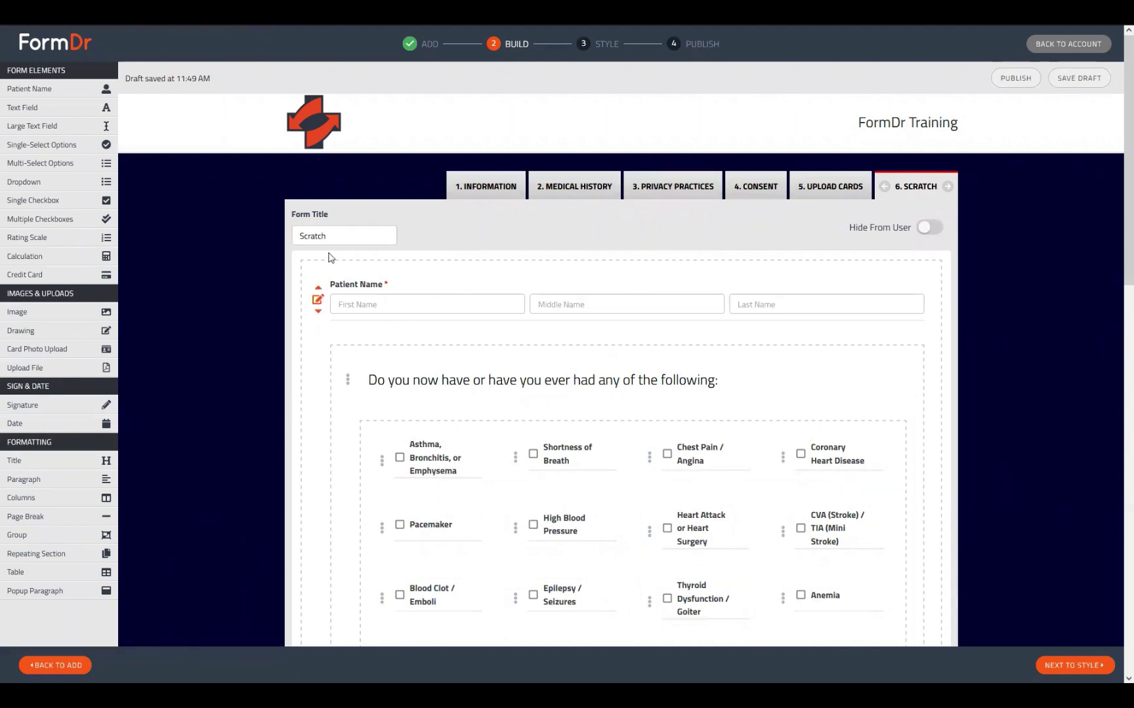
# Step: Check the transferred group on the Scratch form, and place that form ahead of Upload Cards
pyautogui.scroll(-12, 437, 333)
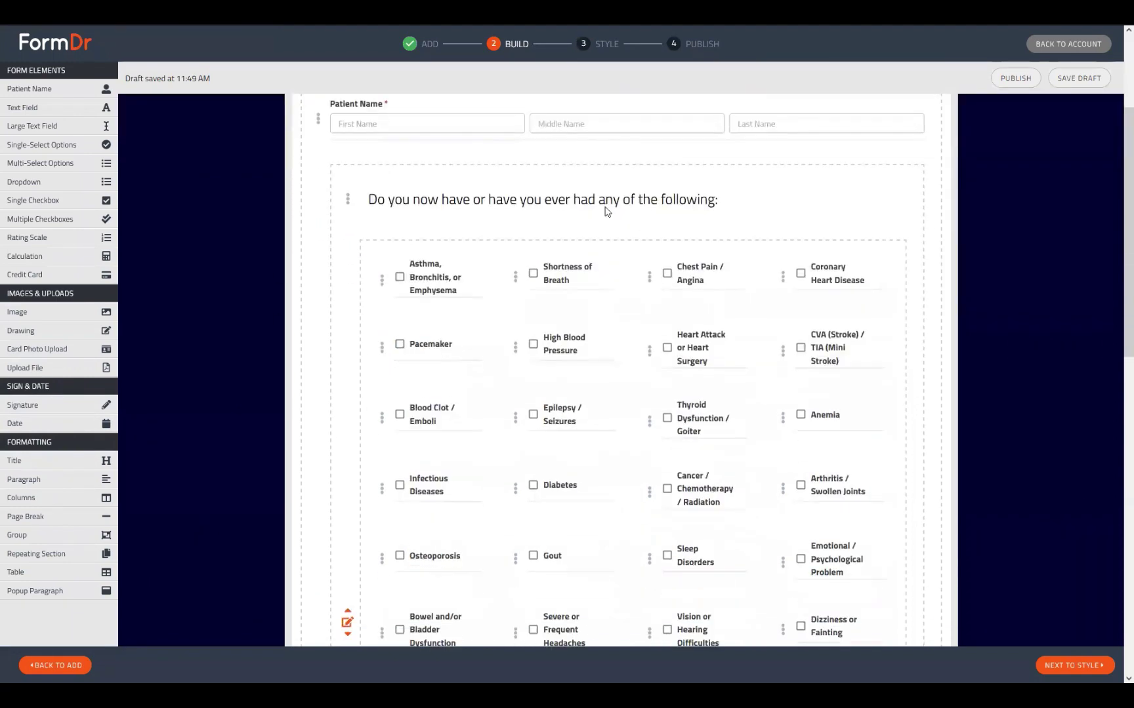
pyautogui.scroll(-3, 558, 419)
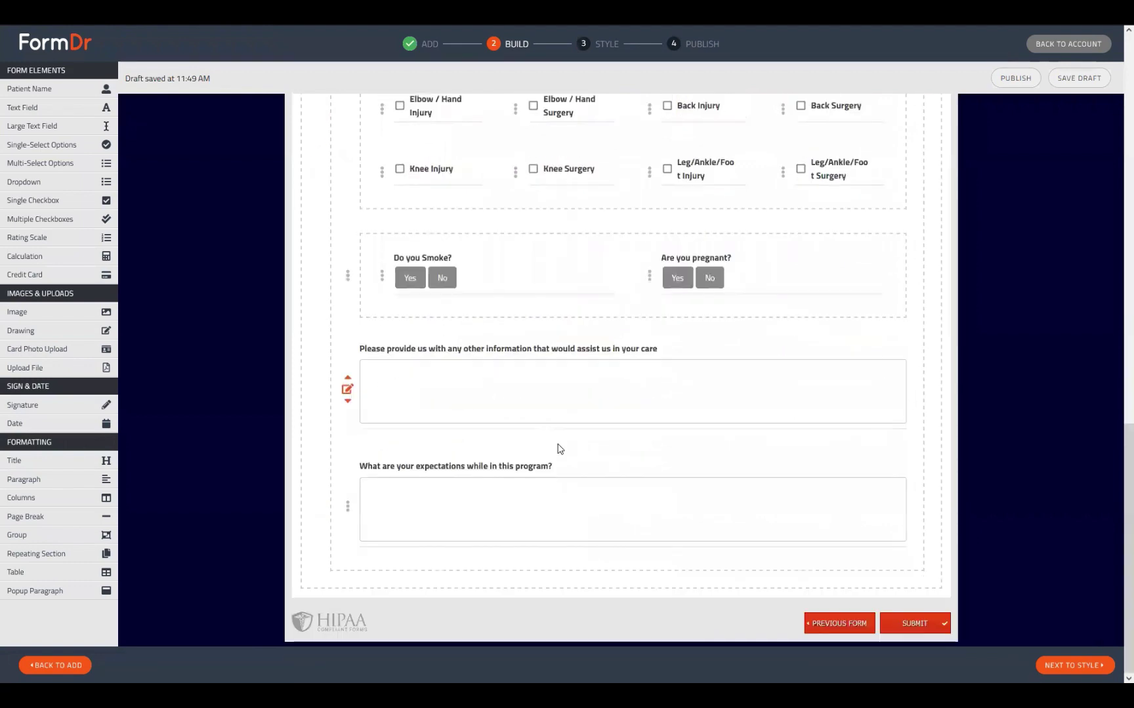
pyautogui.scroll(15, 557, 448)
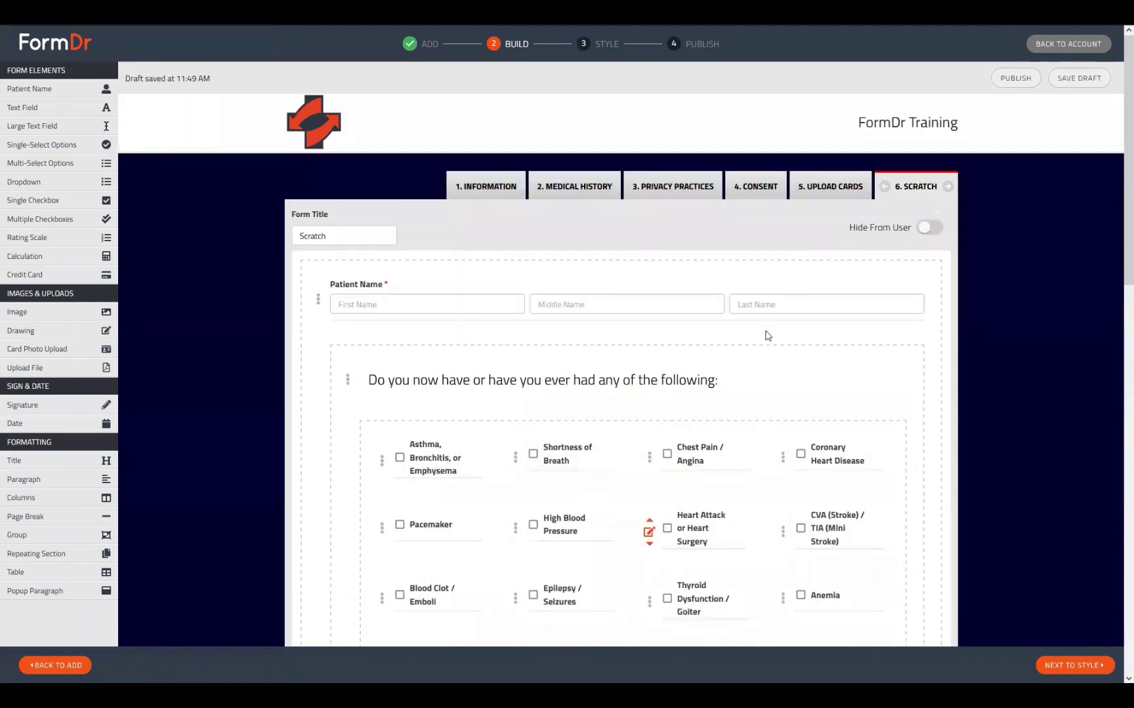
pyautogui.click(884, 187)
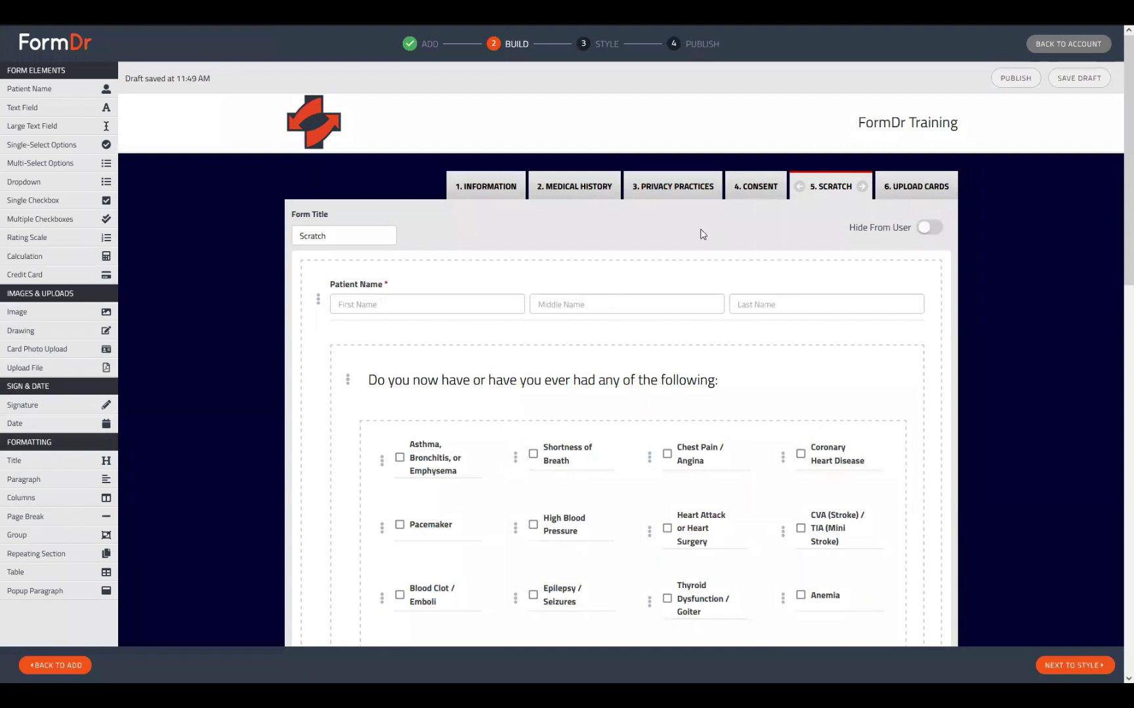
# Step: Look through the Privacy Practices, Medical History, Consent and Scratch forms to check their contents and order
pyautogui.click(683, 186)
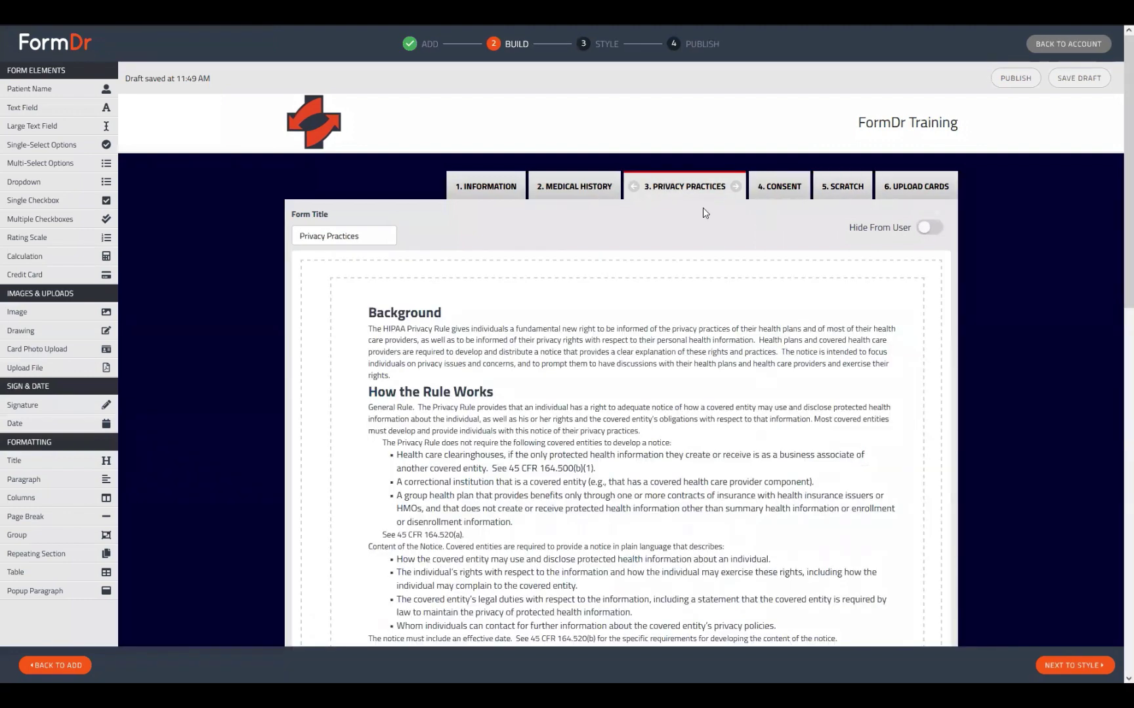
pyautogui.click(580, 190)
pyautogui.scroll(-6, 595, 389)
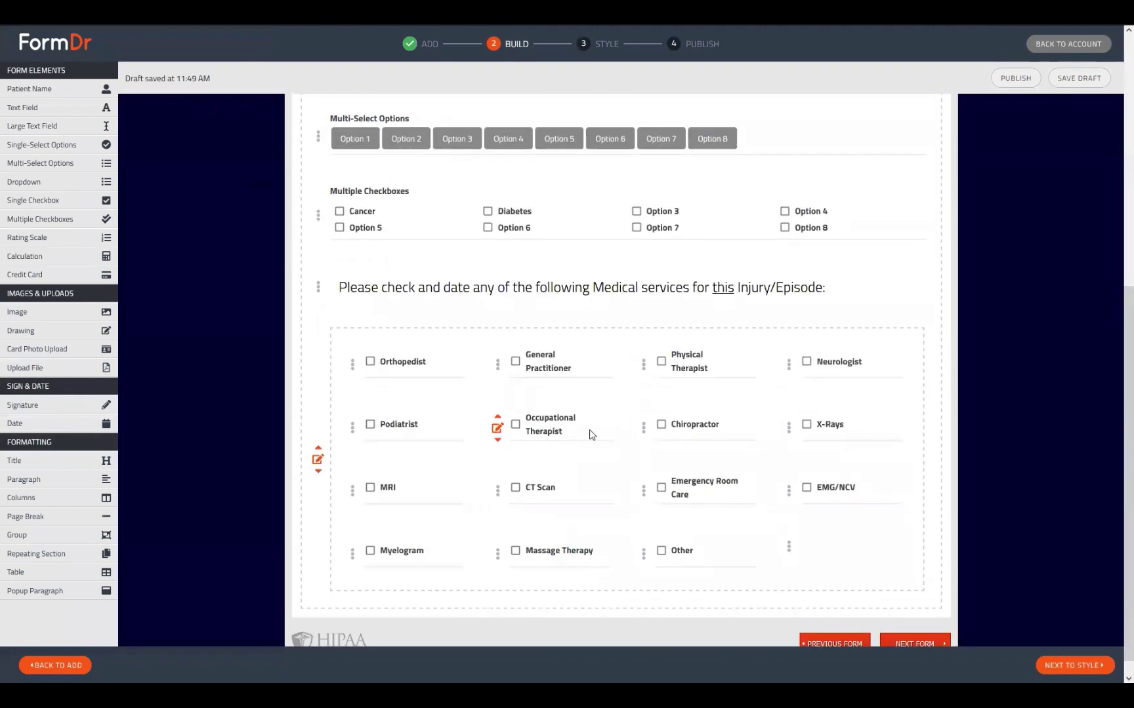
pyautogui.scroll(6, 587, 433)
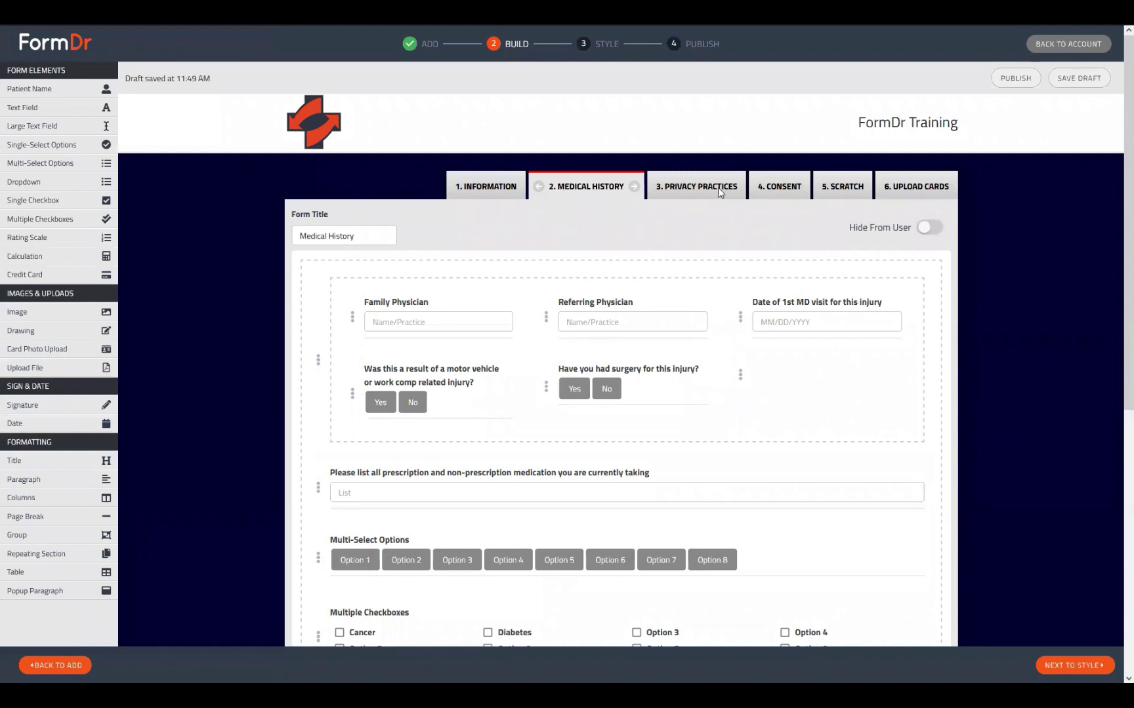
pyautogui.click(780, 189)
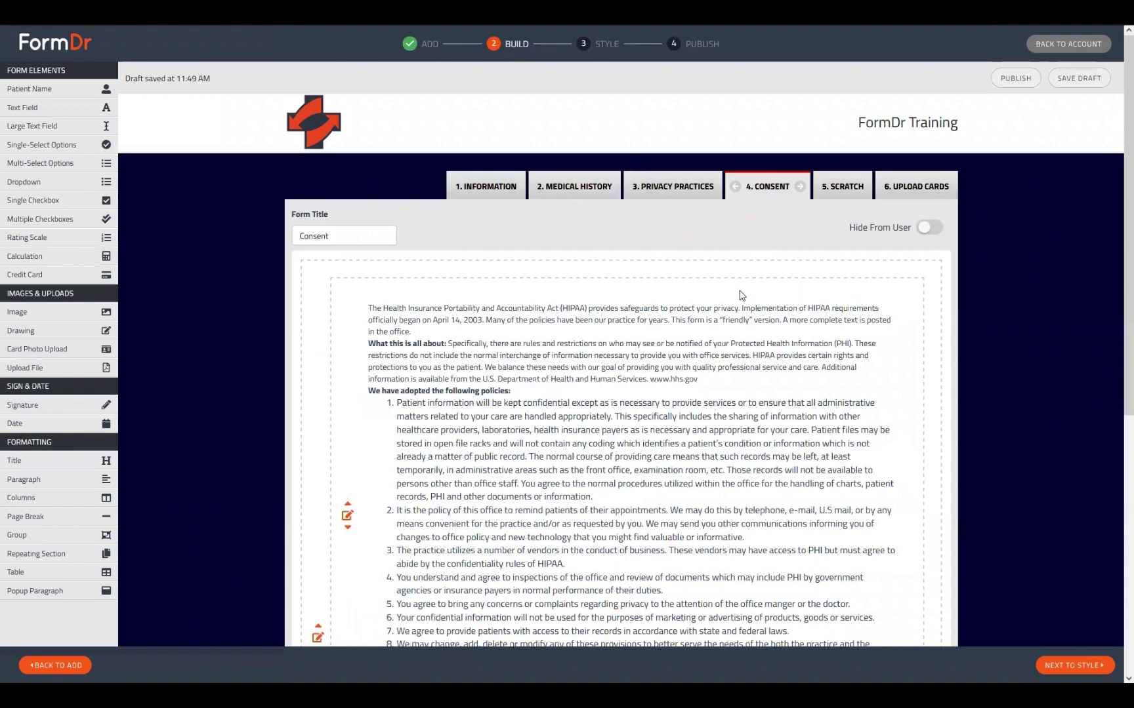
pyautogui.click(673, 189)
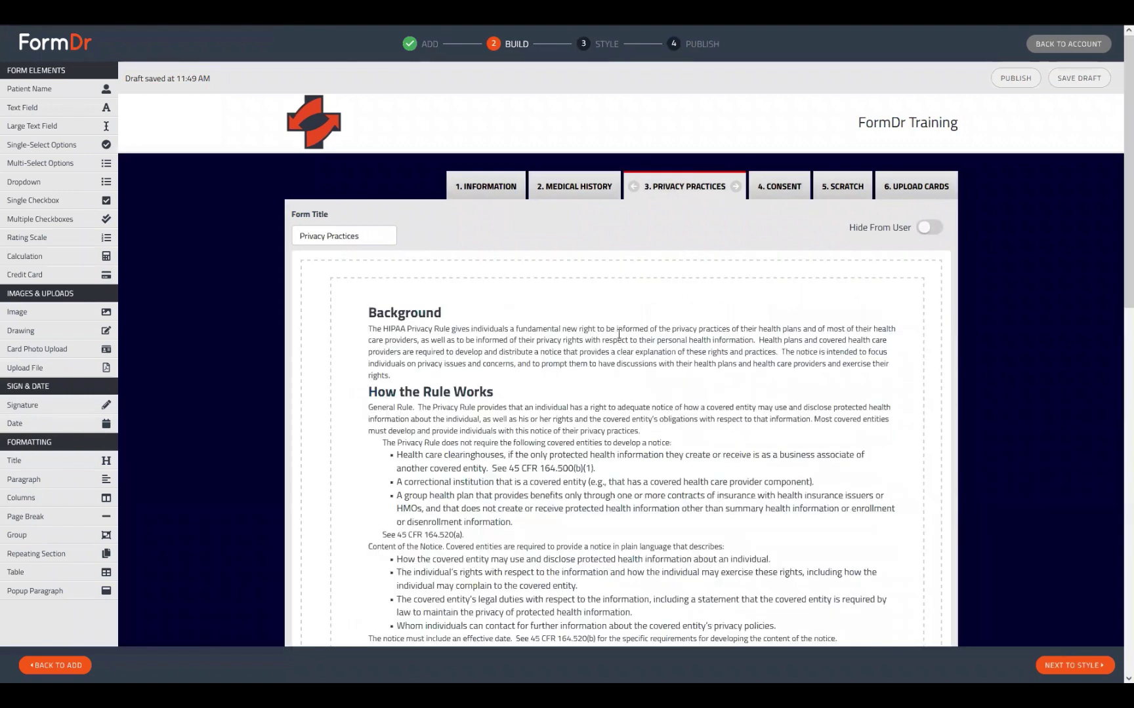
pyautogui.click(853, 185)
pyautogui.scroll(-3, 572, 357)
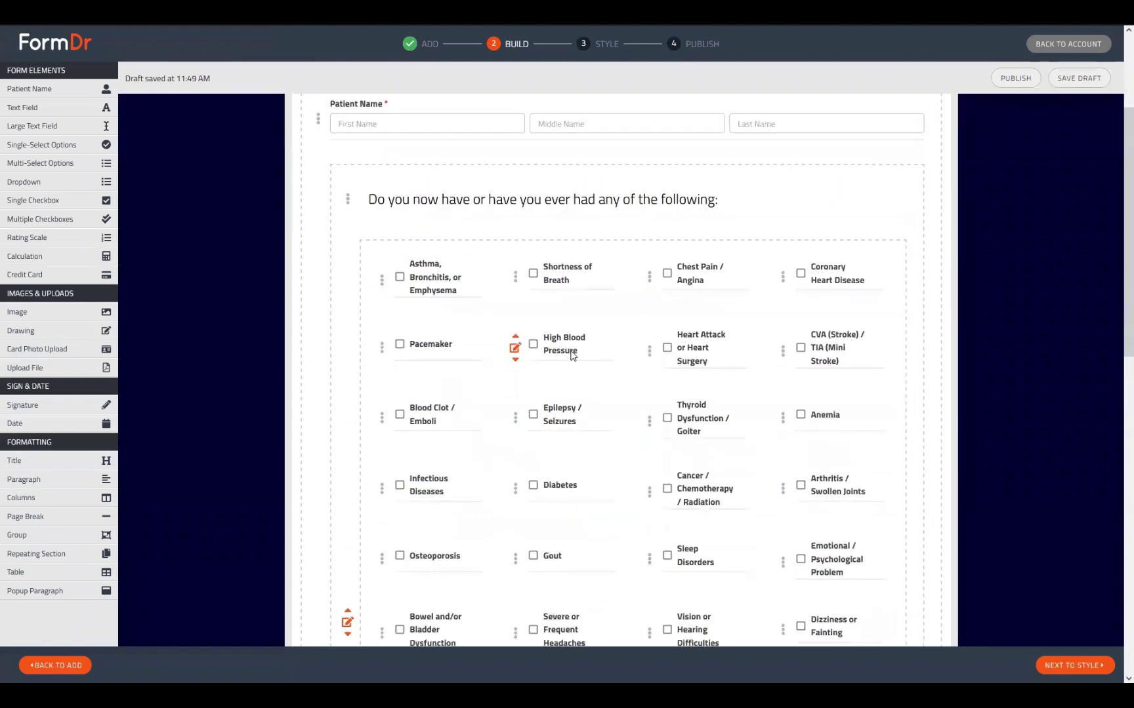
pyautogui.scroll(3, 793, 183)
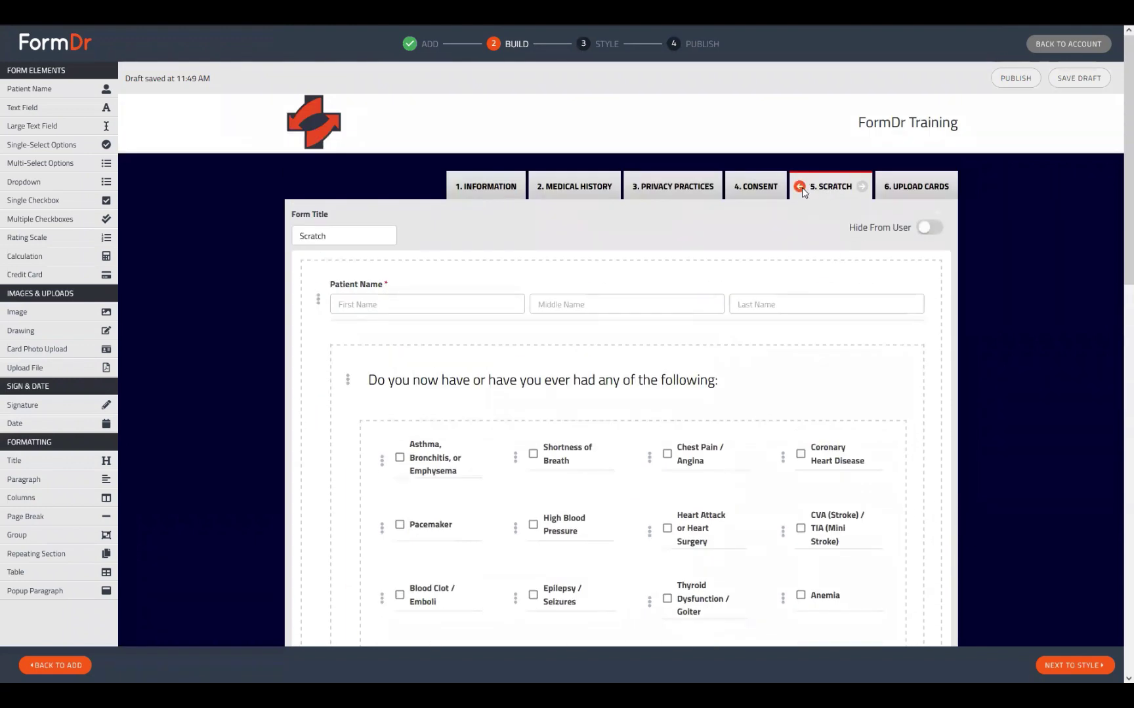
# Step: Place the Scratch form directly after Medical History, and set its form title to Medical History 2
pyautogui.click(799, 186)
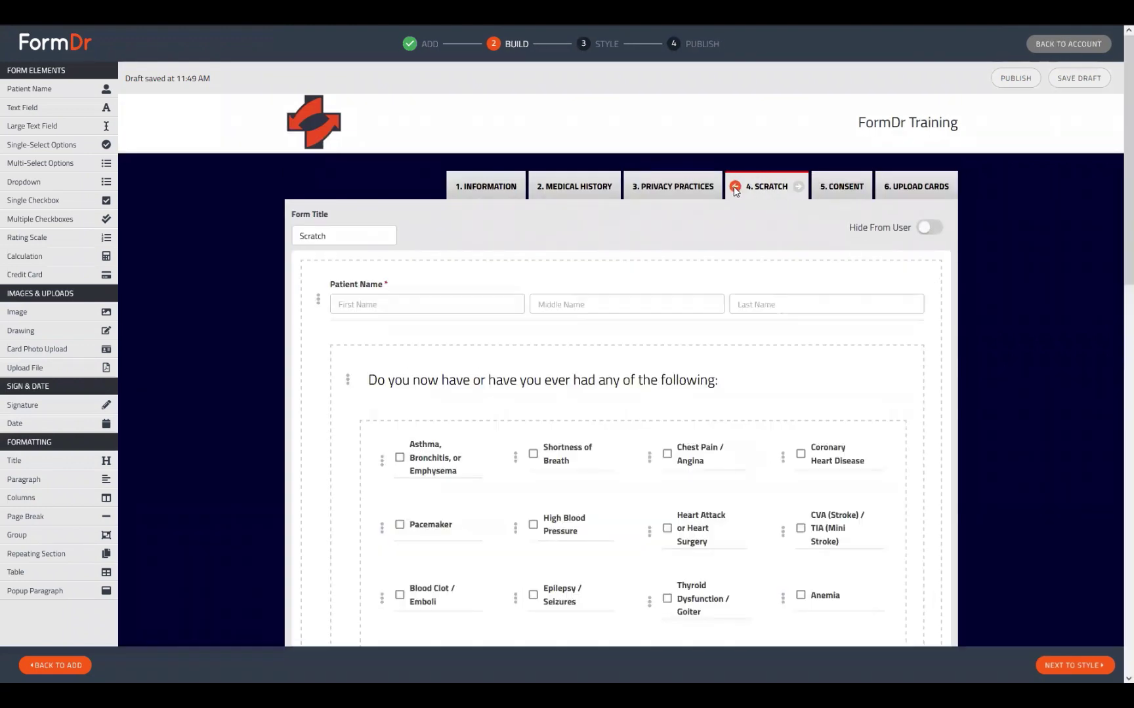
pyautogui.click(733, 187)
pyautogui.click(344, 235)
pyautogui.hotkey('ctrl', 'a')
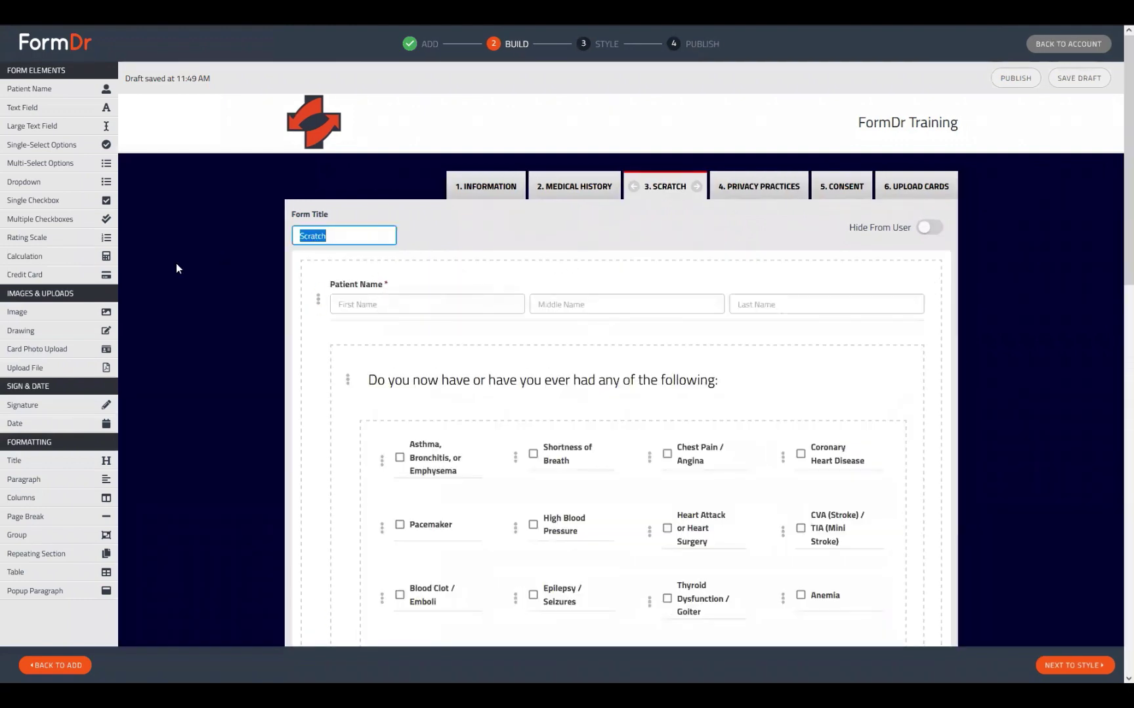
pyautogui.write('Medica')
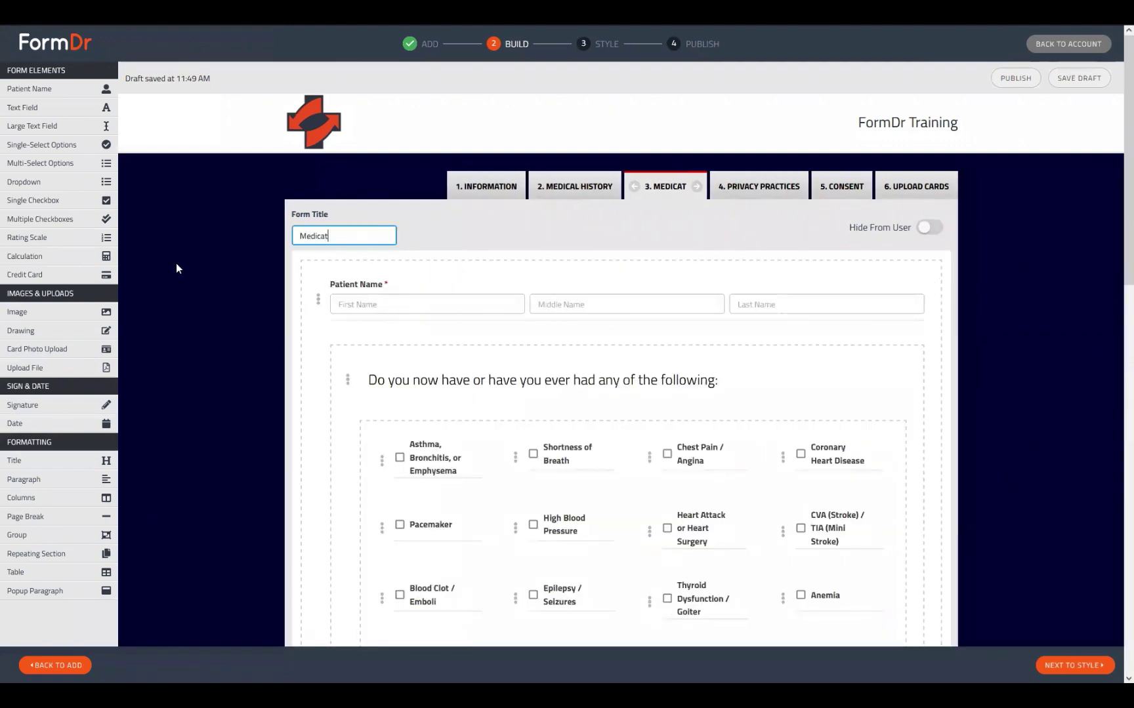
pyautogui.write('l History 2')
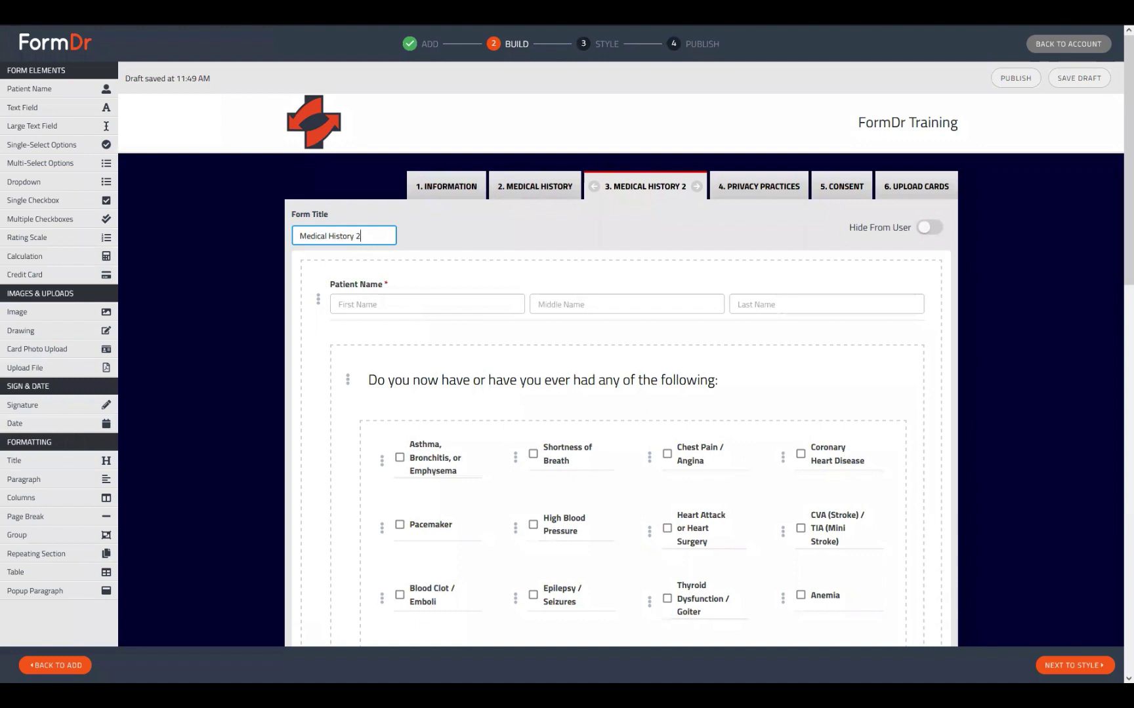
pyautogui.press('Tab')
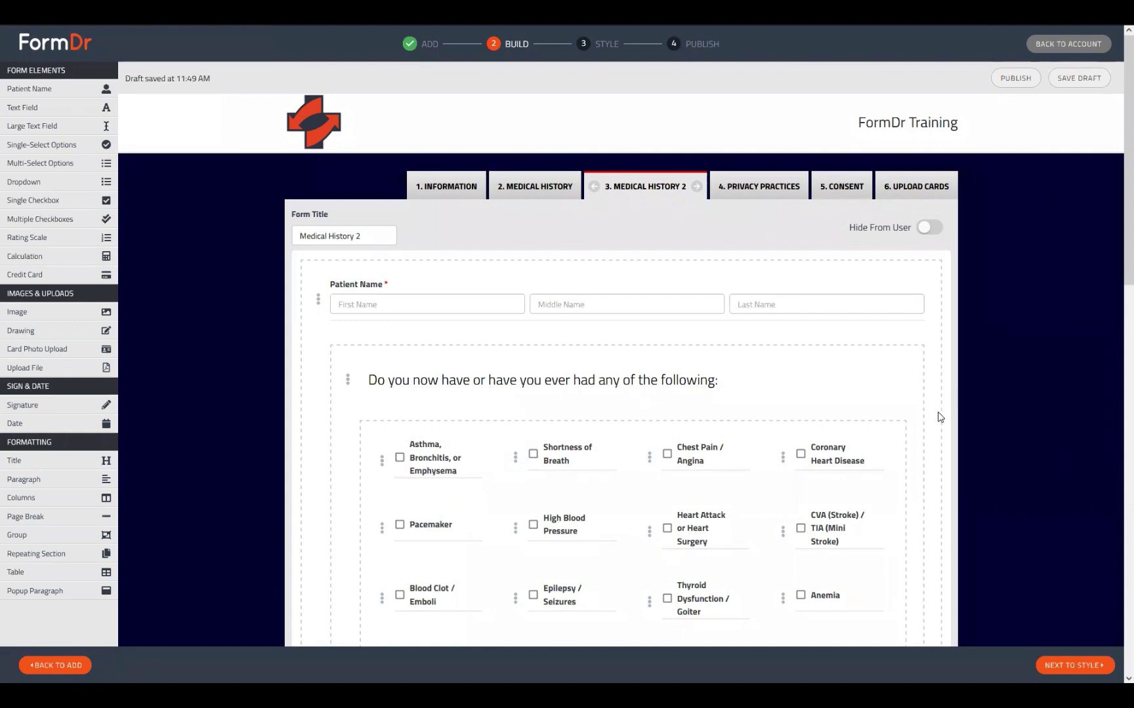
# Step: Check through the Medical History 2 form, and advance the packet to the Style stage
pyautogui.scroll(-5, 952, 501)
pyautogui.scroll(5, 997, 578)
pyautogui.click(1070, 664)
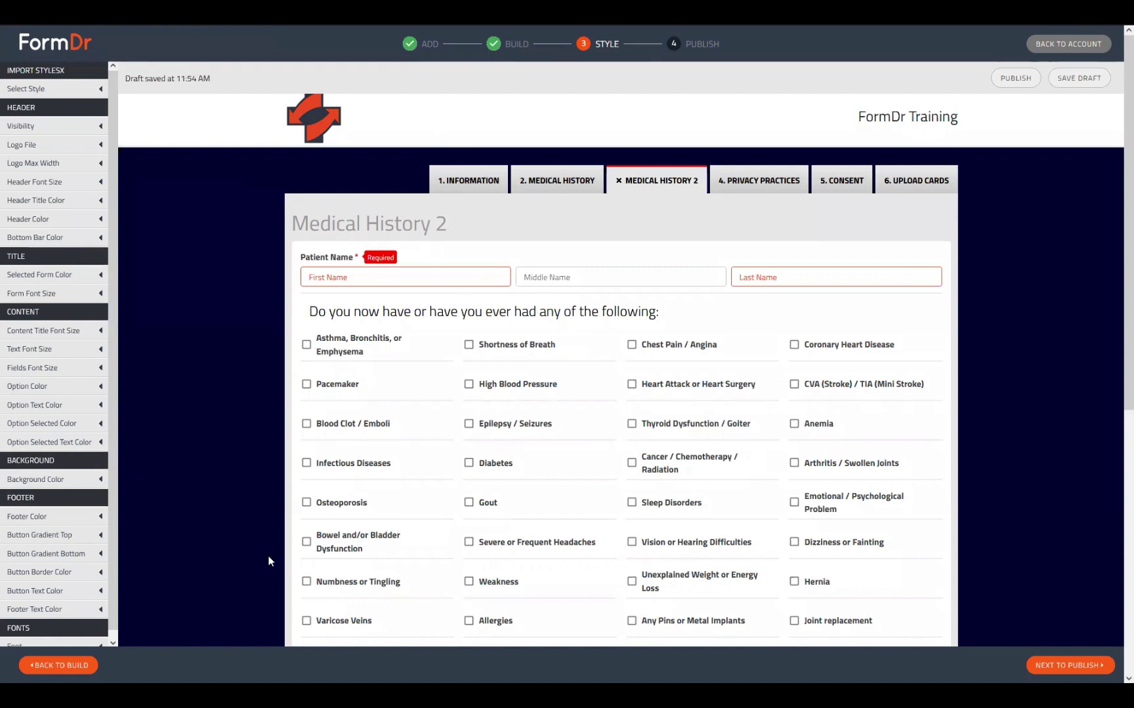
# Step: Show the Information form, clear the header's logo file, and upload FormDr-Icon-Light.png from the Desktop as the logo
pyautogui.click(472, 188)
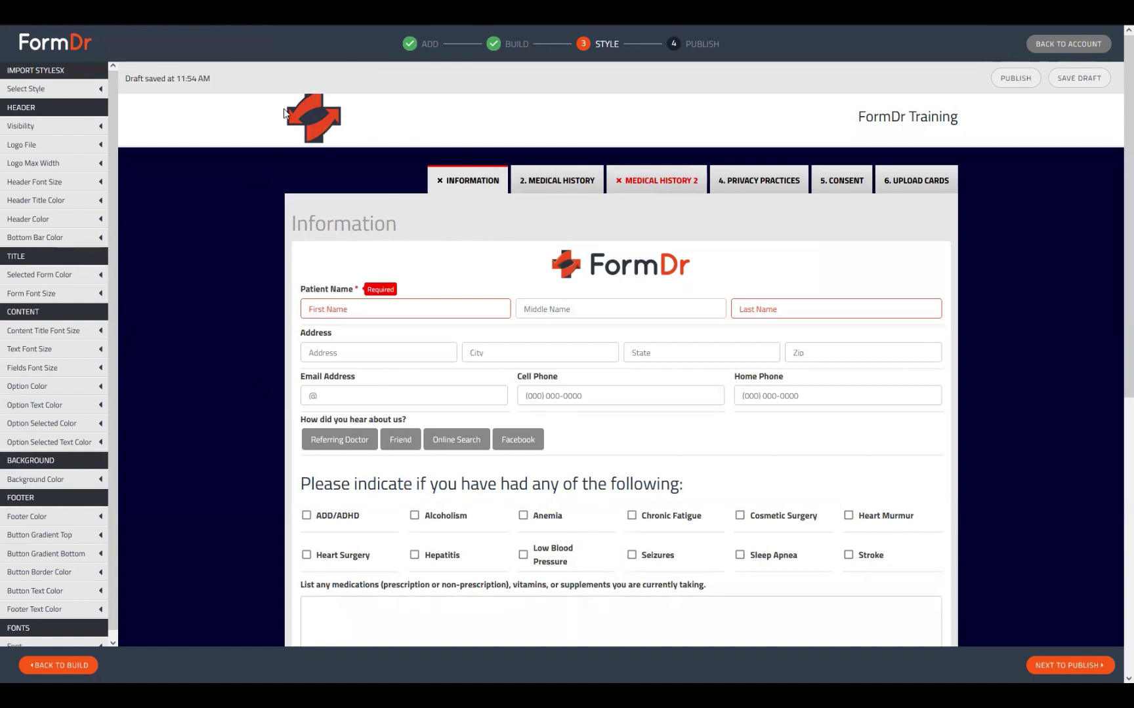
pyautogui.click(42, 145)
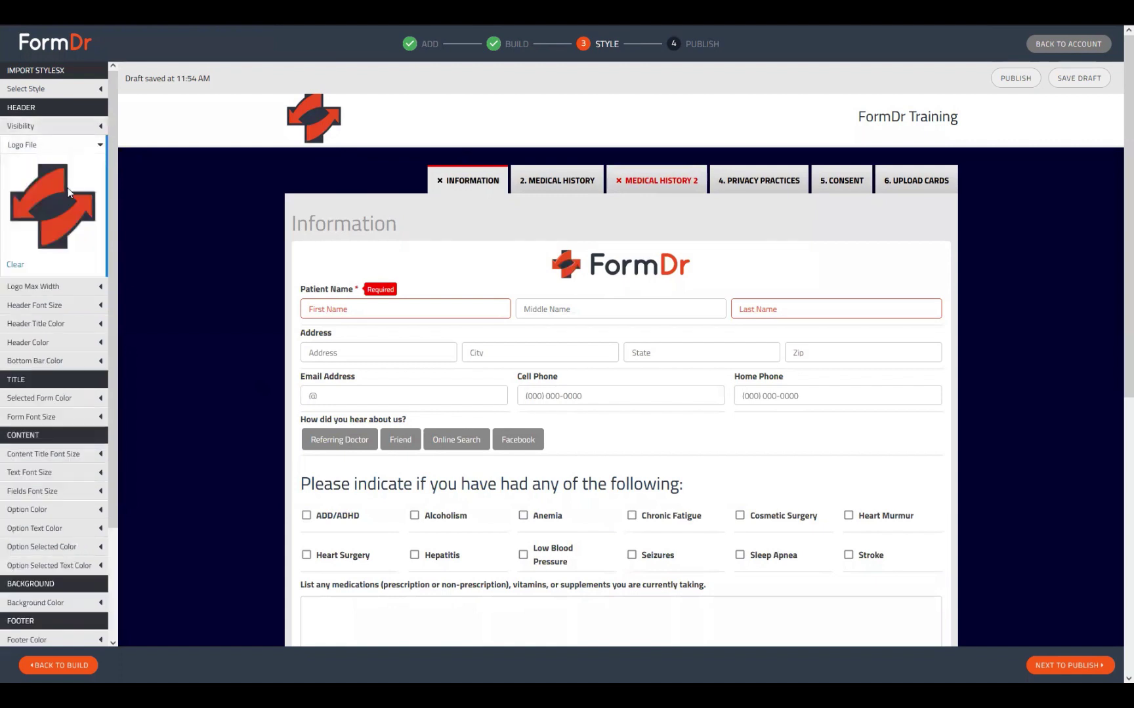
pyautogui.click(18, 264)
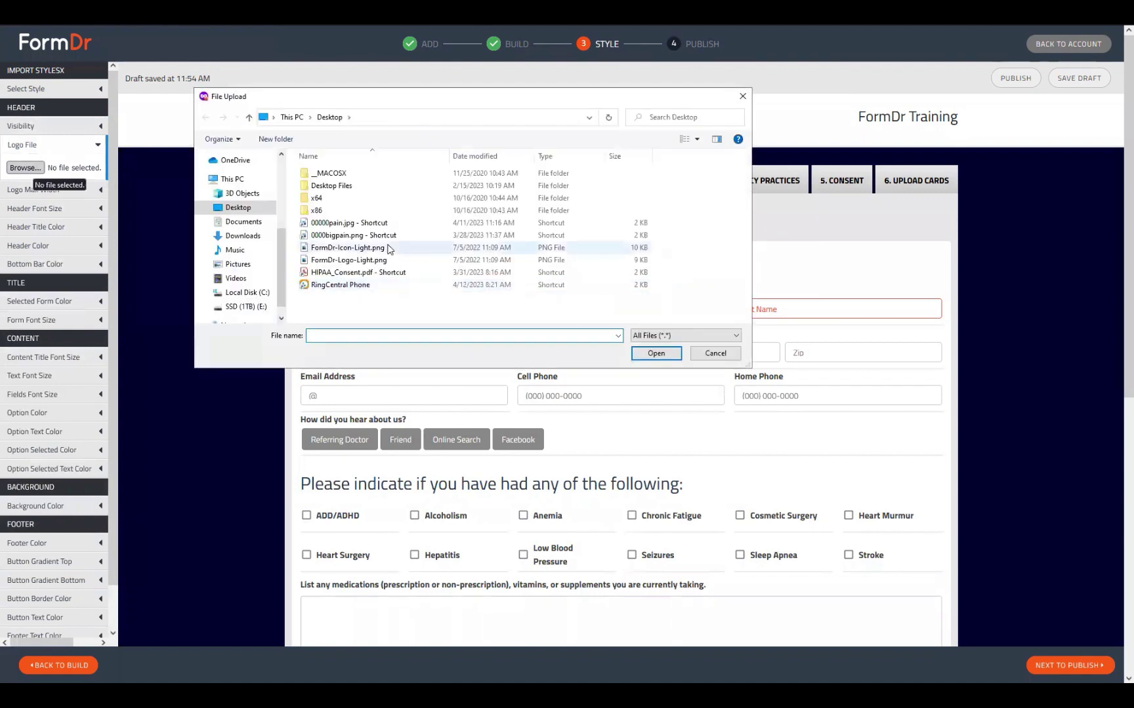
pyautogui.click(348, 247)
pyautogui.click(640, 355)
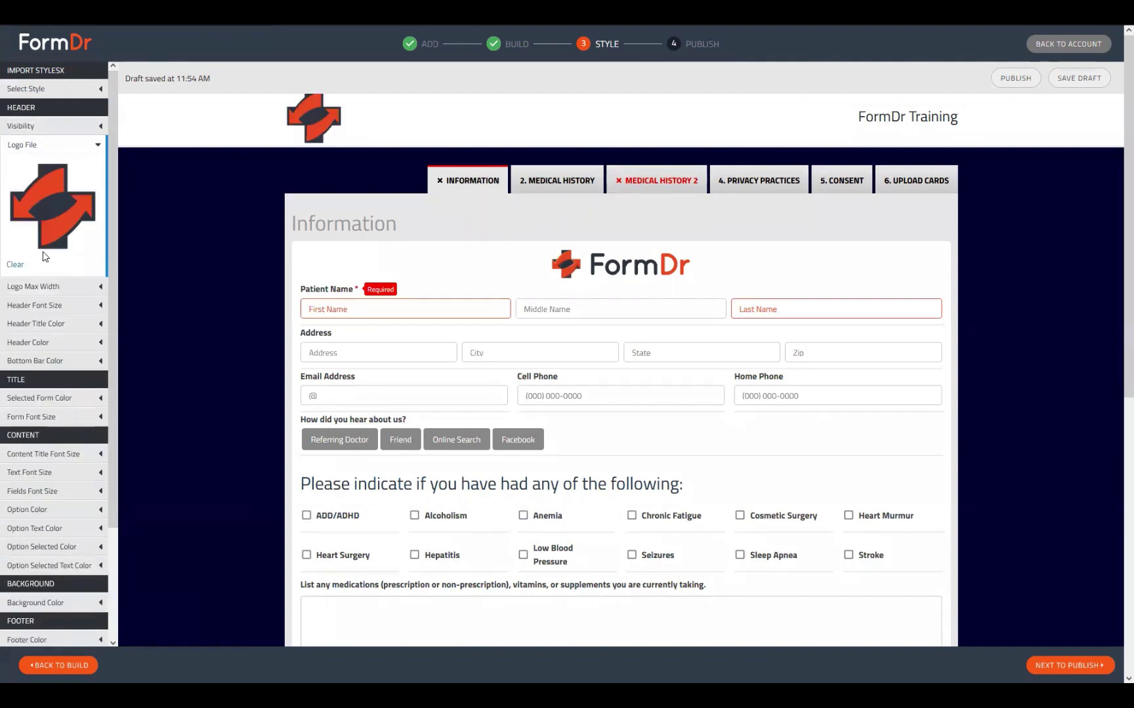
# Step: Switch the header's visibility off and on again to preview the packet without its header
pyautogui.click(51, 129)
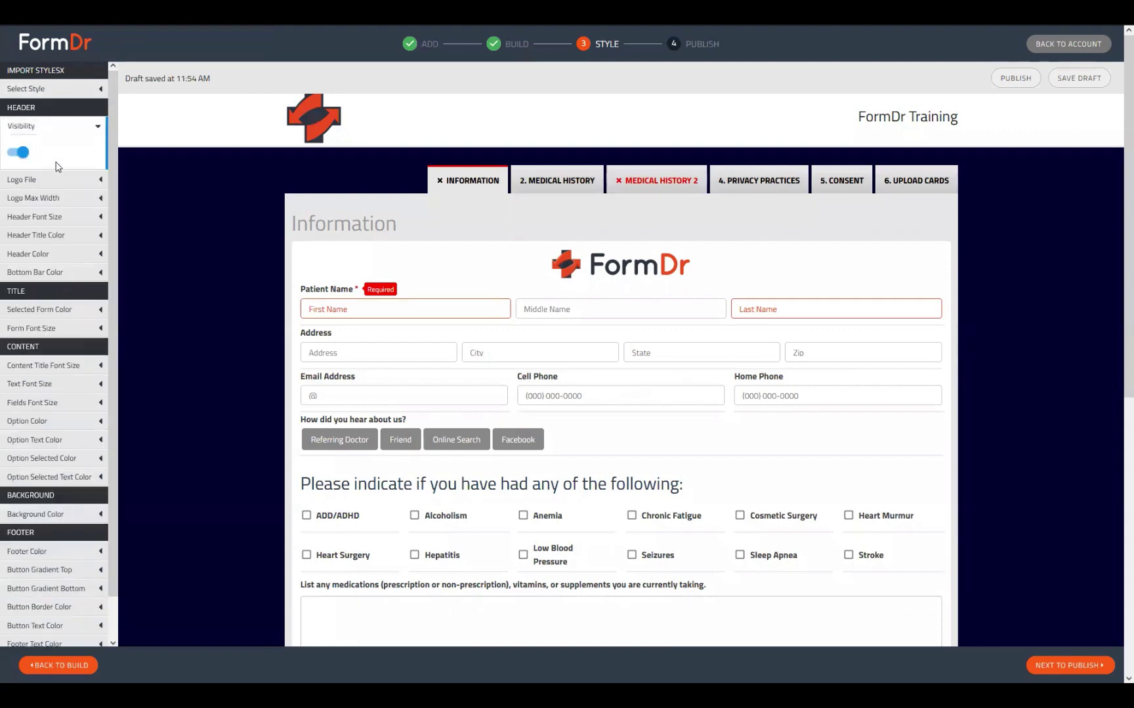
pyautogui.click(22, 156)
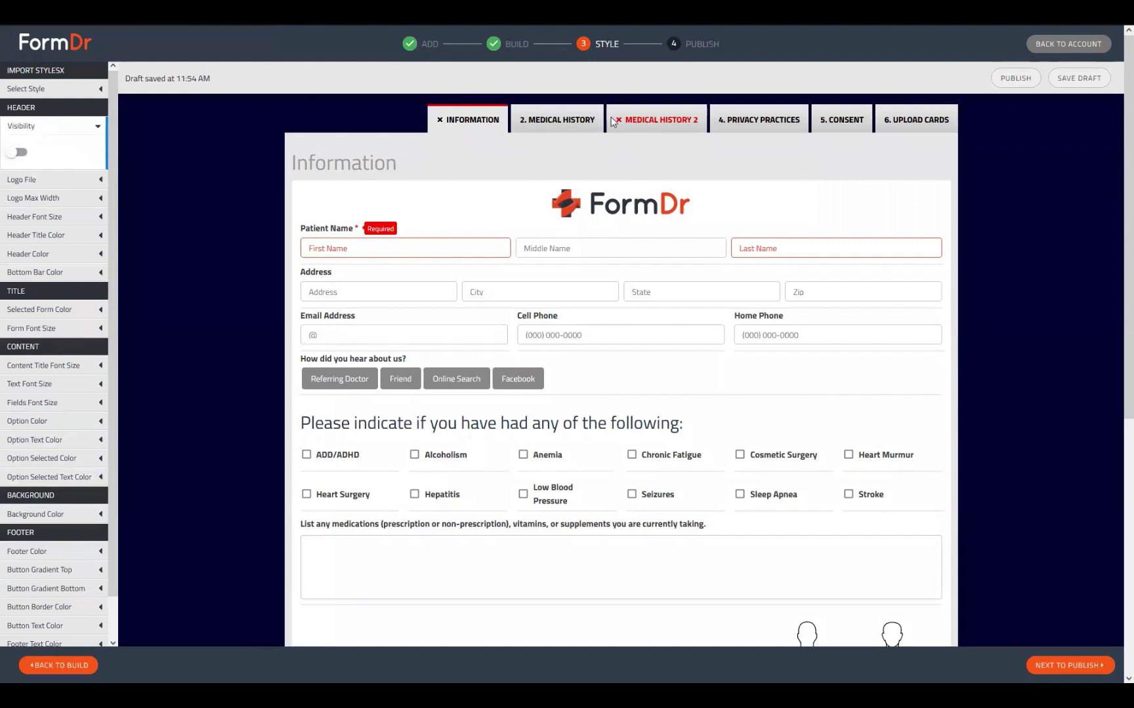
pyautogui.click(16, 155)
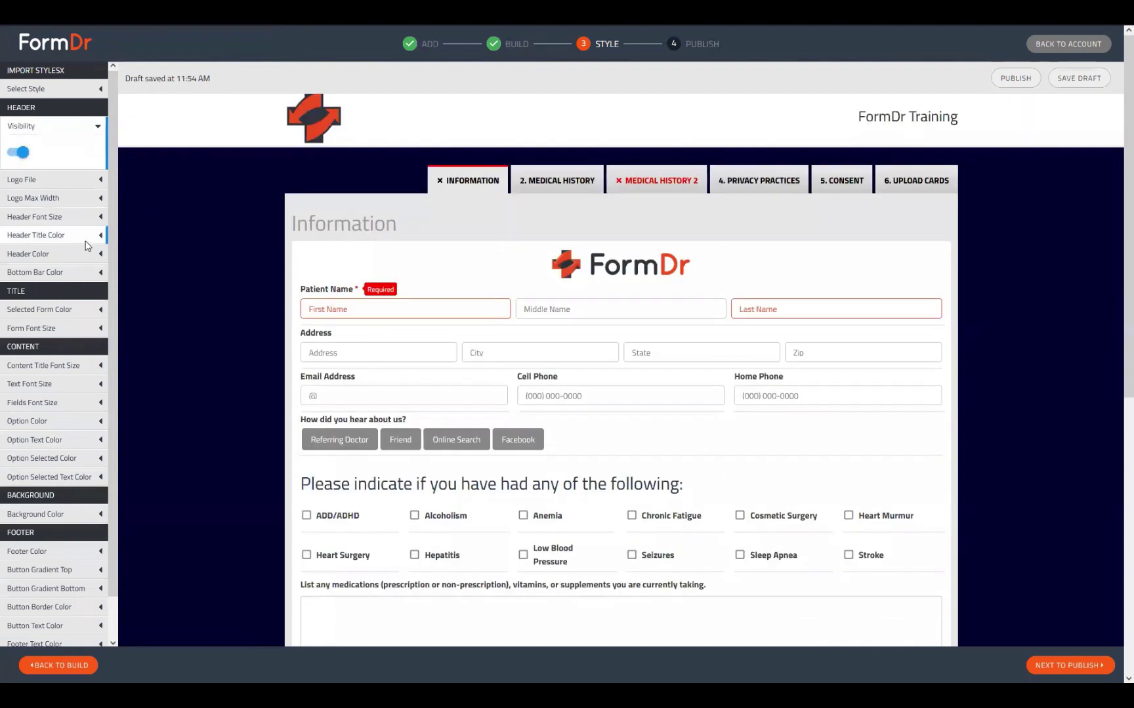
# Step: Change the packet's background color to a darker shade of navy
pyautogui.click(48, 515)
pyautogui.click(52, 507)
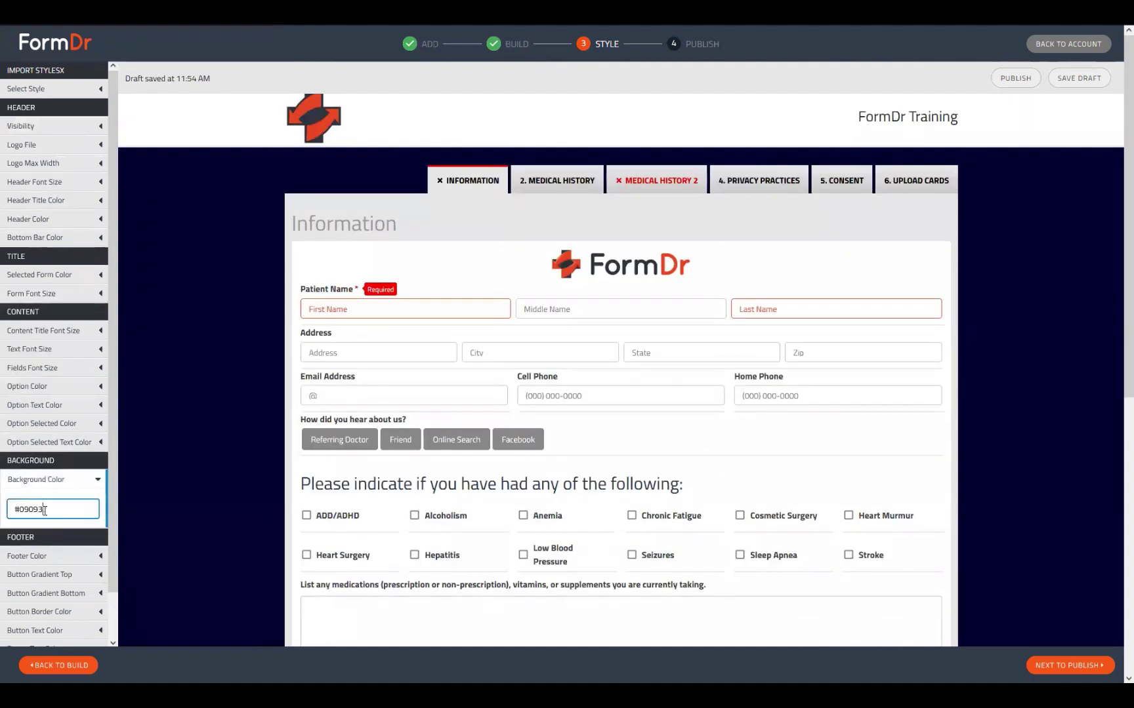
pyautogui.doubleClick(61, 566)
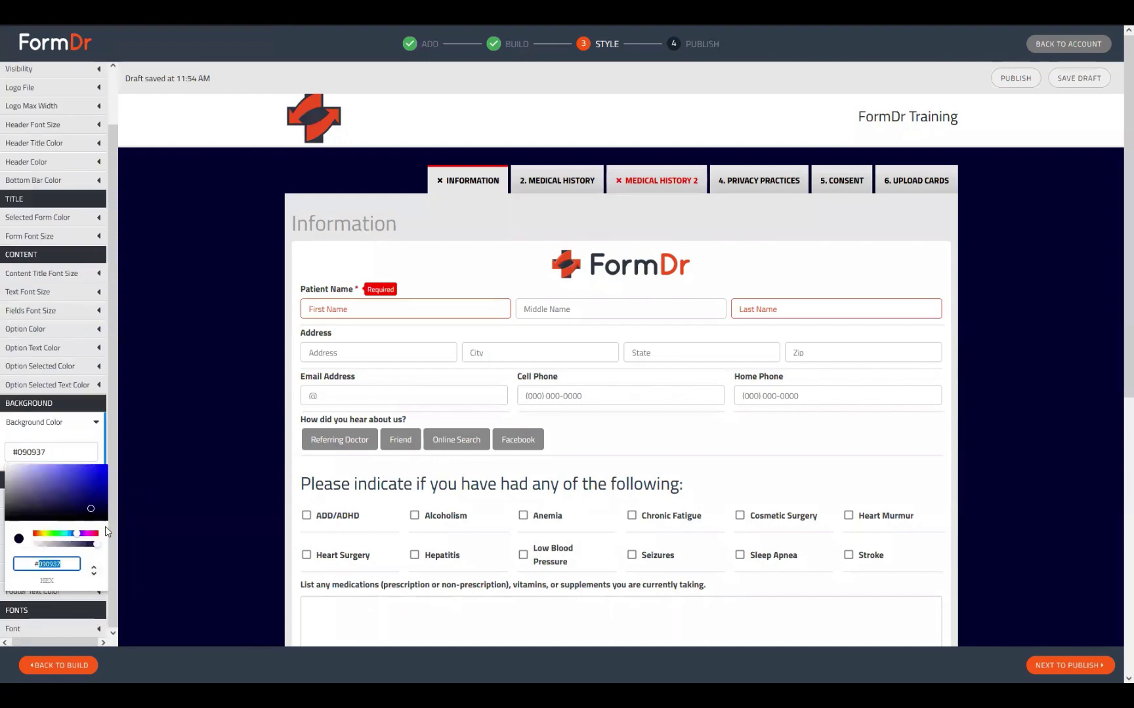
pyautogui.moveTo(91, 510)
pyautogui.mouseDown()
pyautogui.moveTo(75, 483)
pyautogui.moveTo(46, 492)
pyautogui.moveTo(25, 482)
pyautogui.moveTo(74, 513)
pyautogui.moveTo(101, 513)
pyautogui.mouseUp()
pyautogui.rightClick(102, 516)
pyautogui.click(173, 481)
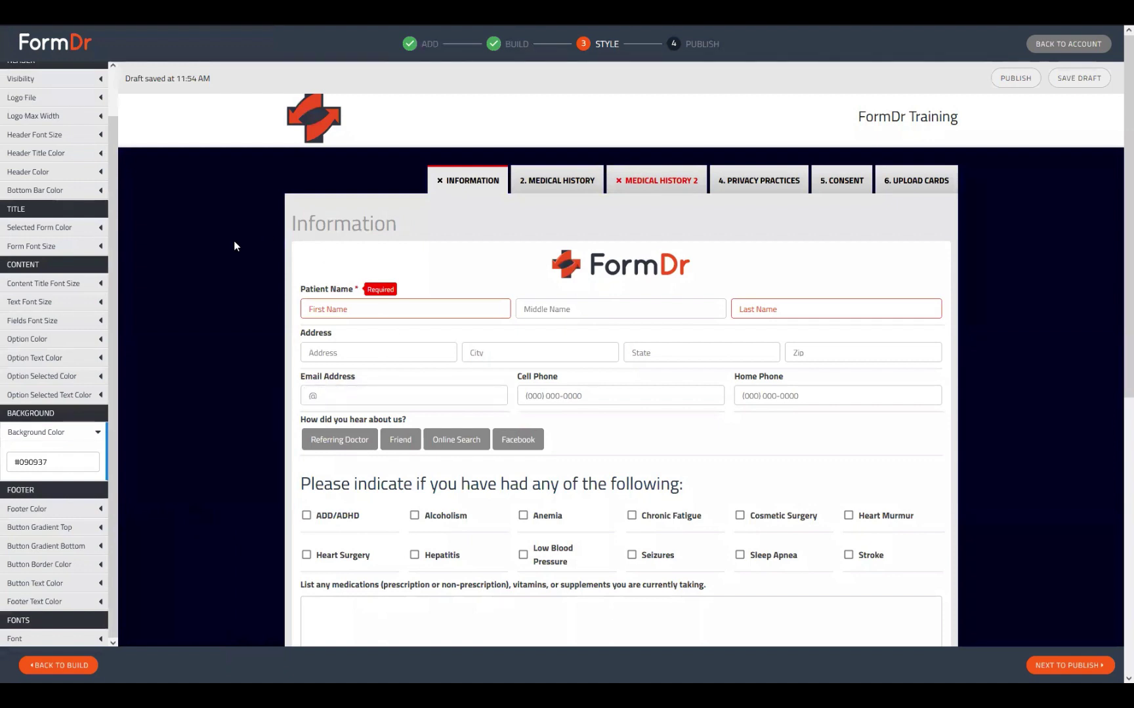
# Step: Set the Option Selected Color to bright red, and try it on the "How did you hear about us?" choices, ending on Facebook
pyautogui.click(340, 441)
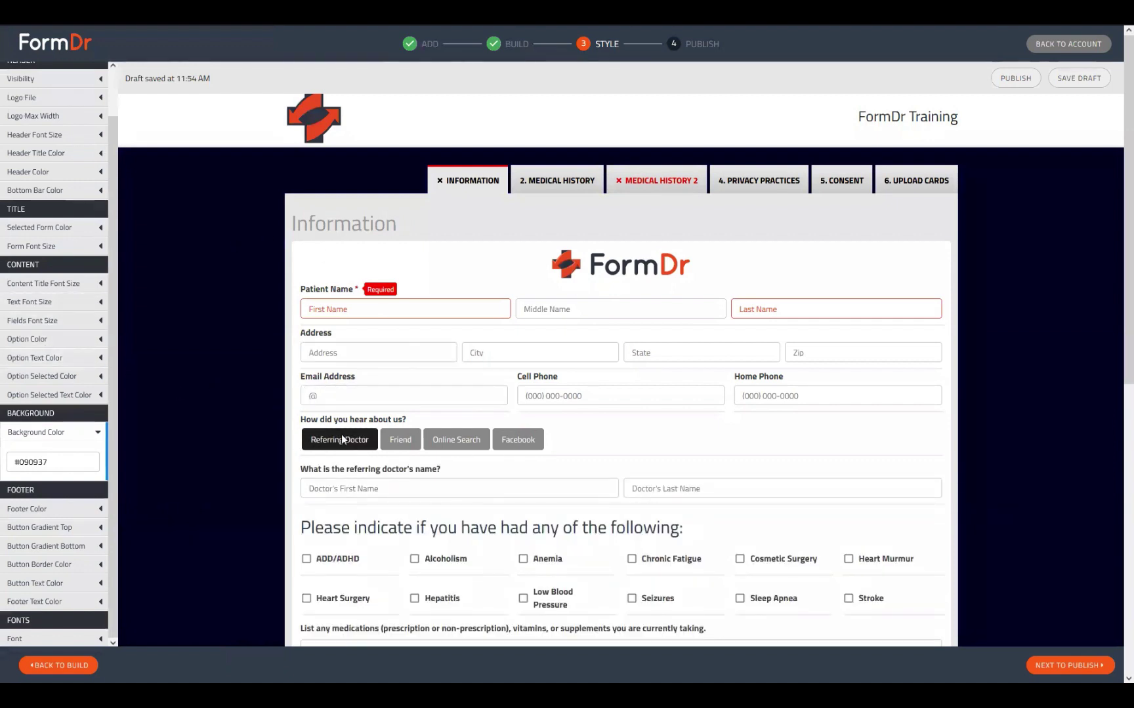
pyautogui.click(53, 378)
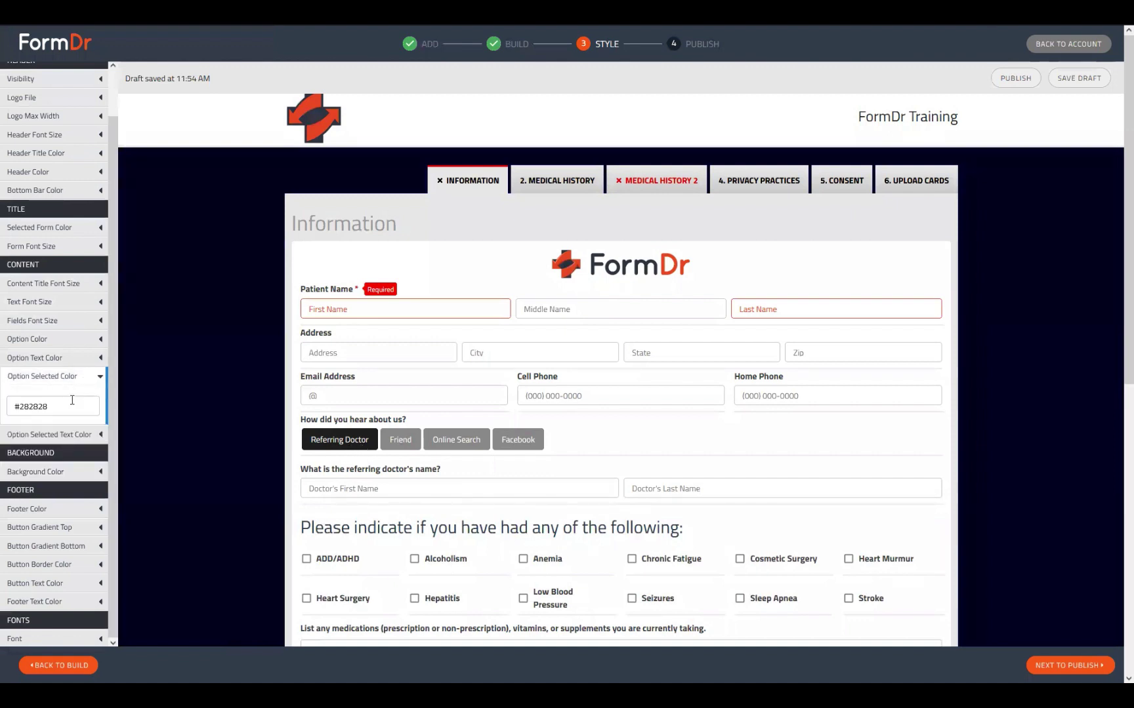
pyautogui.click(72, 400)
pyautogui.click(96, 416)
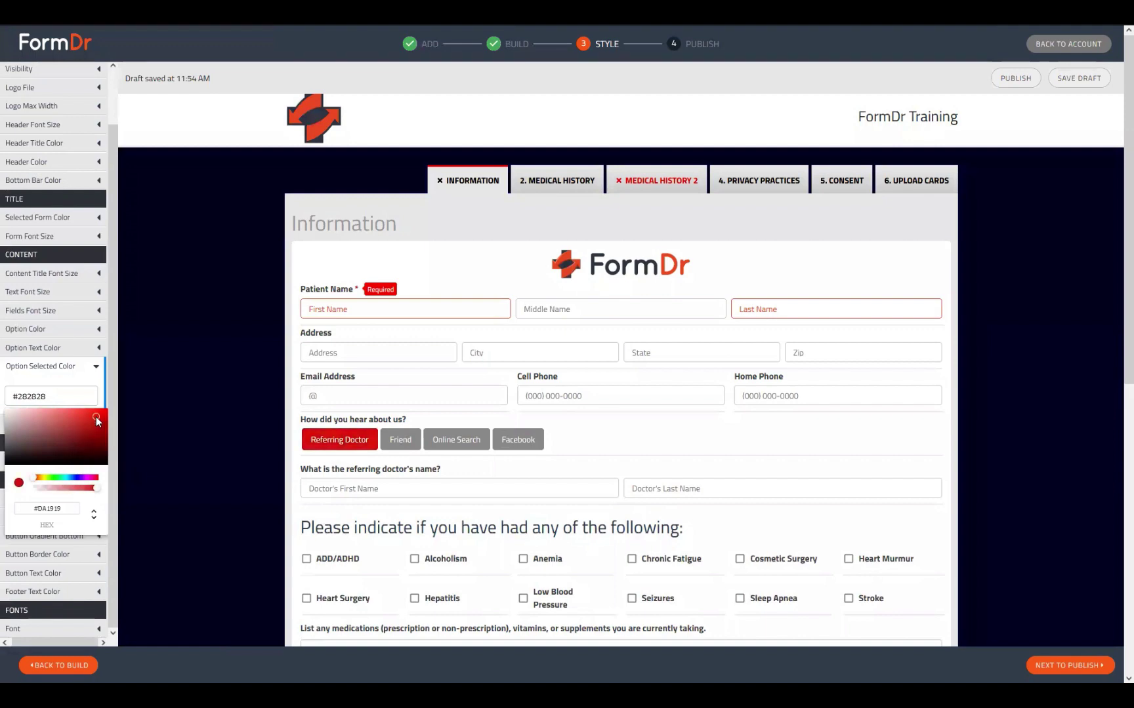
pyautogui.moveTo(96, 416); pyautogui.dragTo(111, 409)
pyautogui.click(401, 440)
pyautogui.click(460, 438)
pyautogui.click(521, 447)
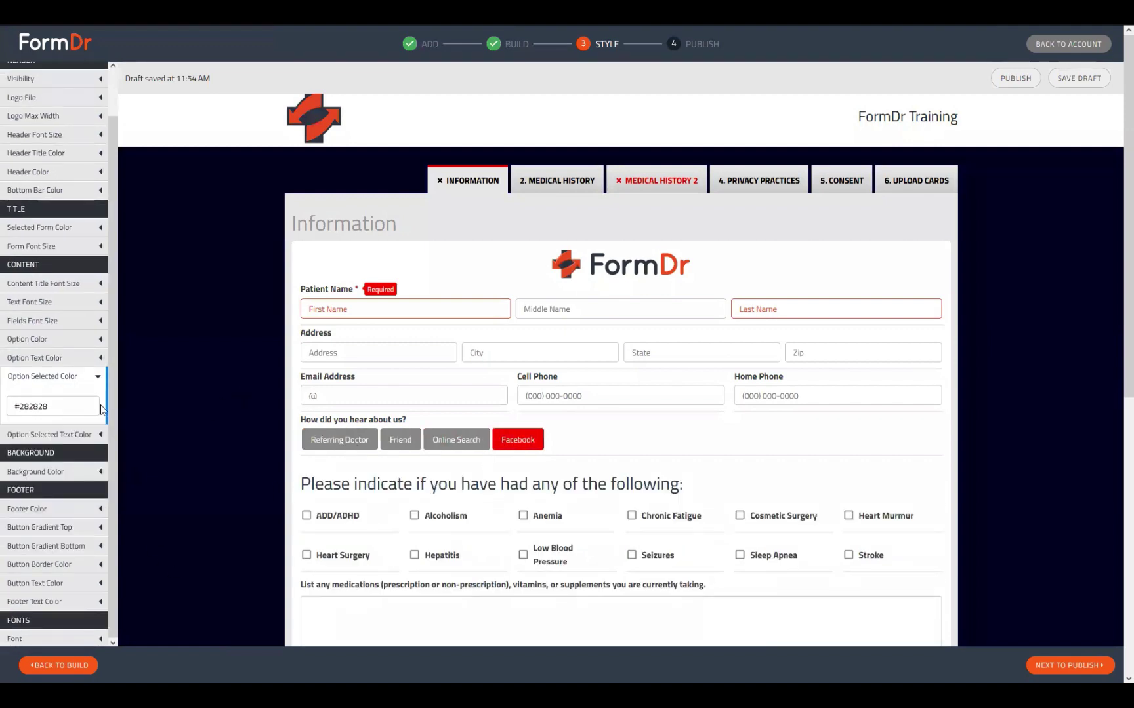
# Step: Set the Option Color of the unselected choices to black, #000000
pyautogui.click(71, 340)
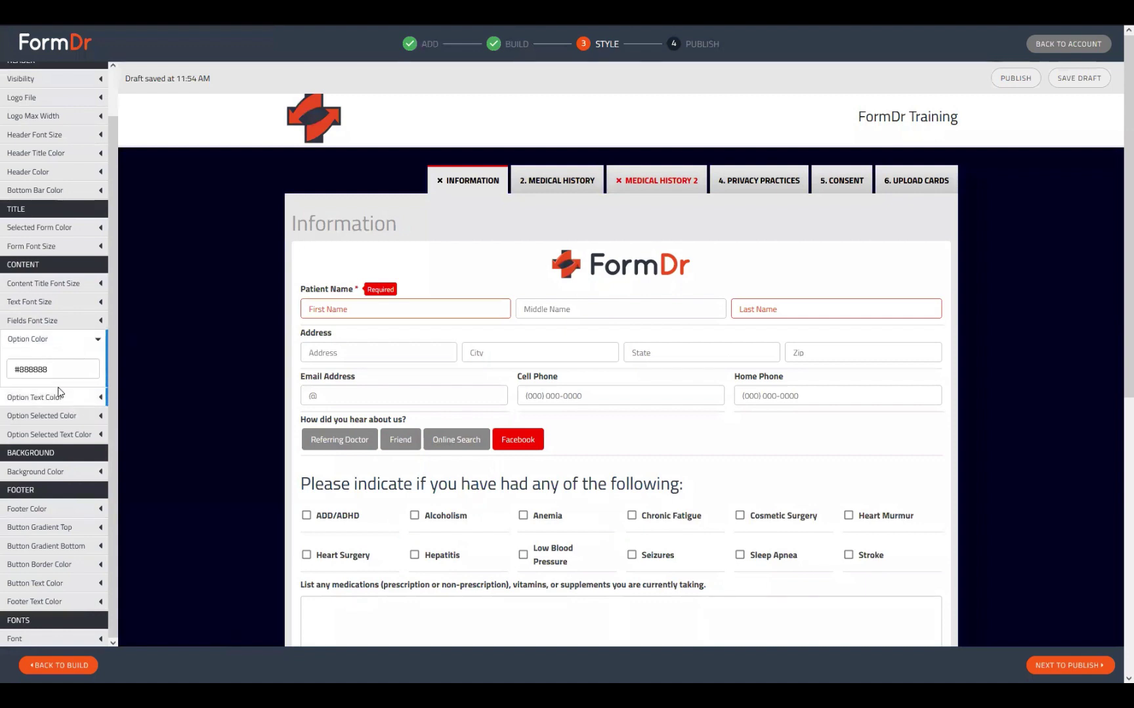
pyautogui.click(53, 369)
pyautogui.click(87, 404)
pyautogui.moveTo(86, 407); pyautogui.dragTo(89, 433)
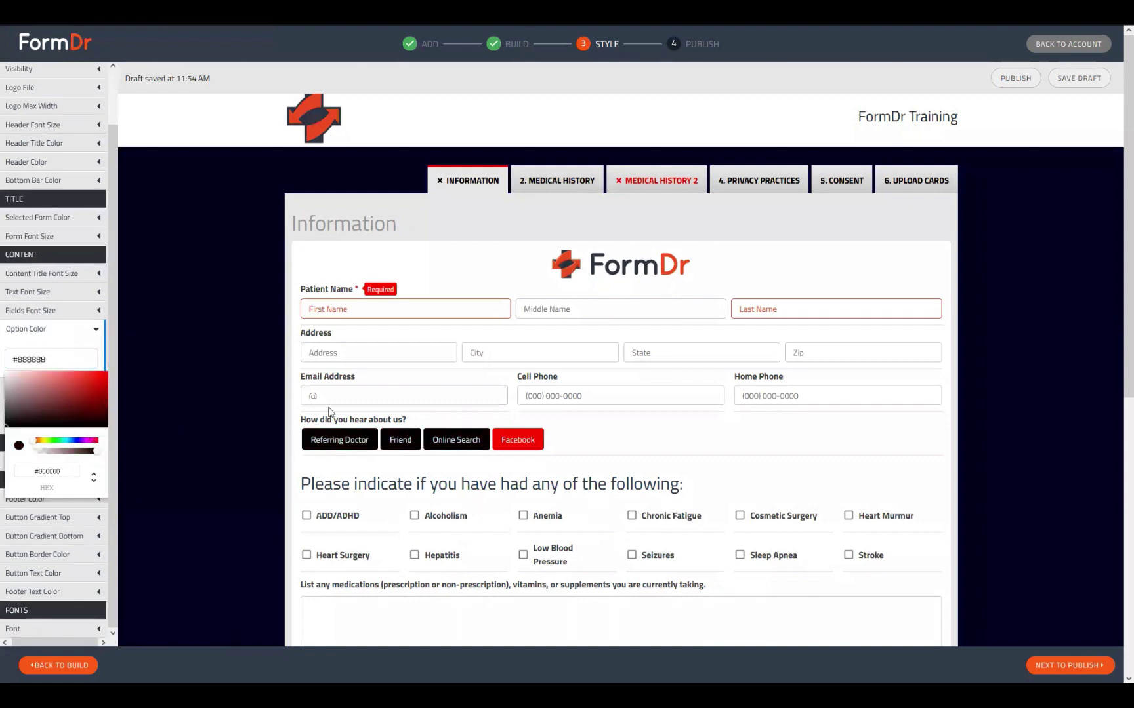
pyautogui.click(398, 462)
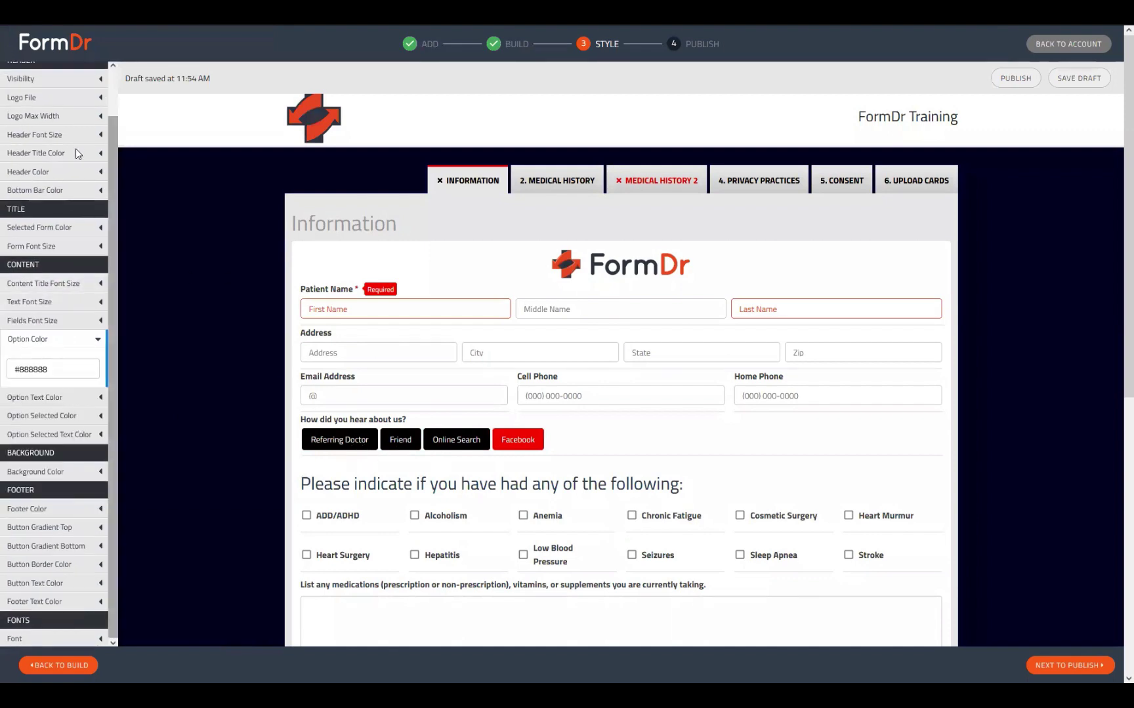
# Step: Import the style of the Registration Packet, replacing the existing styles of these forms
pyautogui.scroll(-3, 20, 371)
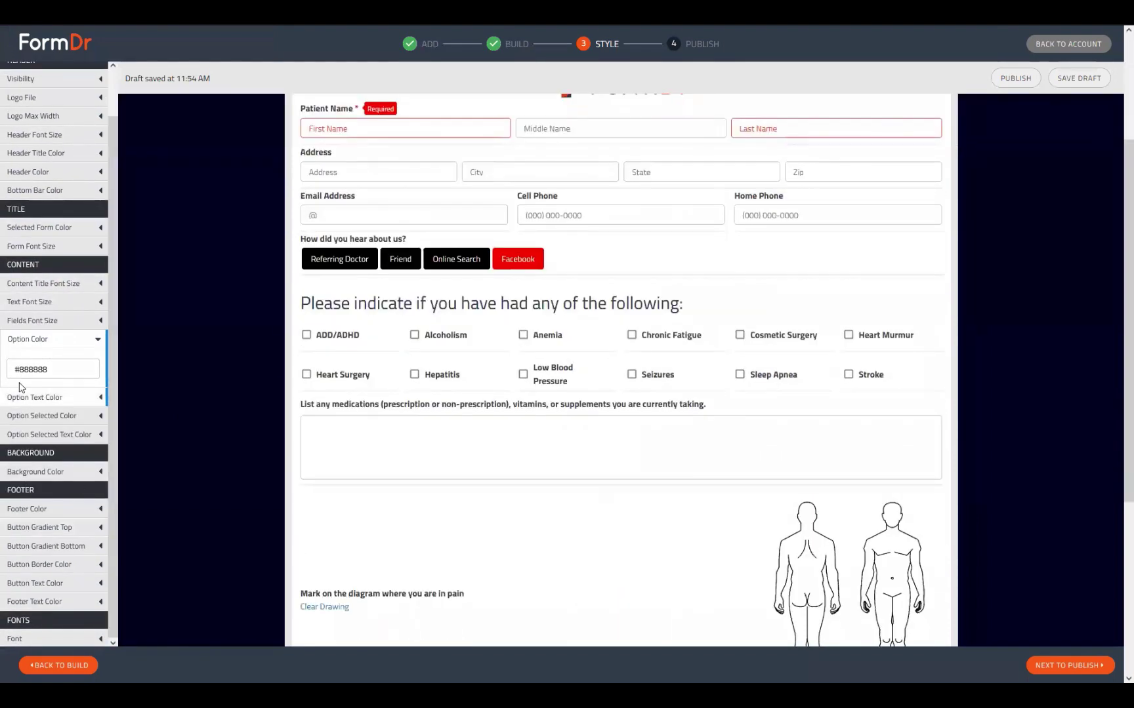
pyautogui.scroll(1, 48, 375)
pyautogui.scroll(3, 368, 489)
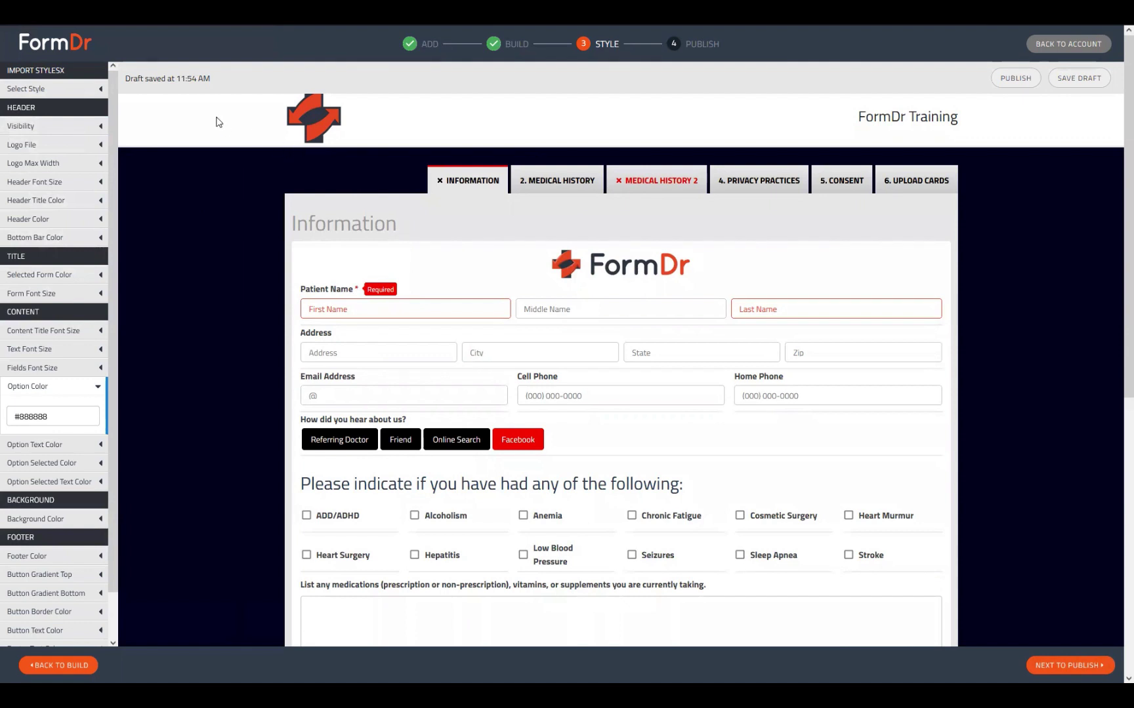
pyautogui.click(66, 93)
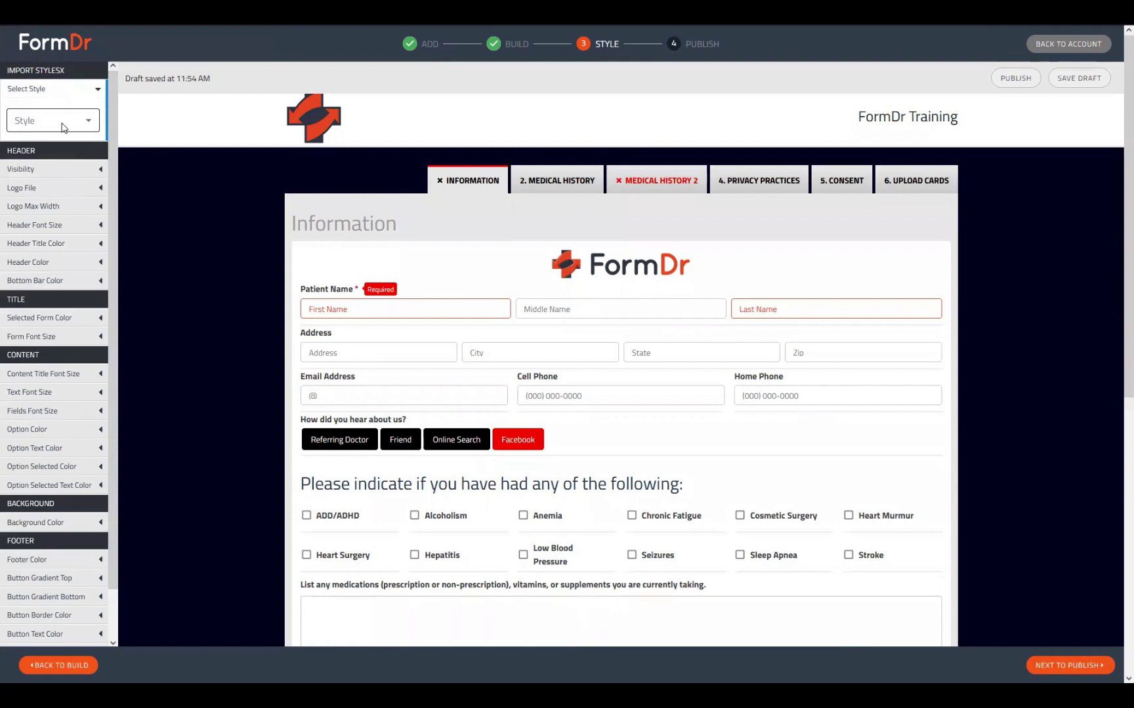
pyautogui.click(69, 128)
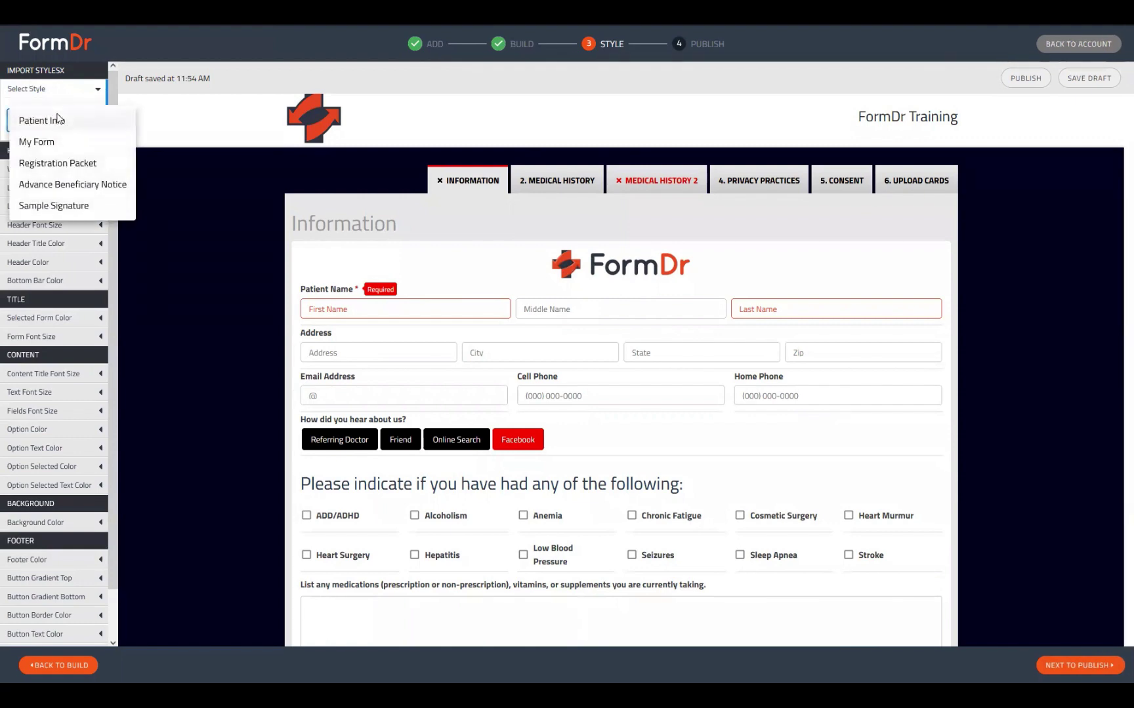
pyautogui.click(60, 164)
pyautogui.click(40, 144)
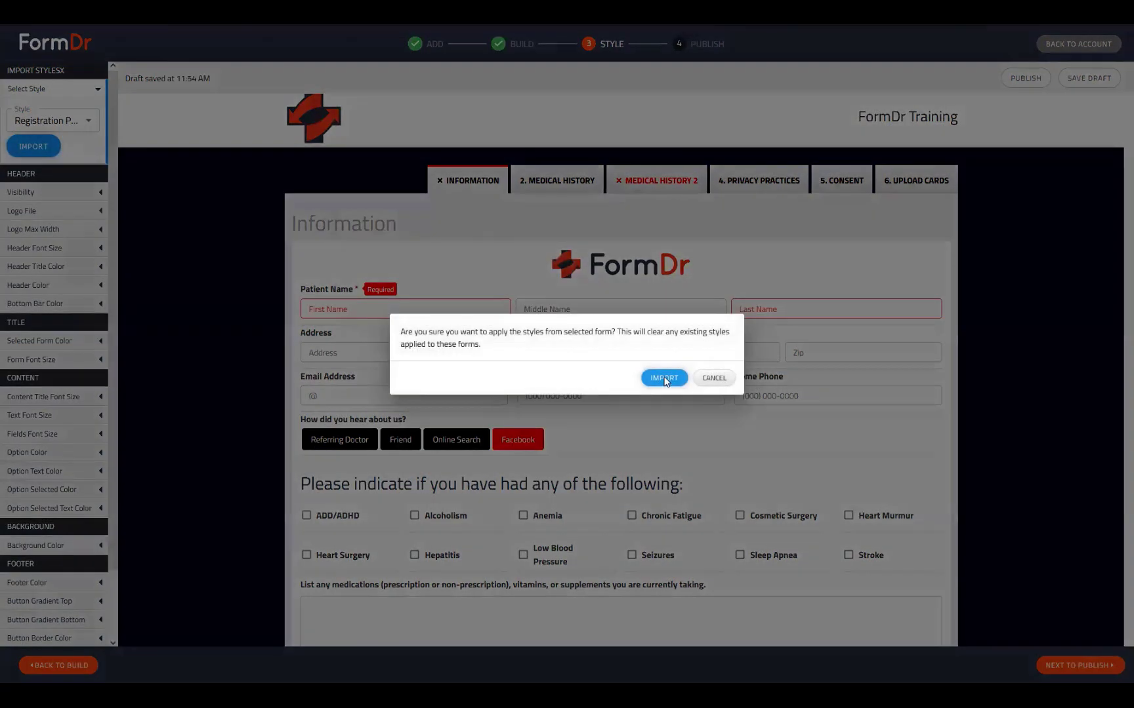
pyautogui.click(664, 378)
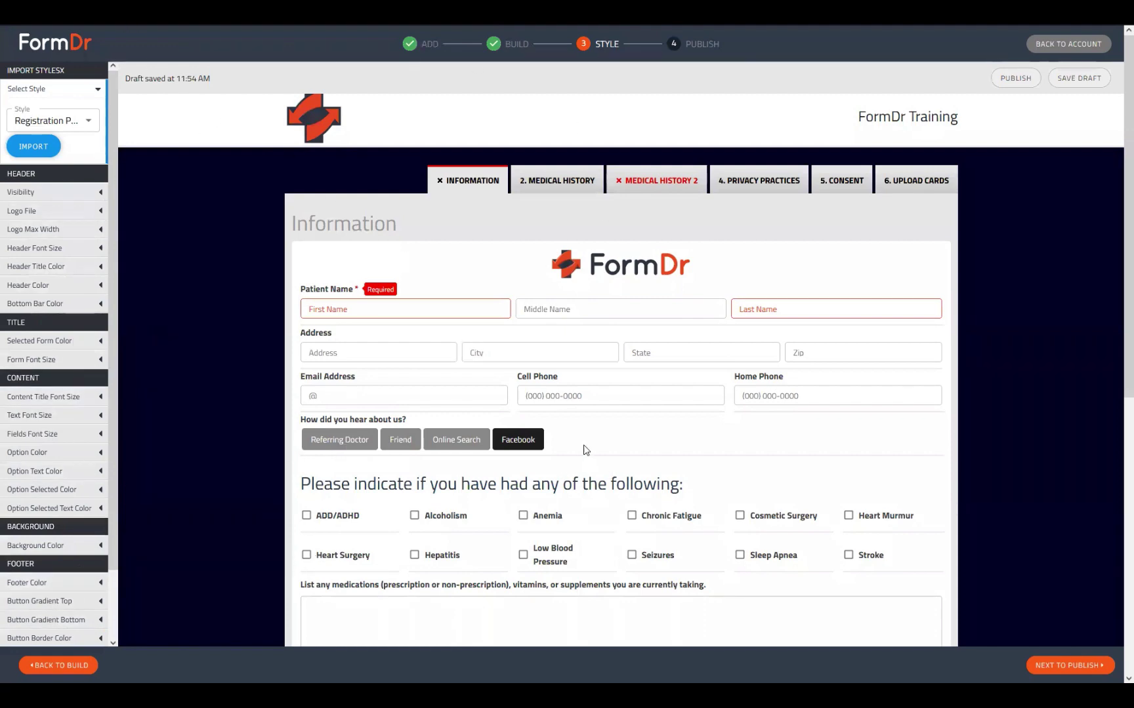
# Step: Publish the packet, open its name for editing, and save it as FormDr Training
pyautogui.click(1042, 665)
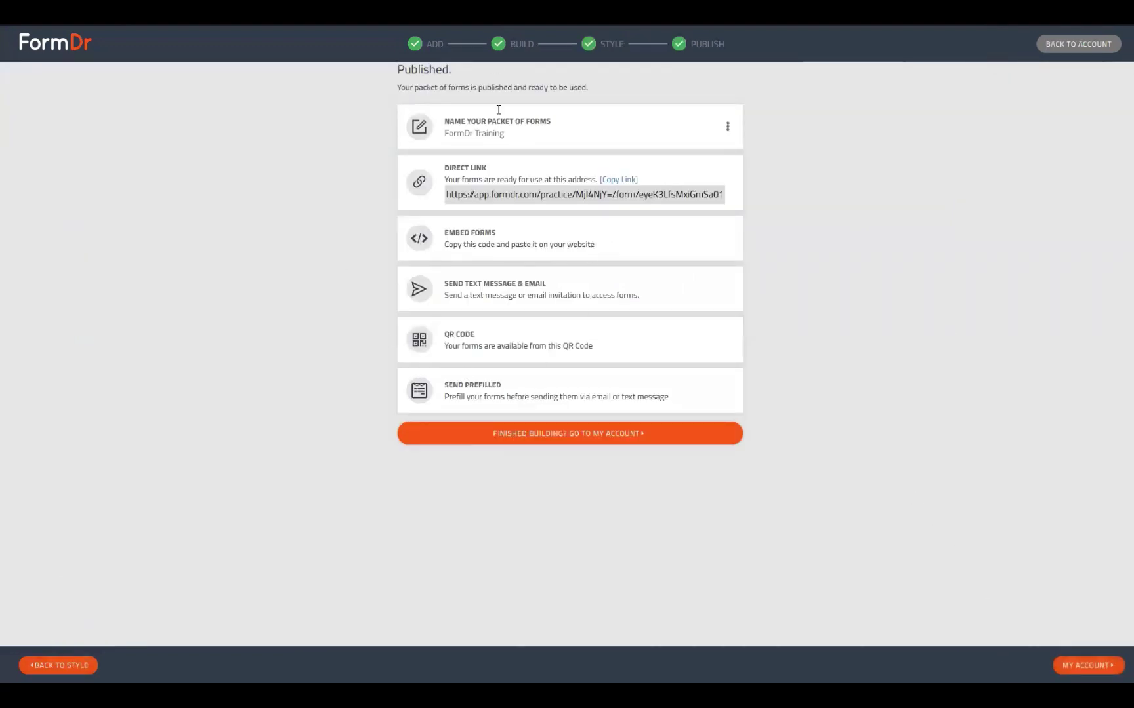
pyautogui.moveTo(465, 78); pyautogui.dragTo(375, 76)
pyautogui.click(454, 86)
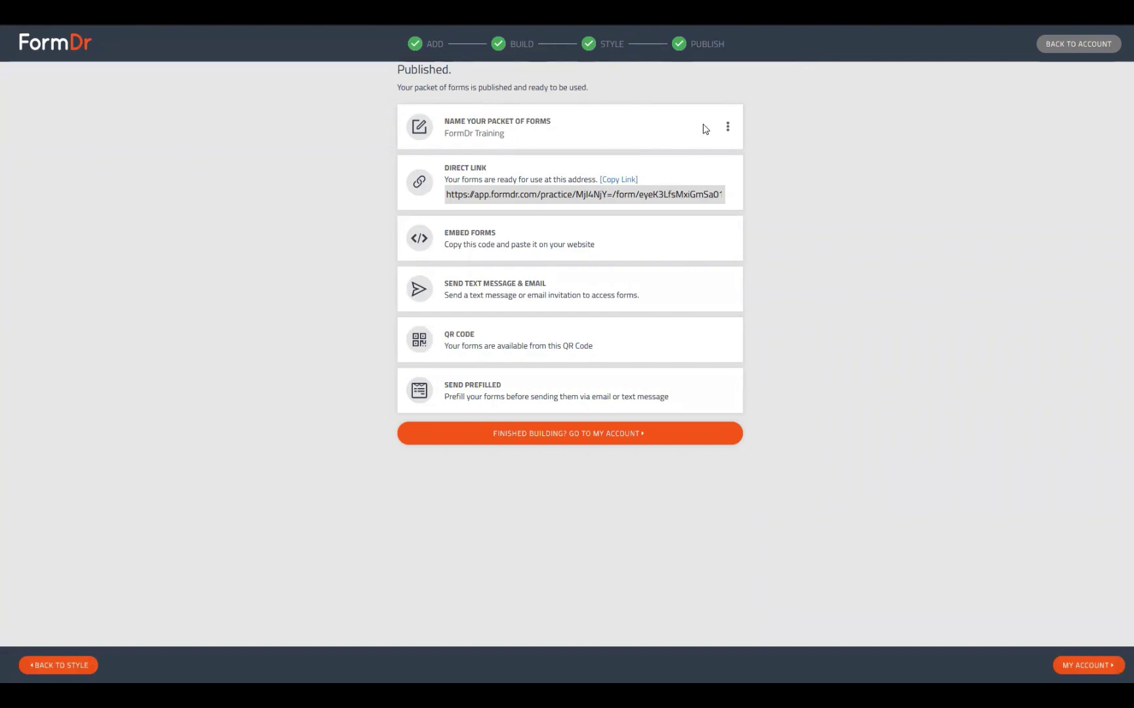
pyautogui.click(729, 130)
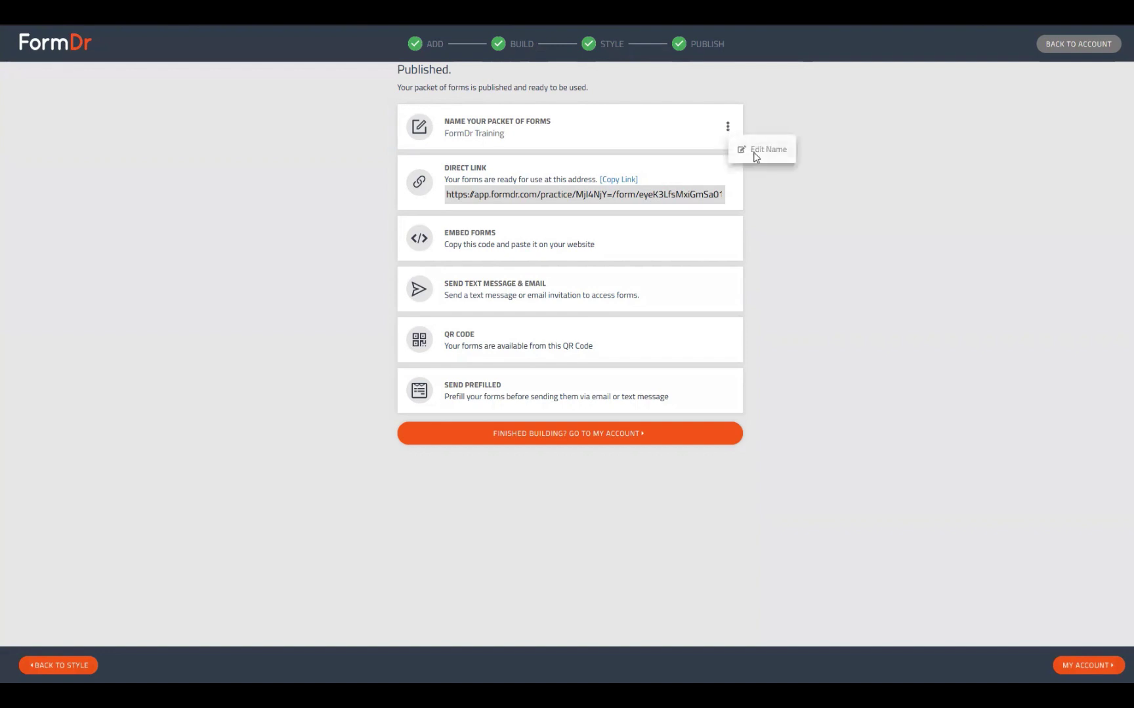
pyautogui.click(756, 154)
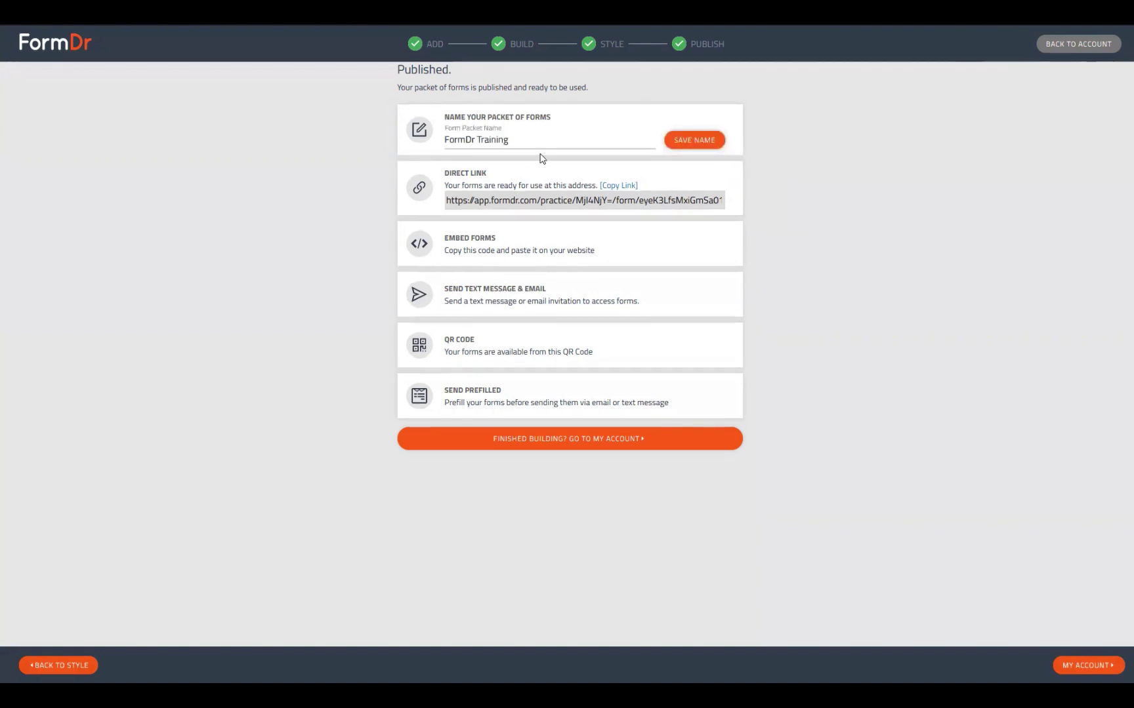
pyautogui.click(720, 139)
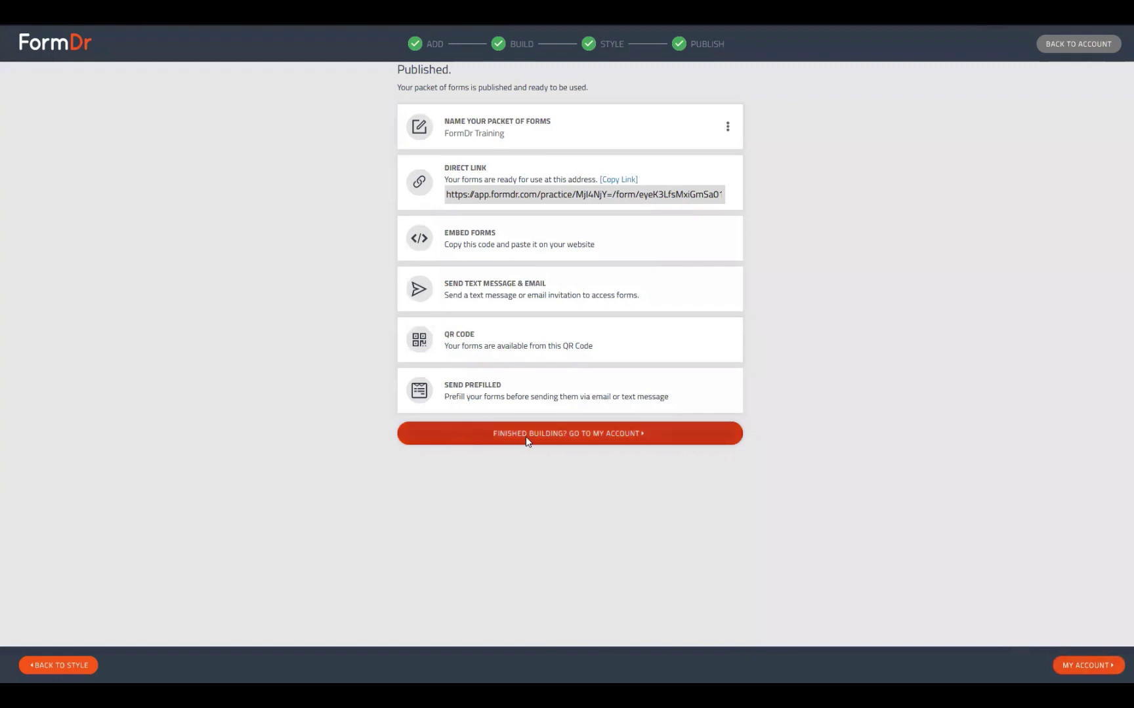
# Step: Return to the account's list of packets, and open the published FormDr Training packet
pyautogui.click(577, 438)
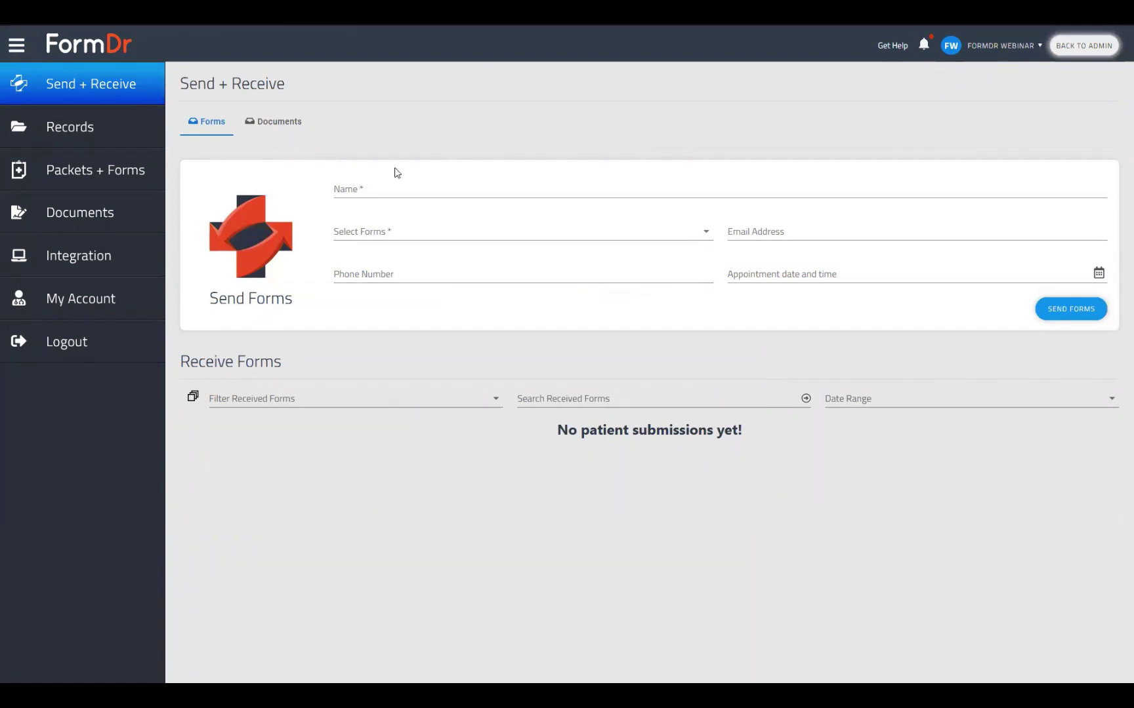
pyautogui.click(69, 176)
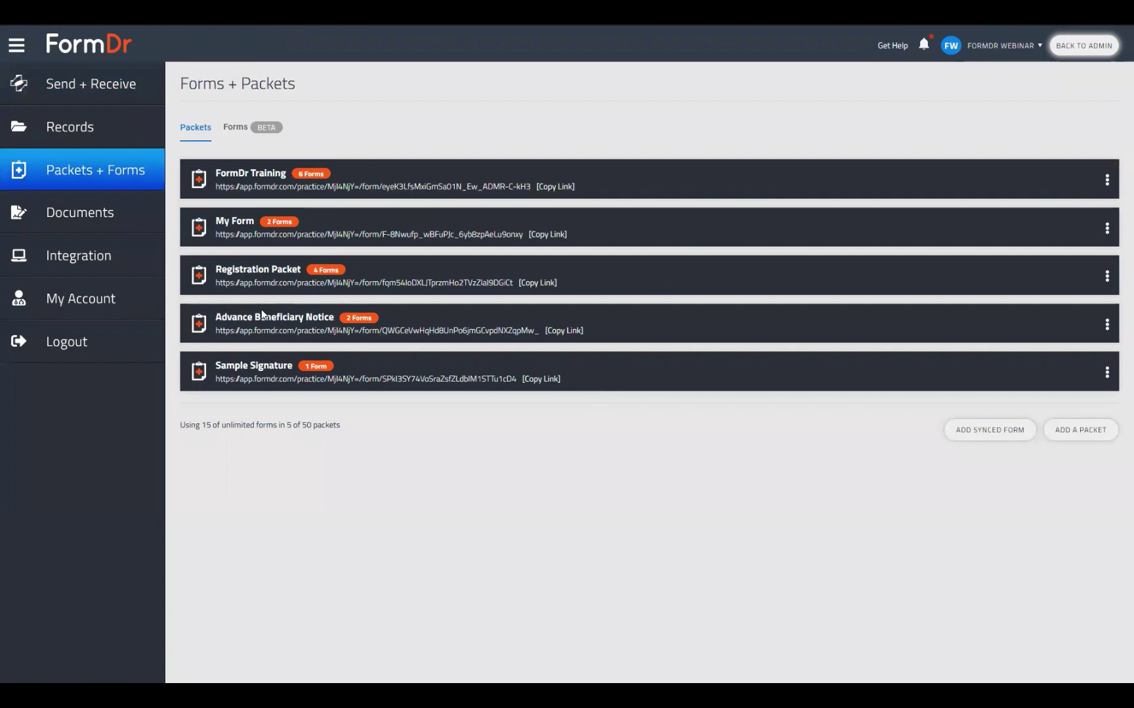
pyautogui.click(286, 186)
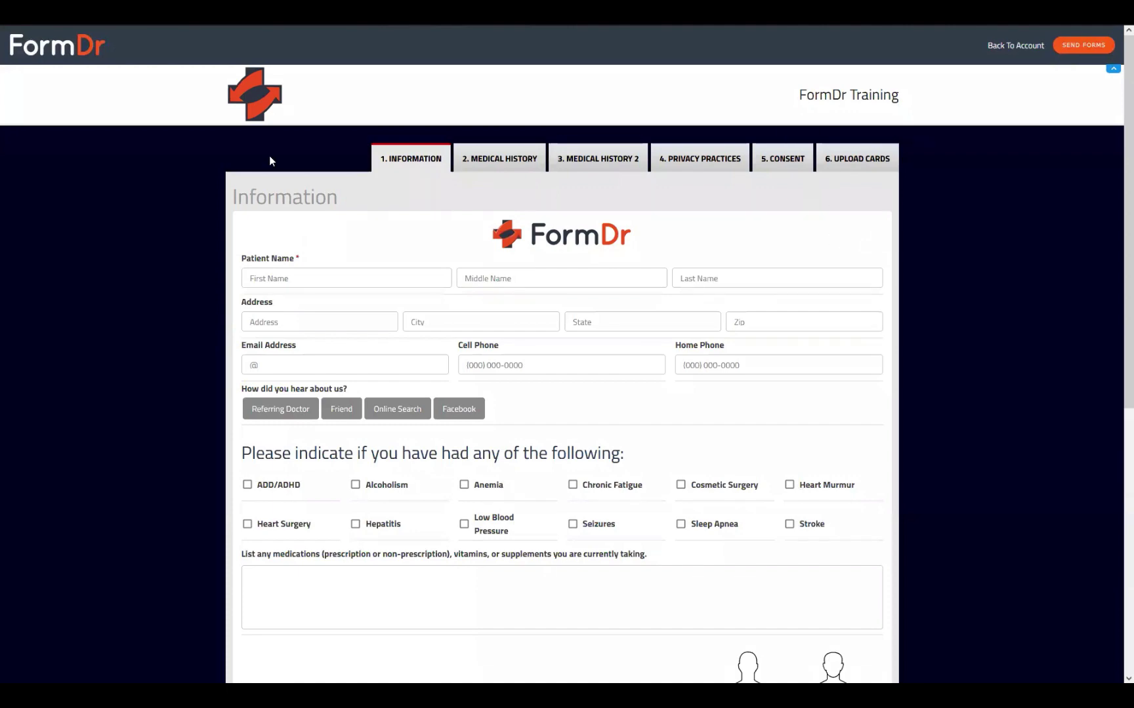
# Step: Look through the published Medical History, Medical History 2, Privacy Practices, Consent, Upload Cards and Information forms
pyautogui.click(515, 163)
pyautogui.click(605, 165)
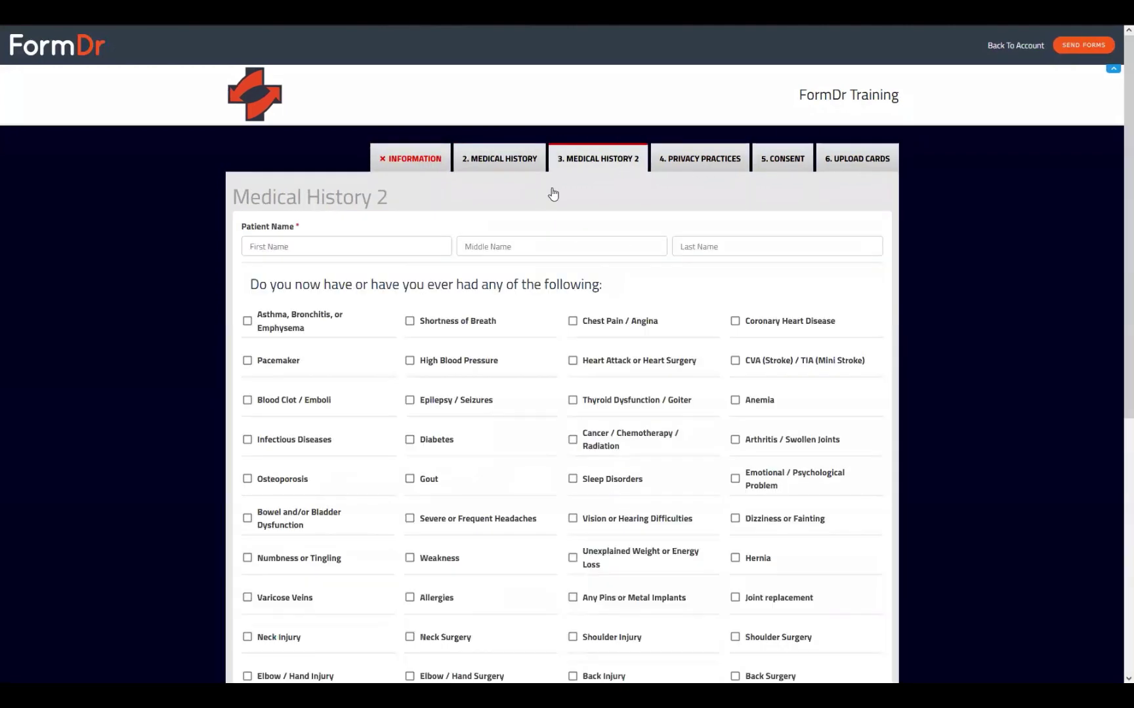
pyautogui.click(698, 164)
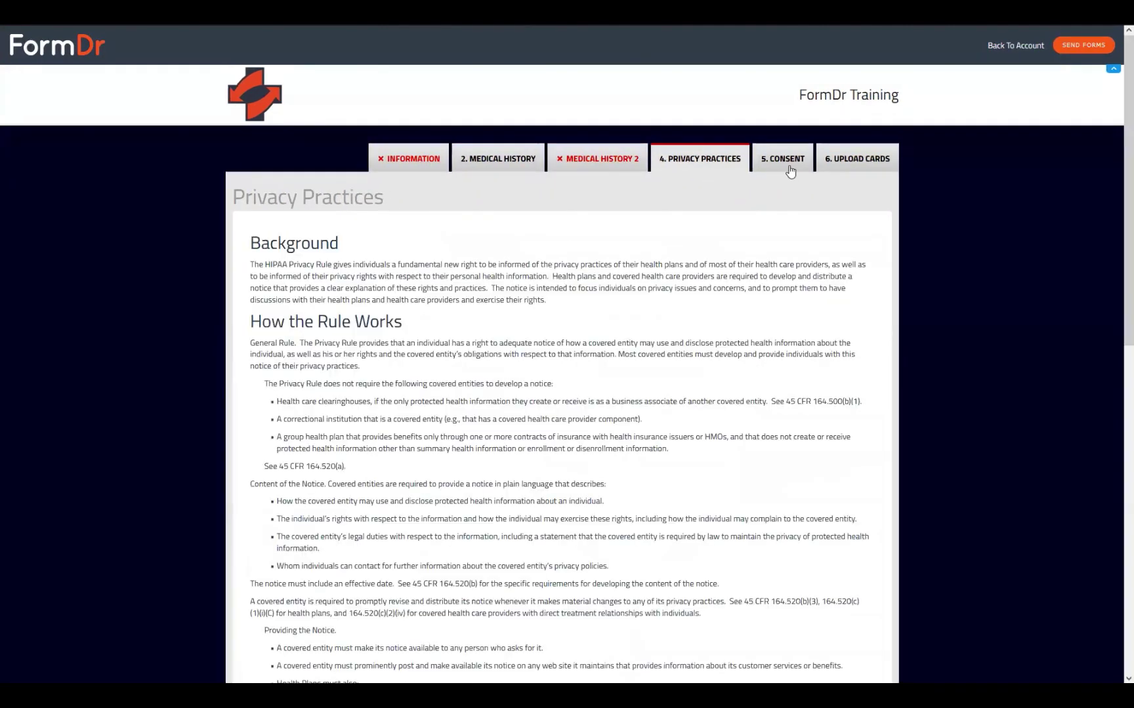
pyautogui.click(787, 160)
pyautogui.click(857, 164)
pyautogui.click(392, 159)
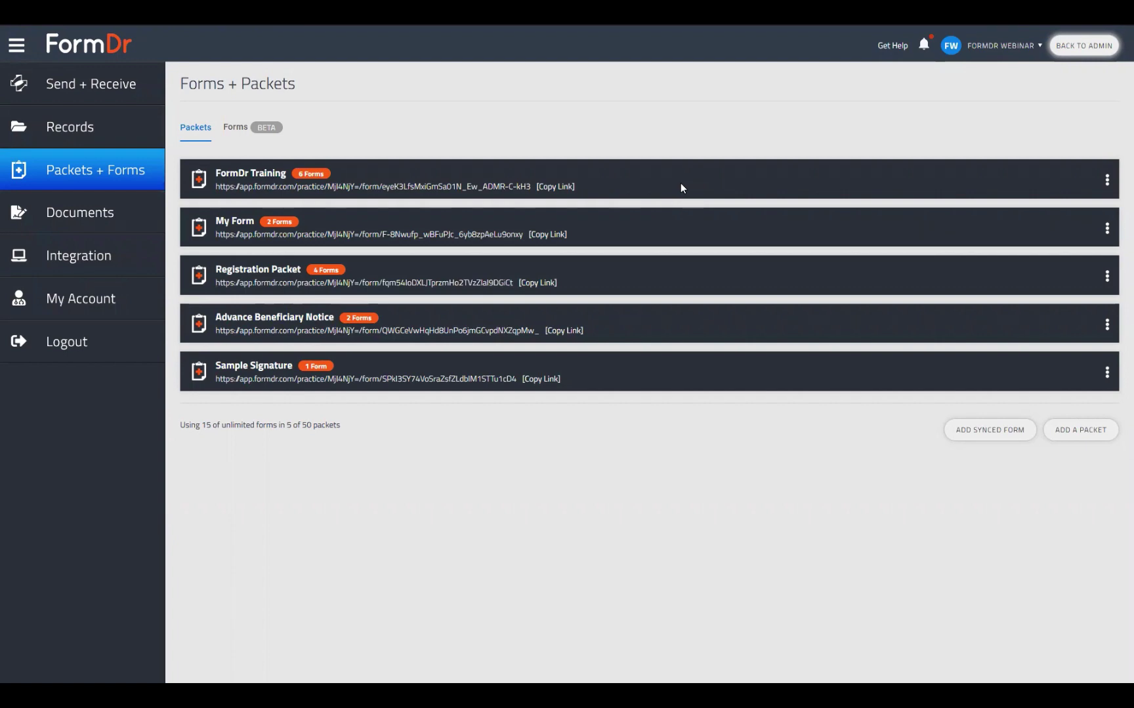
# Step: Open the support page of the account settings, and from there open the FormDr Product Guide
pyautogui.click(79, 297)
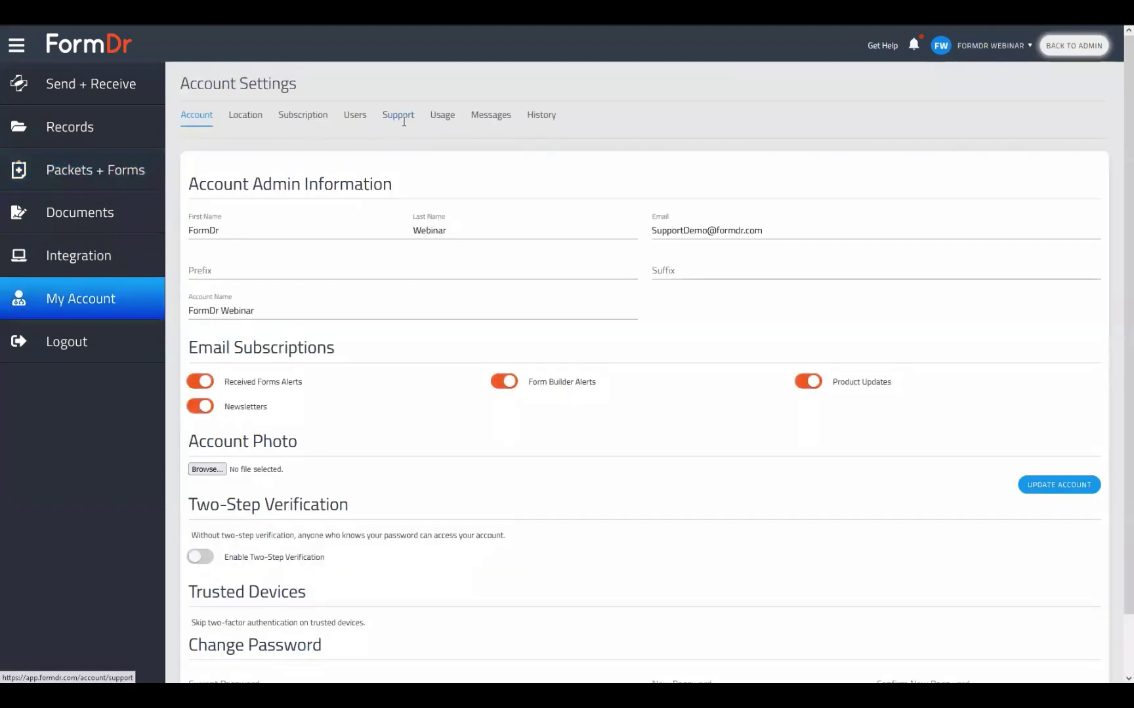
pyautogui.click(401, 122)
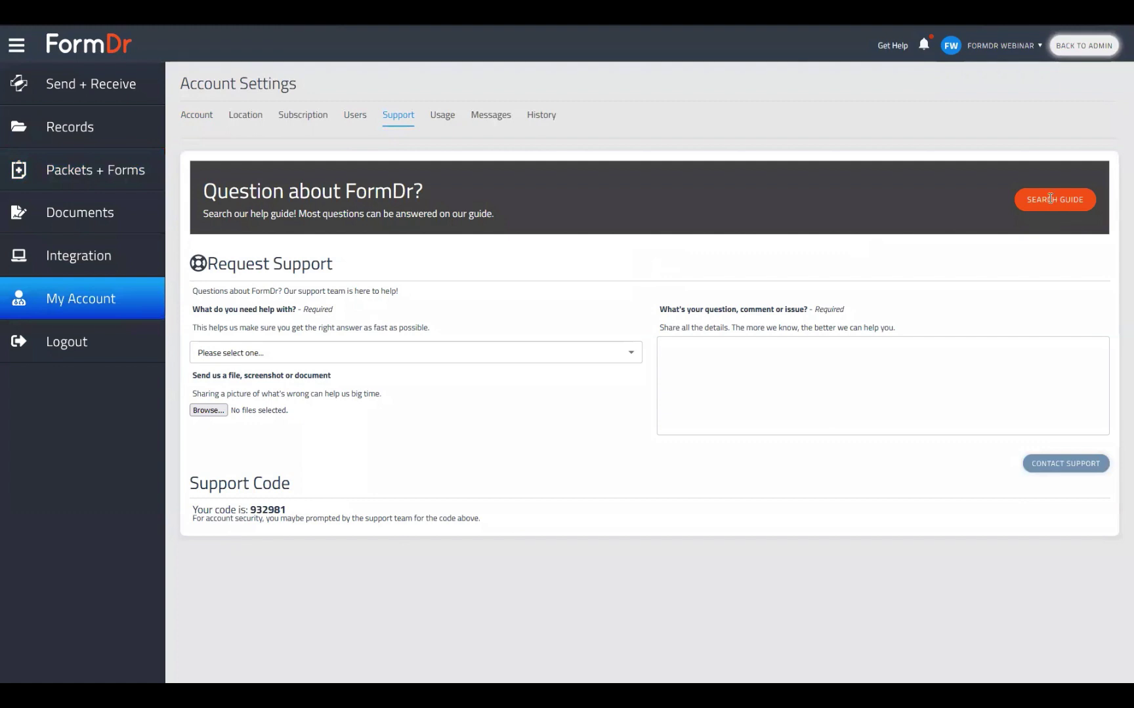
pyautogui.click(1049, 199)
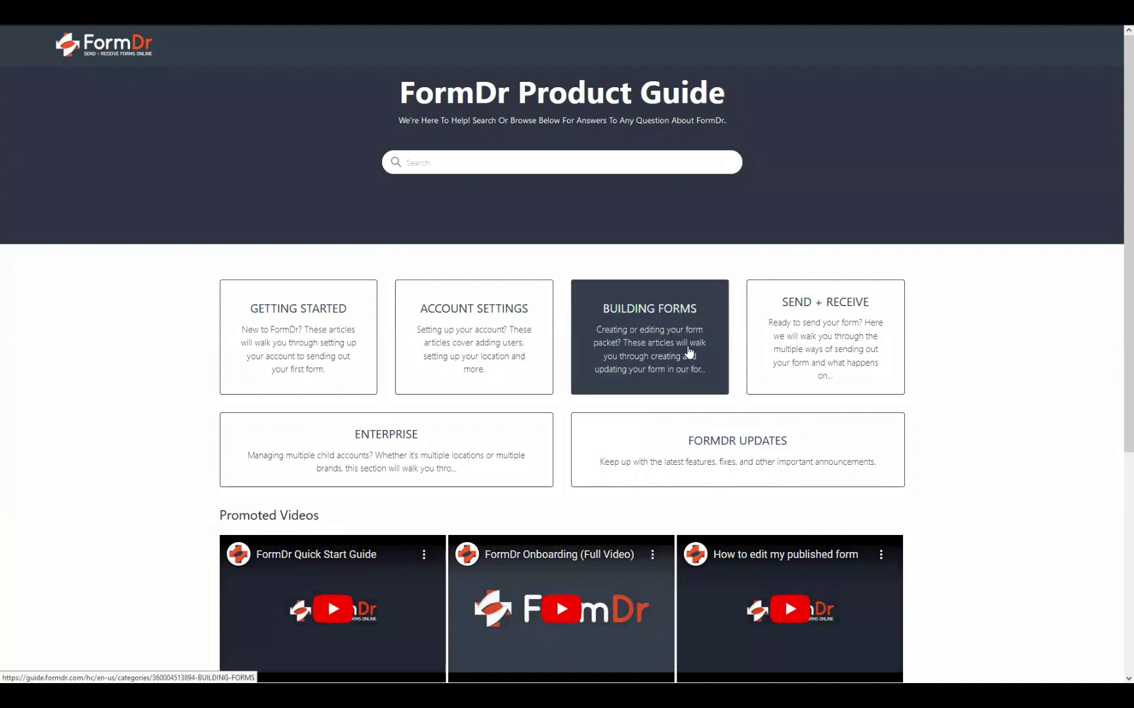
# Step: Look through the guide's Building Forms articles, and open the Autocomplete Fields article under Step 2. Build
pyautogui.click(641, 358)
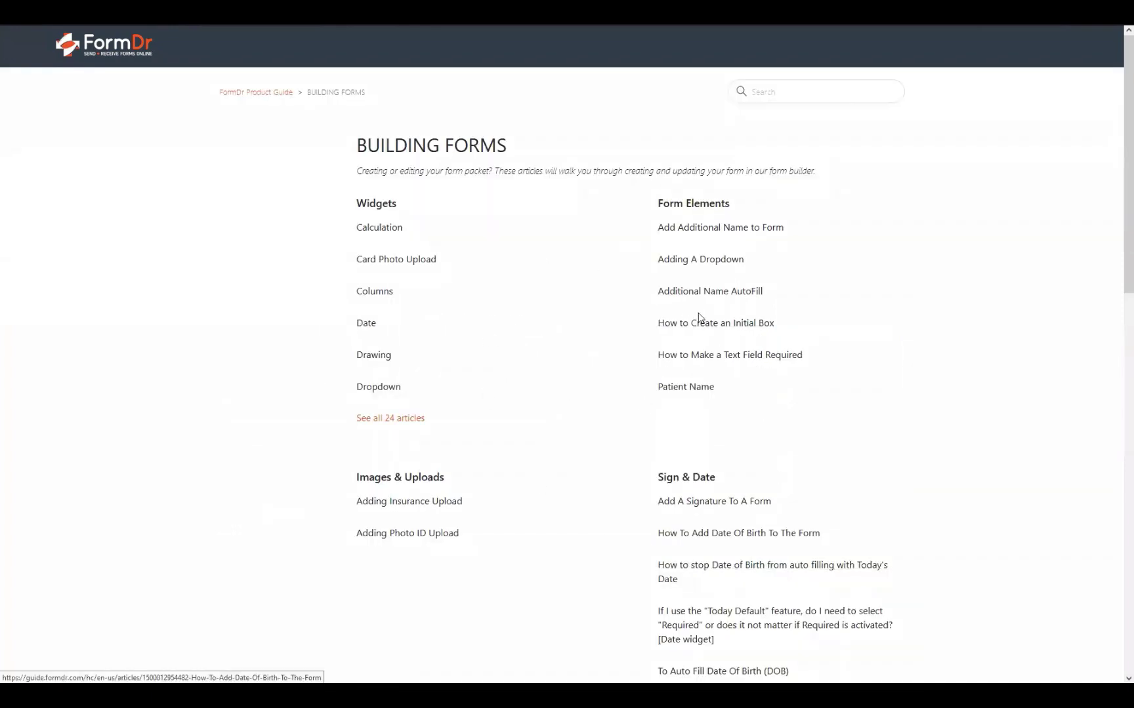
pyautogui.scroll(-2, 700, 319)
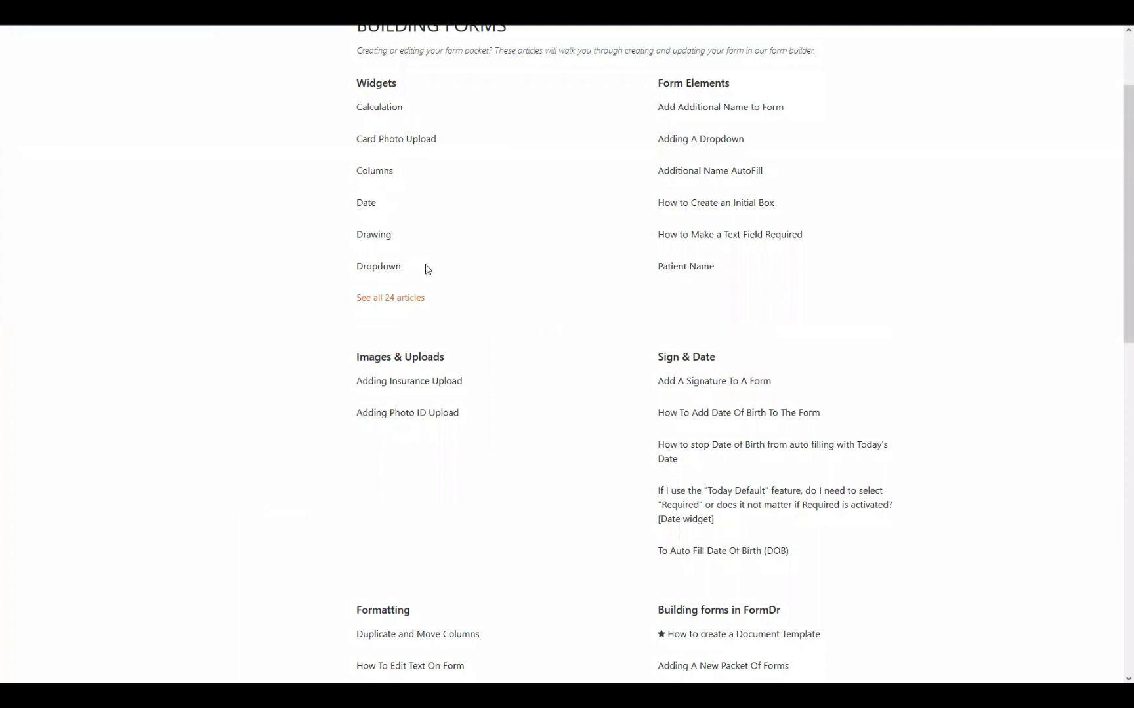
pyautogui.scroll(-3, 838, 301)
pyautogui.scroll(-3, 835, 281)
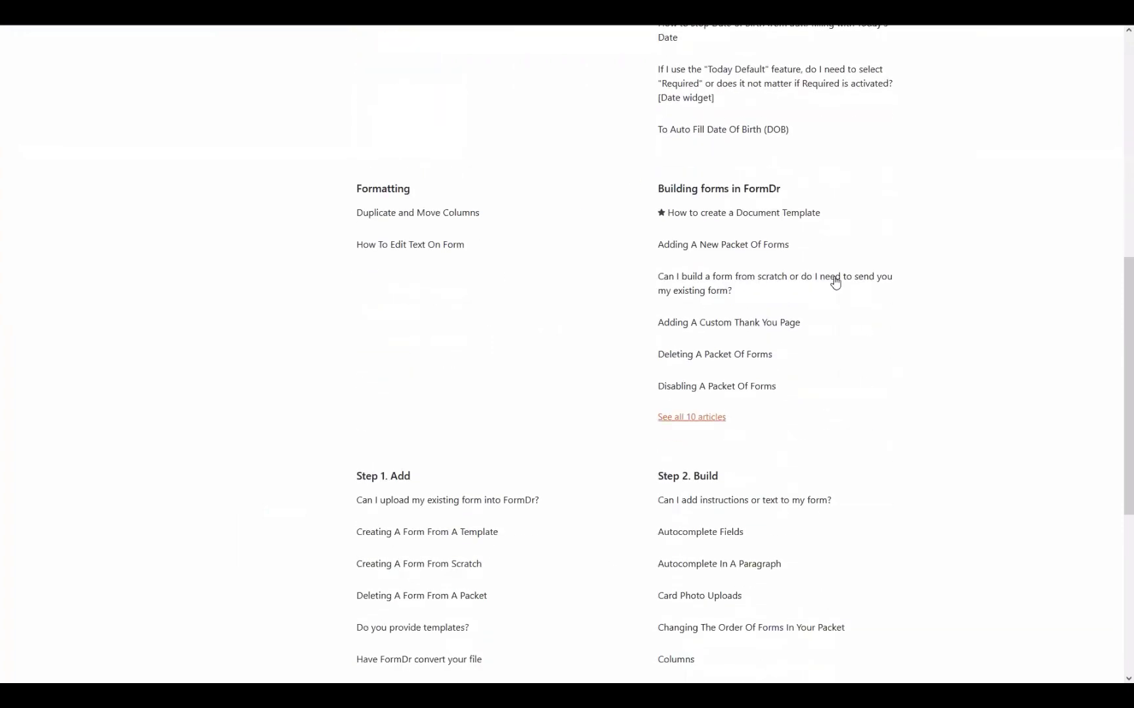
pyautogui.click(717, 534)
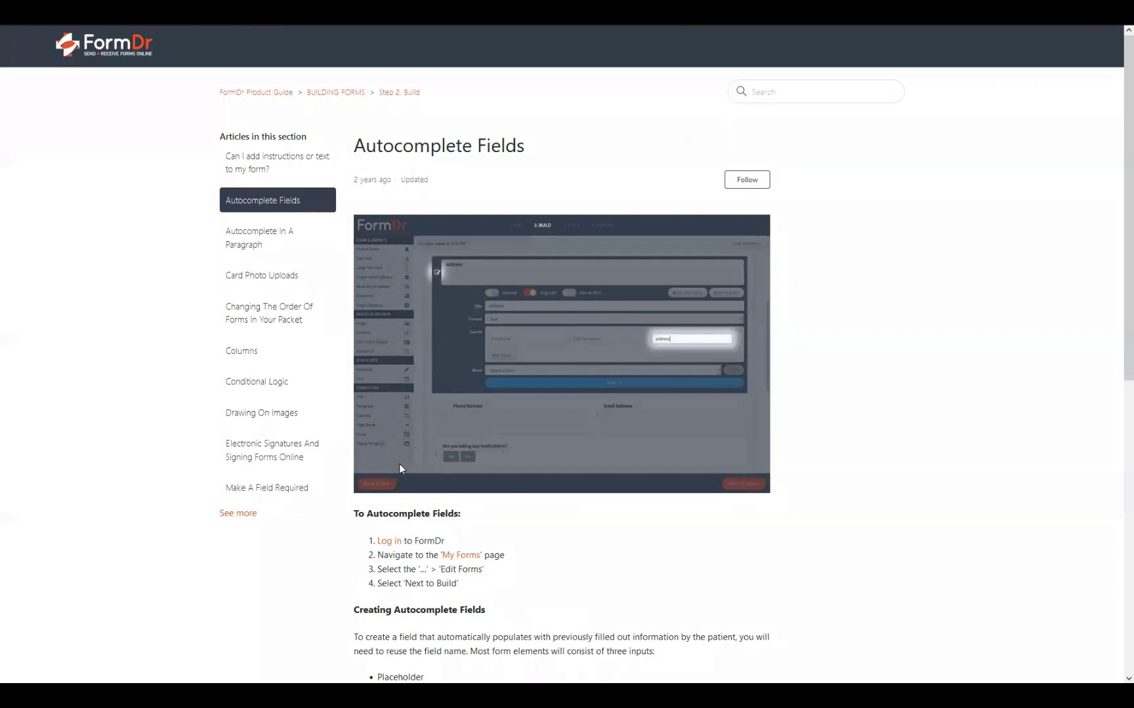
# Step: Return to the product guide's home page, and open the April 2023 Webinar Schedule from the FormDr Updates category
pyautogui.click(246, 93)
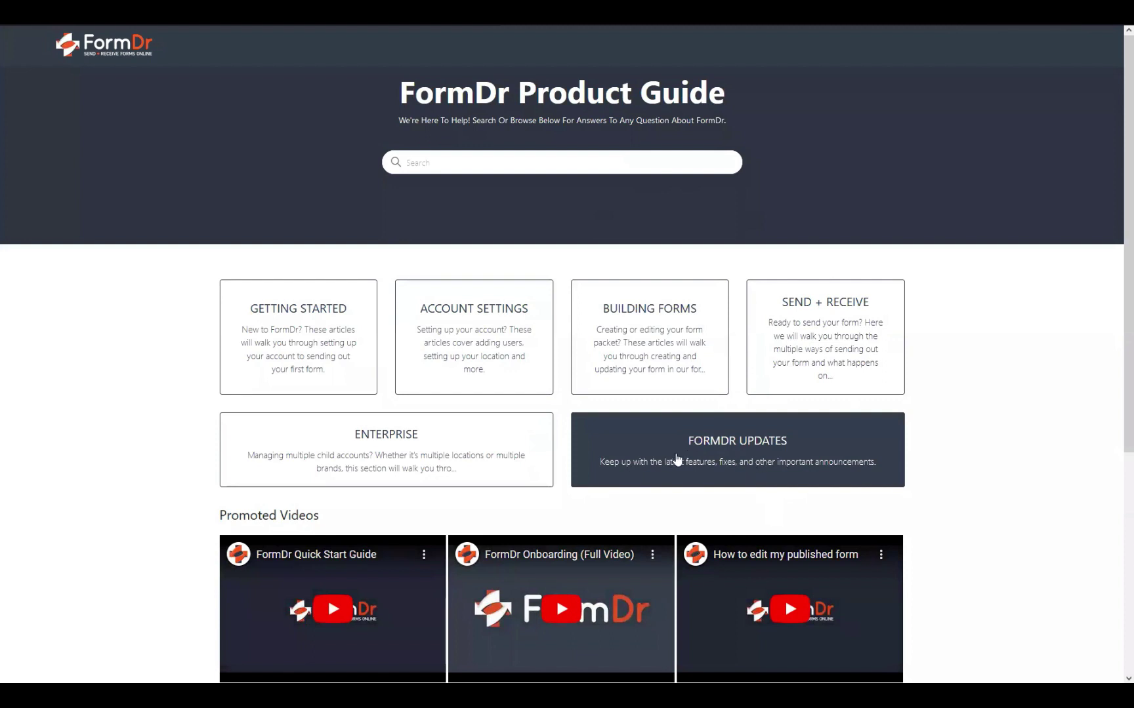
pyautogui.click(689, 461)
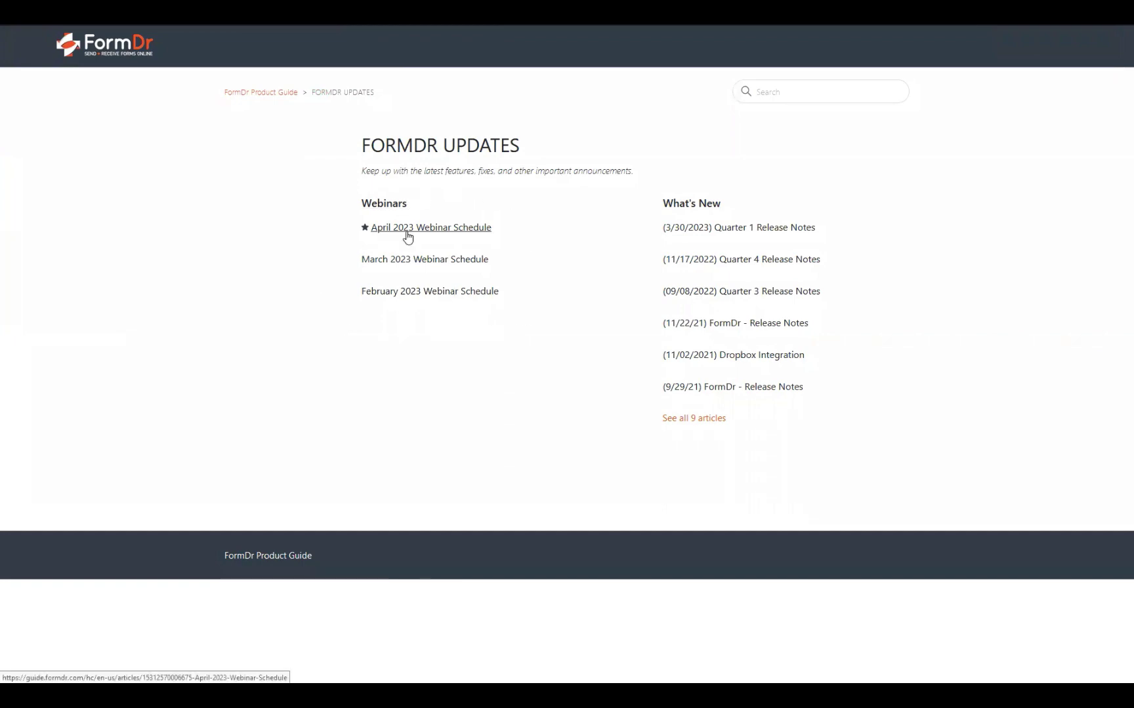
pyautogui.click(406, 229)
# Step: Read through the onboarding, beginner form building and advanced form building schedules in the April 2023 webinar article
pyautogui.scroll(-5, 658, 363)
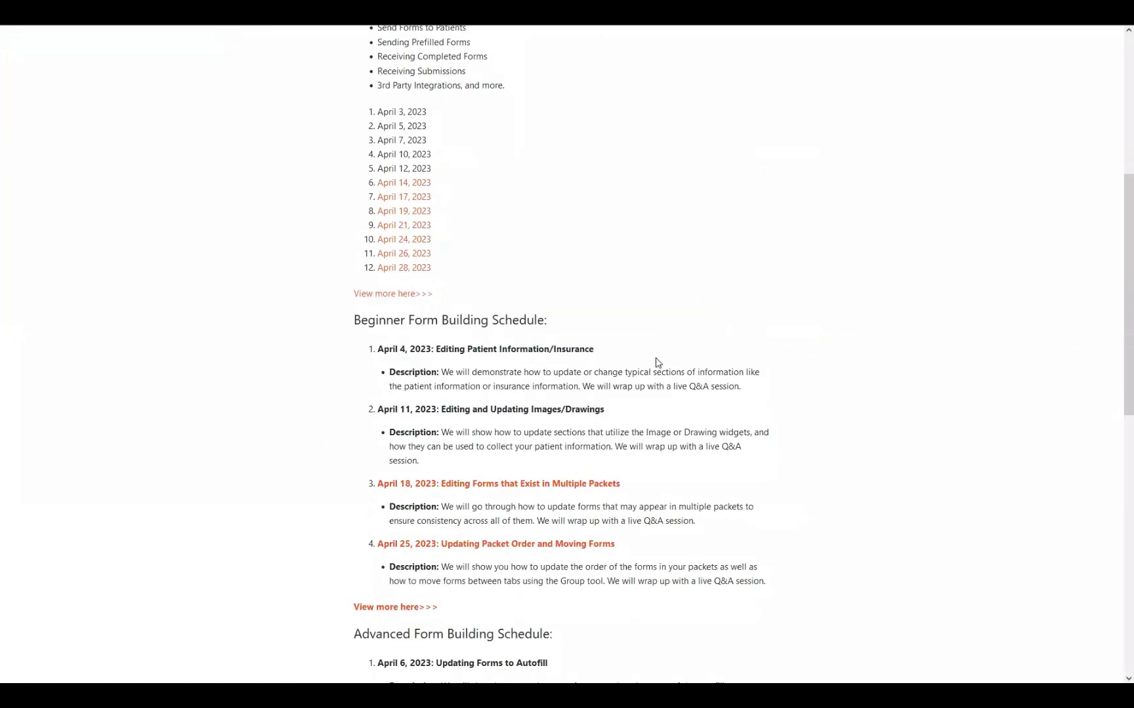
pyautogui.scroll(-3, 658, 362)
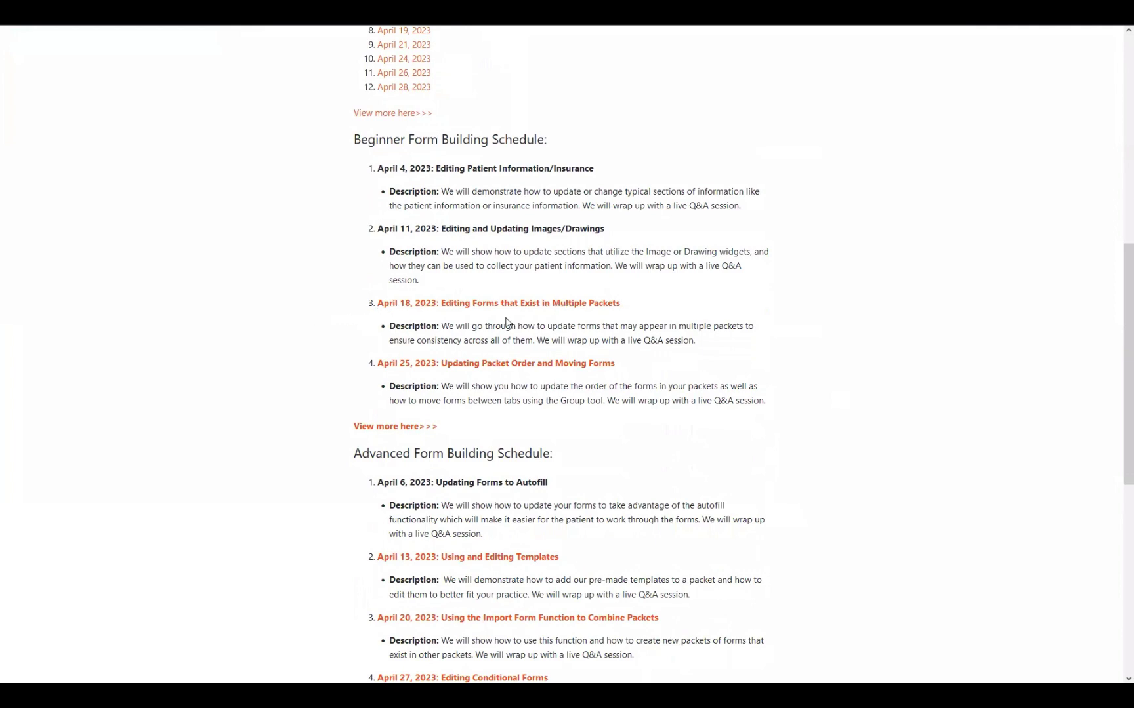
pyautogui.scroll(-2, 603, 412)
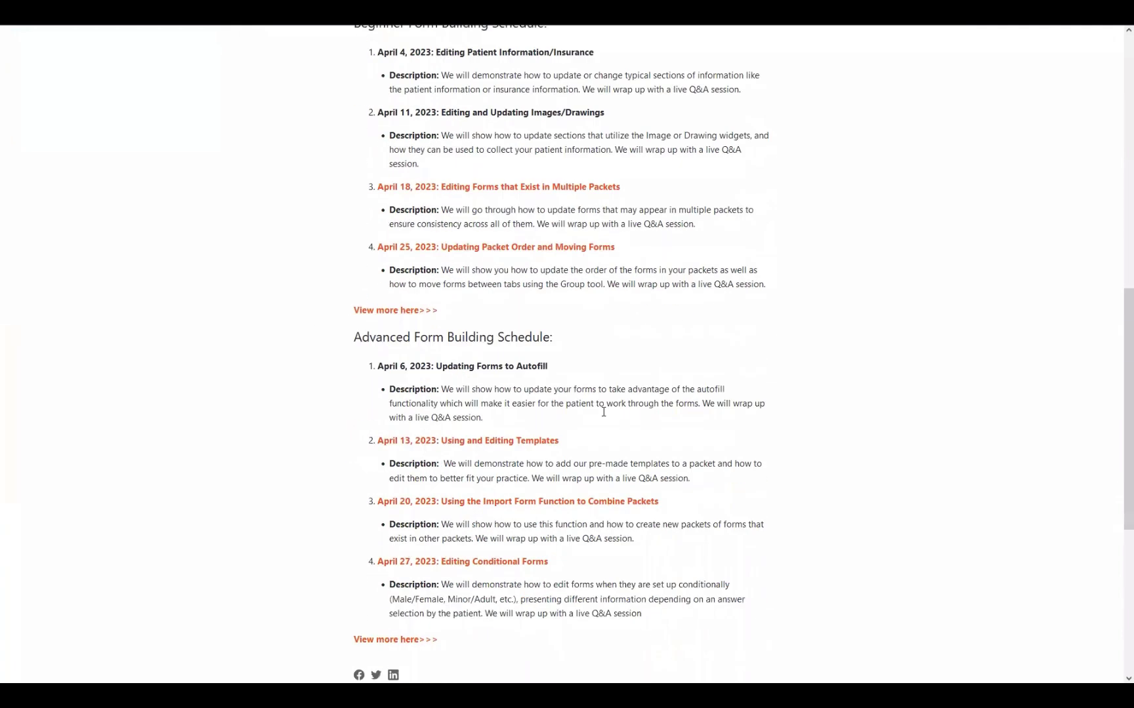
pyautogui.scroll(-1, 603, 412)
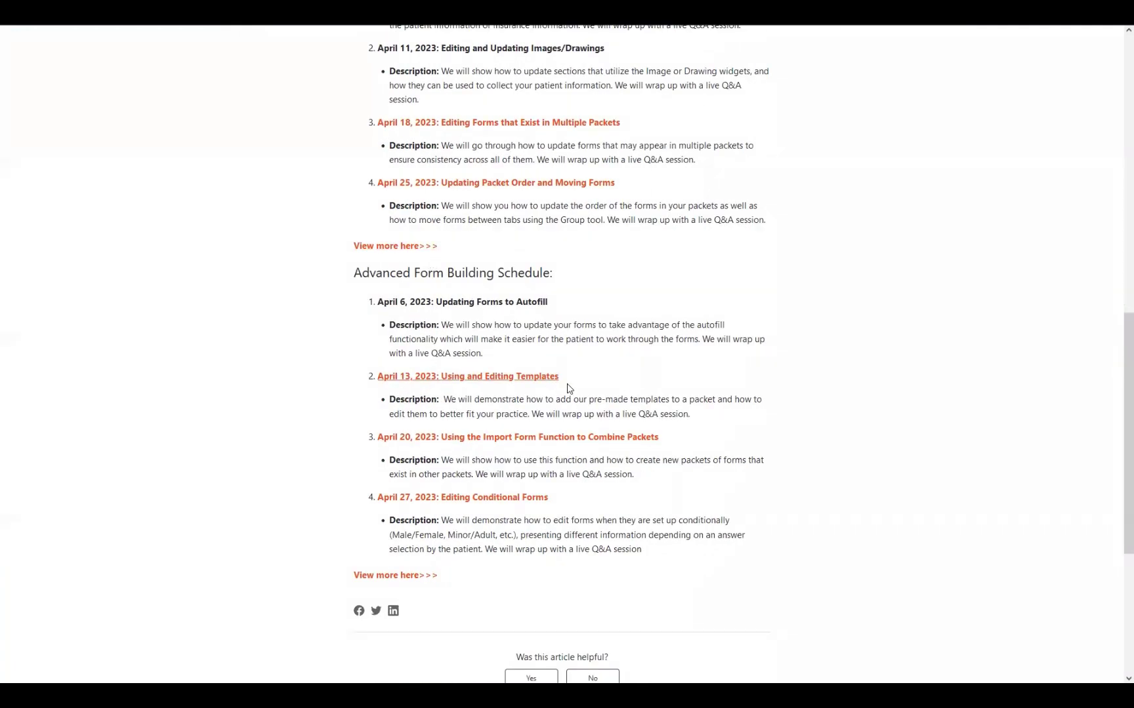
pyautogui.scroll(2, 568, 389)
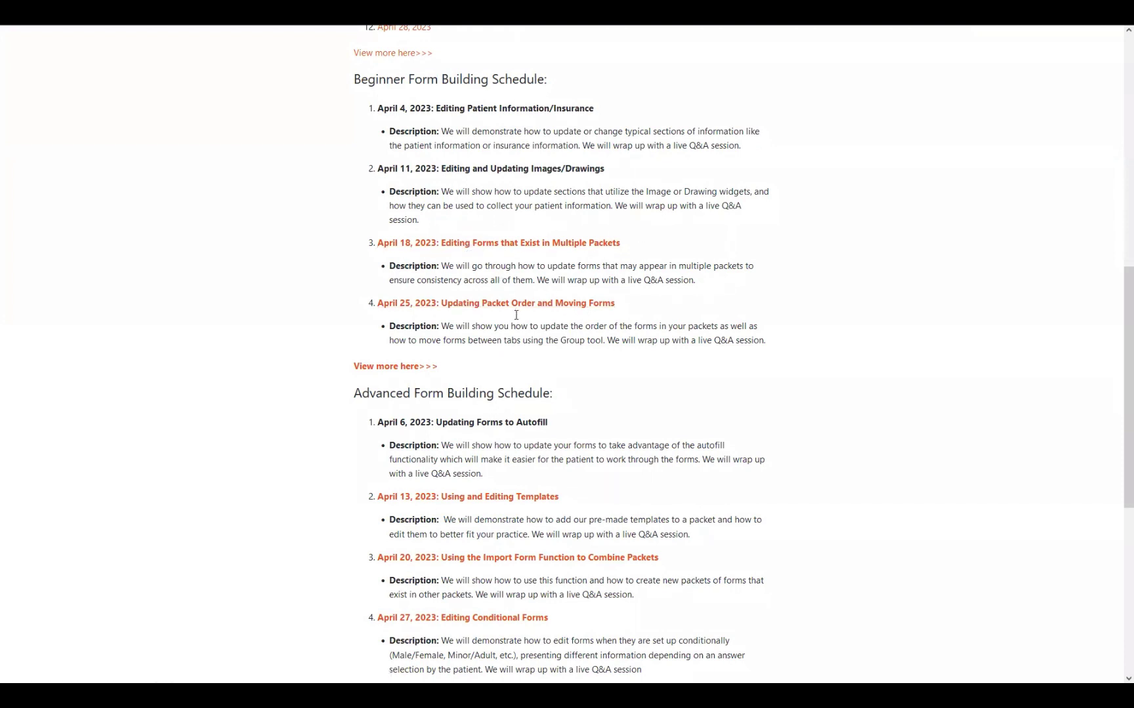
pyautogui.scroll(-1, 516, 321)
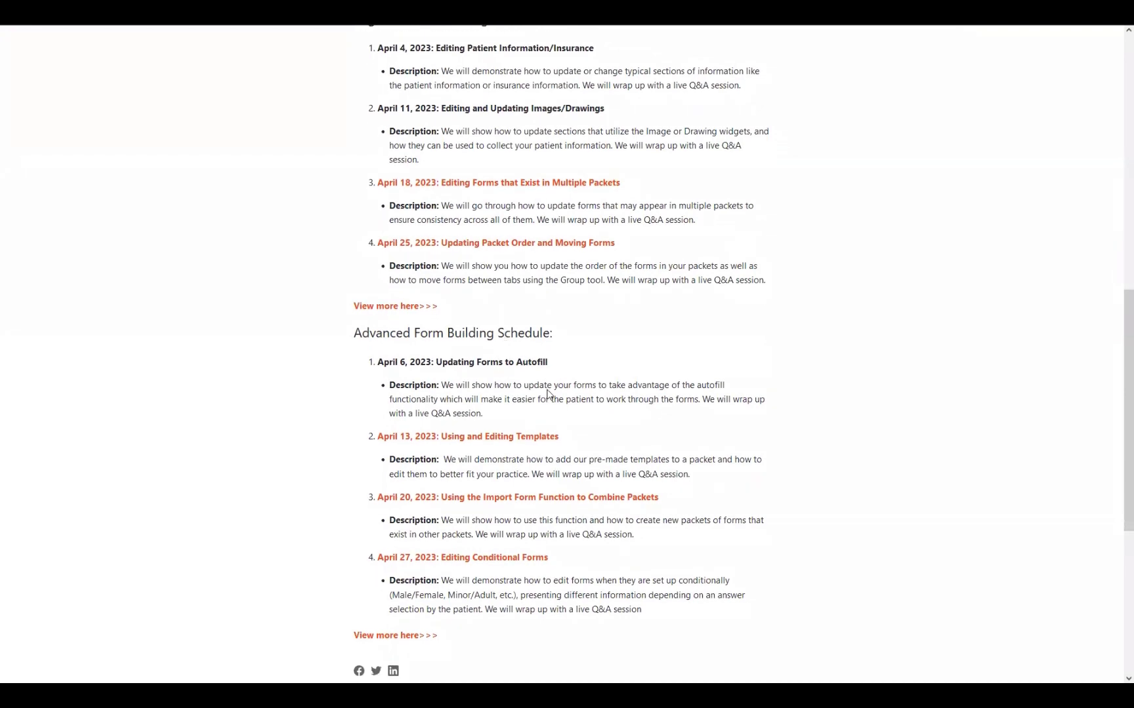
pyautogui.scroll(1, 544, 380)
pyautogui.scroll(10, 544, 380)
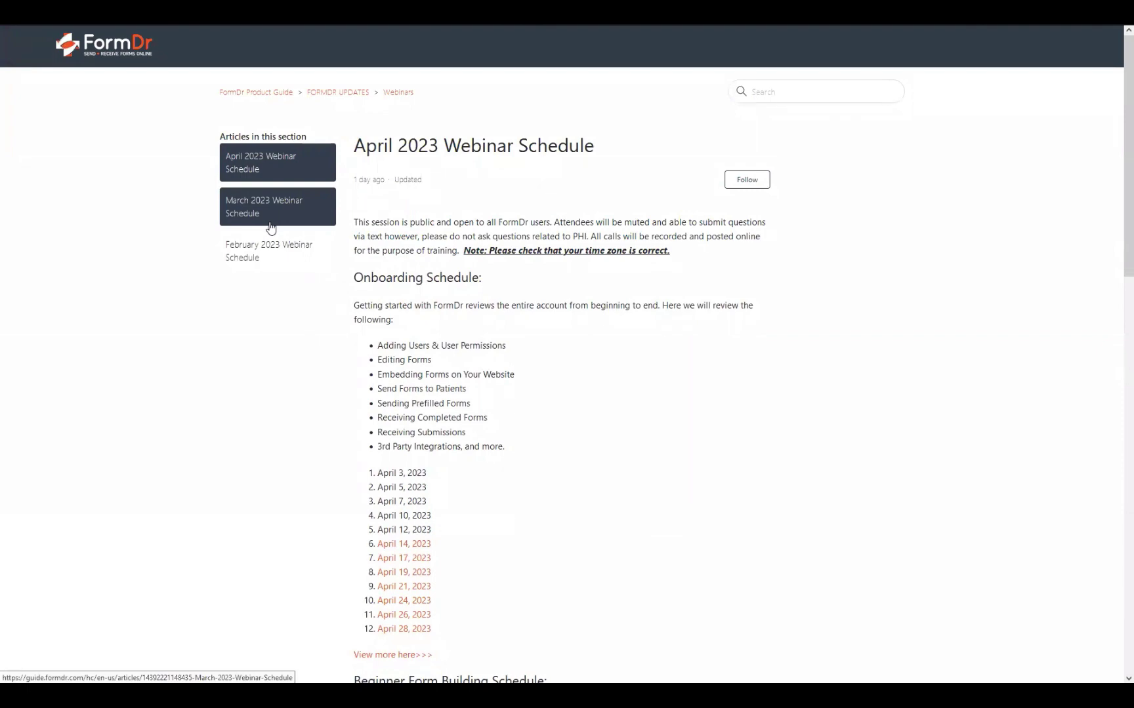
# Step: Open the March 2023 Webinar Schedule article and look through its sessions
pyautogui.click(270, 227)
pyautogui.scroll(-2, 447, 357)
pyautogui.scroll(-1, 447, 357)
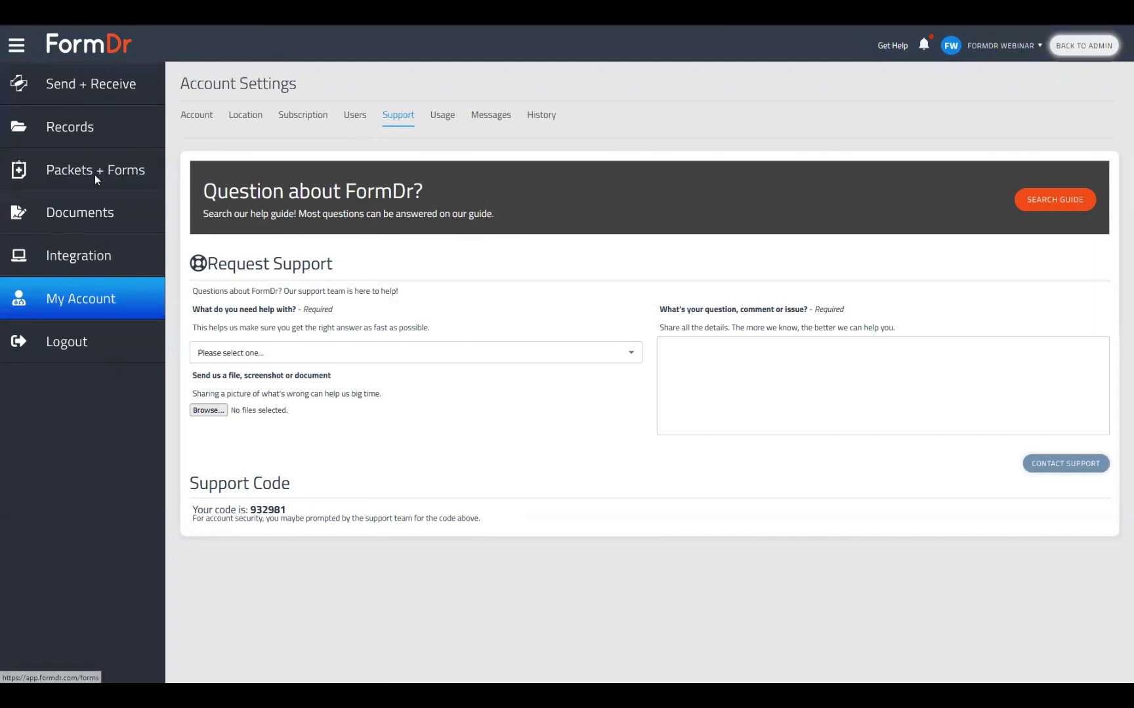
# Step: View the account's synced forms and the Documents page, and return to the list of packets
pyautogui.click(94, 174)
pyautogui.click(247, 128)
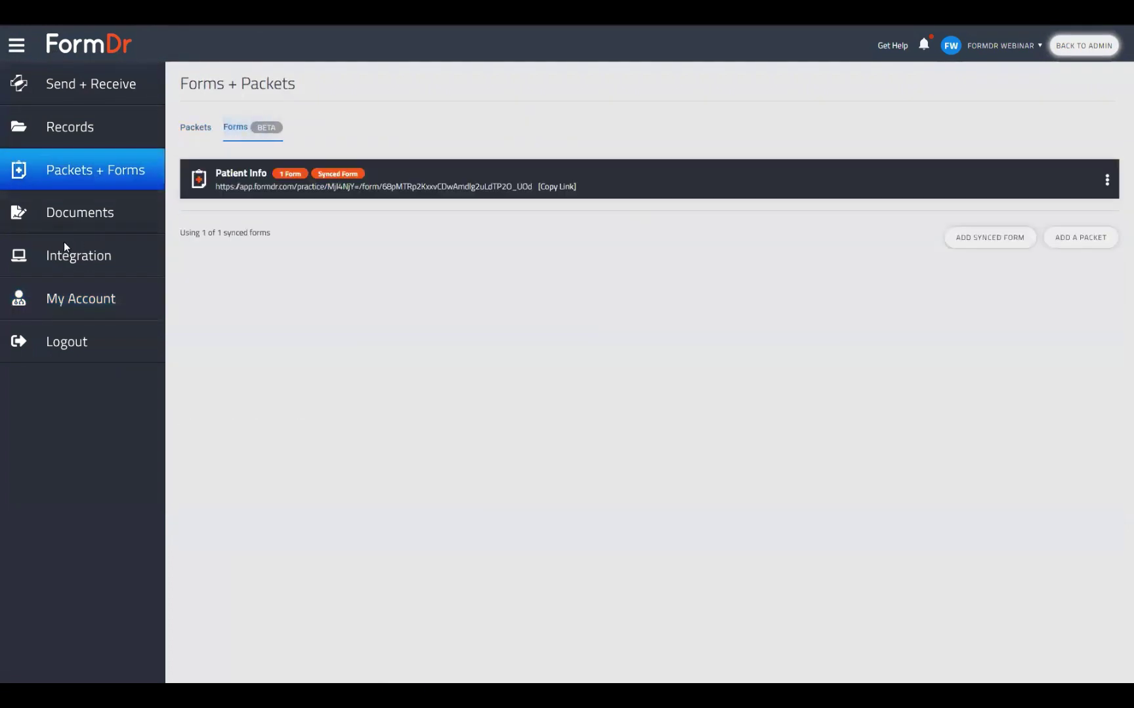
pyautogui.click(77, 213)
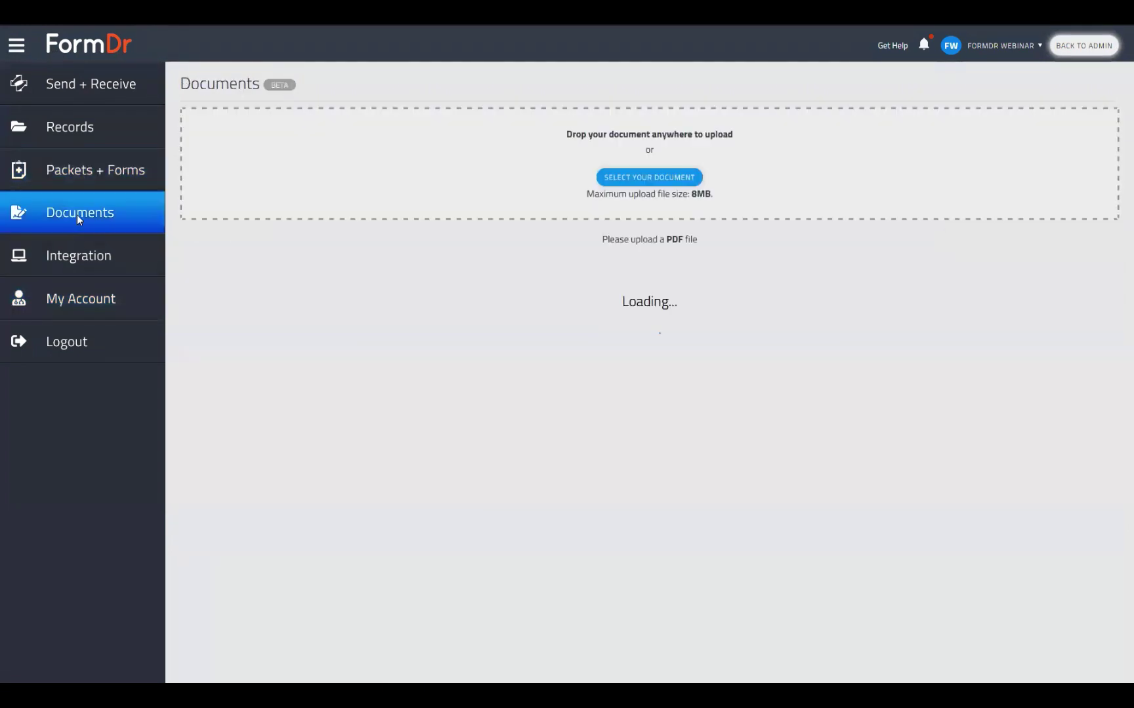
pyautogui.click(96, 168)
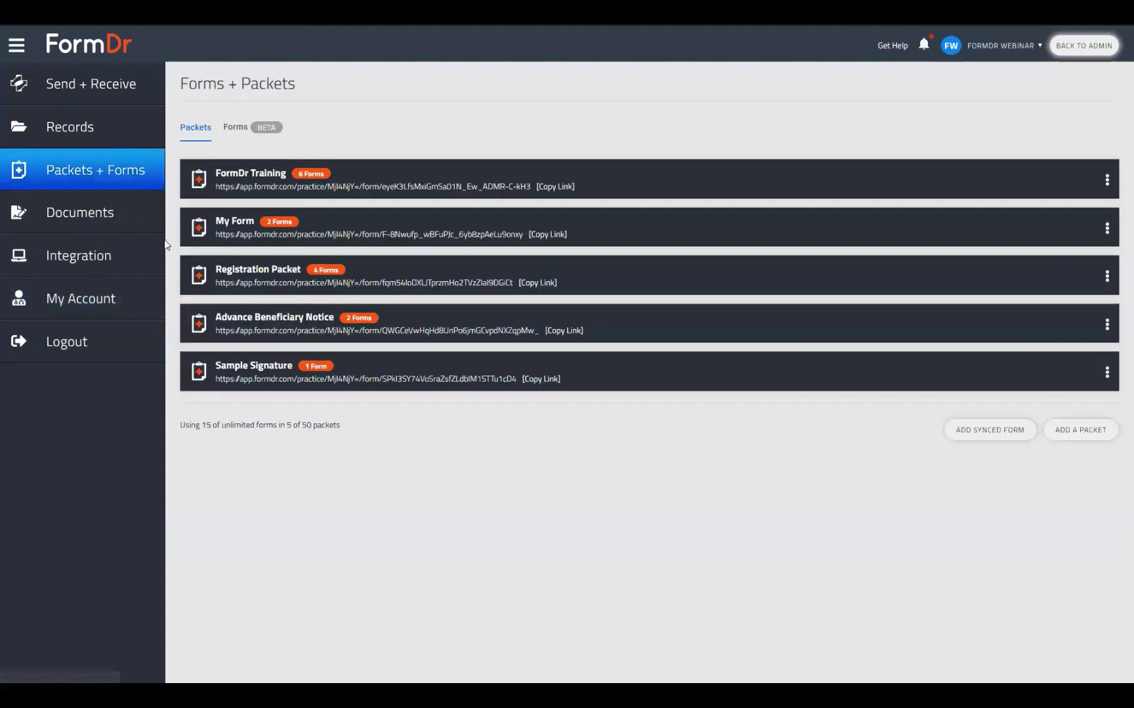